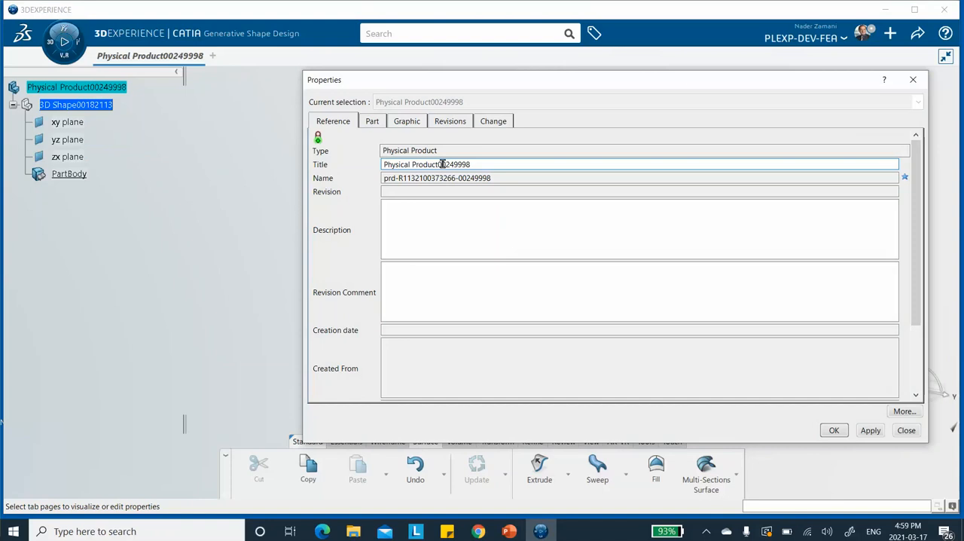
Step: Rename the physical product by prefixing its existing title with "video-chap3_composites-" and apply the new title
{"action": "type", "text": "-chap"}
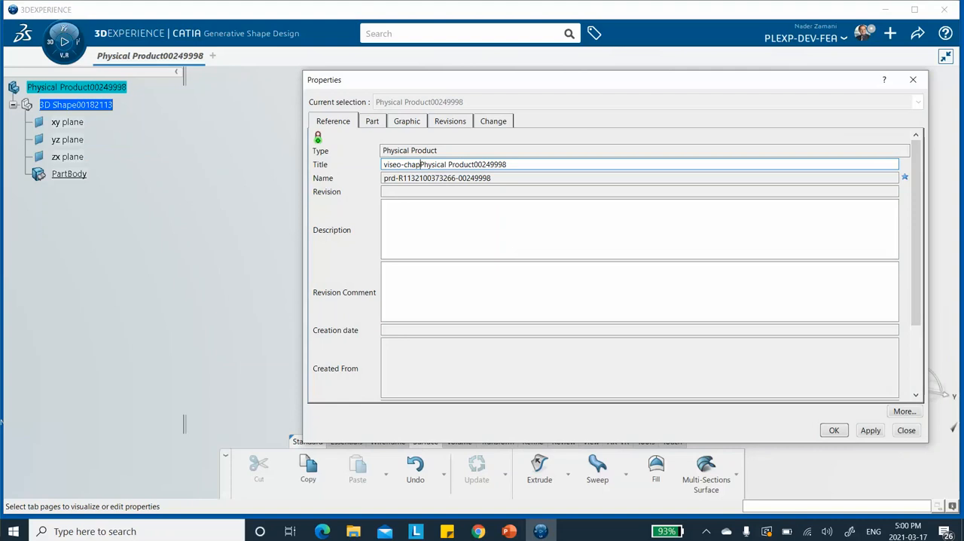
{"action": "type", "text": "3_compos"}
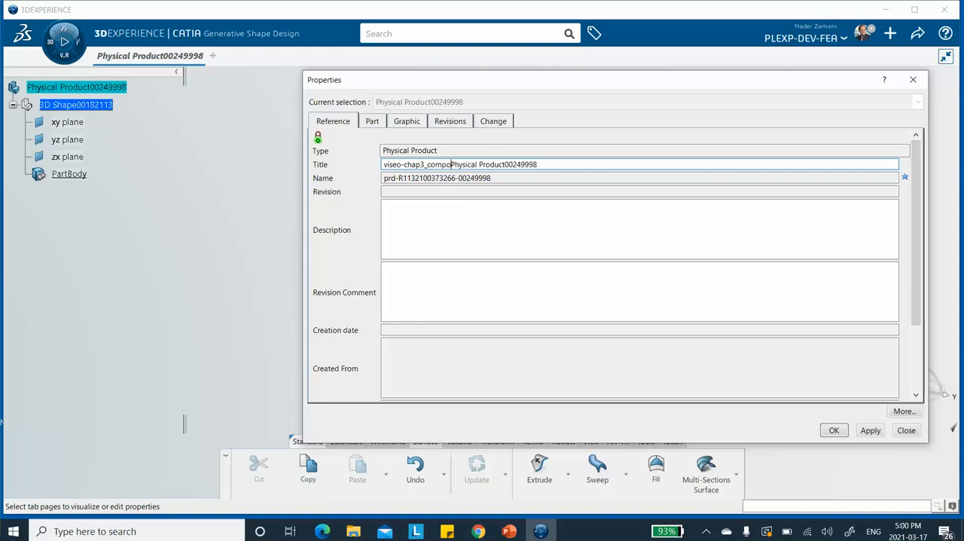
{"action": "type", "text": "ites-"}
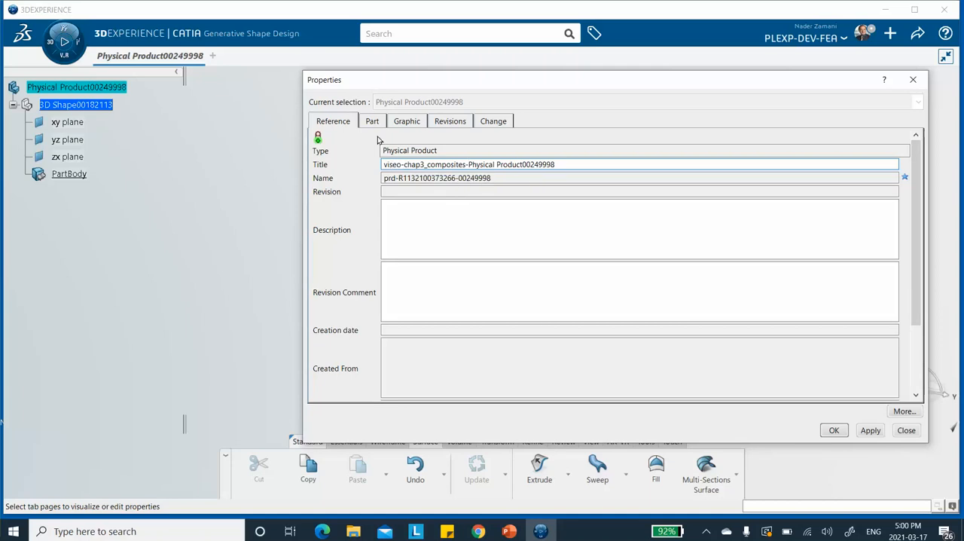
{"action": "left_click", "coordinate": [393, 164]}
{"action": "key", "text": "BackSpace"}
{"action": "type", "text": "d"}
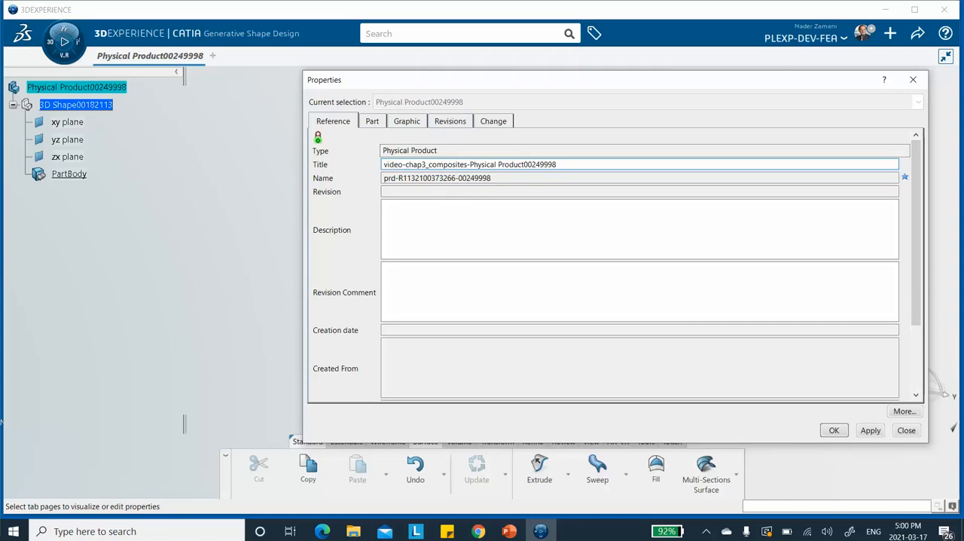
{"action": "left_click", "coordinate": [561, 162]}
{"action": "left_click", "coordinate": [869, 430]}
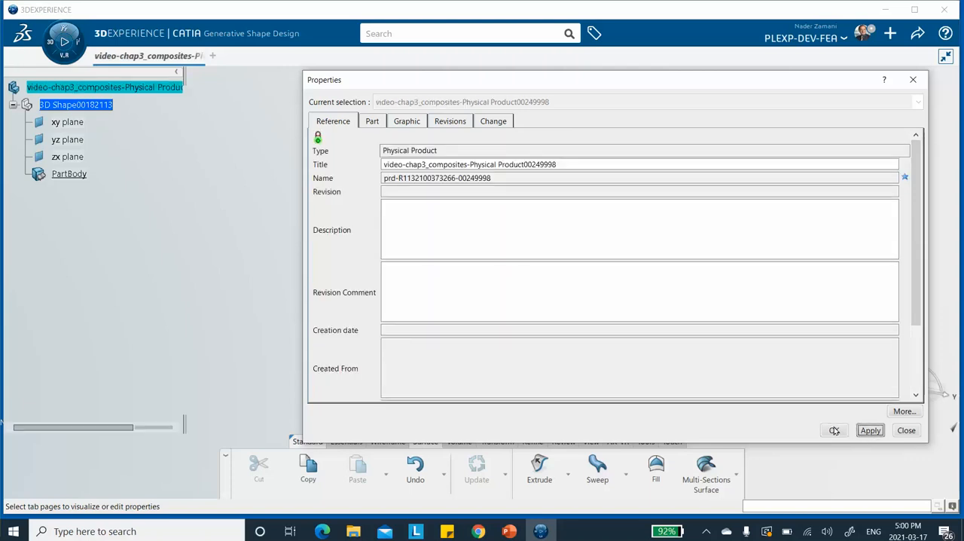
{"action": "left_click", "coordinate": [833, 430]}
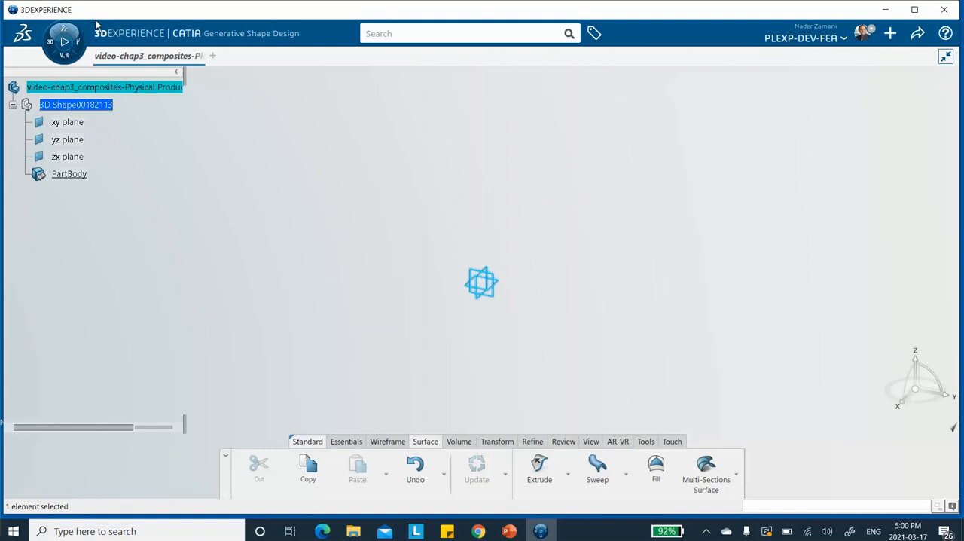
Step: Save the renamed product and clear the current selection
{"action": "left_click", "coordinate": [917, 33]}
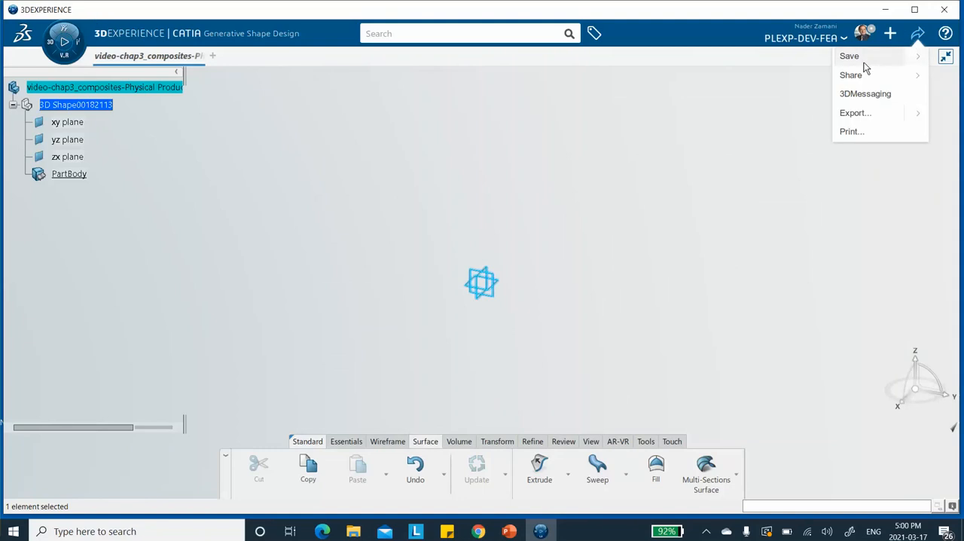
{"action": "left_click", "coordinate": [859, 62]}
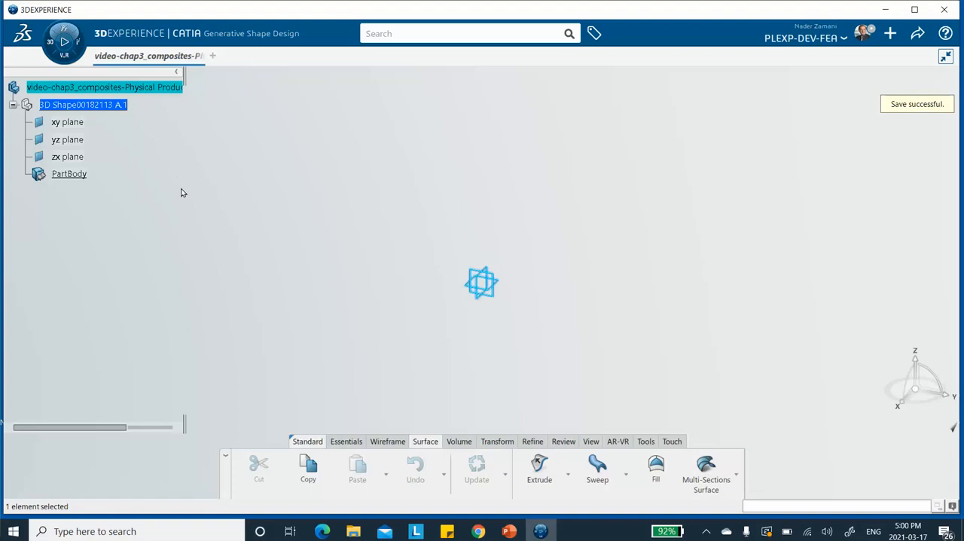
{"action": "left_click", "coordinate": [303, 208]}
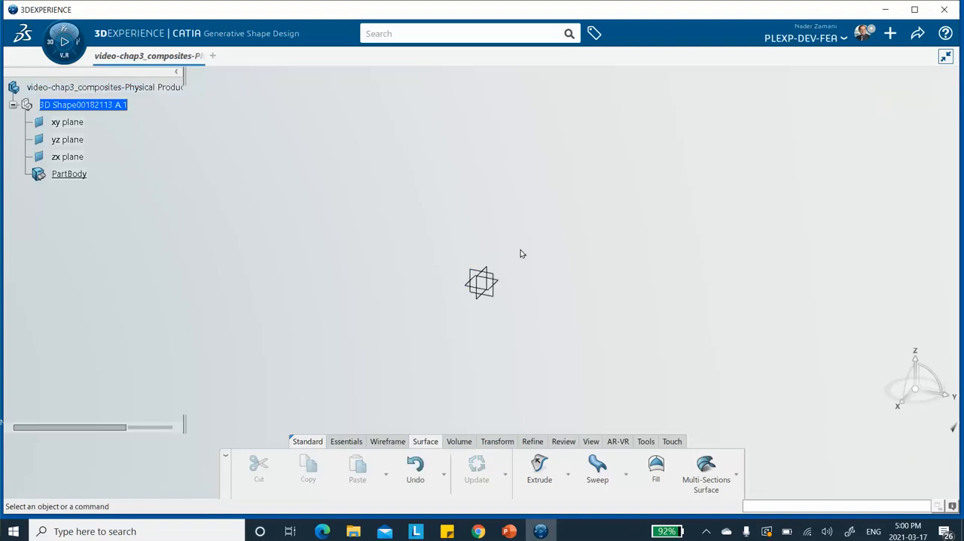
Step: Sketch a rectangle about 160 by 60 mm on the xy plane, with one corner at the origin and its long side along H
{"action": "left_click", "coordinate": [503, 285]}
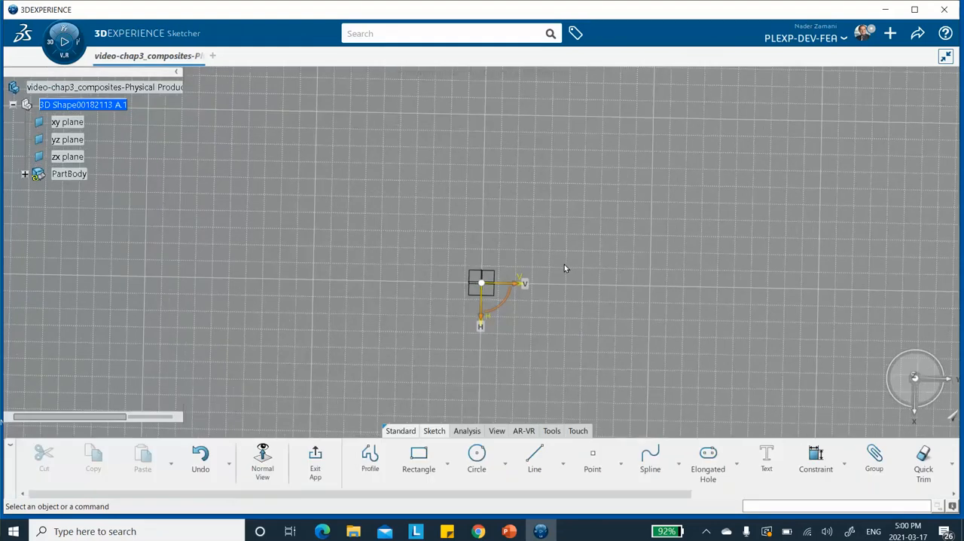
{"action": "mouse_move", "coordinate": [633, 302]}
{"action": "middle_mouse_down"}
{"action": "mouse_move", "coordinate": [622, 144]}
{"action": "mouse_move", "coordinate": [613, 148]}
{"action": "middle_mouse_up"}
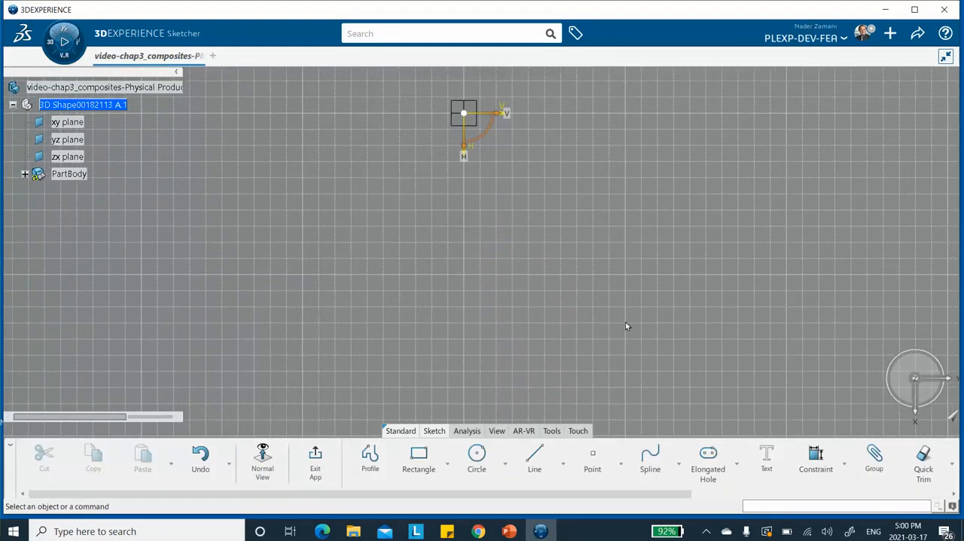
{"action": "left_click", "coordinate": [419, 455]}
{"action": "left_click", "coordinate": [469, 117]}
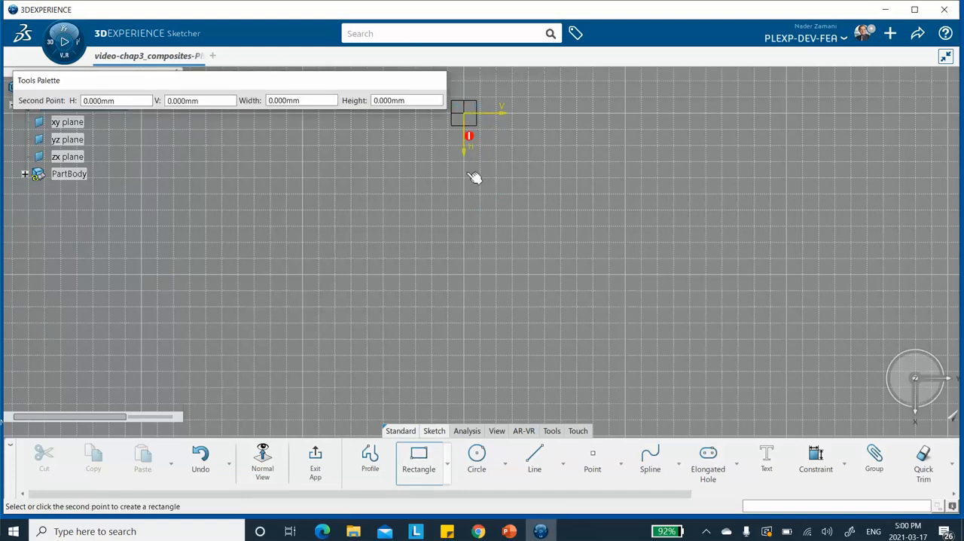
{"action": "left_click", "coordinate": [560, 378]}
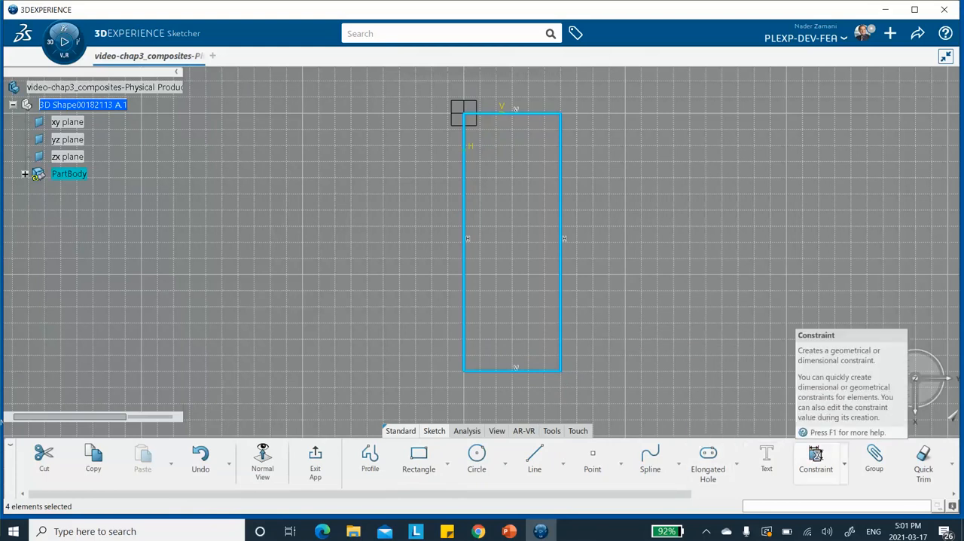
{"action": "left_click", "coordinate": [699, 326]}
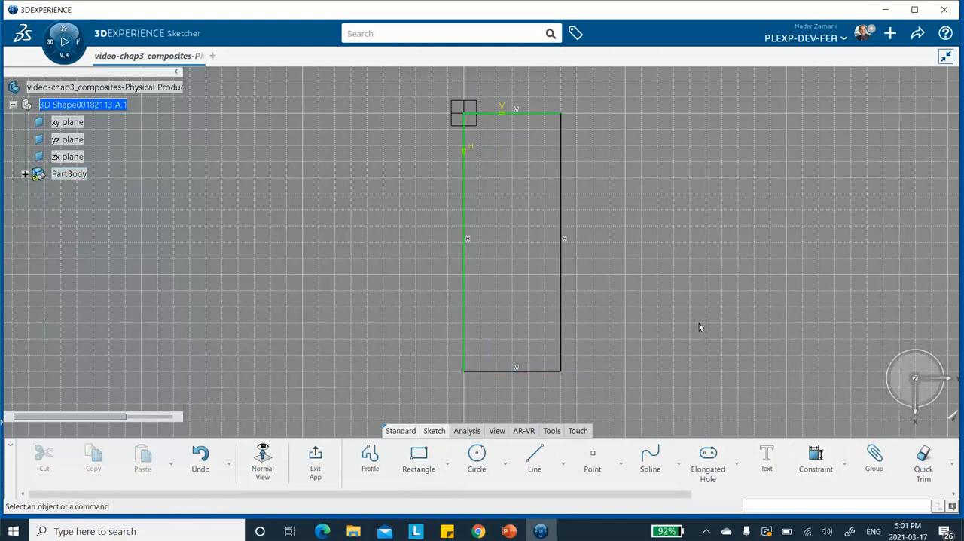
Step: Dimension the rectangle's long side along the H axis and set its length to 120 mm
{"action": "left_click", "coordinate": [811, 452]}
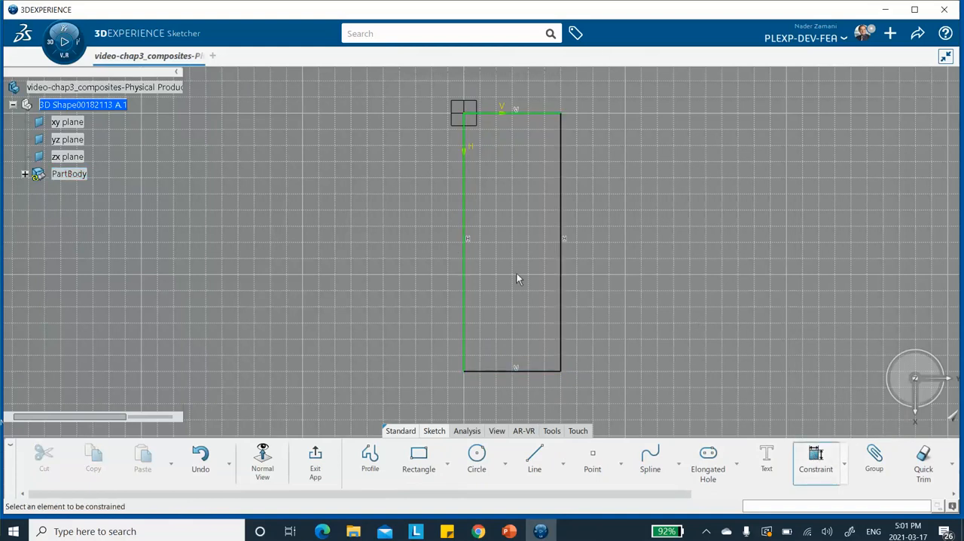
{"action": "left_click", "coordinate": [467, 254]}
{"action": "left_click", "coordinate": [434, 255]}
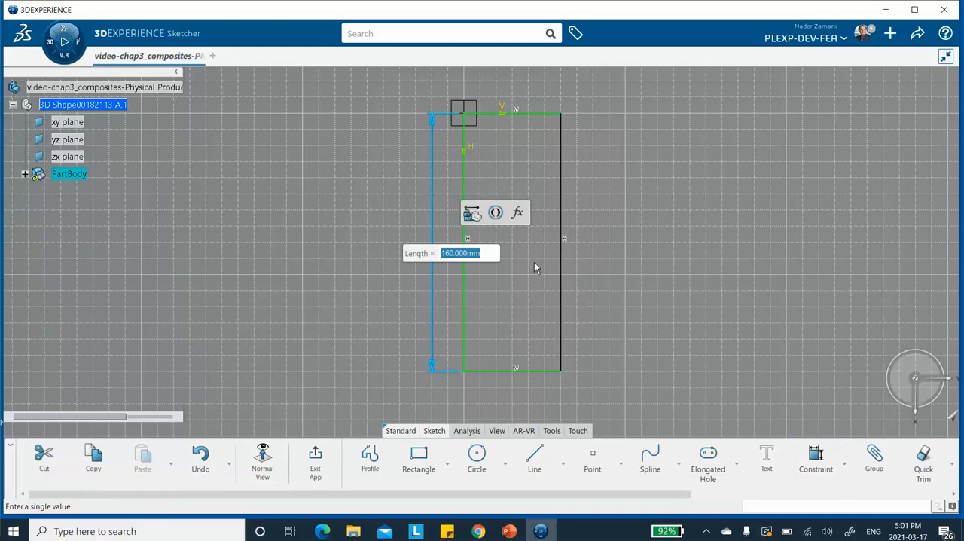
{"action": "type", "text": "120"}
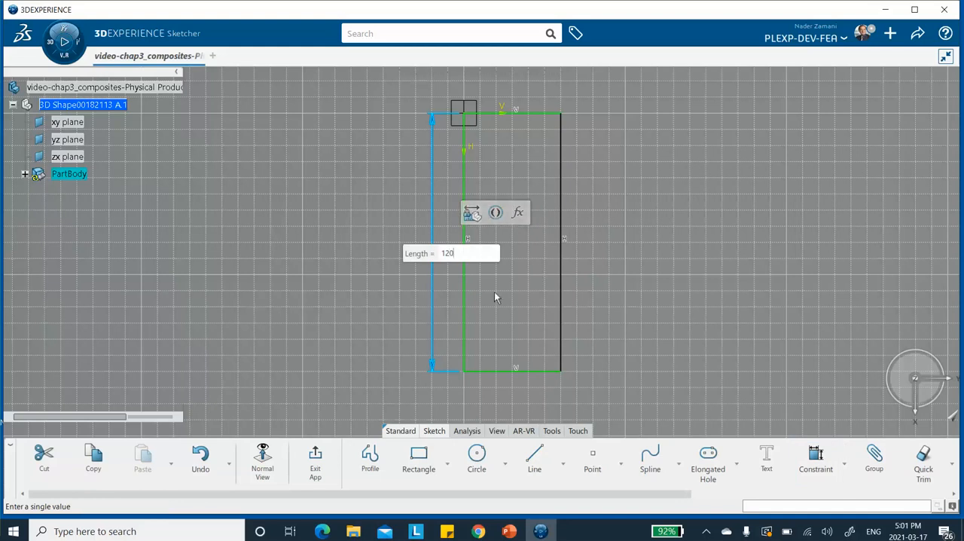
{"action": "key", "text": "Return"}
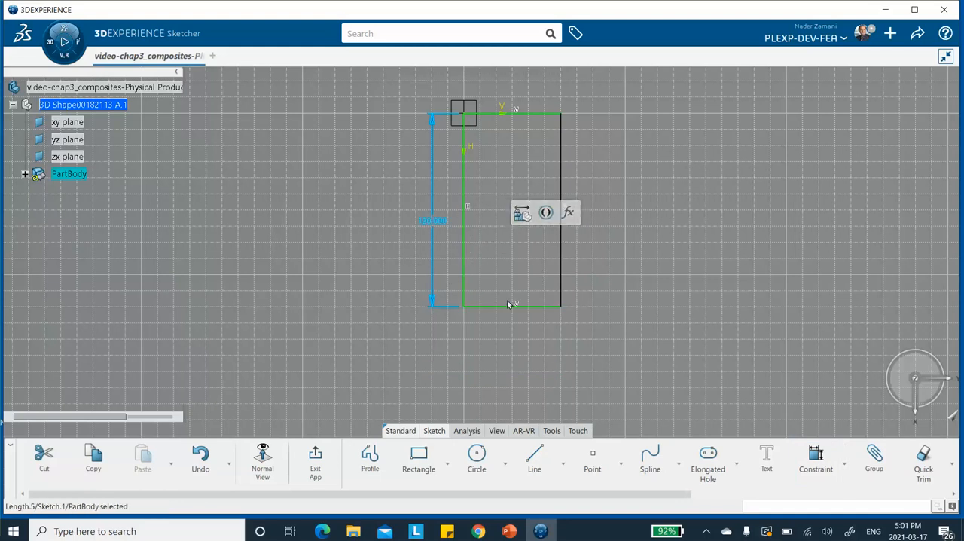
Step: Dimension the rectangle's short side, set its length to 50 mm, and exit the sketch
{"action": "left_click", "coordinate": [522, 309]}
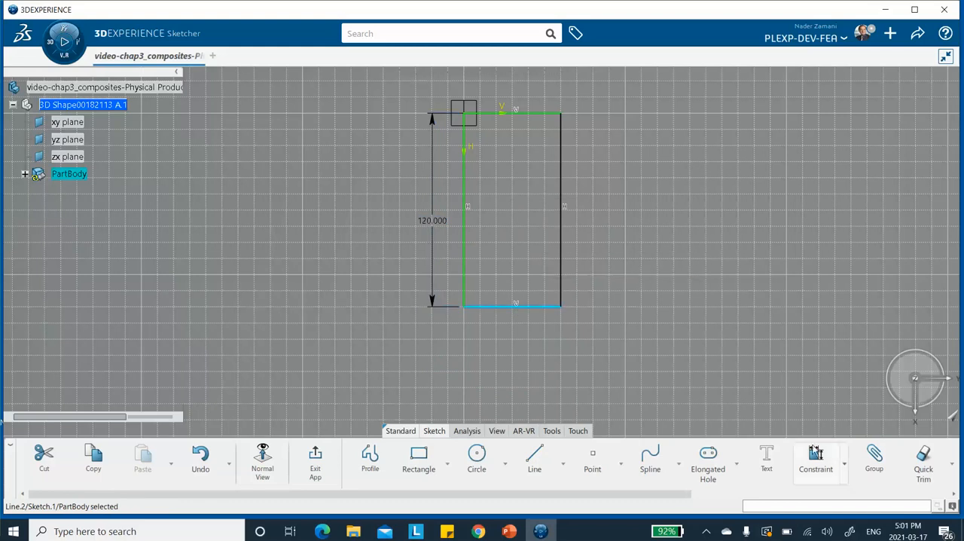
{"action": "left_click", "coordinate": [817, 456]}
{"action": "left_click", "coordinate": [519, 340]}
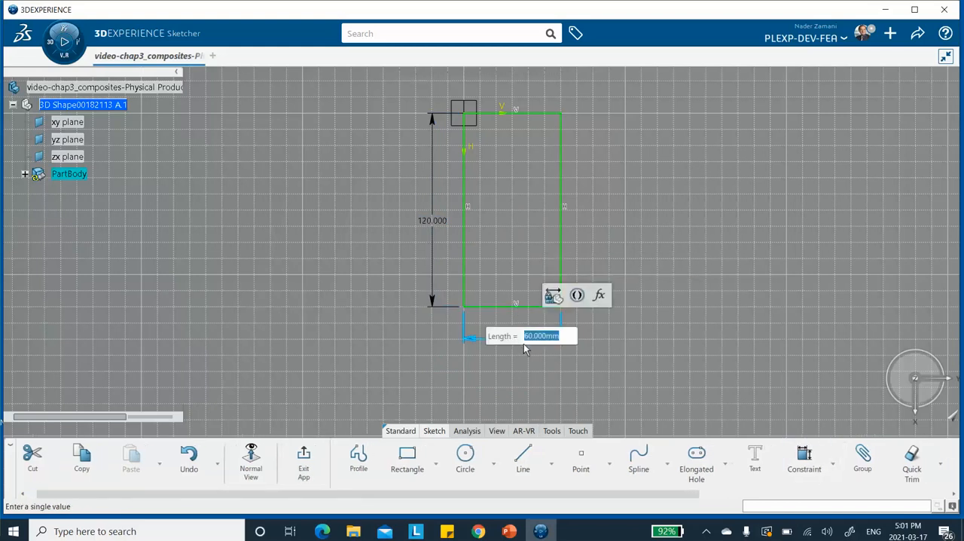
{"action": "type", "text": "50"}
{"action": "key", "text": "Return"}
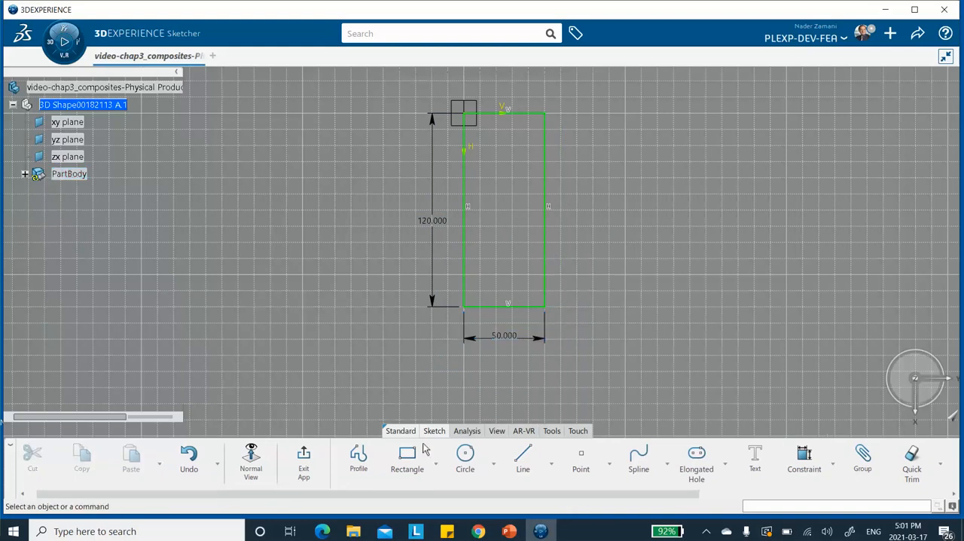
{"action": "left_click", "coordinate": [303, 456]}
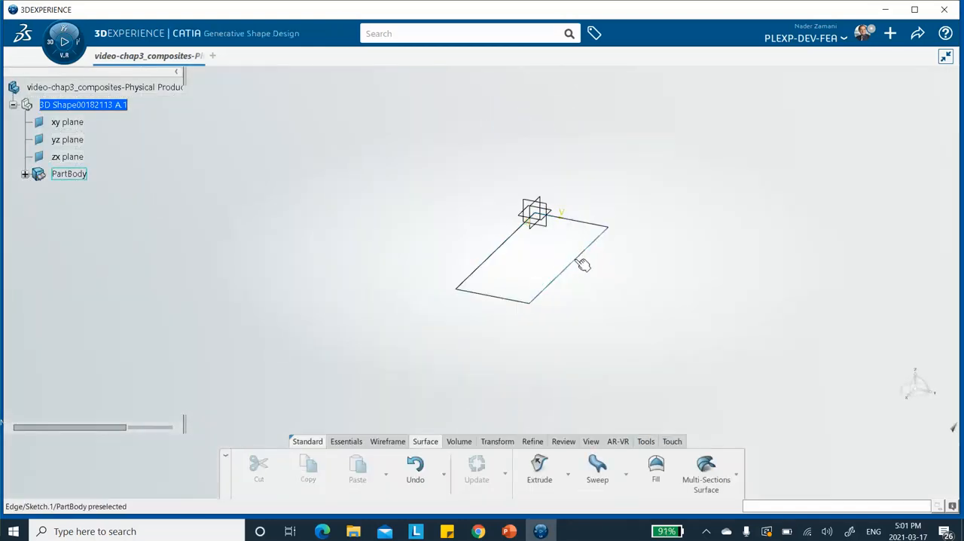
Step: Create a Fill surface using the rectangular sketch as its outer boundary
{"action": "left_click", "coordinate": [656, 467]}
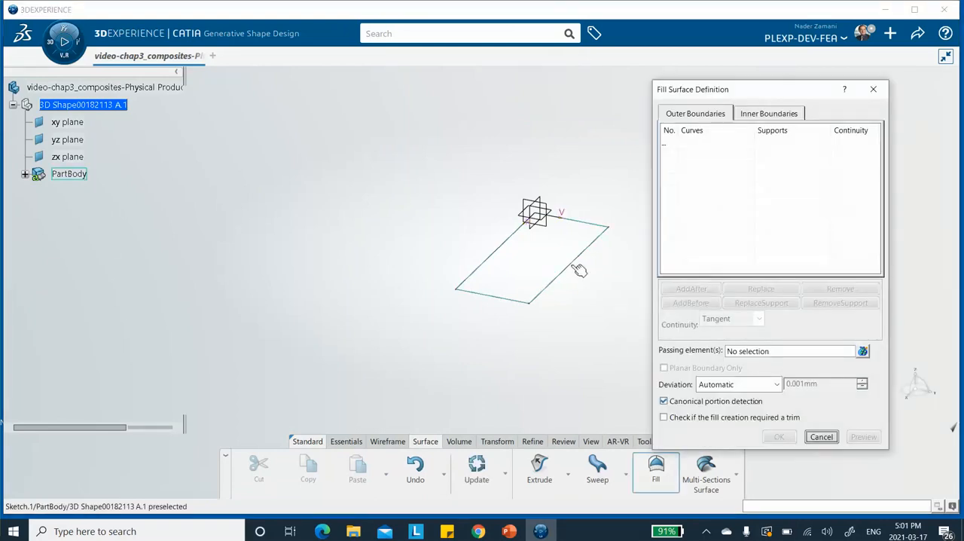
{"action": "left_click", "coordinate": [560, 273]}
{"action": "left_click", "coordinate": [779, 437]}
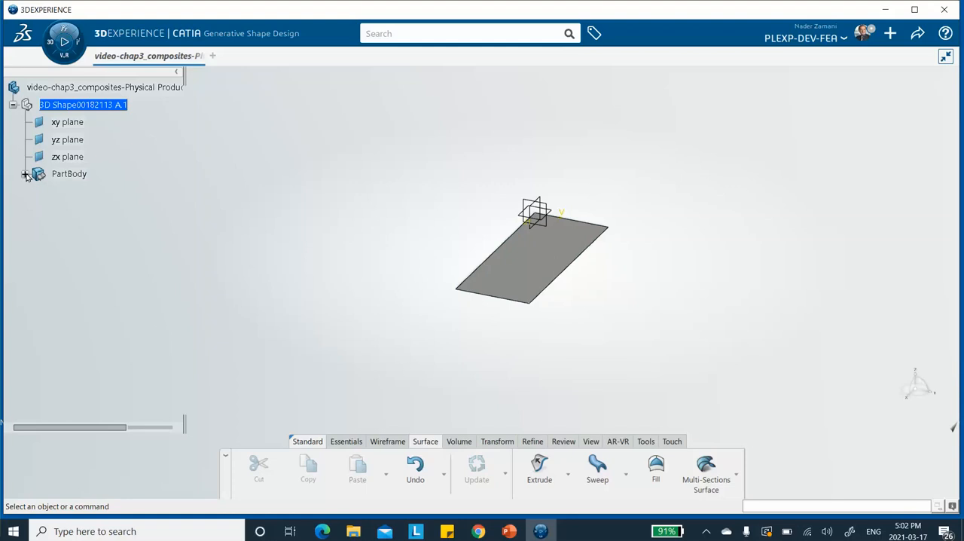
Step: Create a reference plane offset 60 mm from the yz plane
{"action": "left_click", "coordinate": [349, 441]}
{"action": "left_click", "coordinate": [574, 456]}
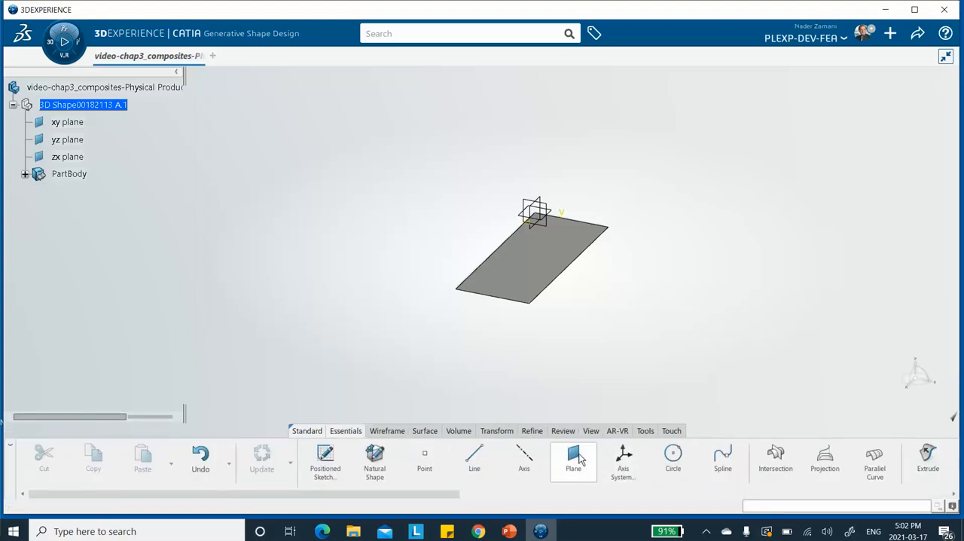
{"action": "left_click", "coordinate": [533, 210]}
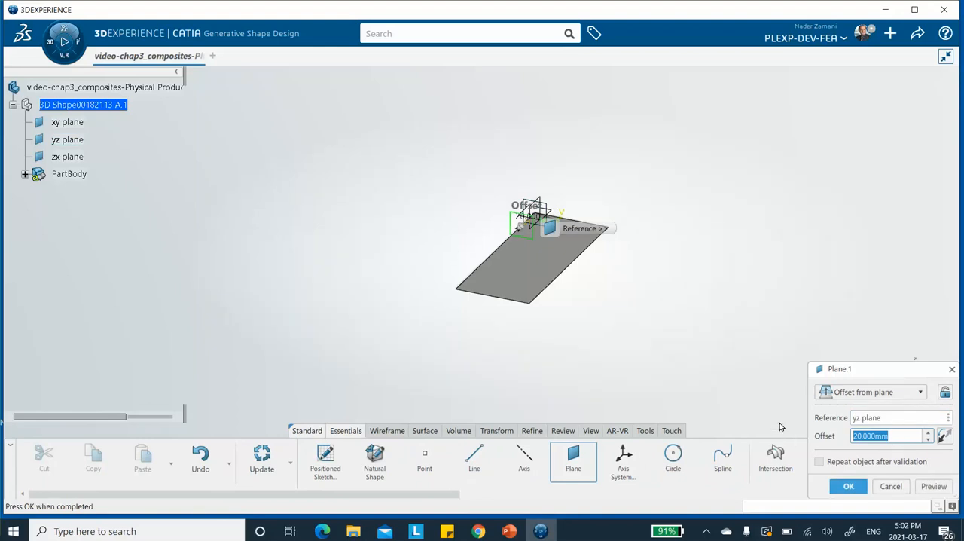
{"action": "type", "text": "60"}
{"action": "key", "text": "Return"}
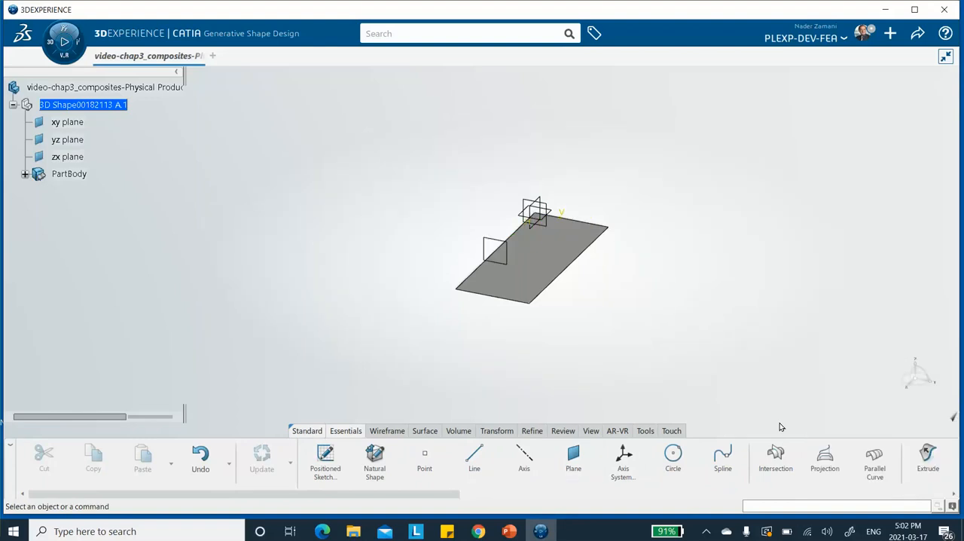
Step: Expand PartBody and create a second plane offset from the yz plane, about three quarters of the way along the surface's length
{"action": "left_click", "coordinate": [24, 174]}
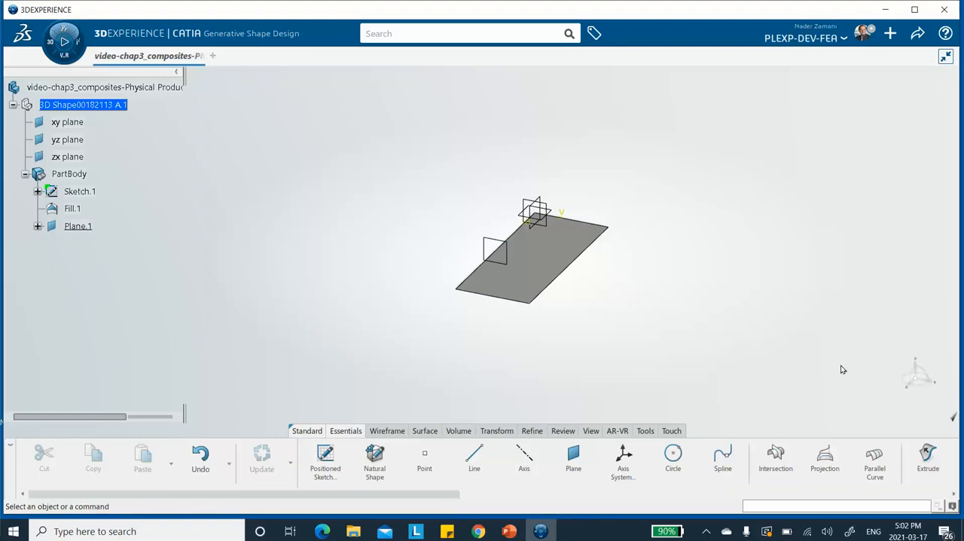
{"action": "left_click", "coordinate": [574, 460]}
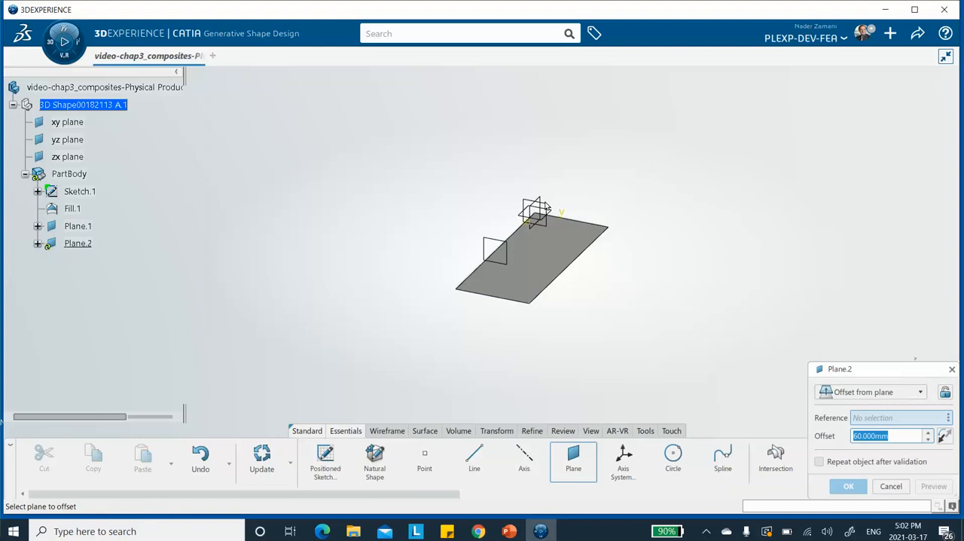
{"action": "left_click", "coordinate": [547, 212]}
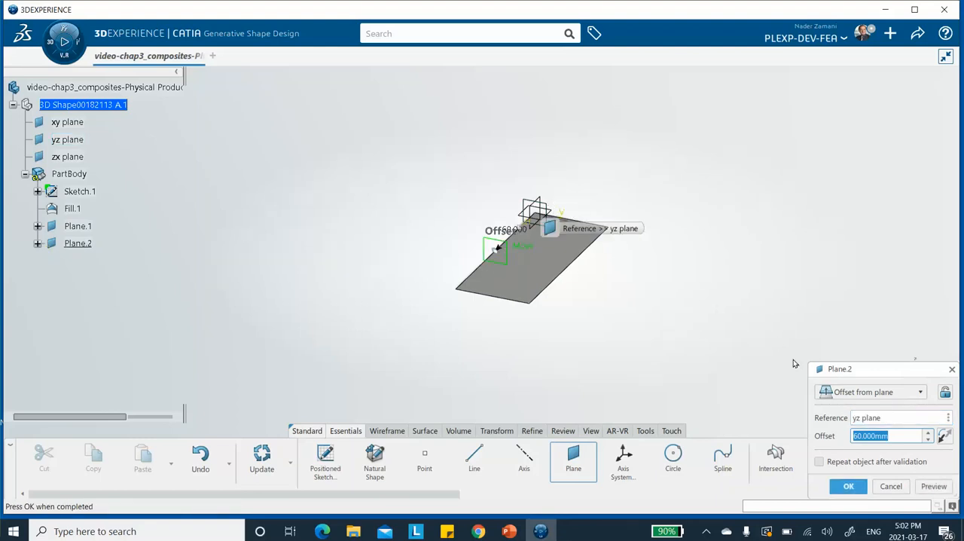
{"action": "type", "text": "80"}
{"action": "left_click", "coordinate": [848, 485]}
Step: Save the product with the filled surface and the two offset planes
{"action": "middle_click_drag", "start_coordinate": [713, 350], "coordinate": [579, 390]}
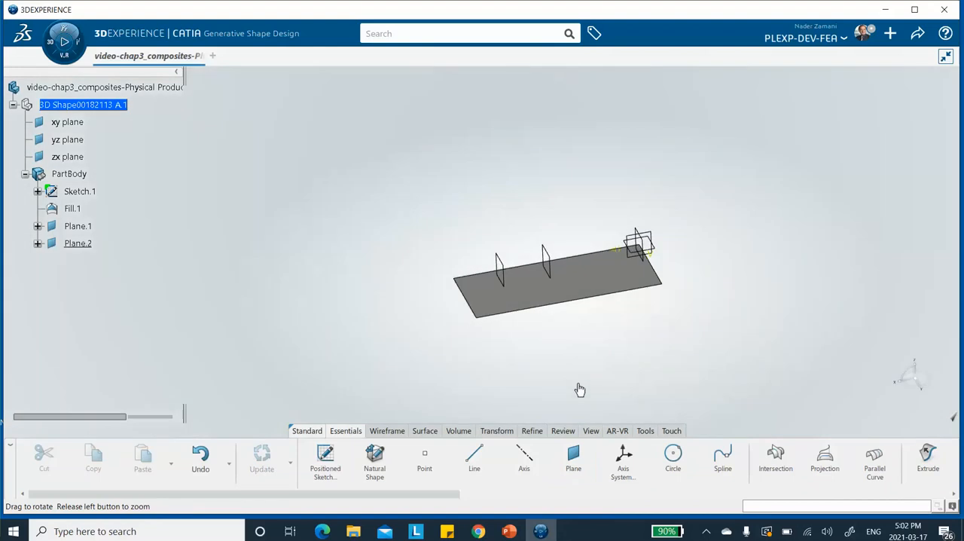
{"action": "middle_click_drag", "start_coordinate": [716, 241], "coordinate": [783, 218]}
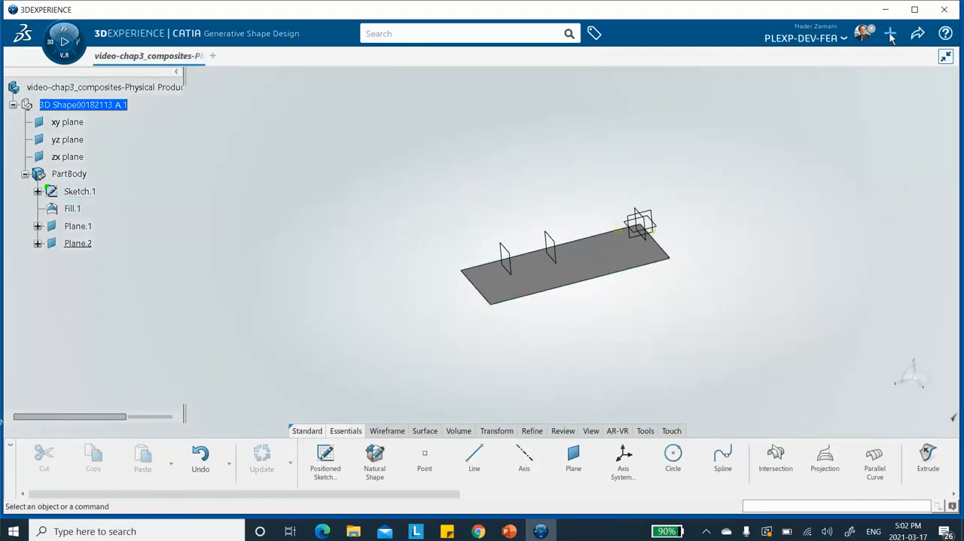
{"action": "left_click", "coordinate": [917, 33]}
{"action": "left_click", "coordinate": [848, 56]}
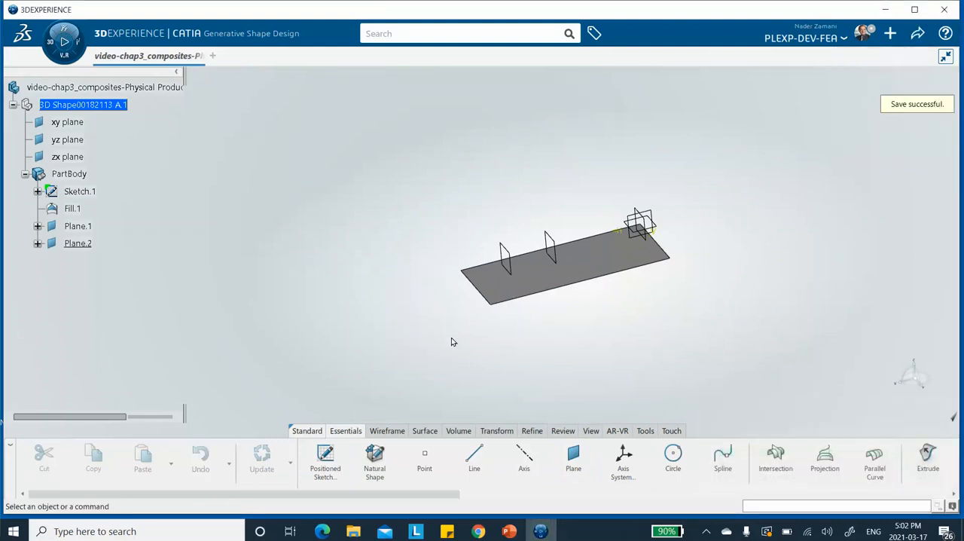
Step: Split the Fill.1 surface with Plane.1, keeping both sides, and expand the resulting split feature in the tree
{"action": "left_click", "coordinate": [497, 433]}
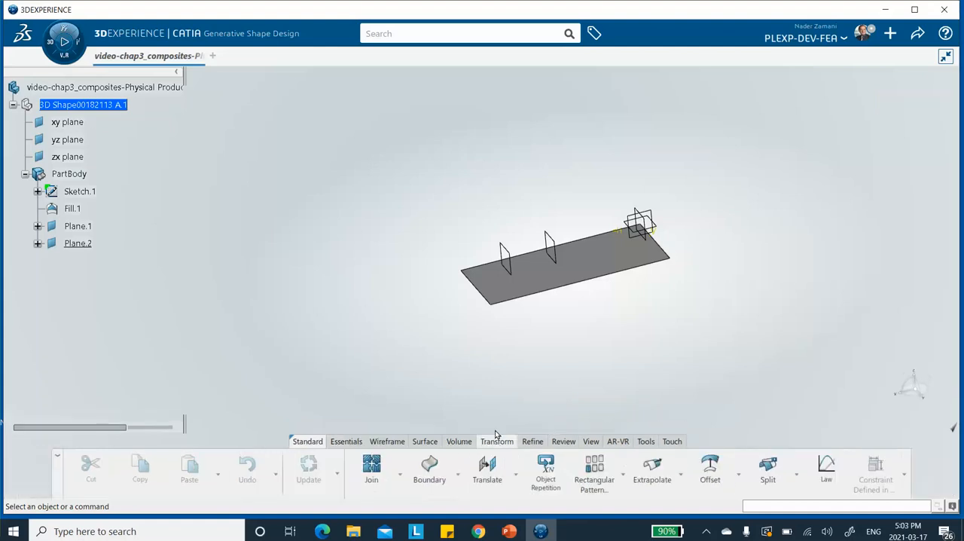
{"action": "left_click", "coordinate": [767, 467]}
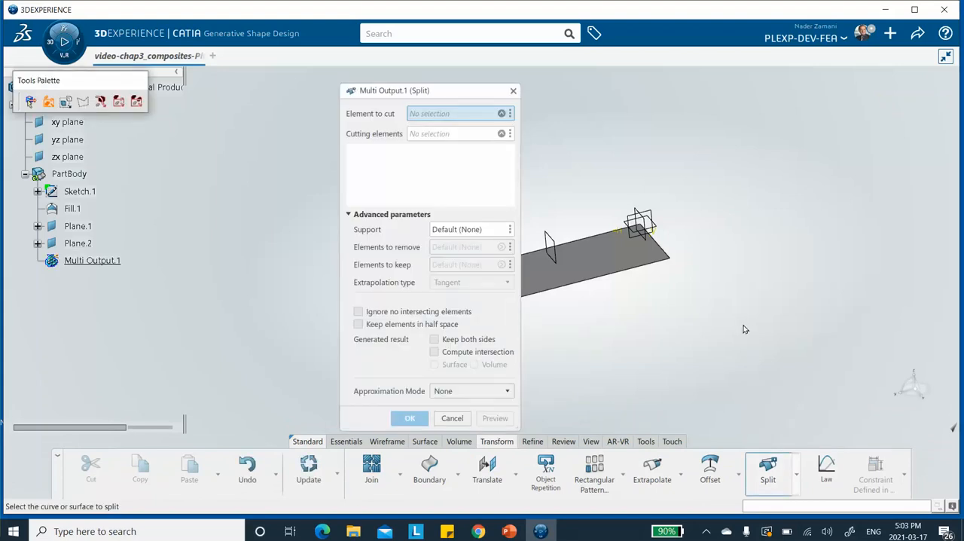
{"action": "left_click_drag", "start_coordinate": [396, 94], "coordinate": [273, 78]}
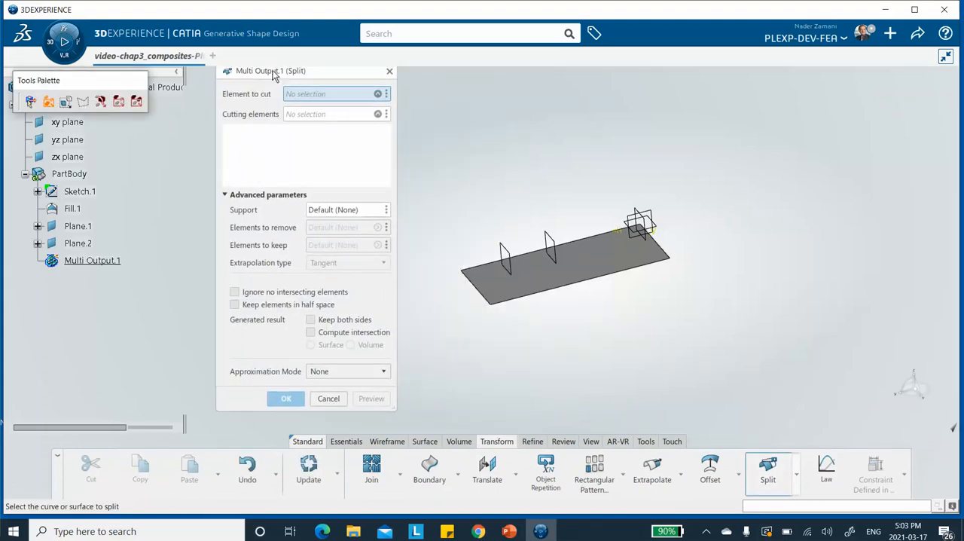
{"action": "left_click", "coordinate": [608, 262]}
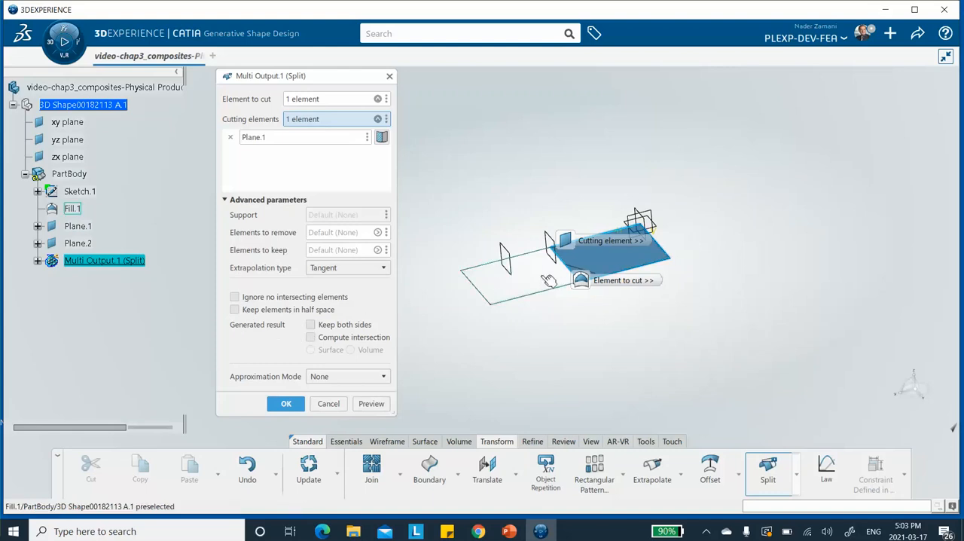
{"action": "left_click", "coordinate": [311, 325]}
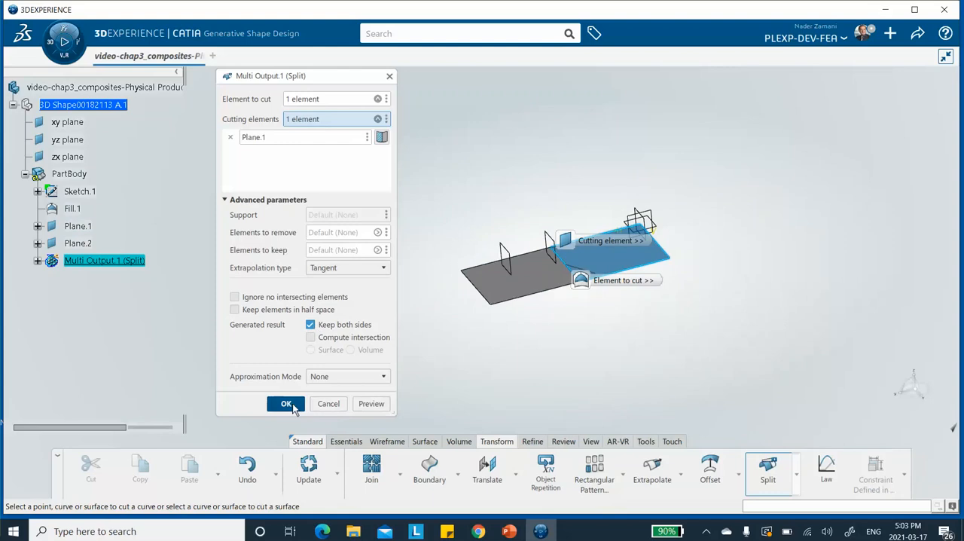
{"action": "left_click", "coordinate": [292, 403]}
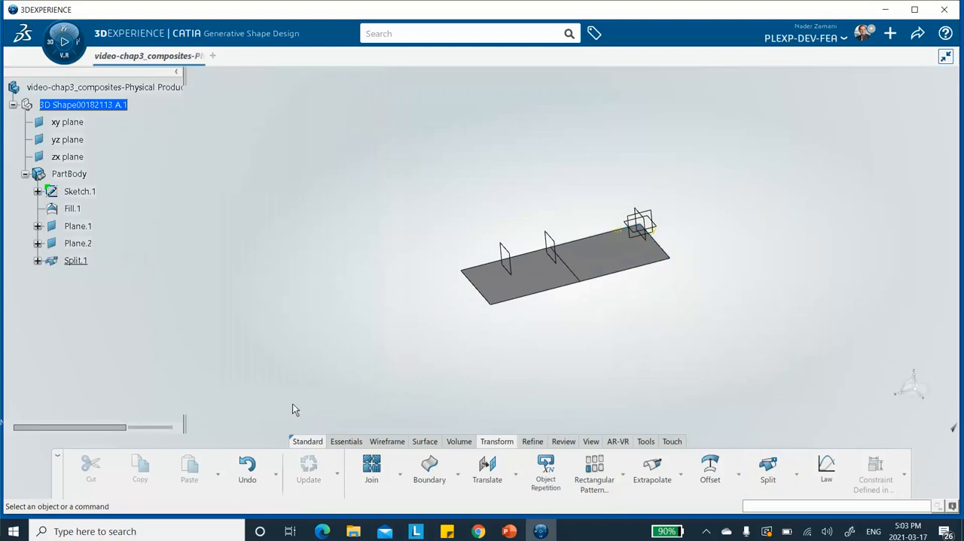
{"action": "left_click", "coordinate": [37, 260]}
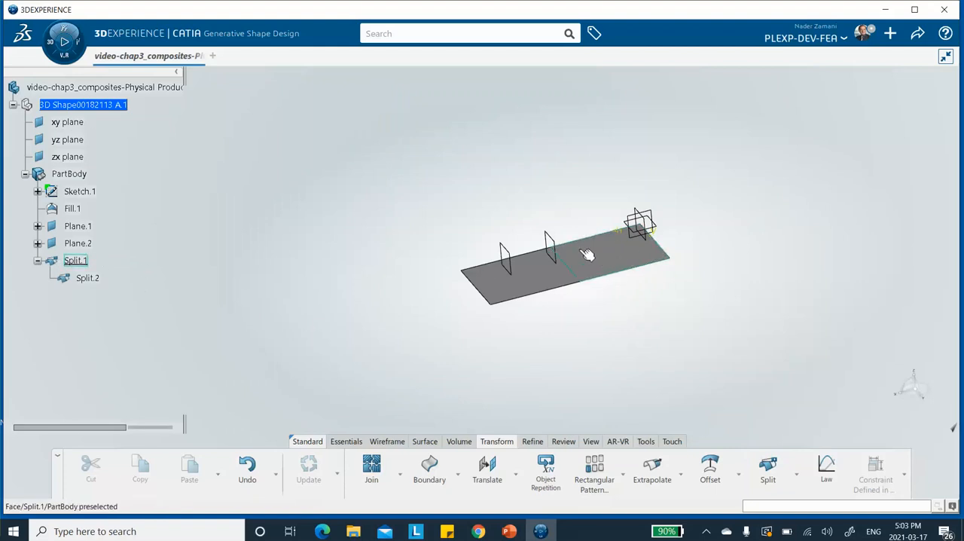
Step: From the properties of Split.1, set the 3D shape's title to Thick Section and apply it
{"action": "right_click", "coordinate": [81, 260]}
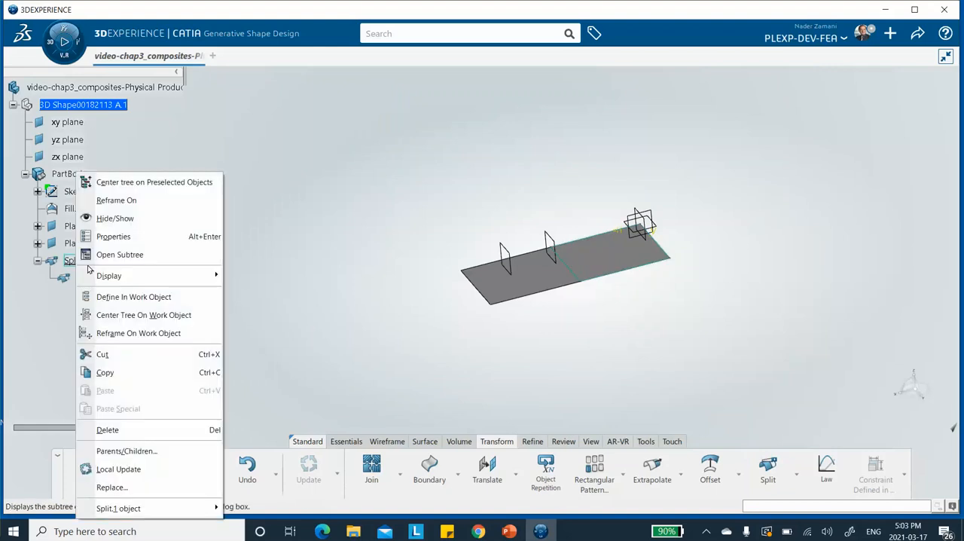
{"action": "left_click", "coordinate": [127, 236]}
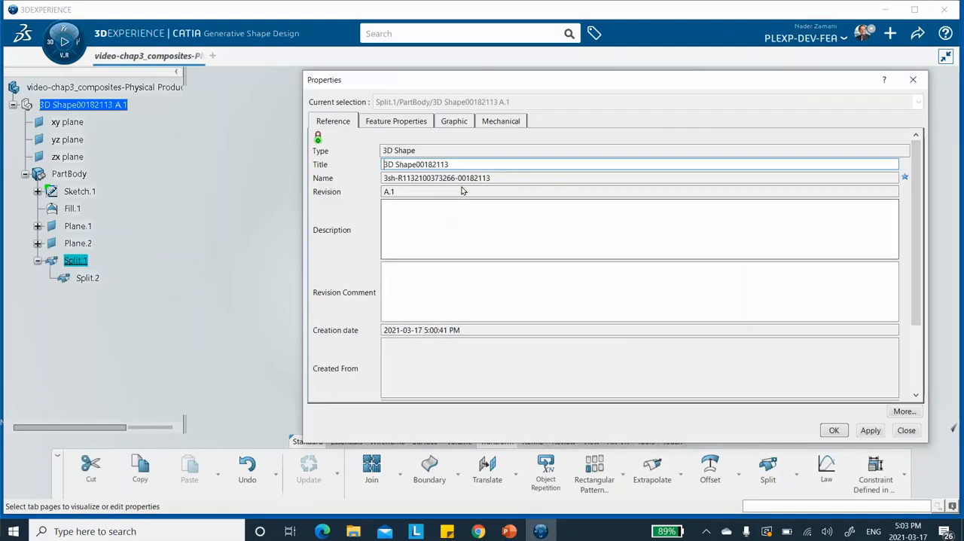
{"action": "left_click_drag", "start_coordinate": [461, 164], "coordinate": [382, 163]}
{"action": "key", "text": "Delete"}
{"action": "key", "text": "ctrl+z"}
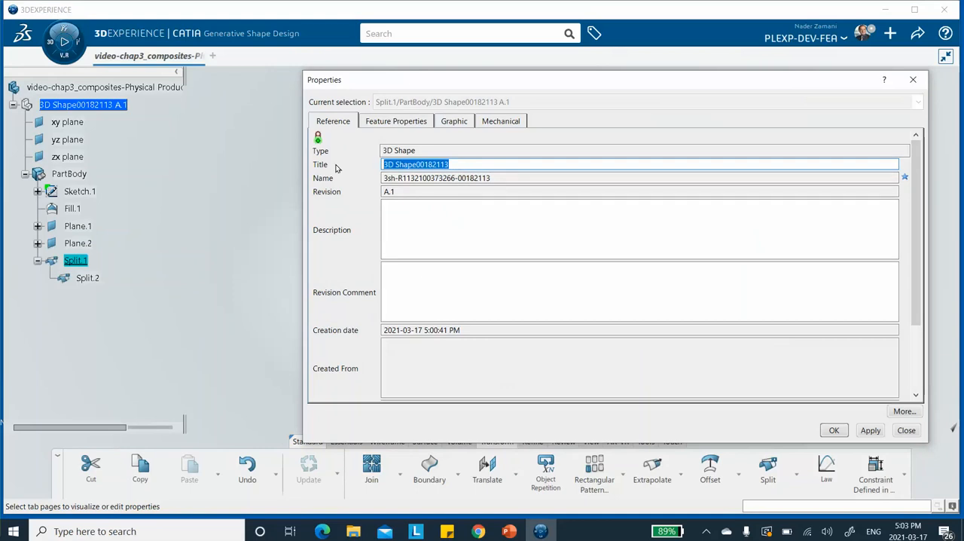
{"action": "type", "text": "Thick SEction"}
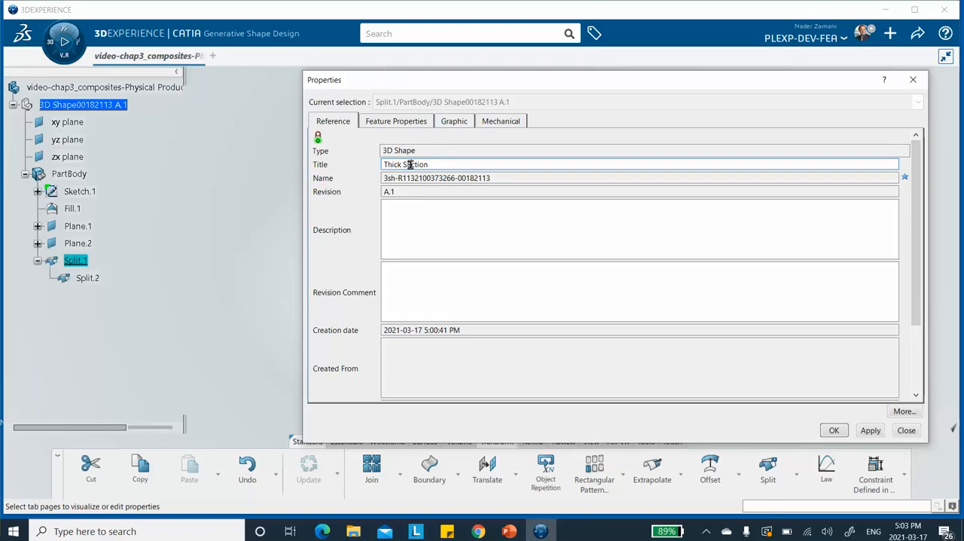
{"action": "key", "text": "BackSpace"}
{"action": "type", "text": "e"}
{"action": "left_click", "coordinate": [870, 430]}
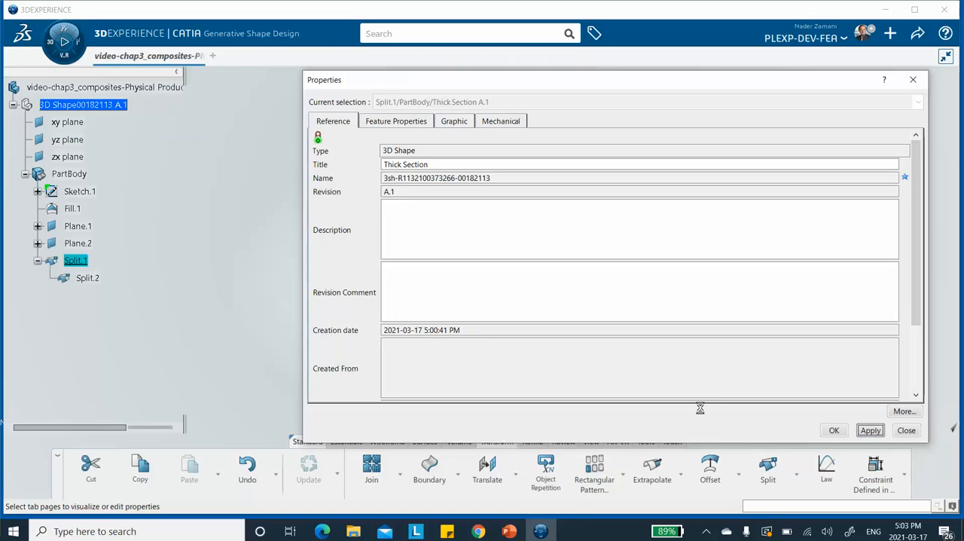
{"action": "left_click", "coordinate": [832, 431]}
{"action": "left_click", "coordinate": [175, 326]}
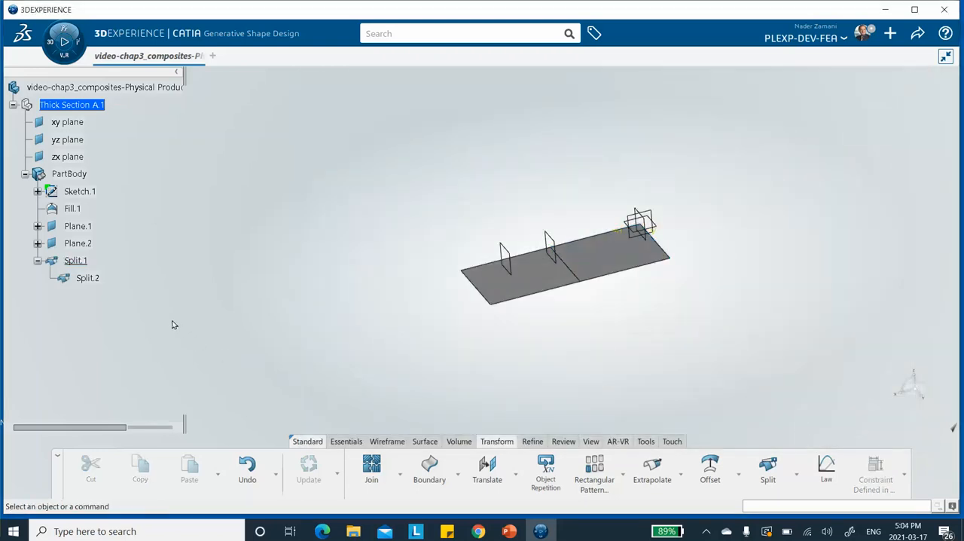
Step: Reopen the properties of Split.1 and set its feature name to Thik Section
{"action": "right_click", "coordinate": [88, 262]}
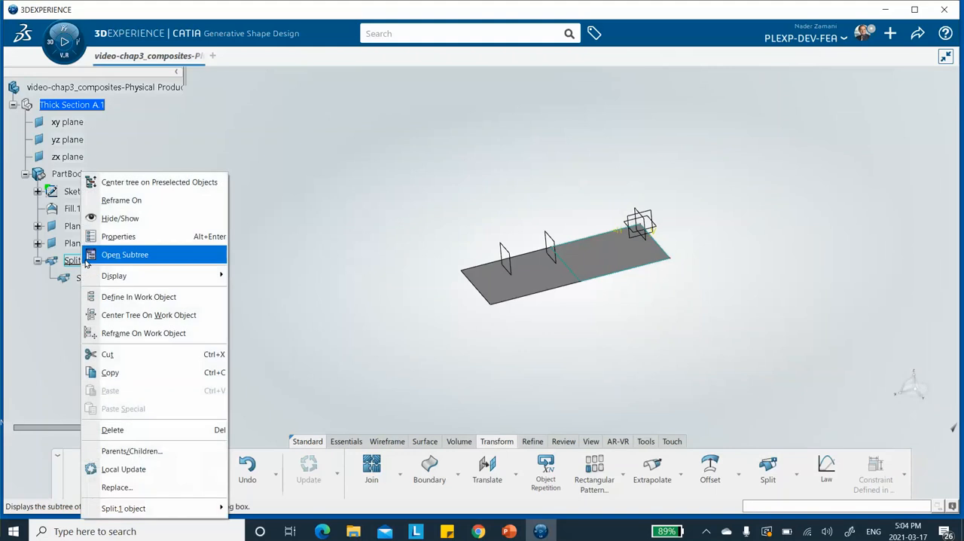
{"action": "left_click", "coordinate": [121, 236]}
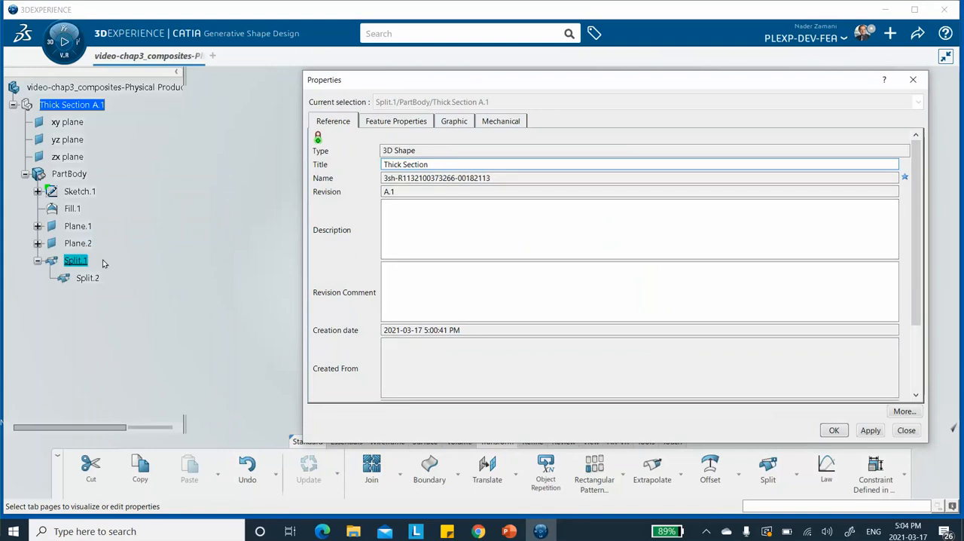
{"action": "left_click", "coordinate": [870, 430]}
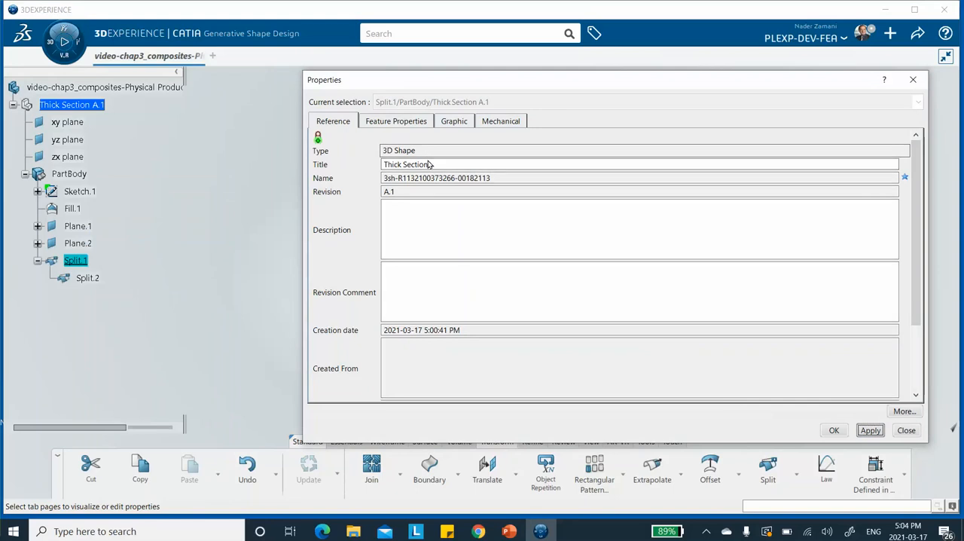
{"action": "left_click", "coordinate": [491, 125]}
{"action": "left_click", "coordinate": [379, 122]}
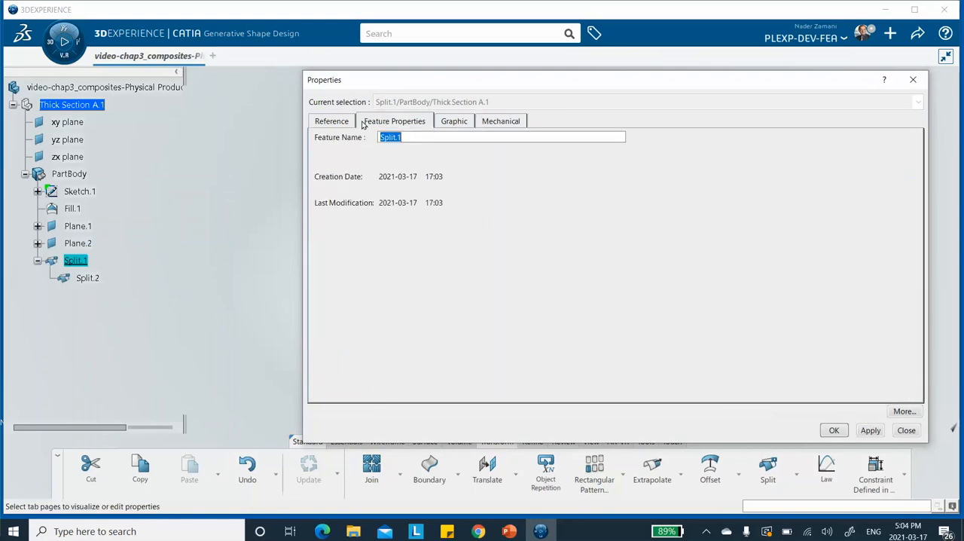
{"action": "left_click", "coordinate": [340, 127]}
{"action": "left_click", "coordinate": [382, 123]}
{"action": "left_click", "coordinate": [407, 136]}
{"action": "left_click_drag", "start_coordinate": [405, 135], "coordinate": [350, 133]}
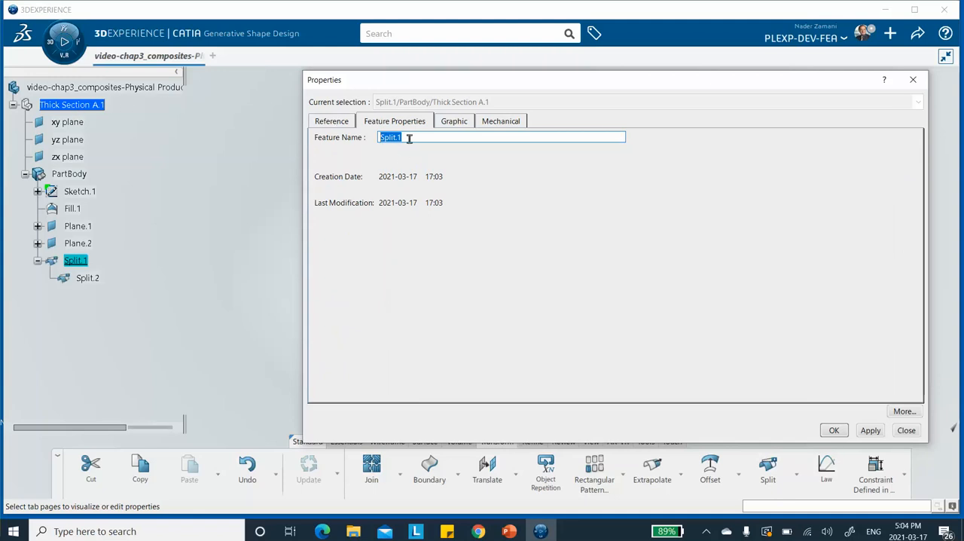
{"action": "type", "text": "Thik Section"}
{"action": "left_click", "coordinate": [871, 431]}
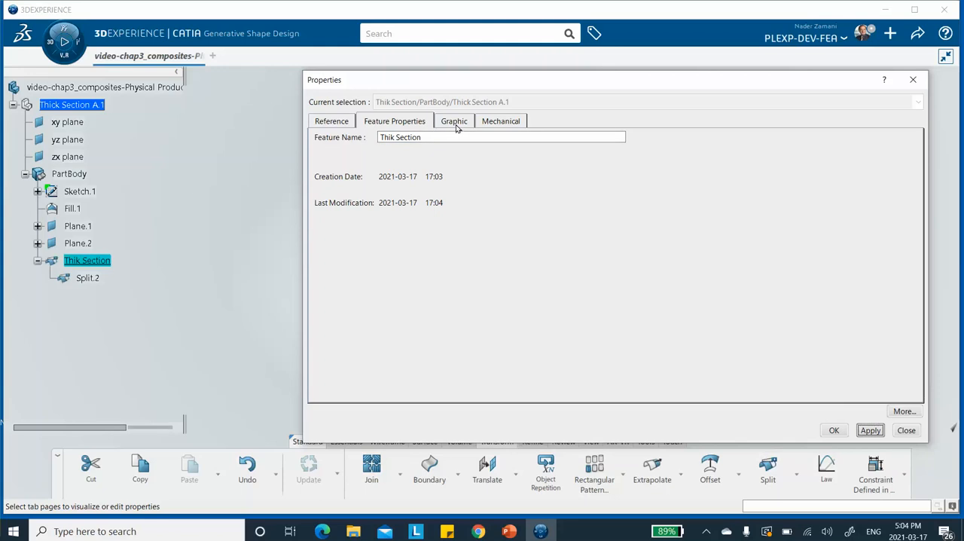
Step: Change the title of the 3D shape to "the part" and apply it
{"action": "left_click", "coordinate": [493, 123]}
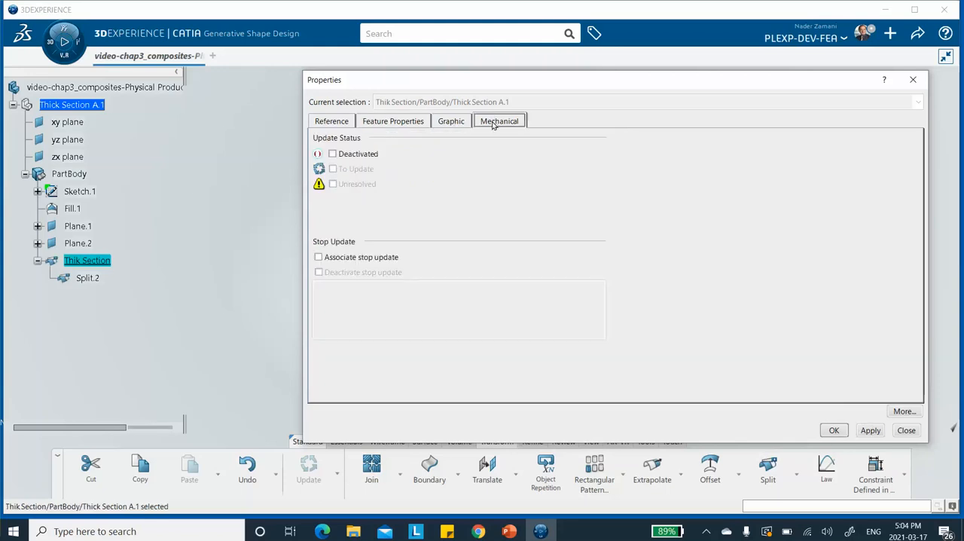
{"action": "left_click", "coordinate": [333, 122]}
{"action": "left_click", "coordinate": [382, 123]}
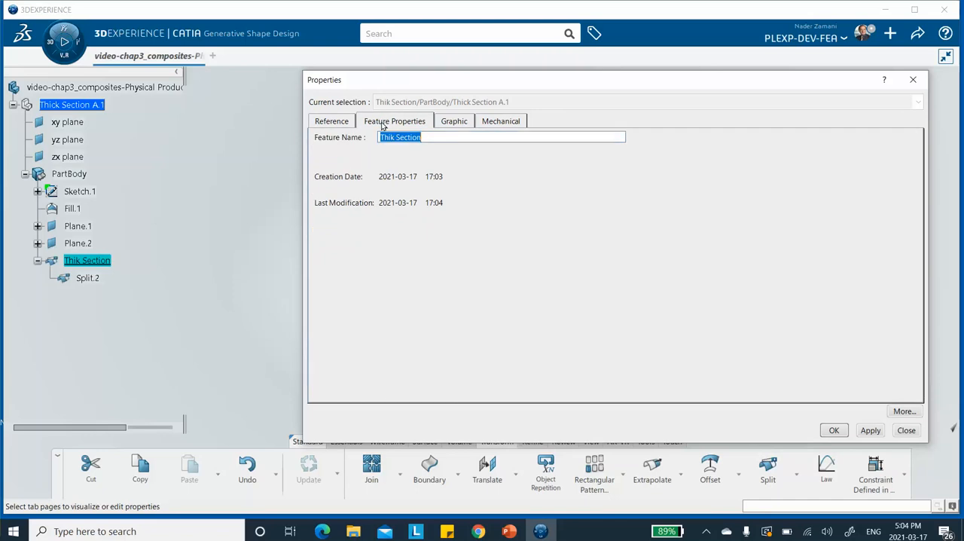
{"action": "left_click", "coordinate": [340, 124]}
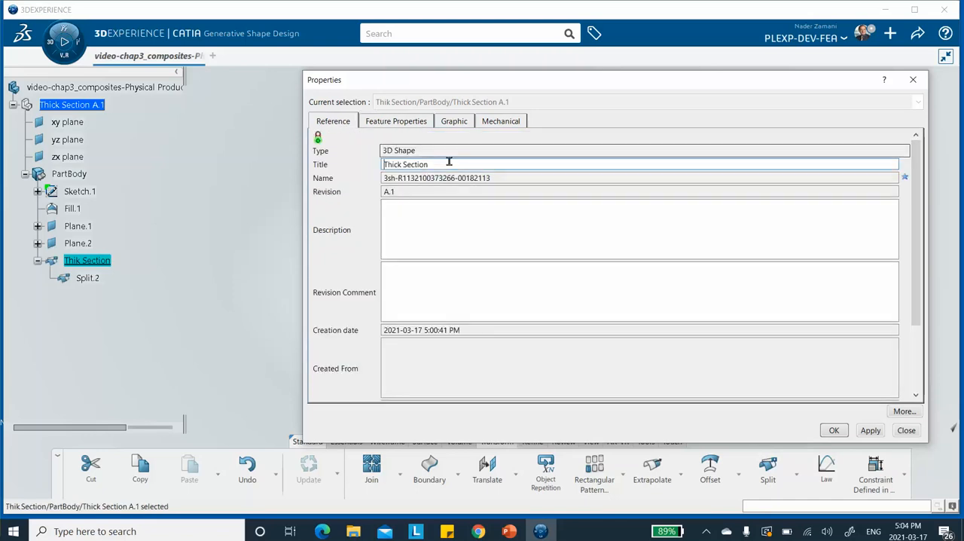
{"action": "left_click", "coordinate": [428, 164]}
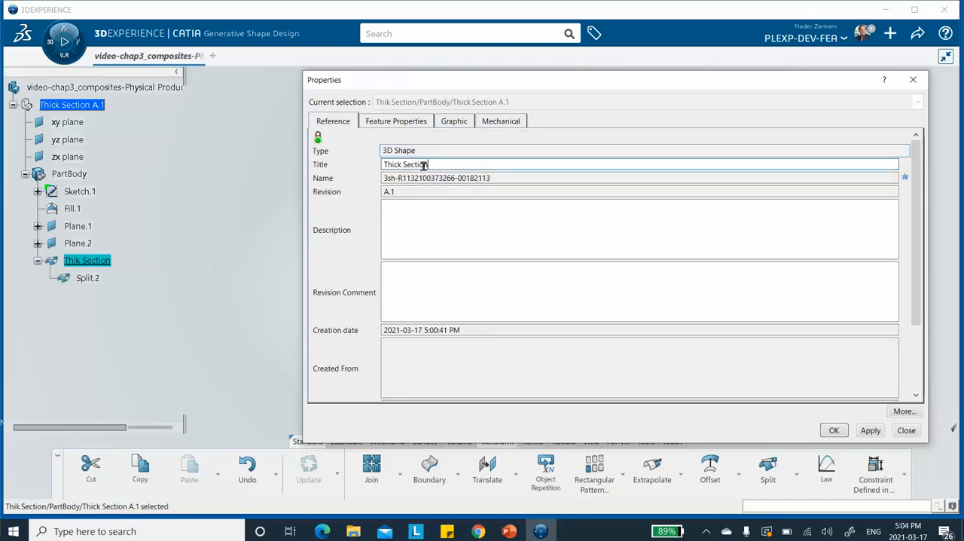
{"action": "left_click_drag", "start_coordinate": [427, 164], "coordinate": [364, 169]}
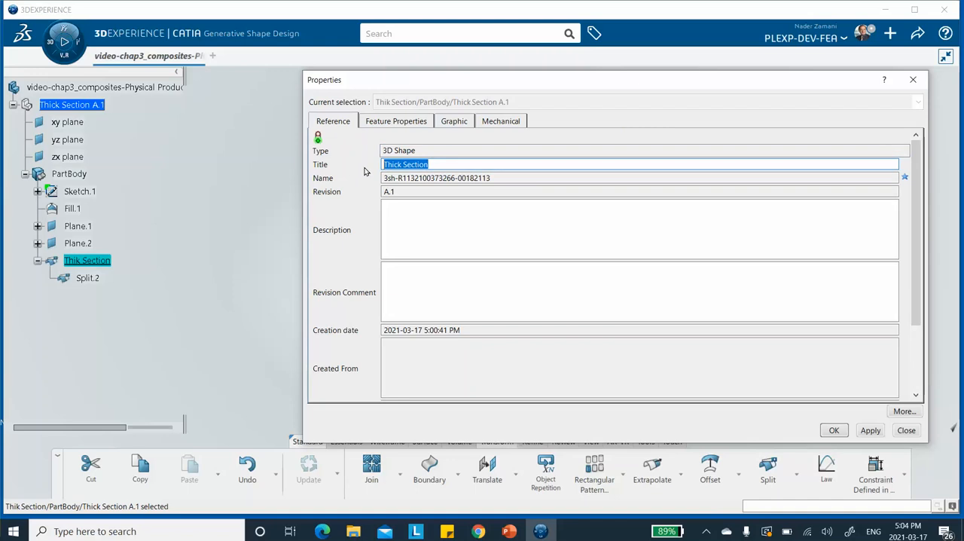
{"action": "type", "text": "the part"}
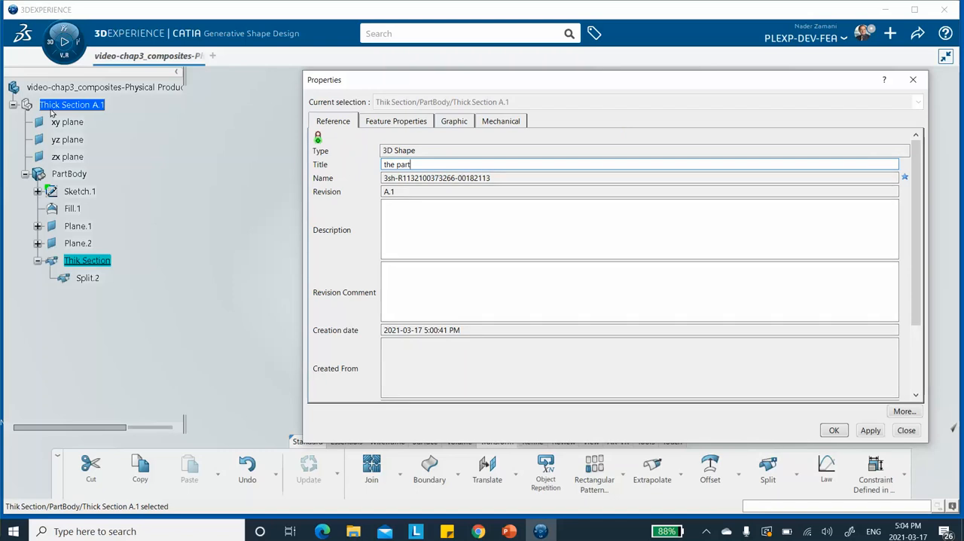
{"action": "left_click", "coordinate": [869, 430]}
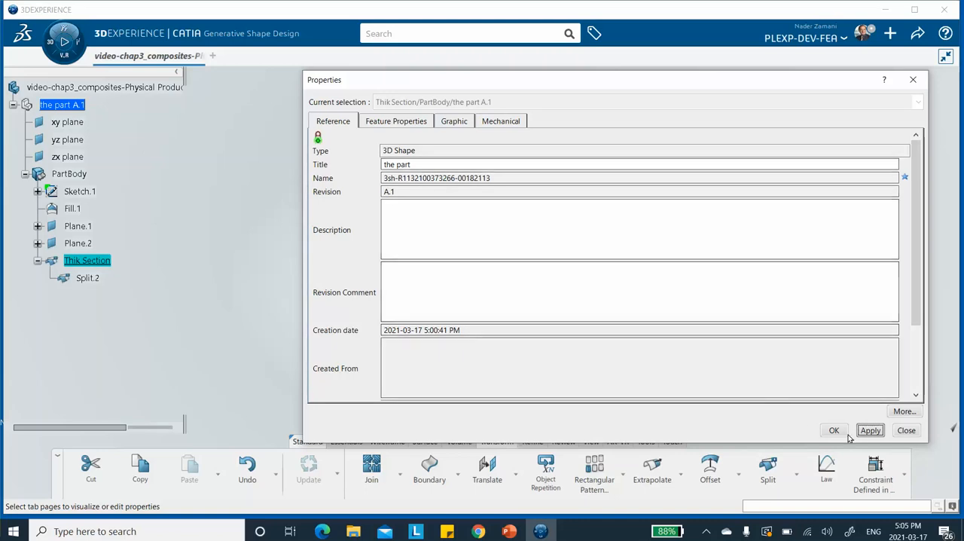
{"action": "left_click", "coordinate": [869, 430]}
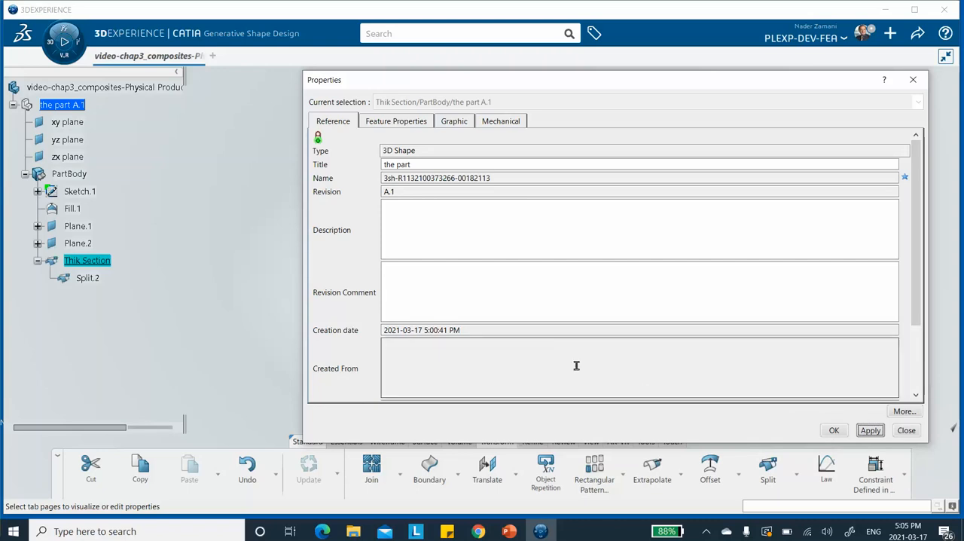
Step: Correct the spelling of the split's feature name to Thick Section and accept the properties
{"action": "left_click", "coordinate": [397, 121]}
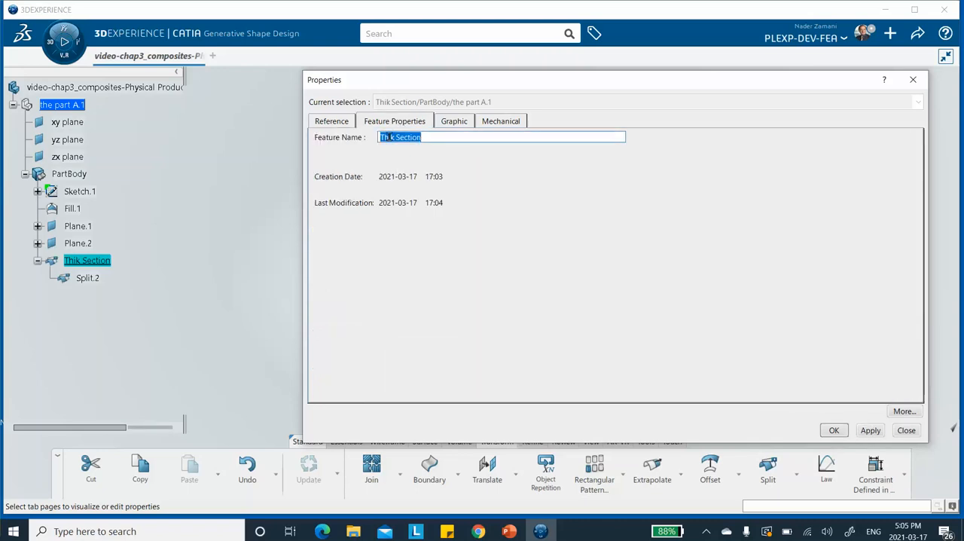
{"action": "left_click", "coordinate": [390, 138]}
{"action": "type", "text": "c"}
{"action": "left_click", "coordinate": [870, 429]}
{"action": "left_click", "coordinate": [833, 430]}
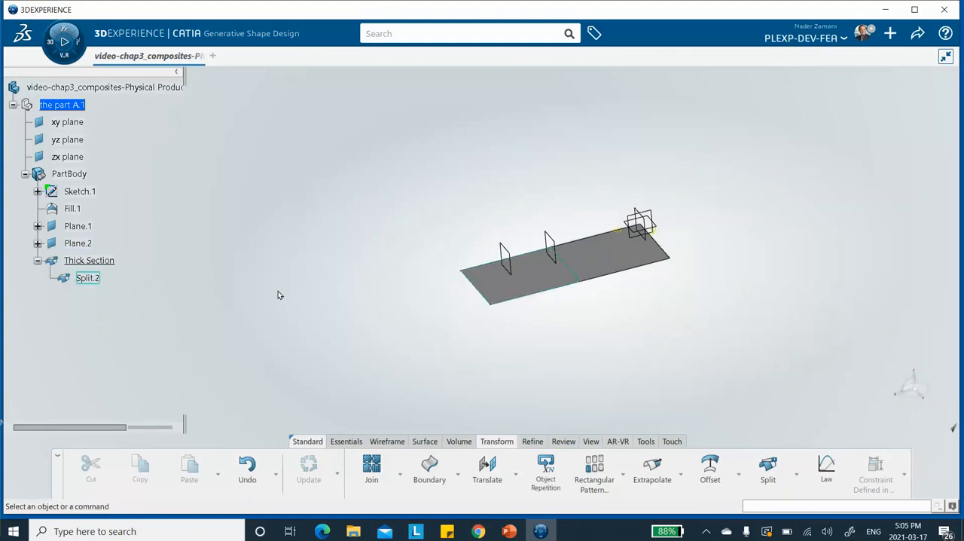
Step: Split the Split.2 surface with Plane.2 as the cutting element, keeping both sides
{"action": "left_click", "coordinate": [767, 467]}
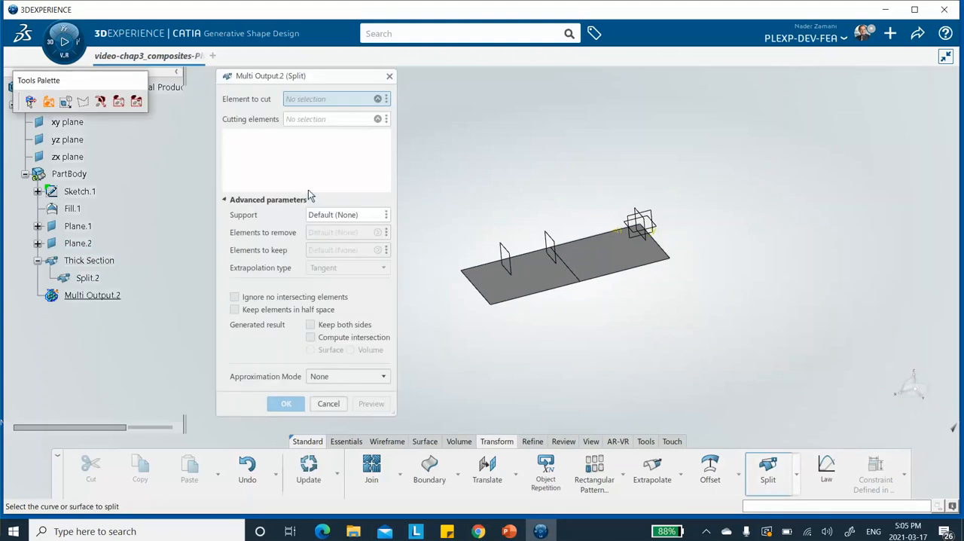
{"action": "left_click", "coordinate": [87, 277]}
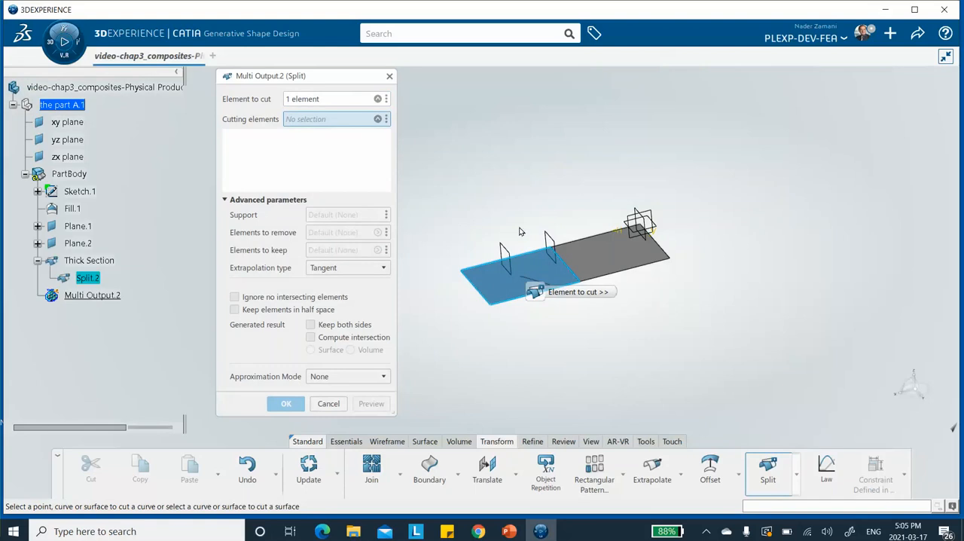
{"action": "left_click", "coordinate": [509, 252]}
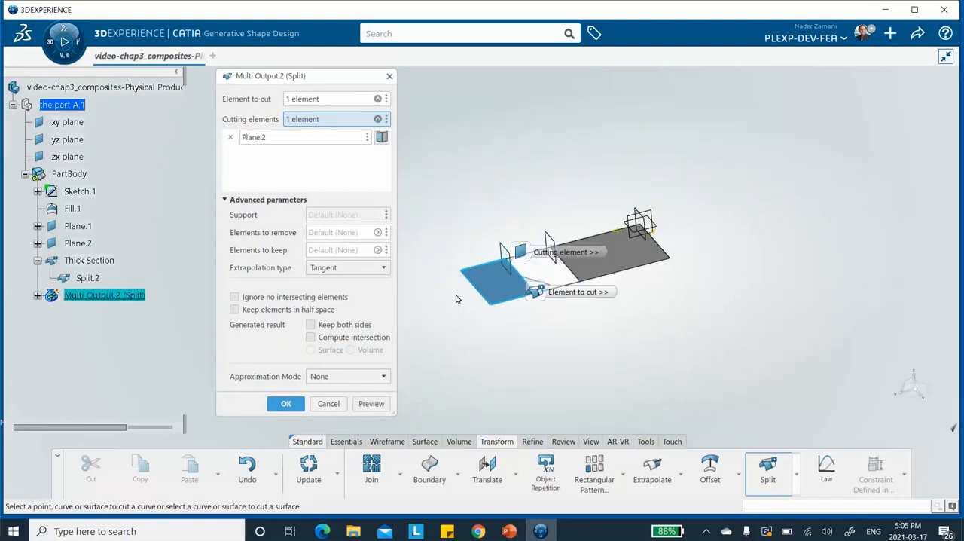
{"action": "left_click", "coordinate": [311, 326]}
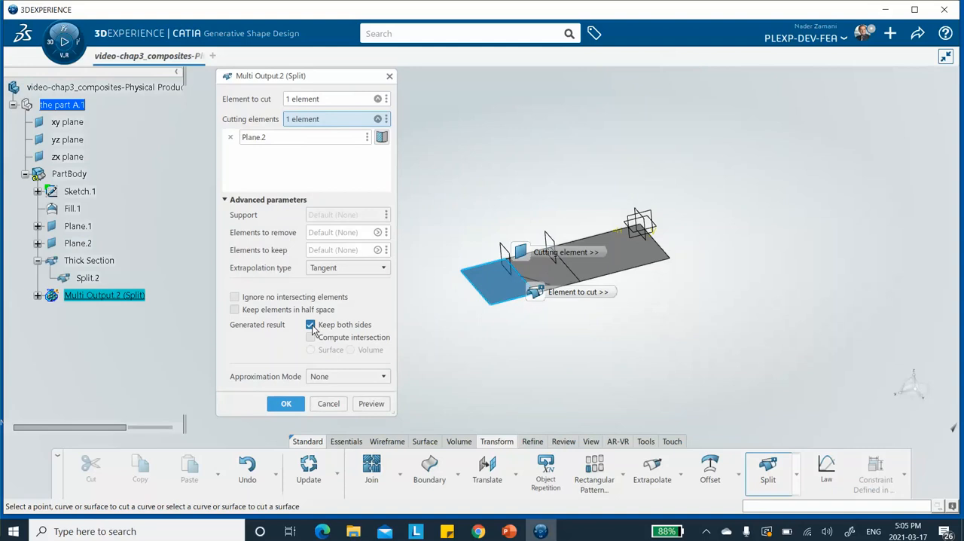
{"action": "left_click", "coordinate": [286, 405]}
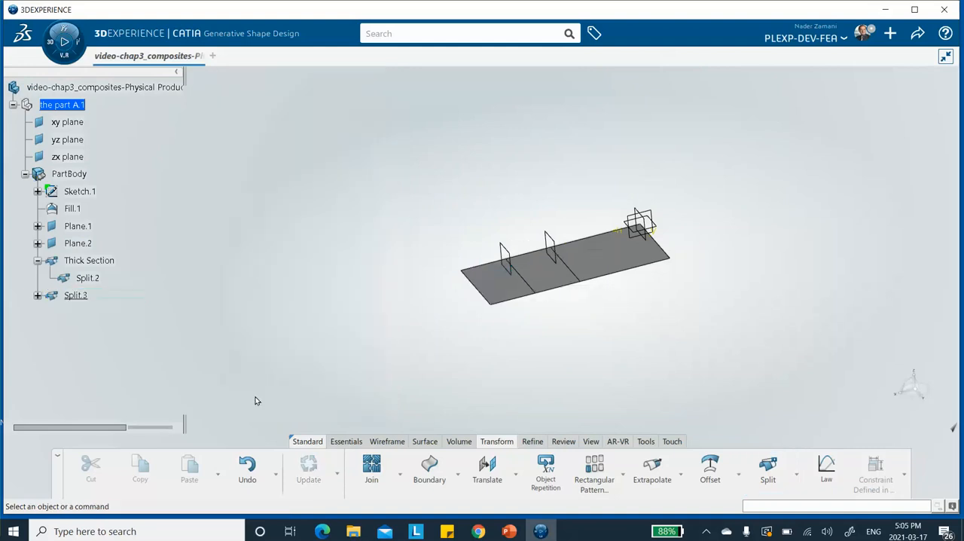
Step: Expand Split.3 in the tree and rename it as Thin Section through its feature properties
{"action": "left_click", "coordinate": [37, 295]}
{"action": "right_click", "coordinate": [78, 293]}
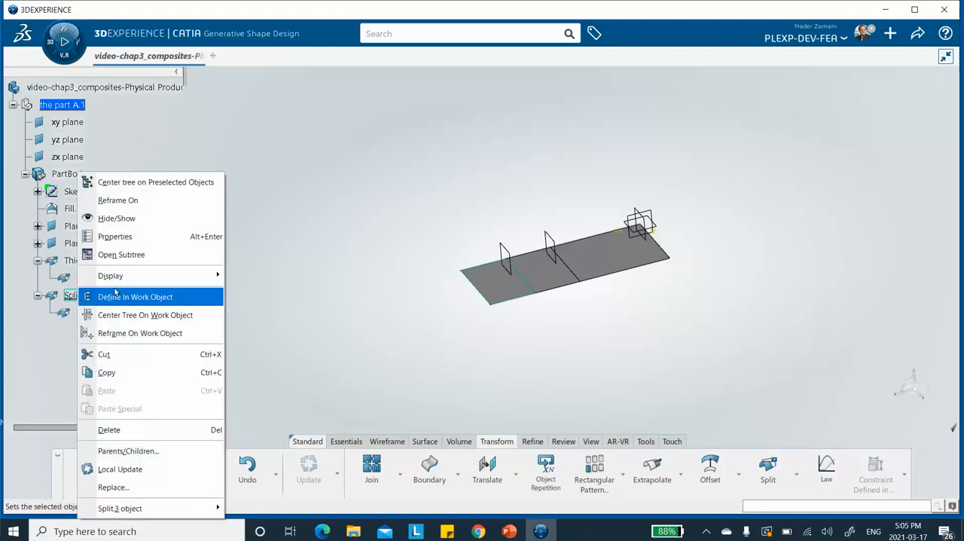
{"action": "left_click", "coordinate": [188, 235]}
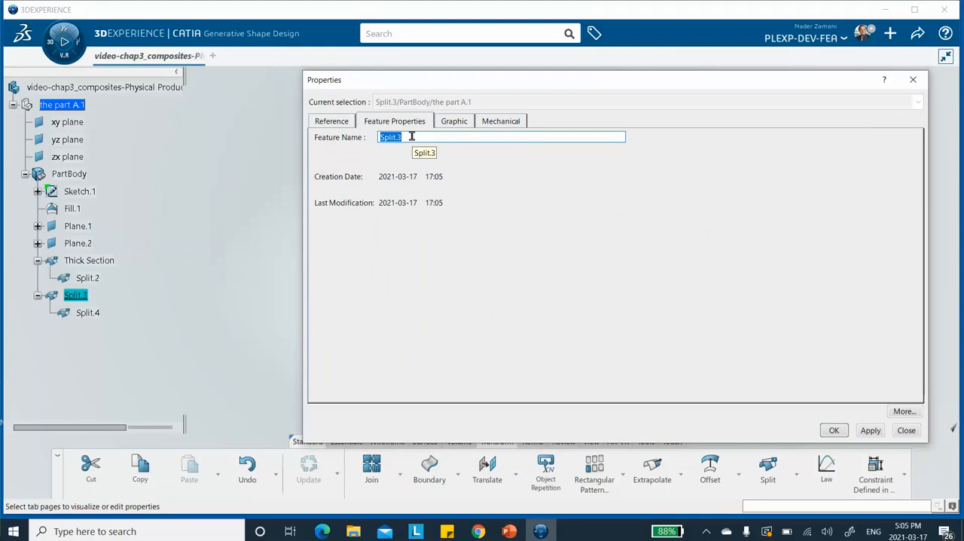
{"action": "type", "text": "Thin Section"}
{"action": "left_click", "coordinate": [870, 431]}
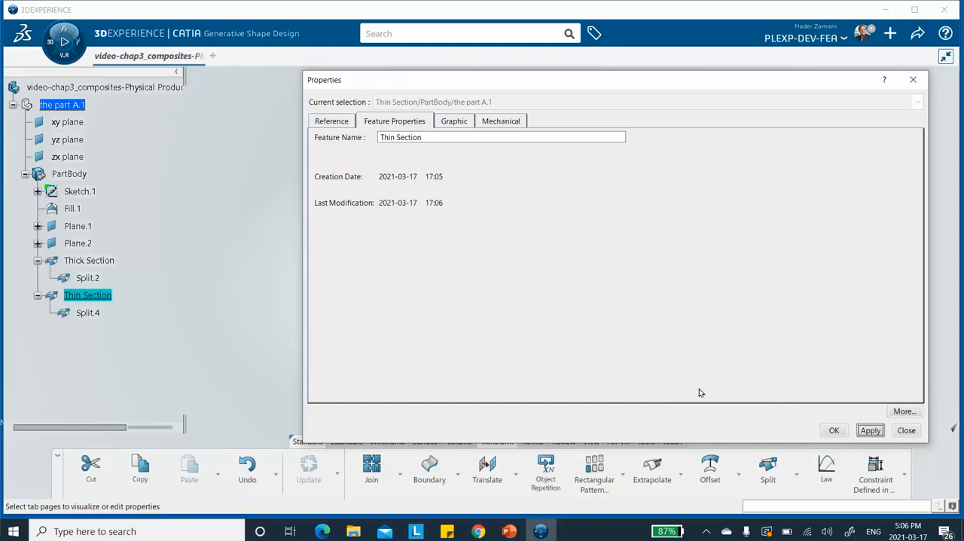
{"action": "left_click", "coordinate": [832, 430]}
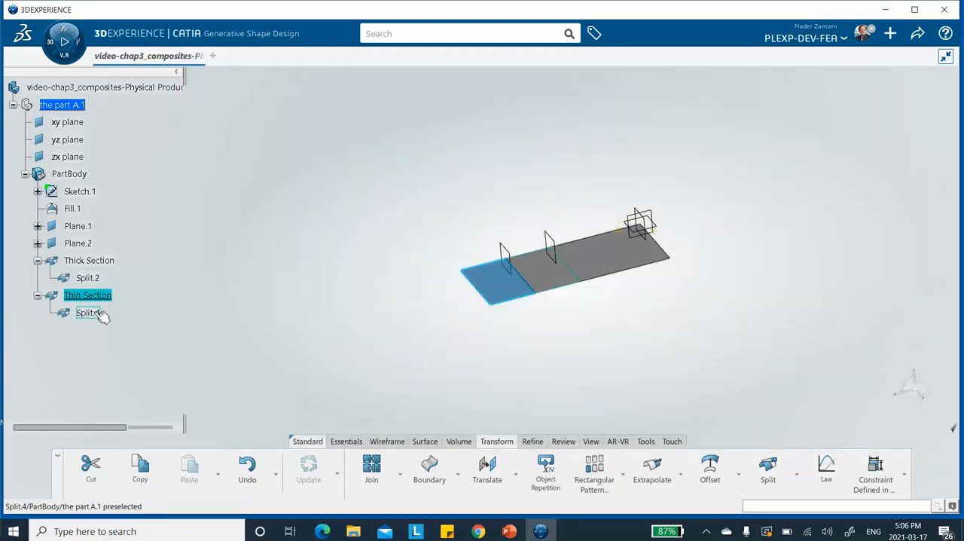
Step: Rename the Split.4 surface under Thin Section as Transition Section through its feature properties
{"action": "left_click", "coordinate": [101, 313]}
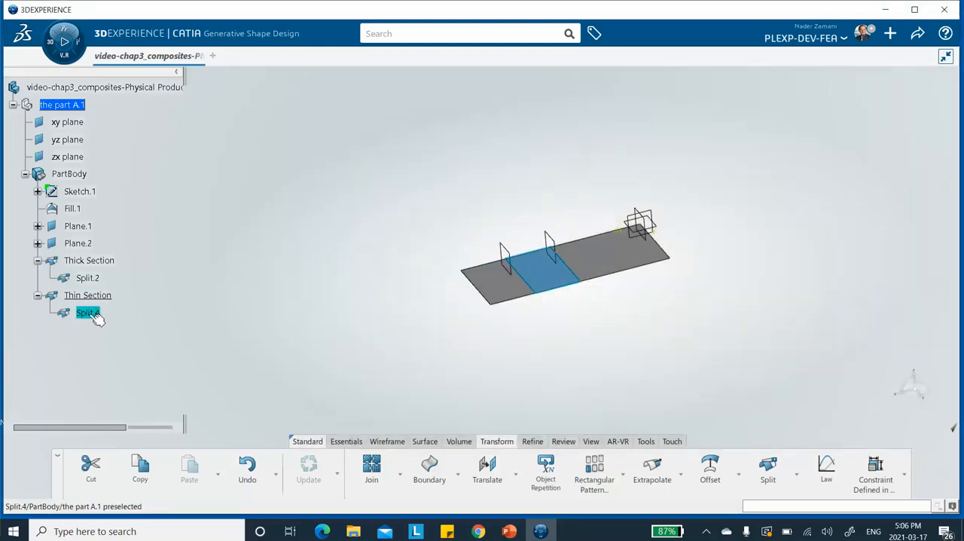
{"action": "right_click", "coordinate": [96, 316]}
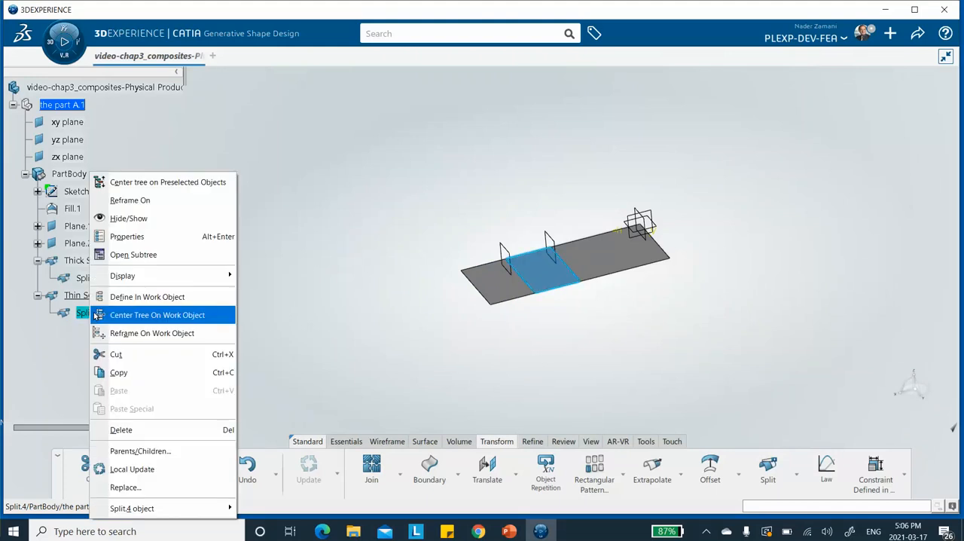
{"action": "left_click", "coordinate": [126, 236]}
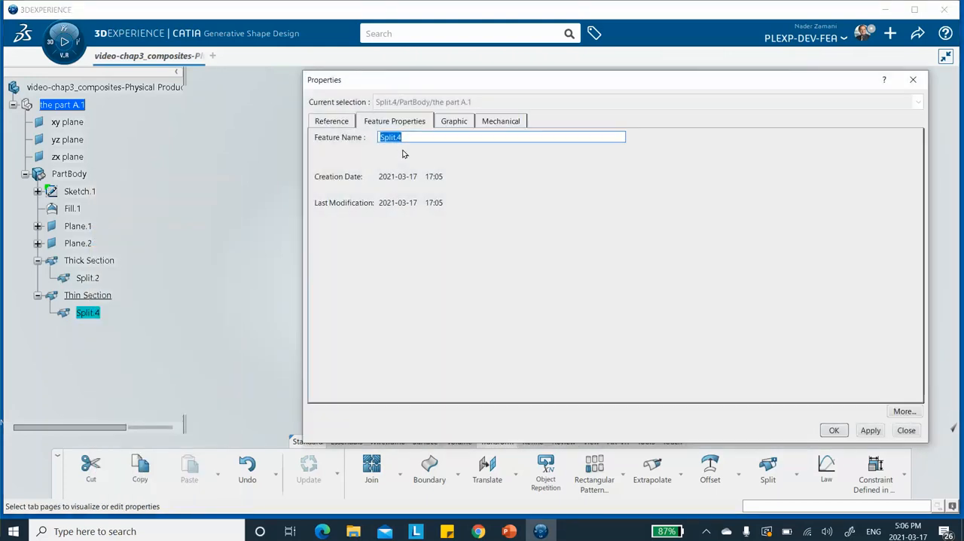
{"action": "type", "text": "Transition Section"}
{"action": "left_click", "coordinate": [870, 431]}
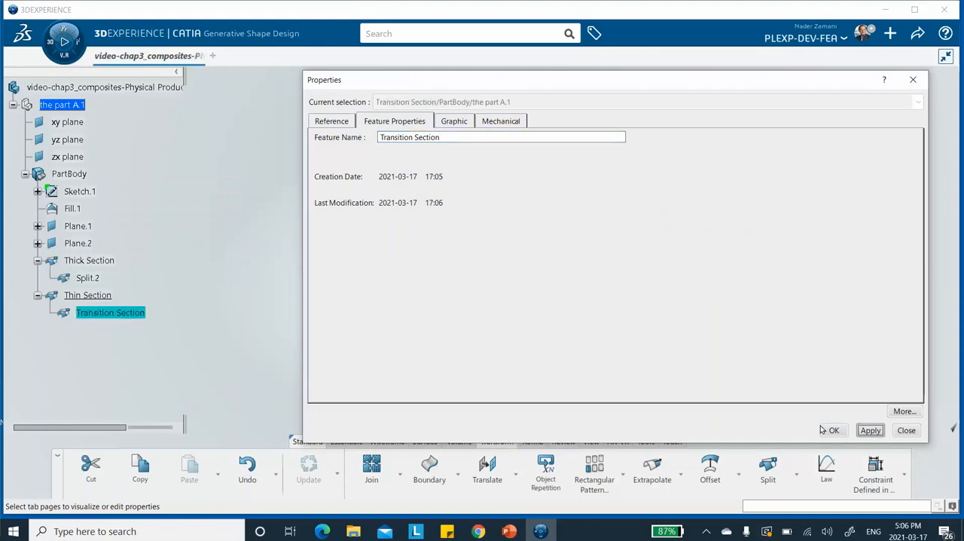
{"action": "left_click", "coordinate": [837, 432]}
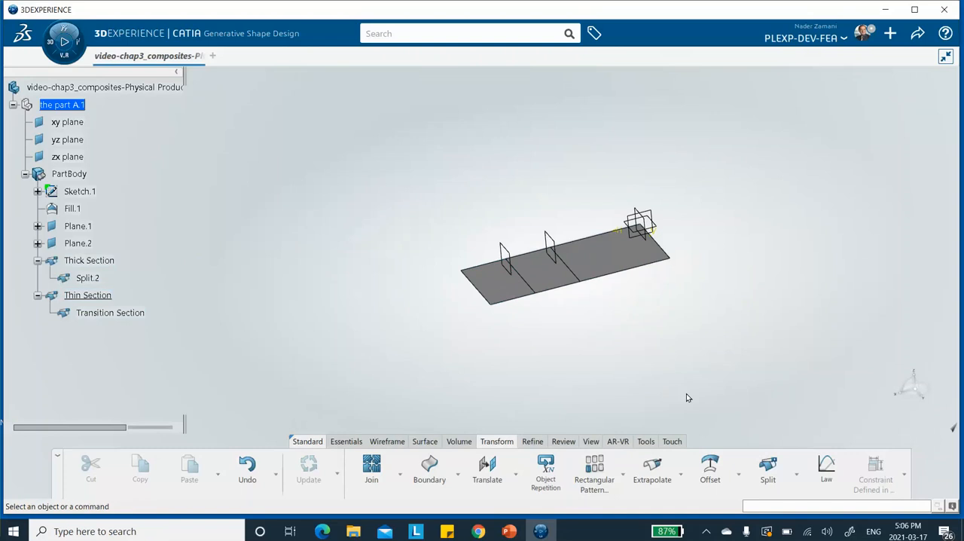
Step: Create a boundary curve around the Thick Section surface, without limits
{"action": "left_click", "coordinate": [434, 474]}
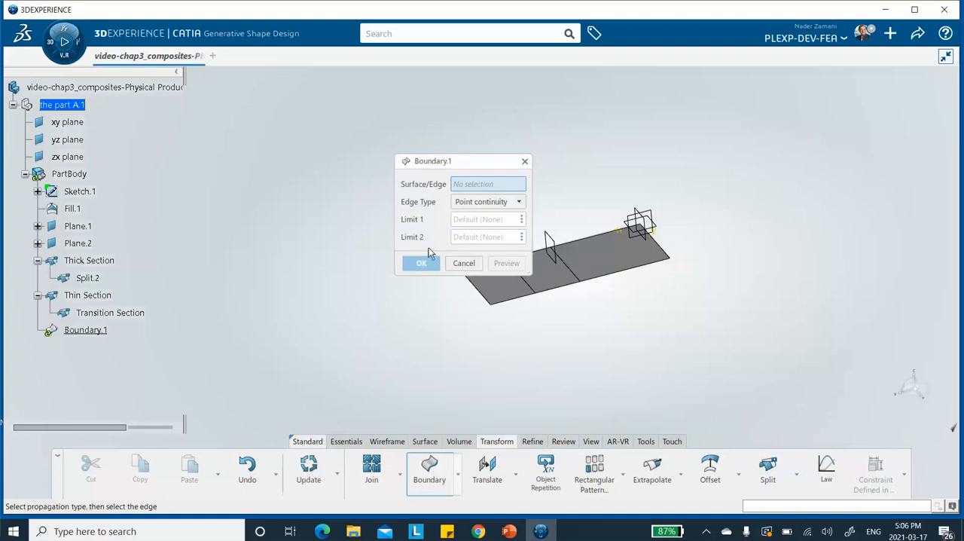
{"action": "left_click_drag", "start_coordinate": [458, 162], "coordinate": [369, 100]}
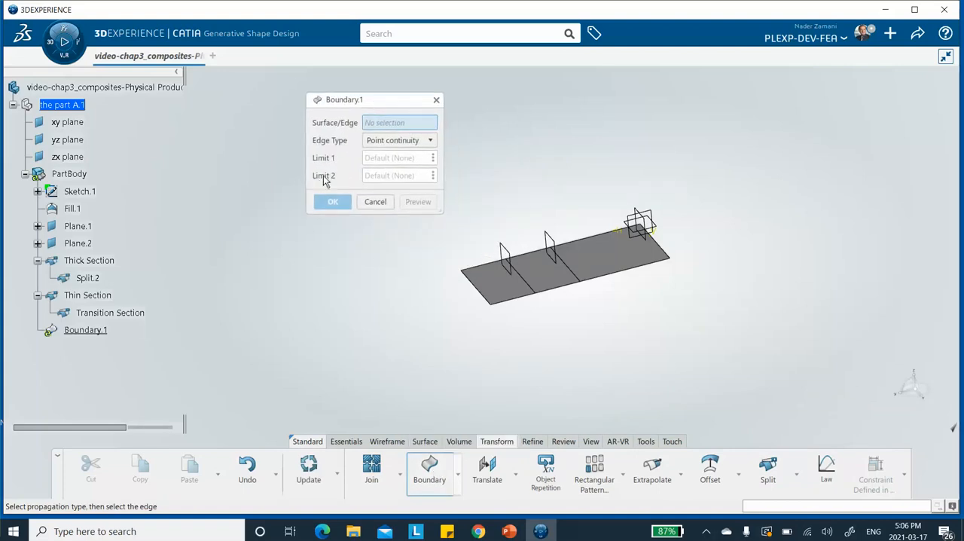
{"action": "left_click", "coordinate": [108, 260]}
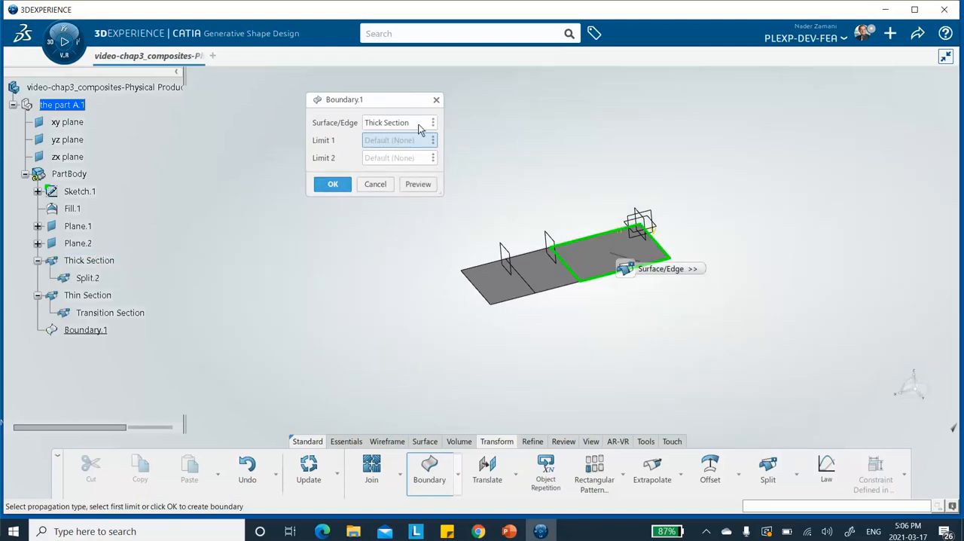
{"action": "left_click", "coordinate": [333, 185]}
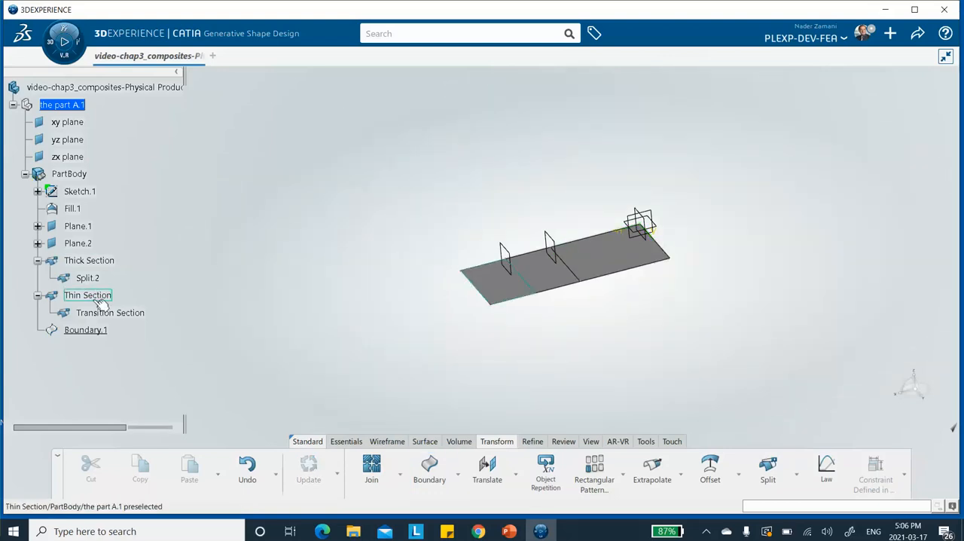
Step: Set the feature name of Boundary.1 to Boundary Thick Section and accept the properties
{"action": "right_click", "coordinate": [100, 331]}
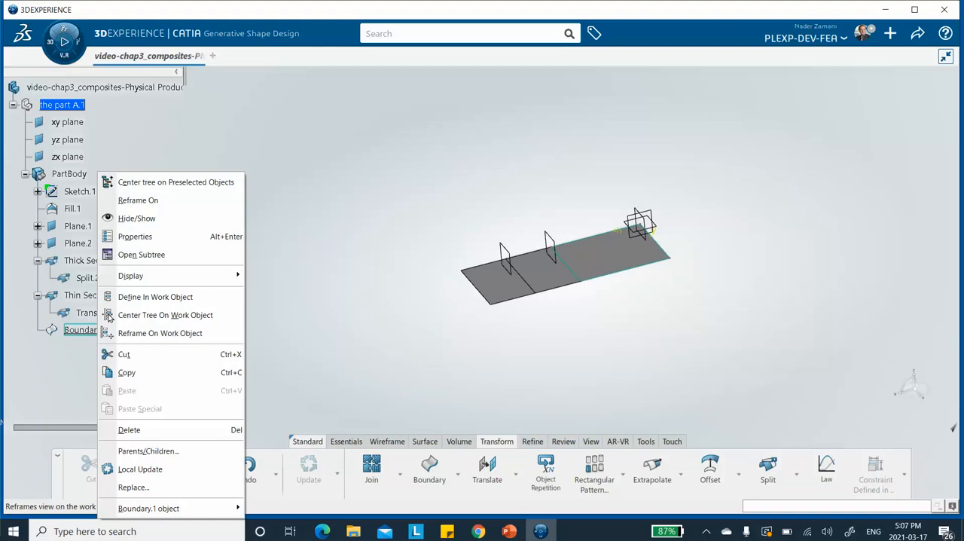
{"action": "left_click", "coordinate": [147, 237]}
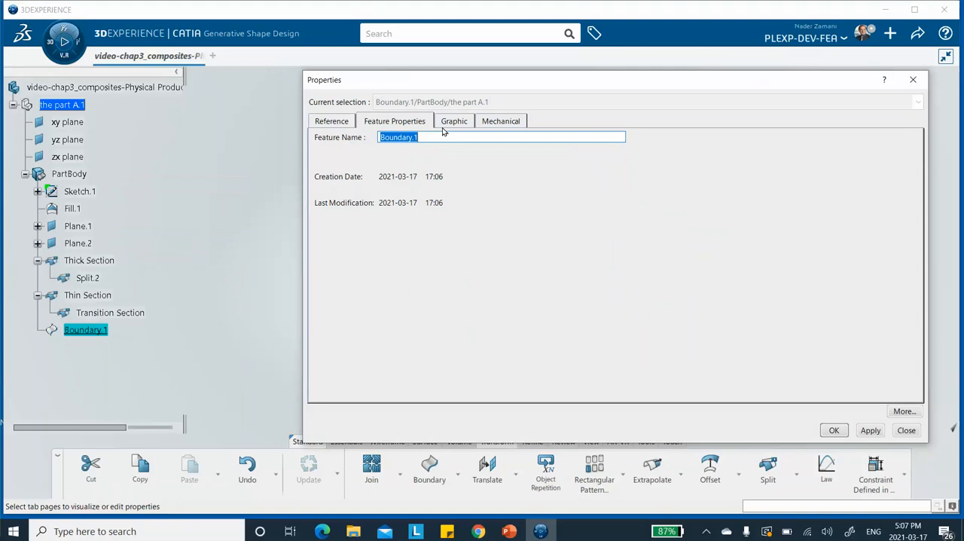
{"action": "type", "text": "B"}
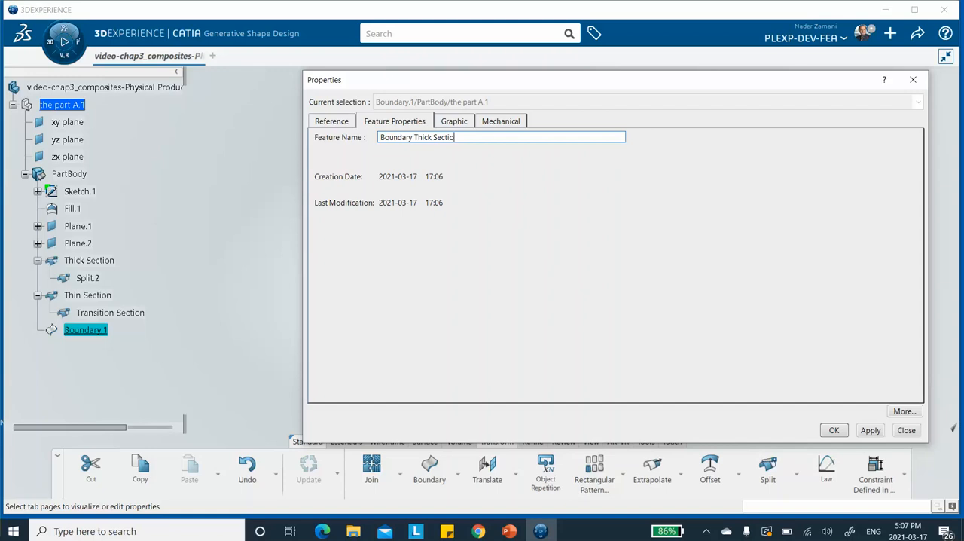
{"action": "left_click", "coordinate": [870, 430]}
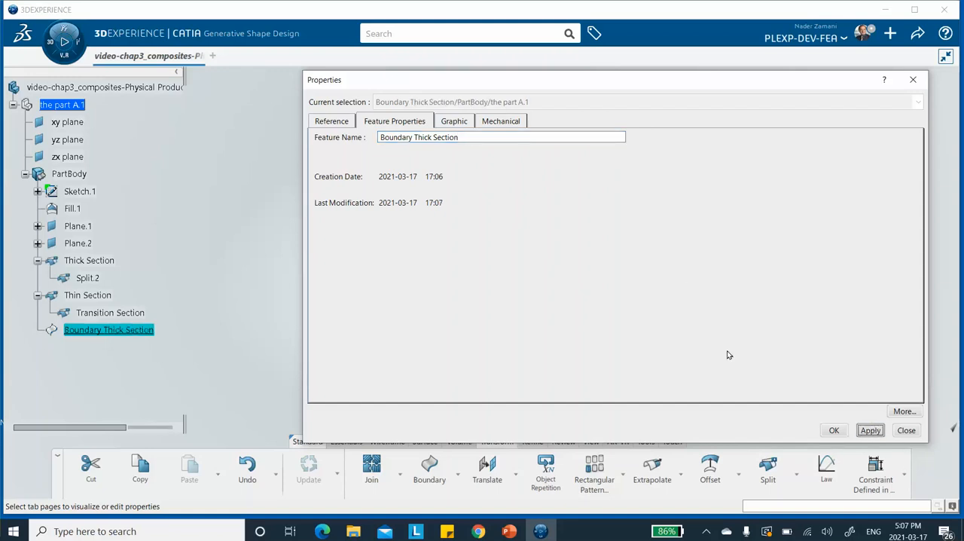
{"action": "left_click", "coordinate": [834, 431]}
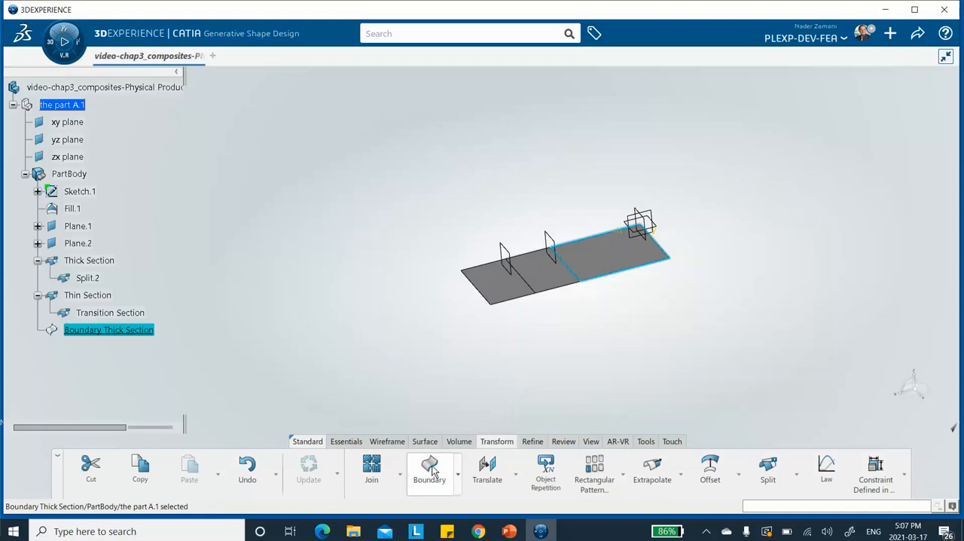
Step: Create a boundary curve around the Transition Section surface, without limits
{"action": "left_click", "coordinate": [432, 470]}
{"action": "left_click", "coordinate": [545, 270]}
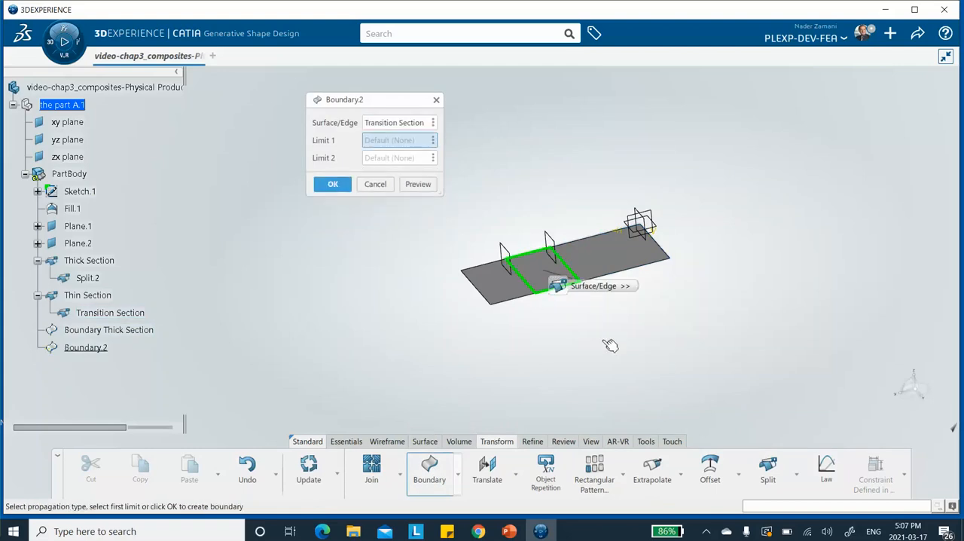
{"action": "left_click", "coordinate": [336, 185]}
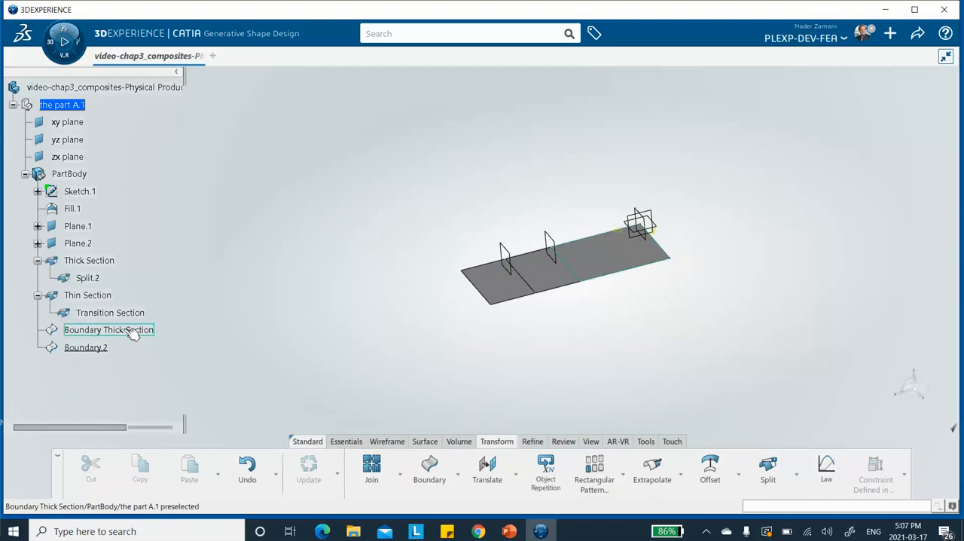
Step: Set the feature name of Boundary.2 to Boundary Transition Section and accept the properties
{"action": "right_click", "coordinate": [98, 349]}
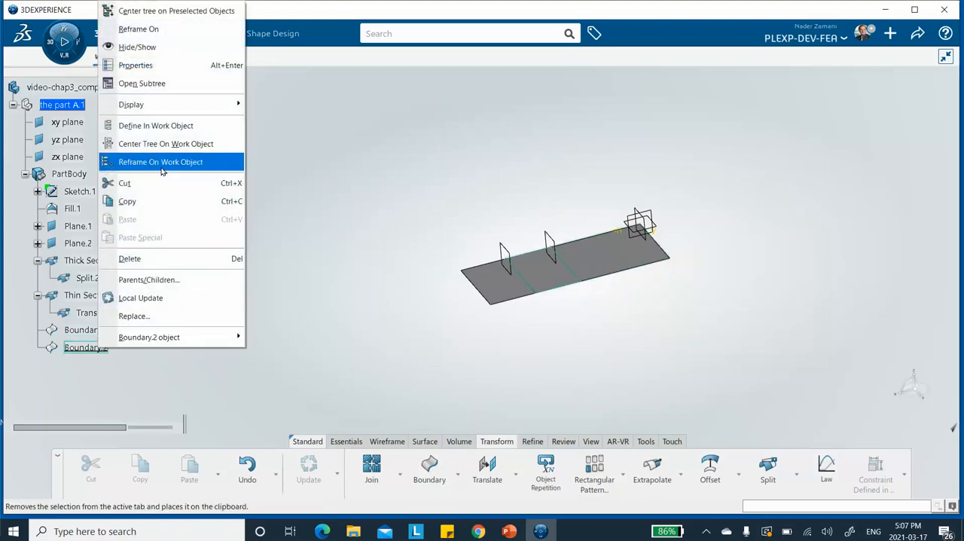
{"action": "left_click", "coordinate": [135, 65]}
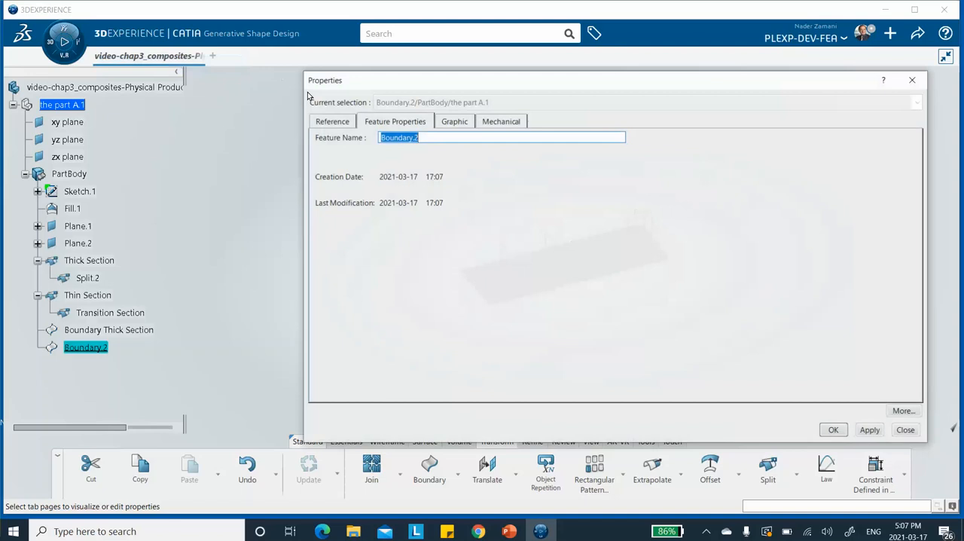
{"action": "left_click", "coordinate": [441, 134]}
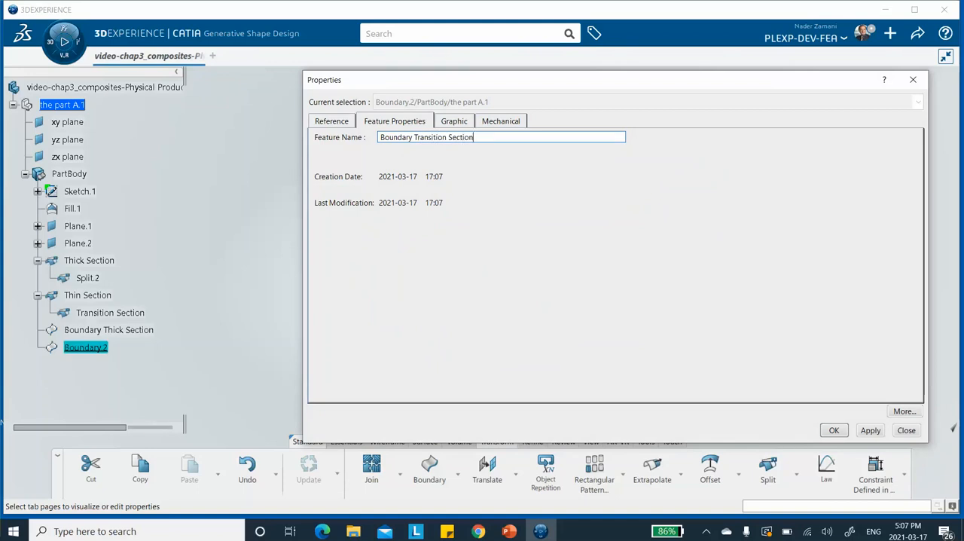
{"action": "left_click", "coordinate": [870, 430]}
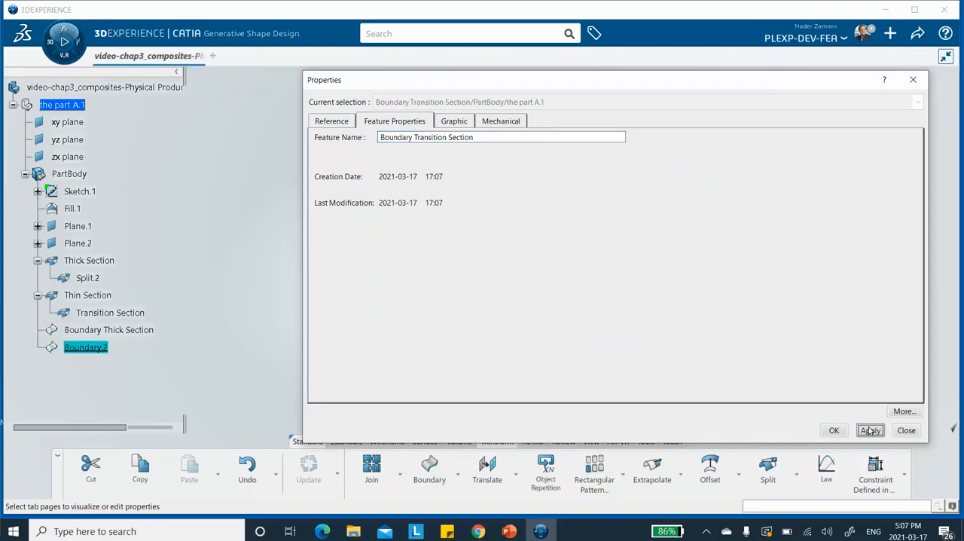
{"action": "left_click", "coordinate": [834, 430]}
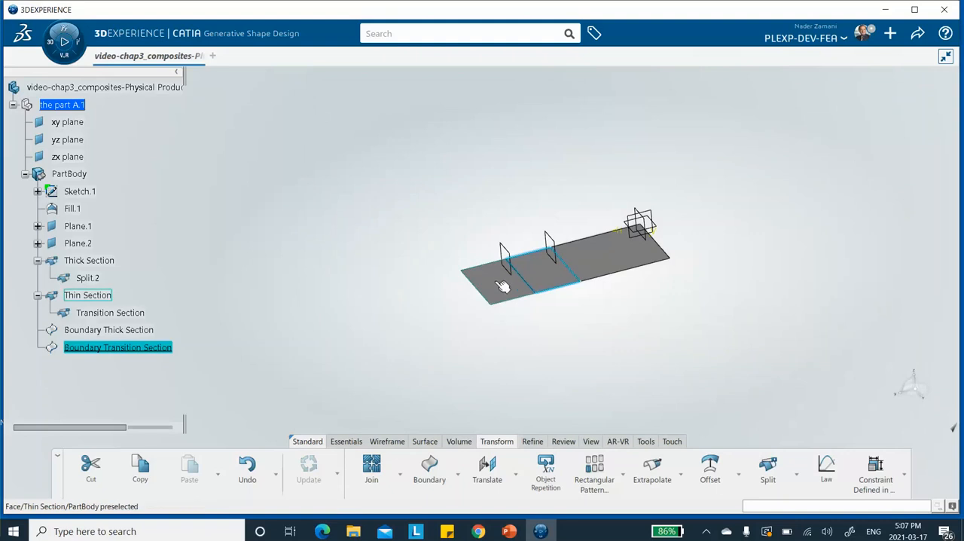
Step: Create a boundary curve around the Thin Section surface, without limits
{"action": "left_click", "coordinate": [427, 464]}
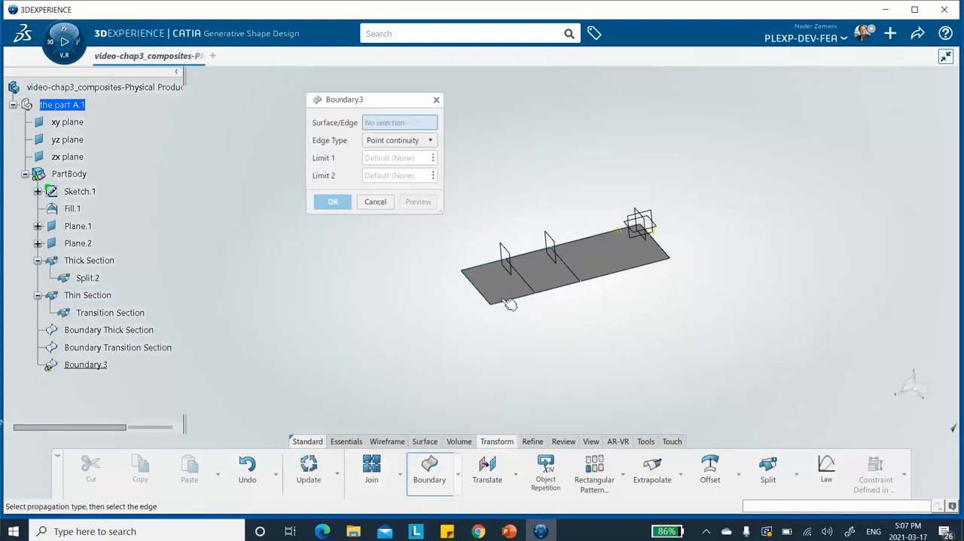
{"action": "left_click", "coordinate": [503, 295]}
{"action": "left_click", "coordinate": [333, 182]}
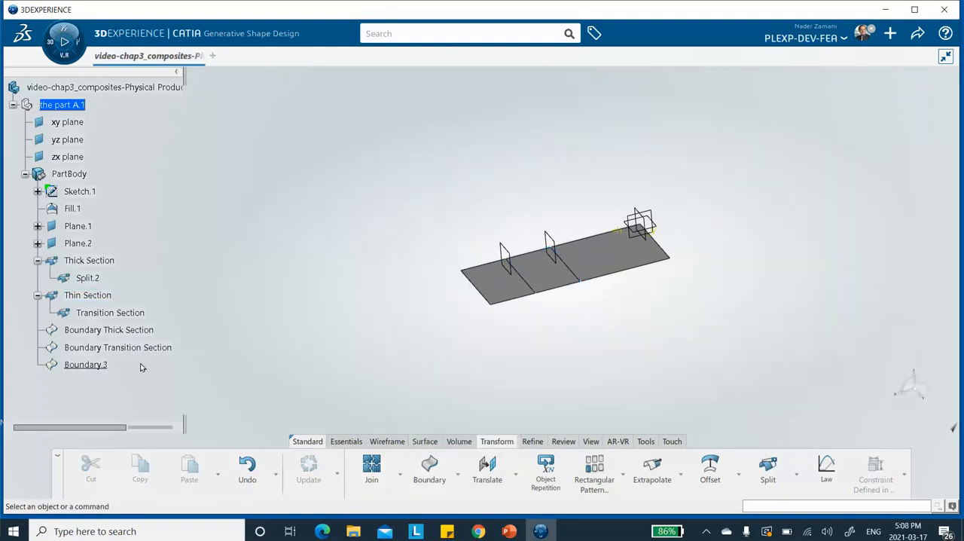
Step: Set the feature name of Boundary.3 to Boundary Thin Section, accept the properties and clear the selection
{"action": "right_click", "coordinate": [84, 368]}
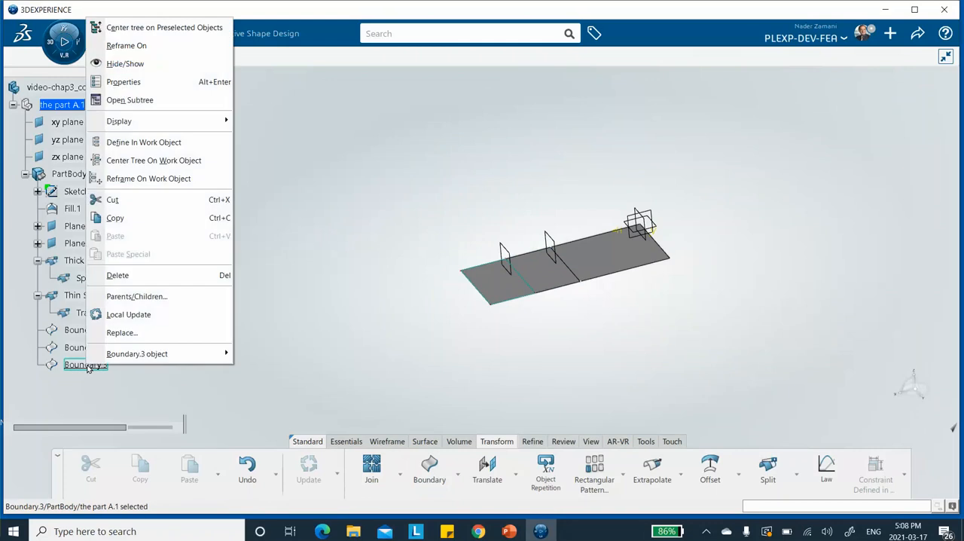
{"action": "left_click", "coordinate": [140, 82]}
{"action": "left_click", "coordinate": [428, 138]}
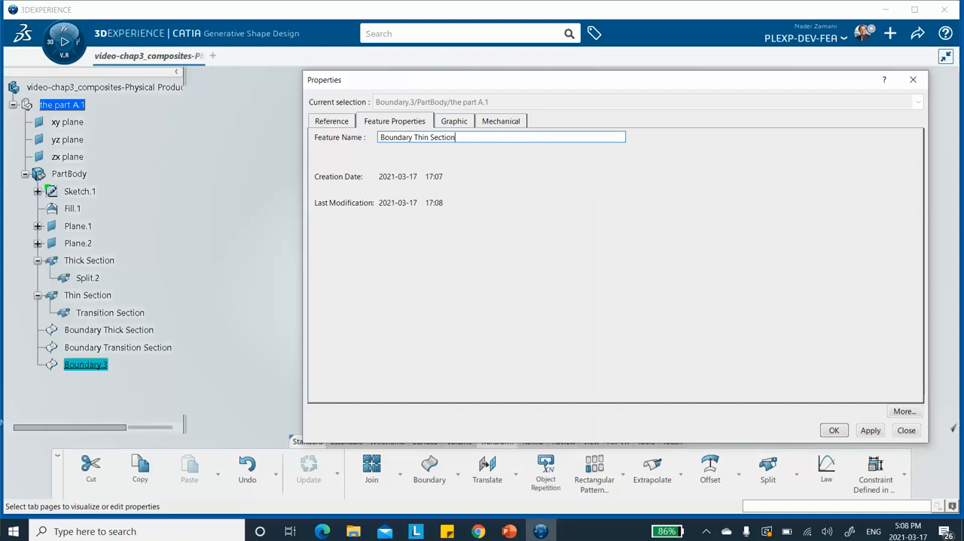
{"action": "left_click", "coordinate": [870, 429]}
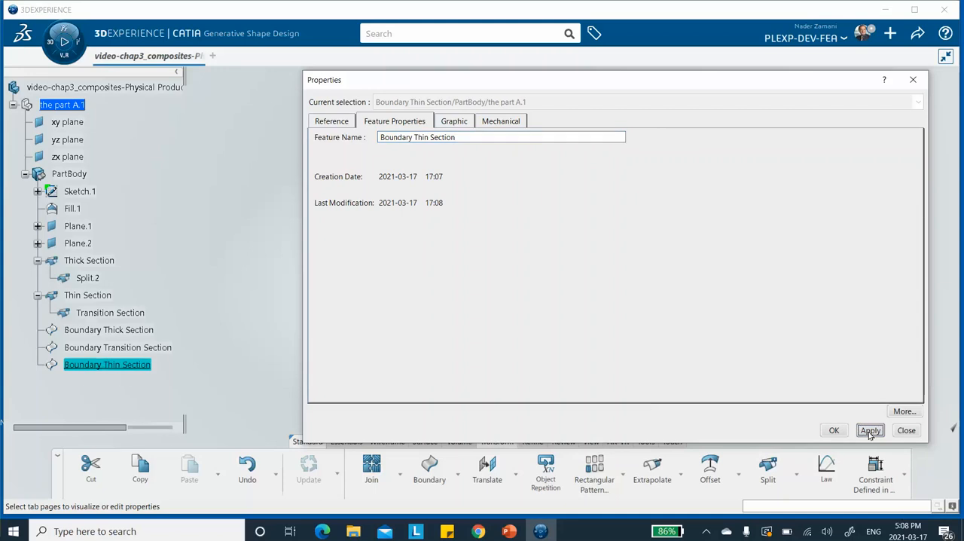
{"action": "left_click", "coordinate": [833, 430]}
{"action": "left_click", "coordinate": [308, 260]}
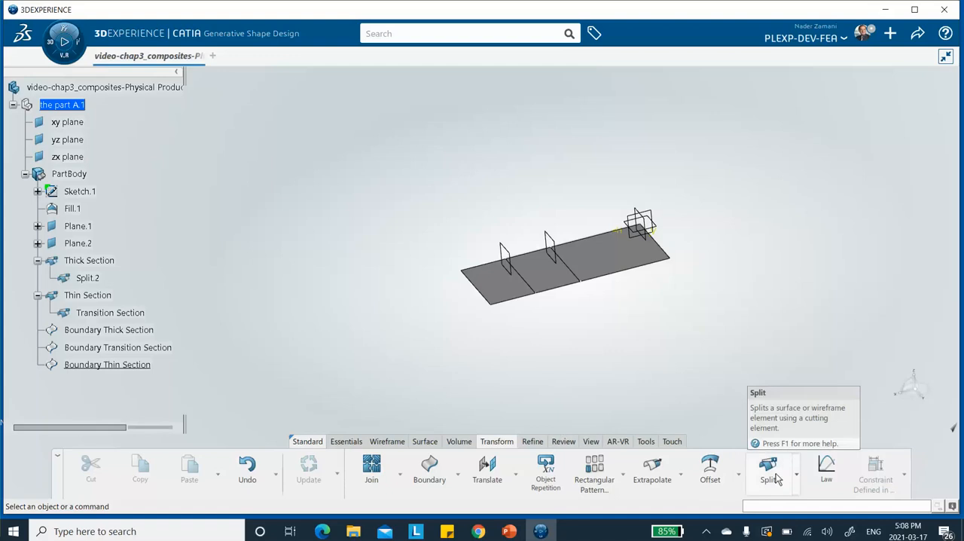
Step: Save the composites model with its named sections and boundaries
{"action": "left_click", "coordinate": [342, 443]}
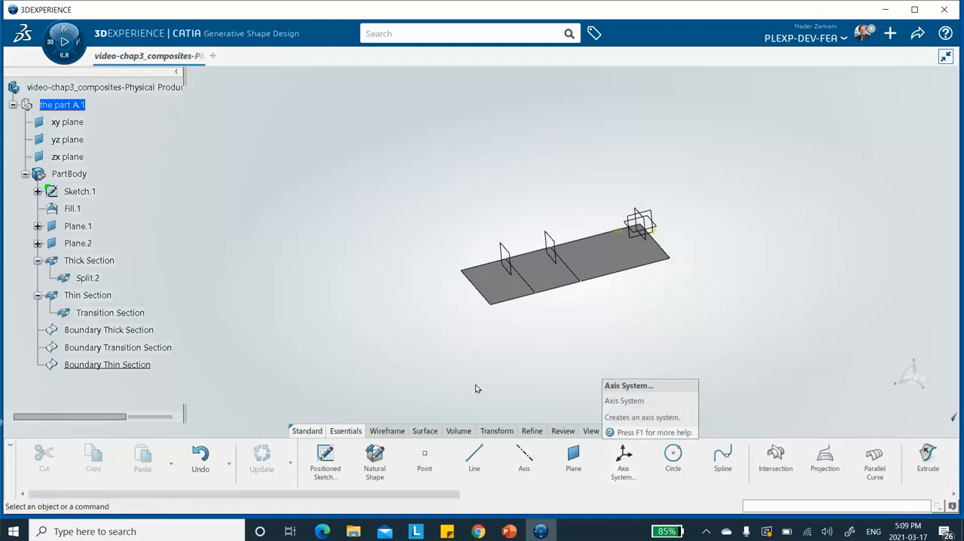
{"action": "left_click", "coordinate": [917, 33]}
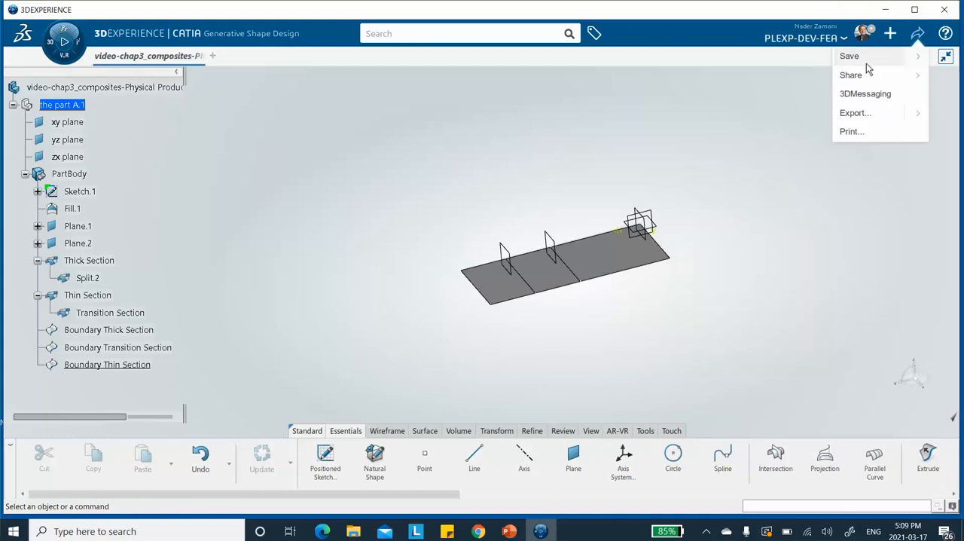
{"action": "left_click", "coordinate": [854, 56]}
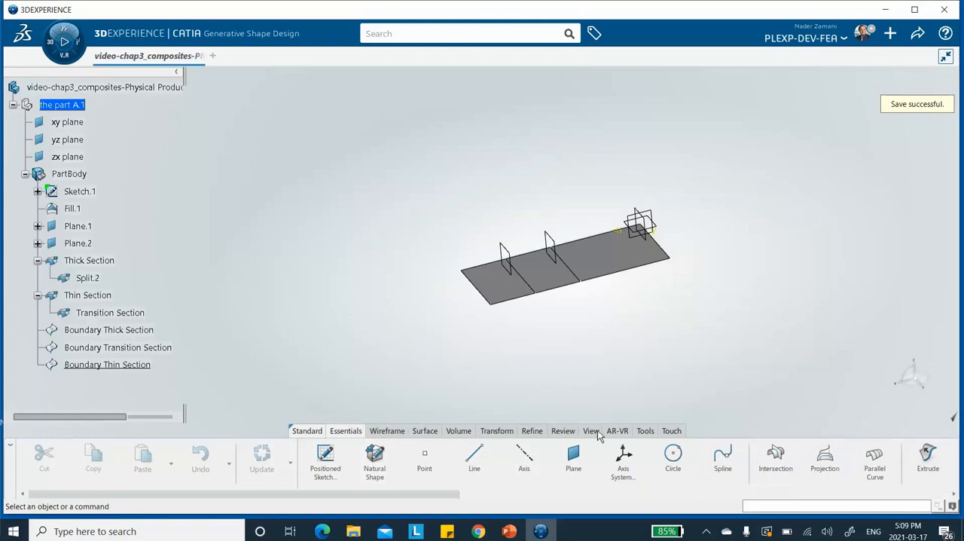
Step: Create a core material titled video-chap3-composites with the Composite and Simulation domains added
{"action": "left_click", "coordinate": [644, 430]}
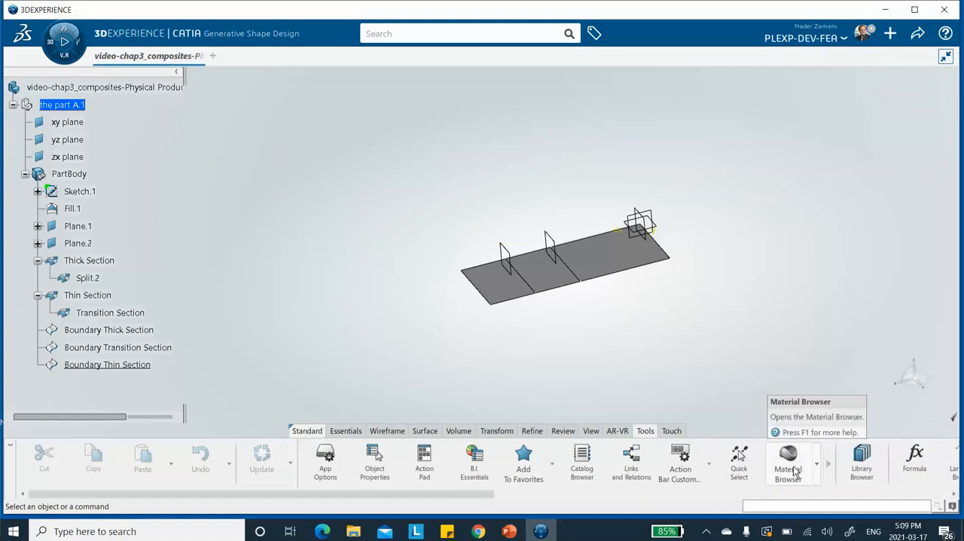
{"action": "left_click", "coordinate": [817, 465]}
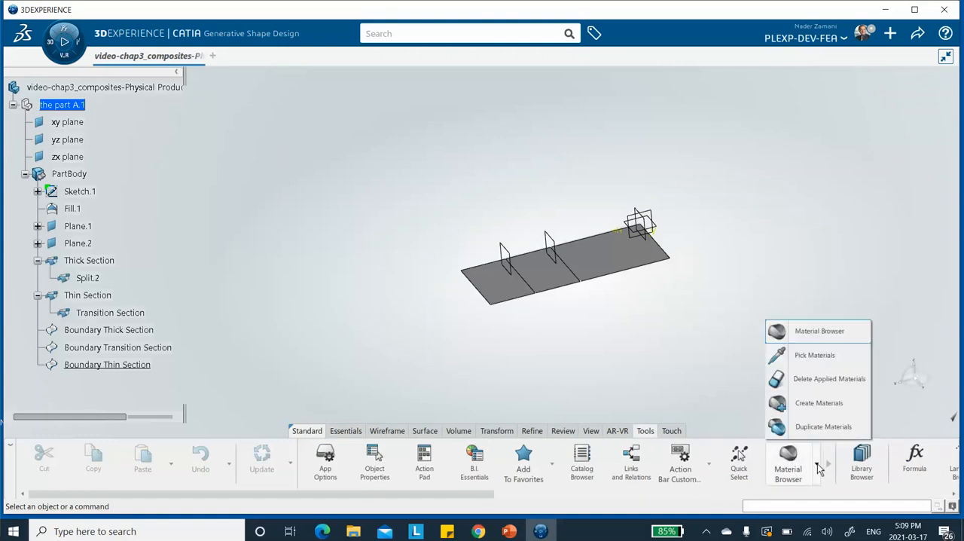
{"action": "left_click", "coordinate": [807, 405]}
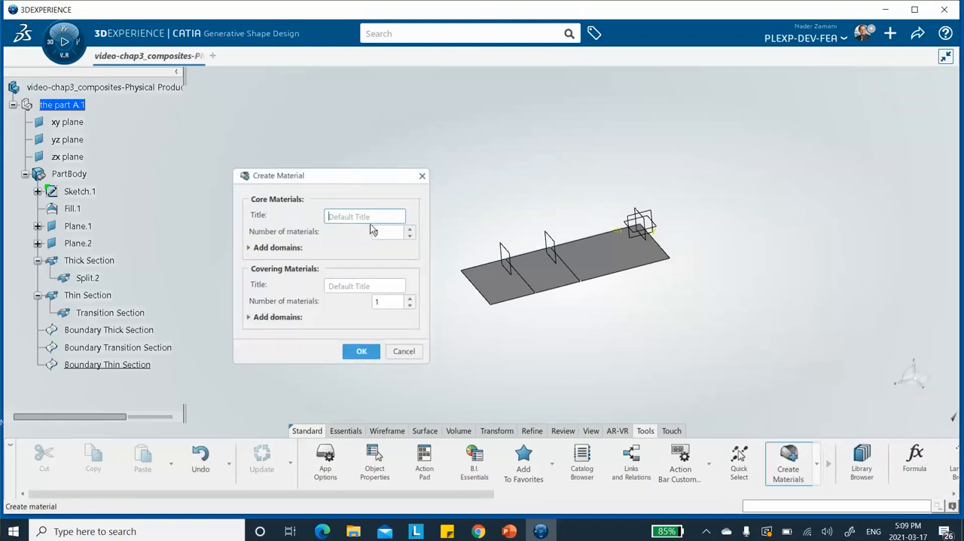
{"action": "left_click_drag", "start_coordinate": [323, 175], "coordinate": [326, 137]}
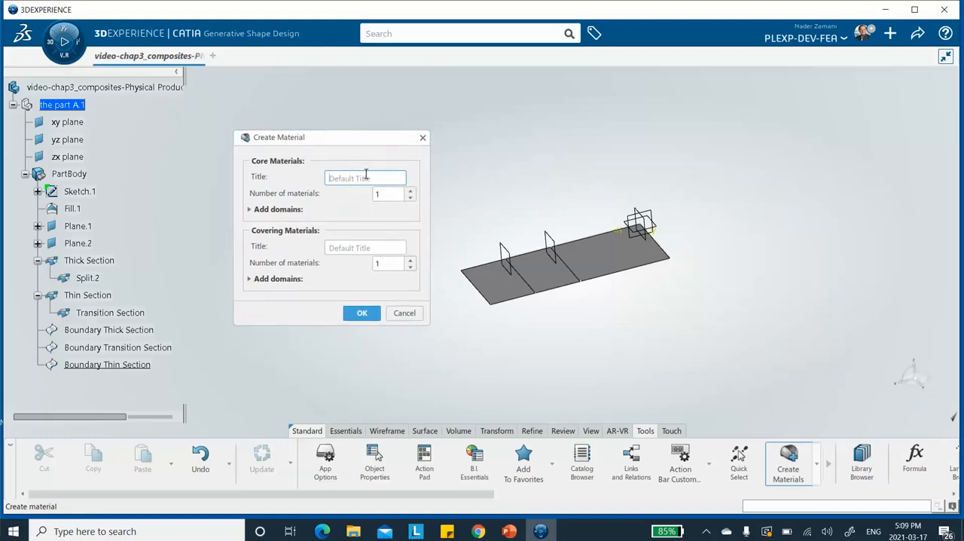
{"action": "type", "text": "vi"}
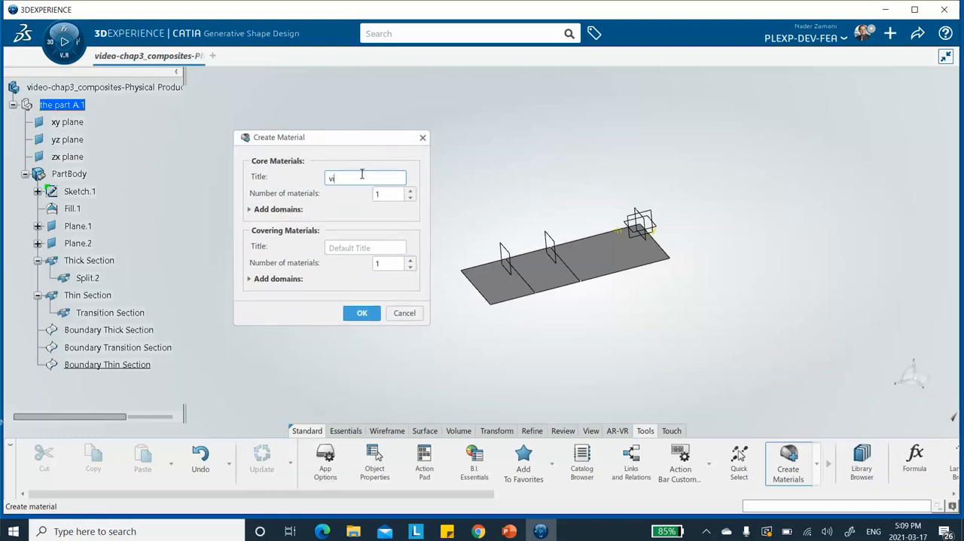
{"action": "type", "text": "deo-chap3-composites"}
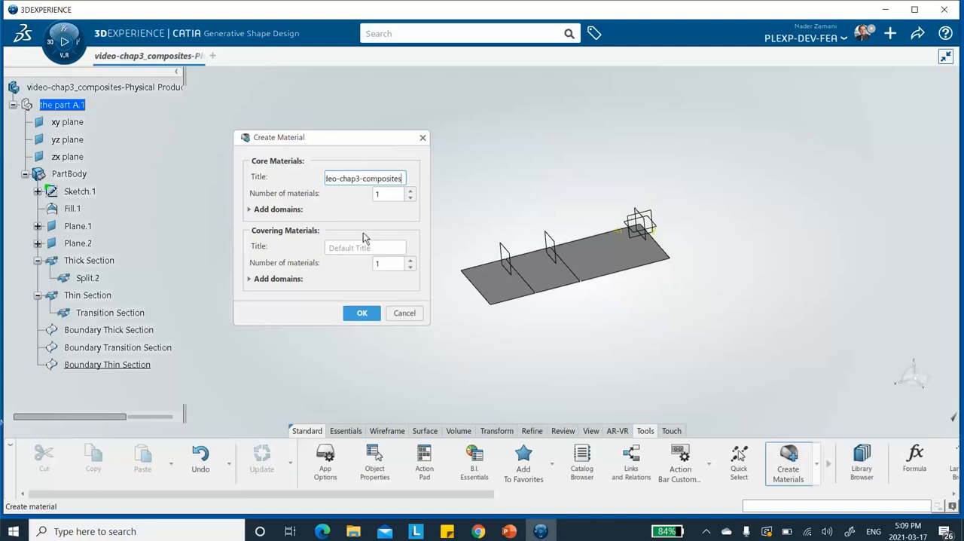
{"action": "left_click", "coordinate": [250, 210]}
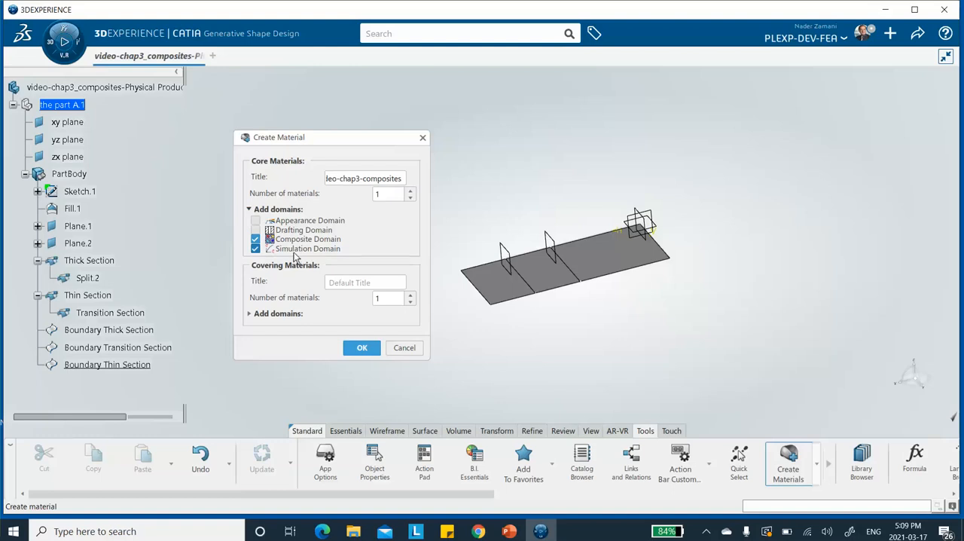
{"action": "left_click", "coordinate": [363, 348]}
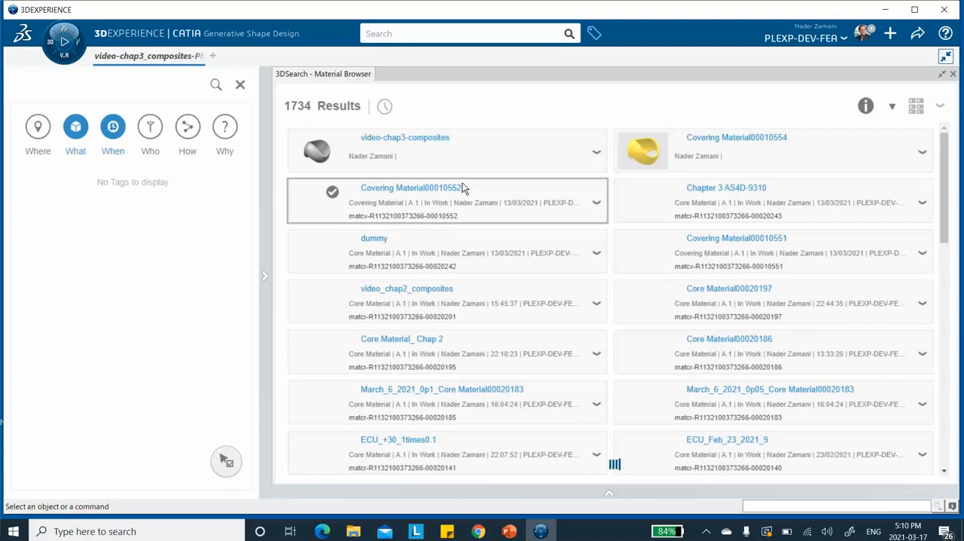
Step: Apply the video-chap3-composites core material to the root video-chap3_composites physical product
{"action": "left_click", "coordinate": [420, 153]}
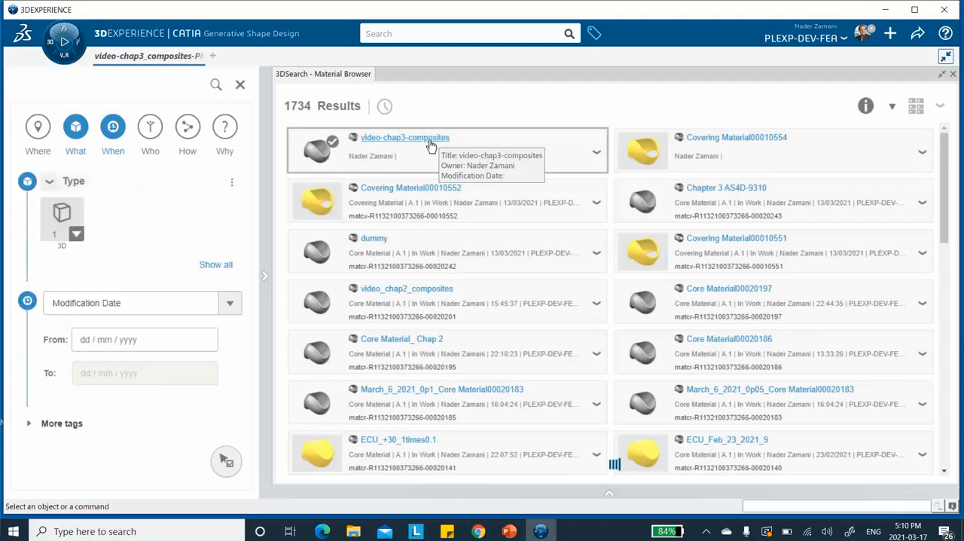
{"action": "right_click", "coordinate": [430, 143]}
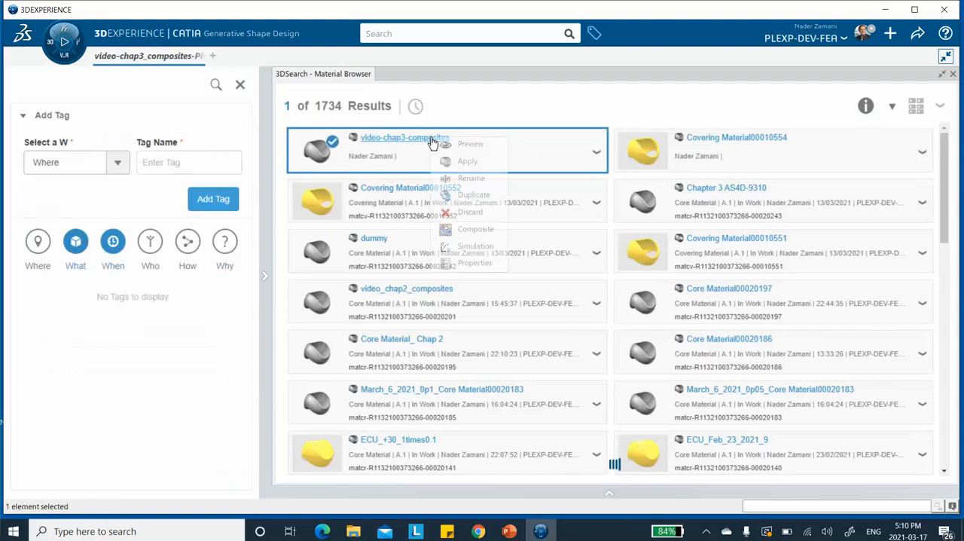
{"action": "left_click", "coordinate": [464, 162]}
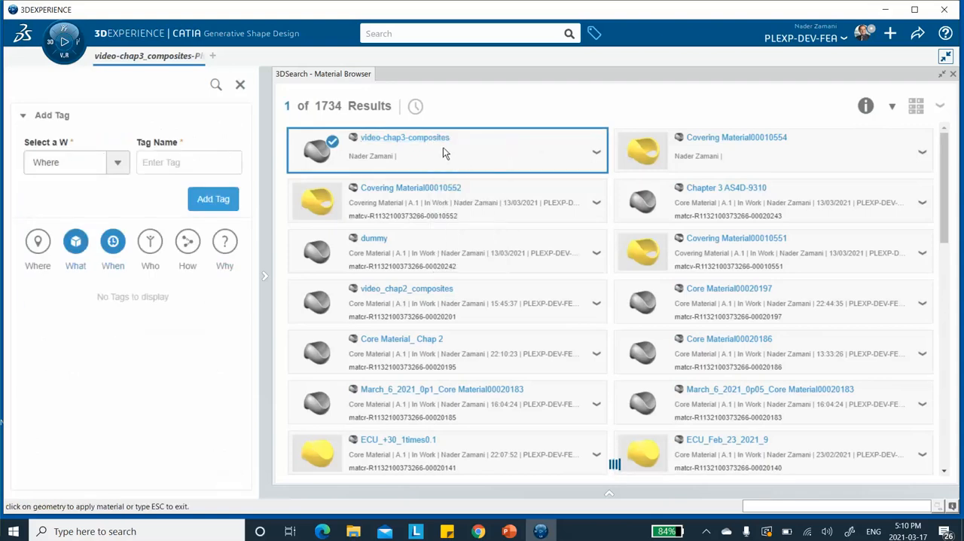
{"action": "left_click", "coordinate": [952, 74]}
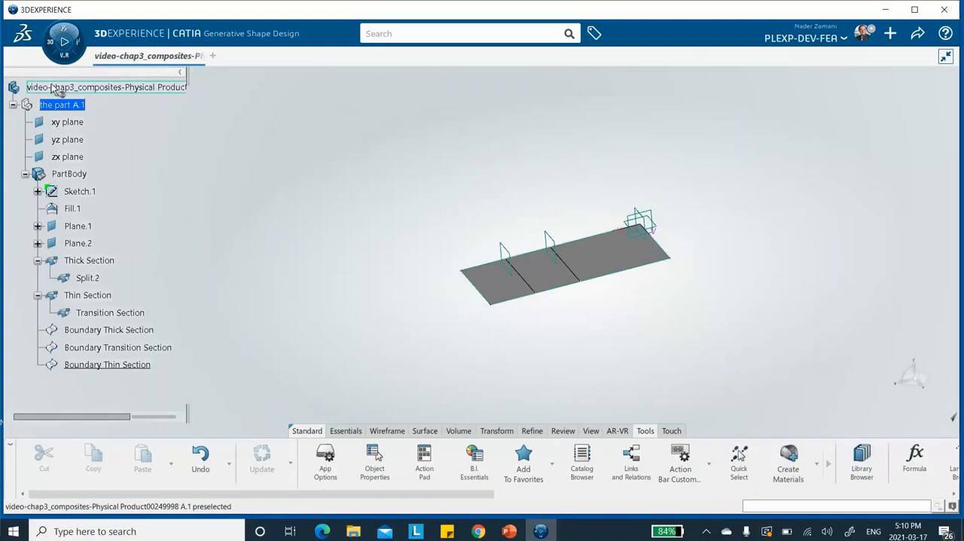
{"action": "left_click", "coordinate": [55, 88]}
{"action": "left_click", "coordinate": [265, 101]}
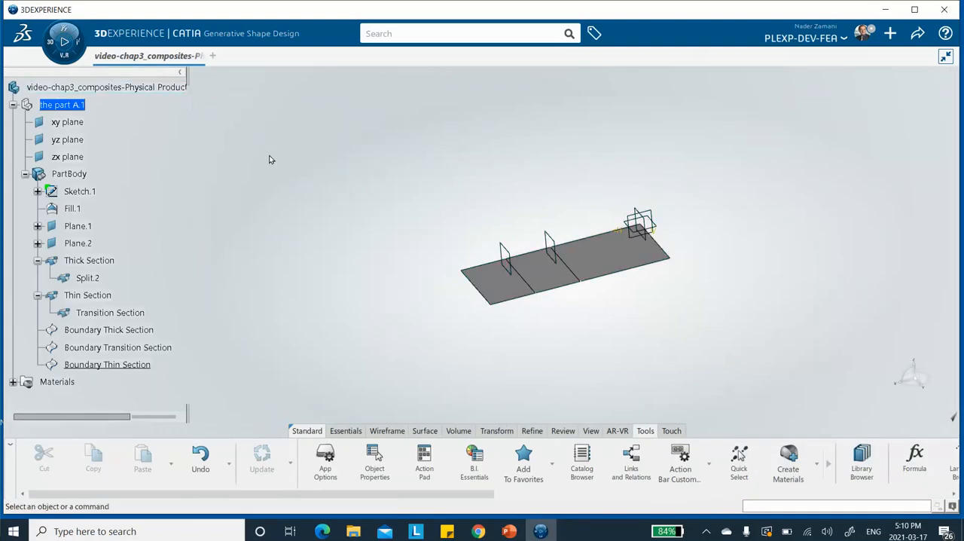
Step: Set the cured thickness in the applied material's composites domain to 0.75 mm and close the domain definition
{"action": "scroll", "coordinate": [161, 171], "scroll_direction": "down", "scroll_amount": 2}
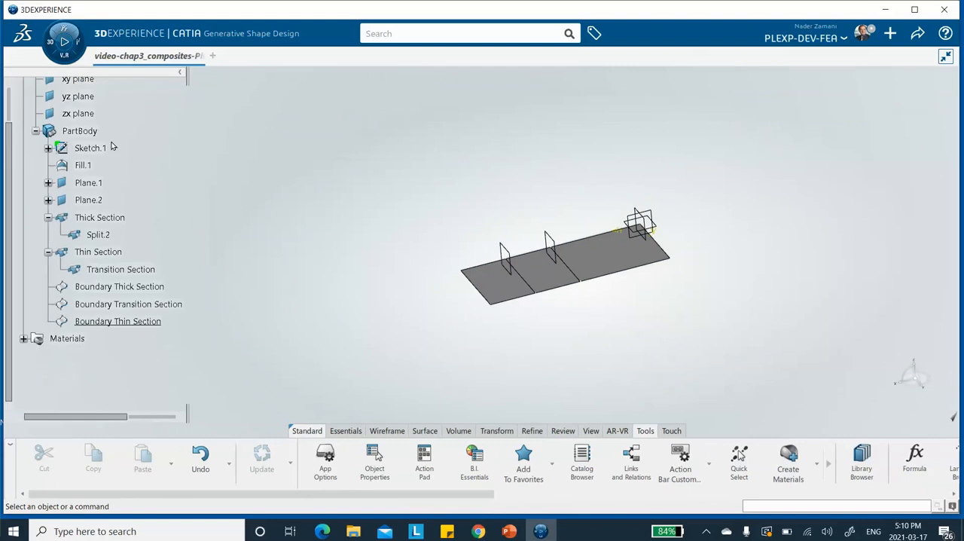
{"action": "scroll", "coordinate": [83, 264], "scroll_direction": "down", "scroll_amount": 2}
{"action": "left_click", "coordinate": [23, 295]}
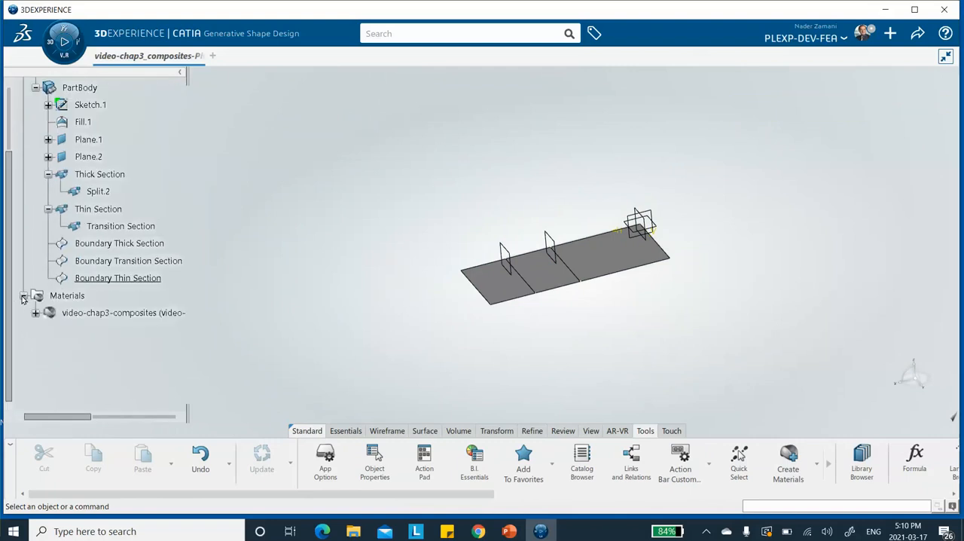
{"action": "left_click", "coordinate": [35, 313]}
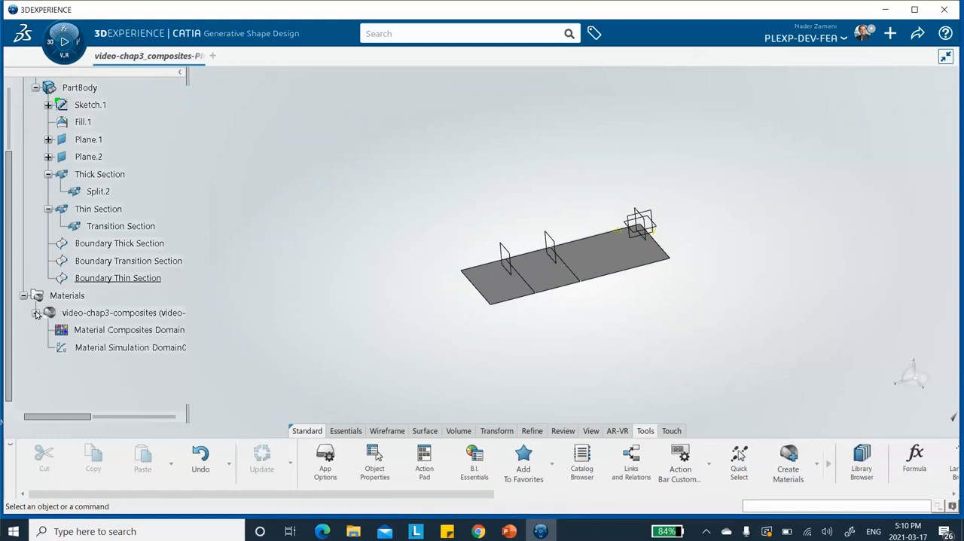
{"action": "left_click", "coordinate": [136, 329]}
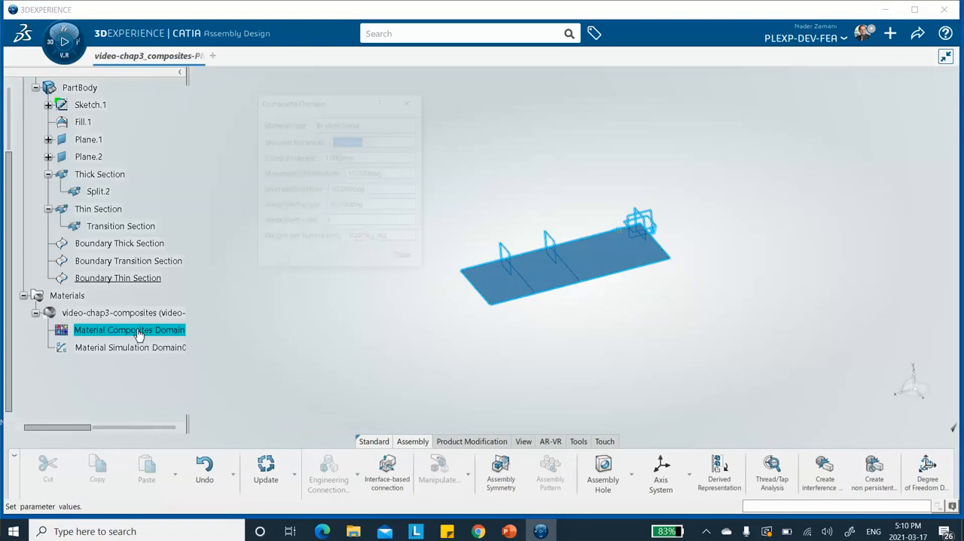
{"action": "left_click", "coordinate": [360, 156]}
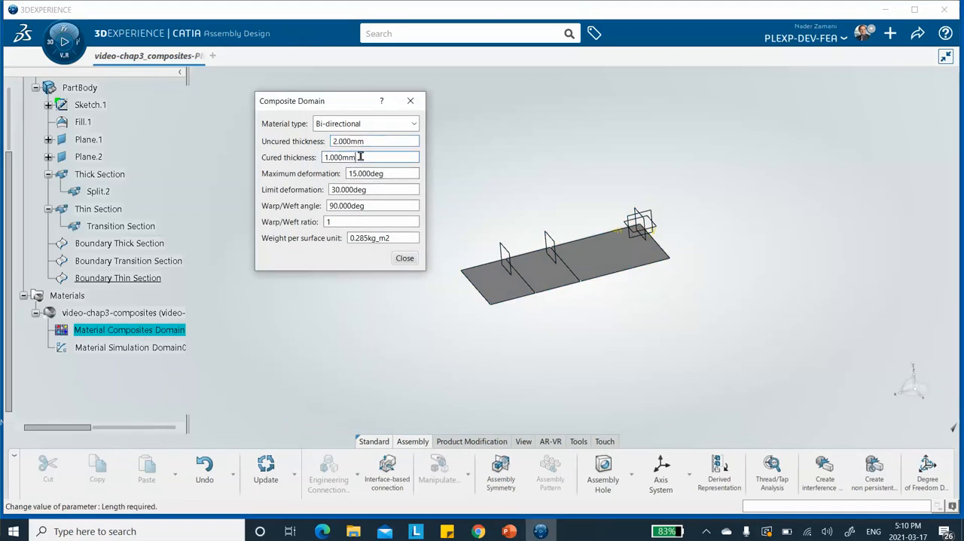
{"action": "left_click_drag", "start_coordinate": [360, 157], "coordinate": [297, 157]}
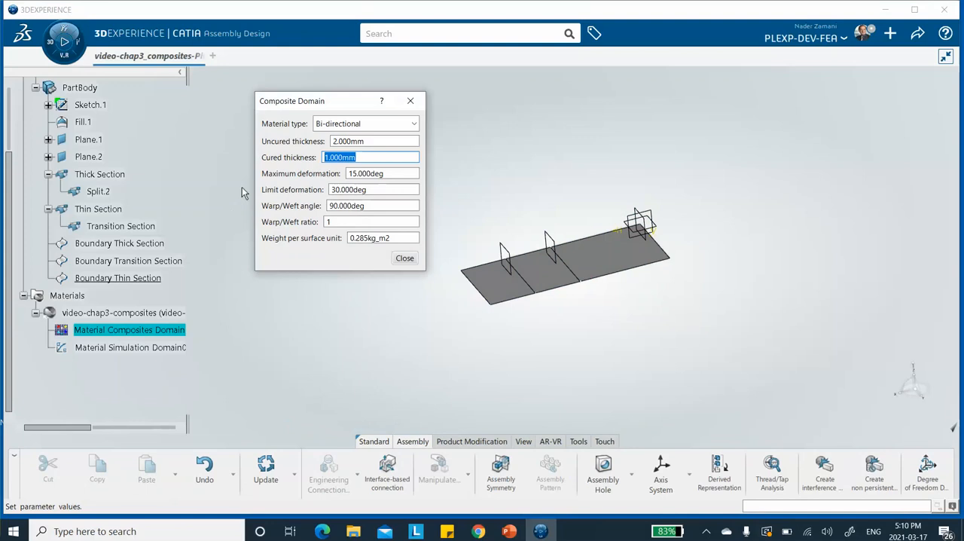
{"action": "type", "text": "0.75"}
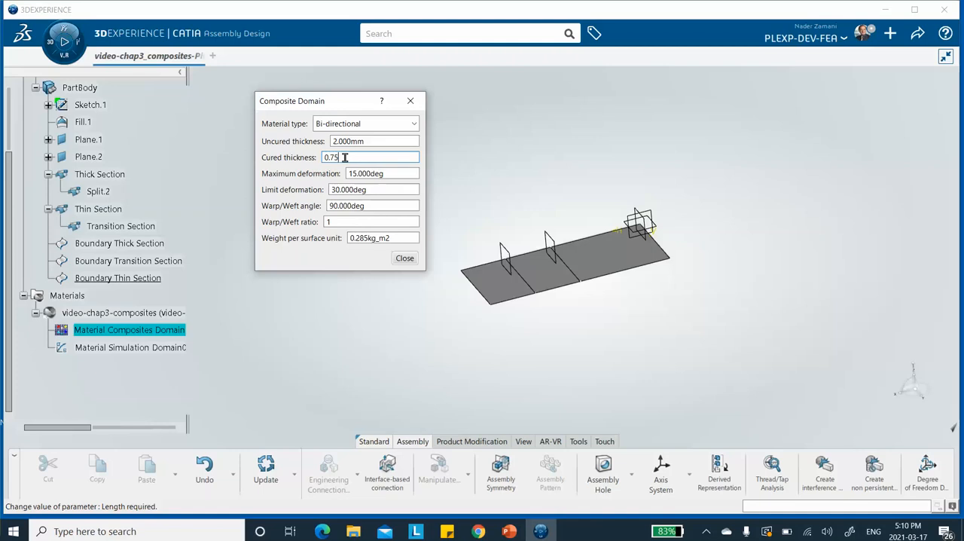
{"action": "left_click", "coordinate": [405, 260]}
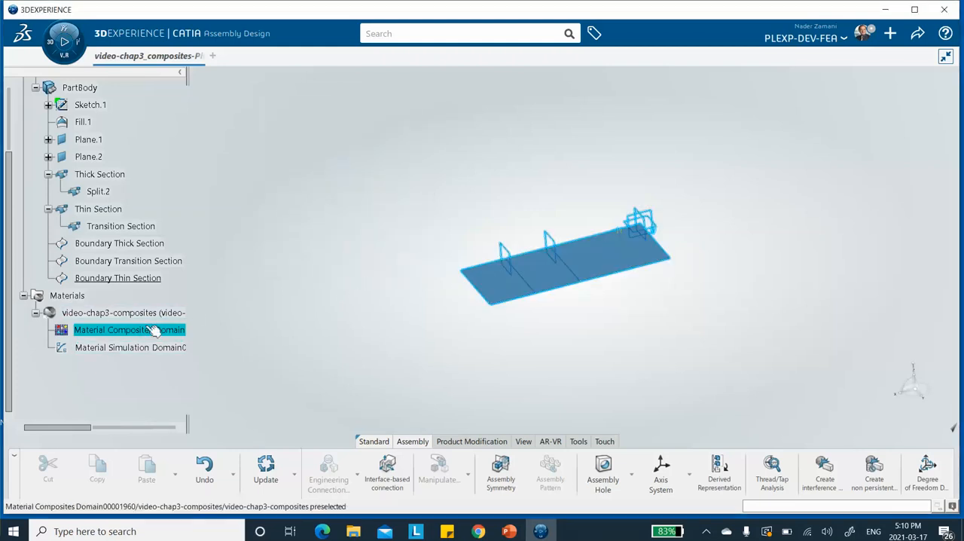
Step: Change the material type of the composites domain to Uni-directional and close the domain definition
{"action": "left_click", "coordinate": [131, 335]}
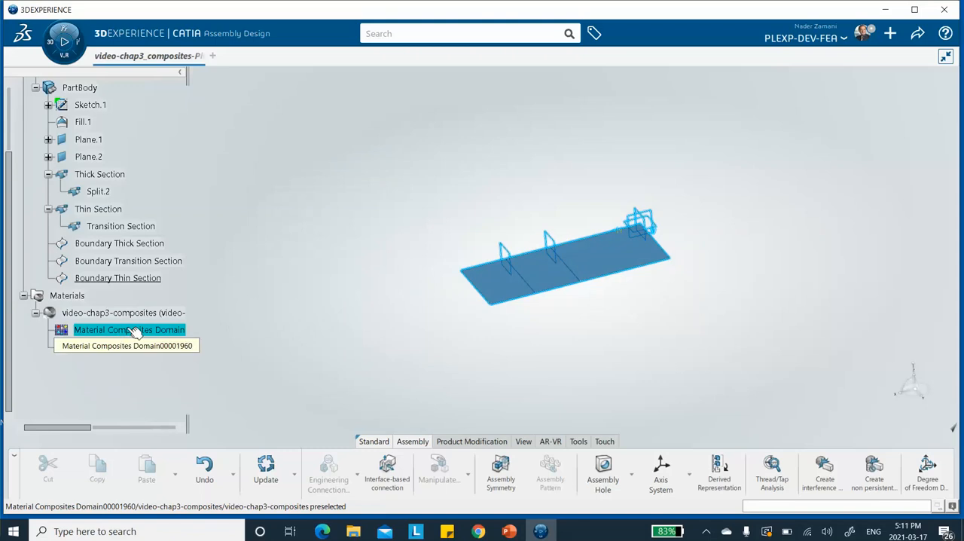
{"action": "double_click", "coordinate": [134, 333]}
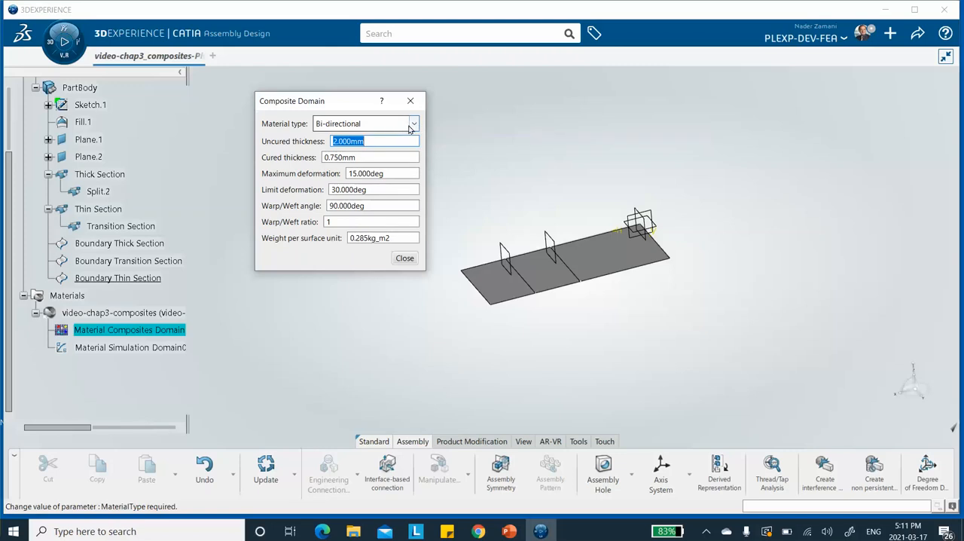
{"action": "left_click", "coordinate": [413, 124]}
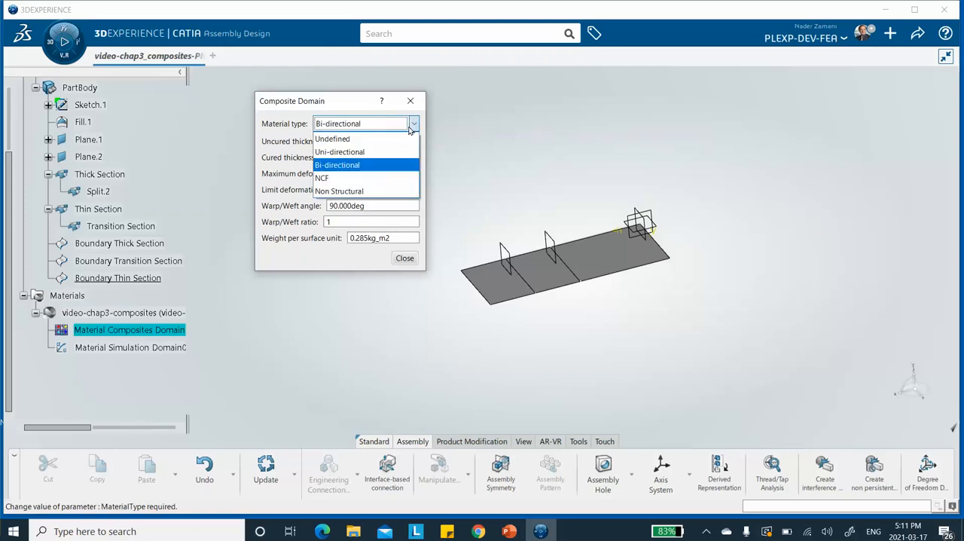
{"action": "left_click", "coordinate": [339, 154]}
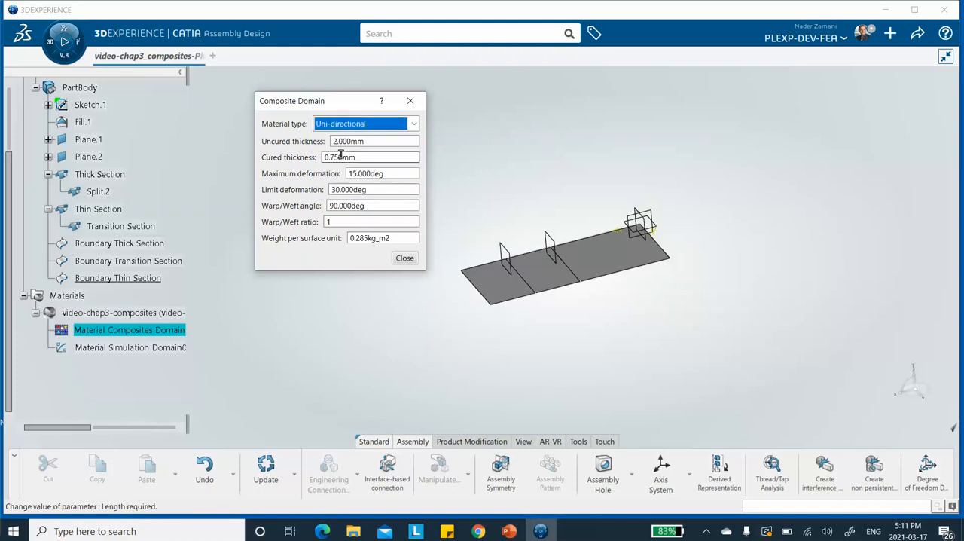
{"action": "left_click", "coordinate": [405, 258]}
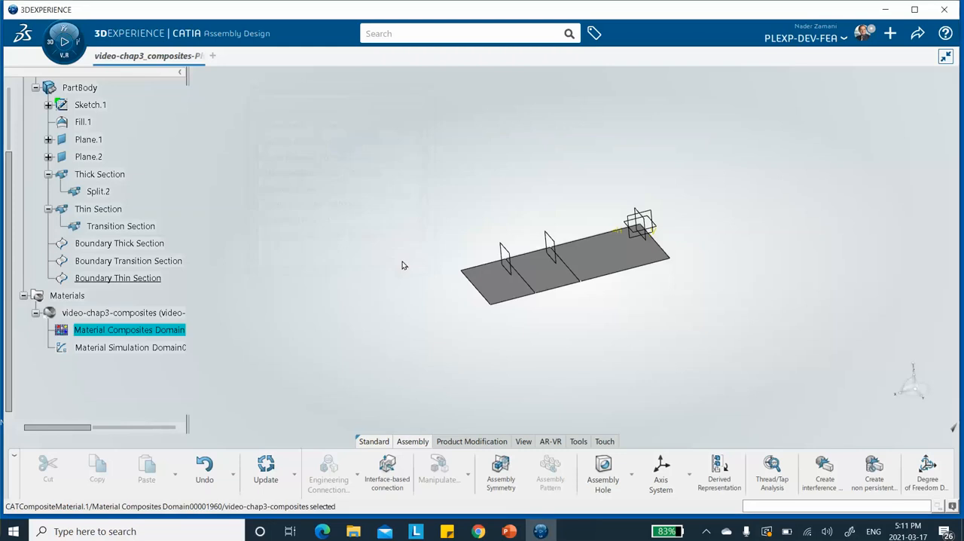
Step: Add the Elastic option to the material's simulation domain, under Abaqus Multiphysics mechanical elasticity
{"action": "double_click", "coordinate": [121, 348]}
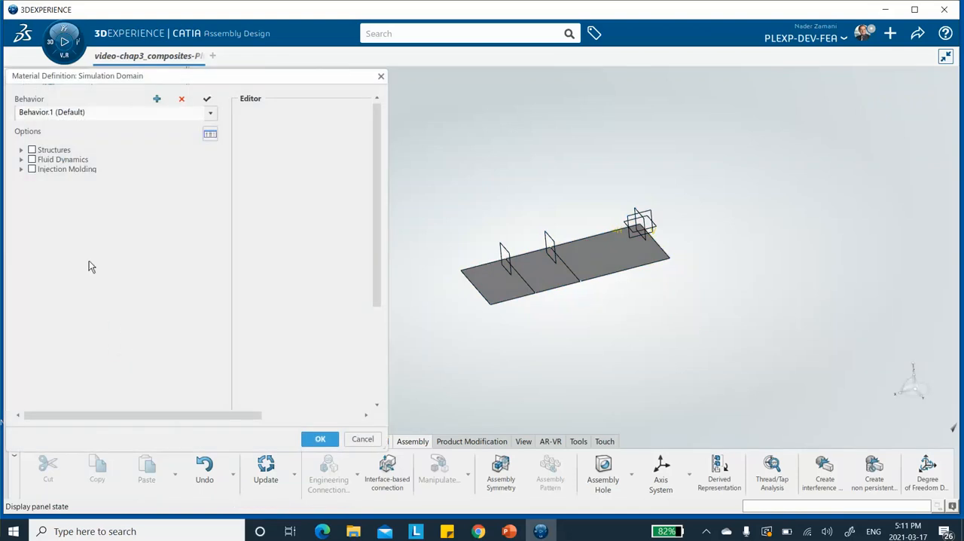
{"action": "left_click", "coordinate": [21, 150]}
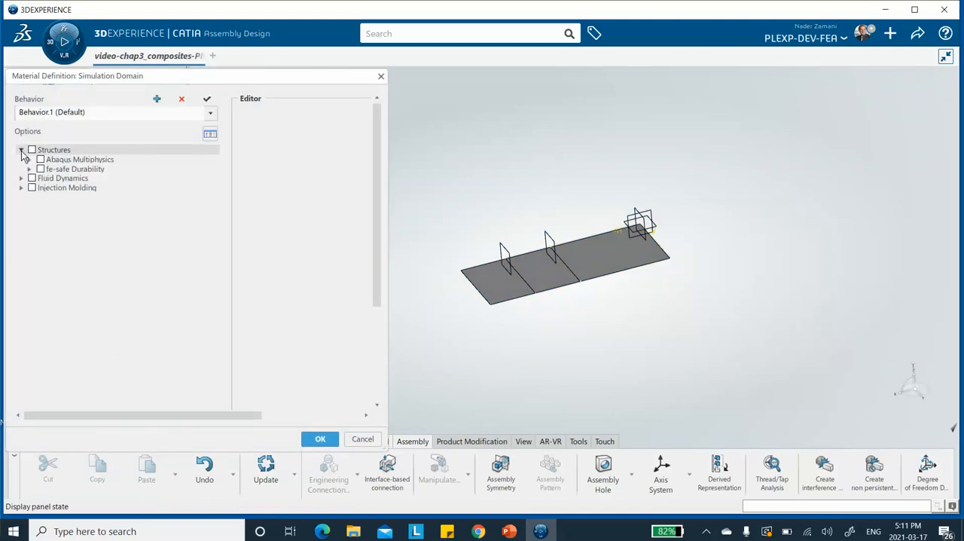
{"action": "left_click", "coordinate": [30, 160]}
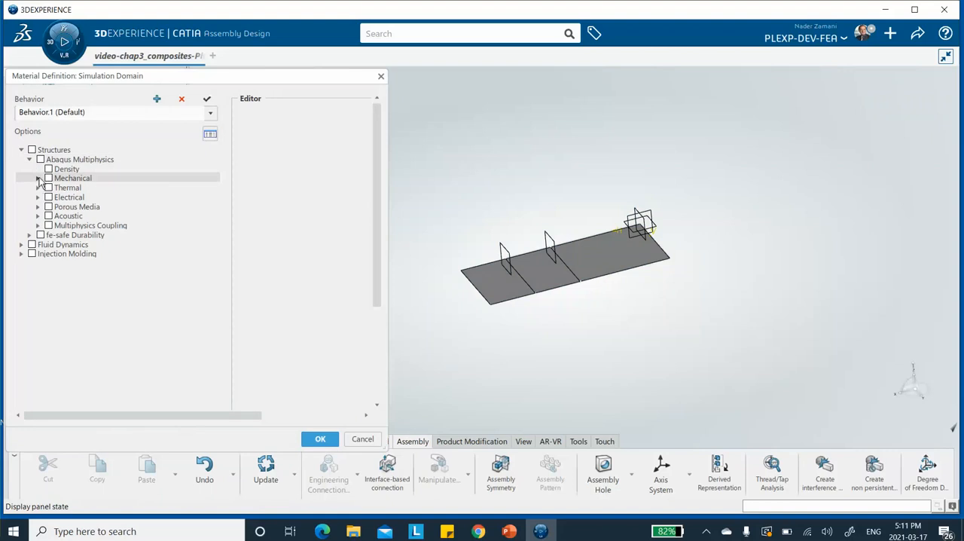
{"action": "left_click", "coordinate": [38, 179]}
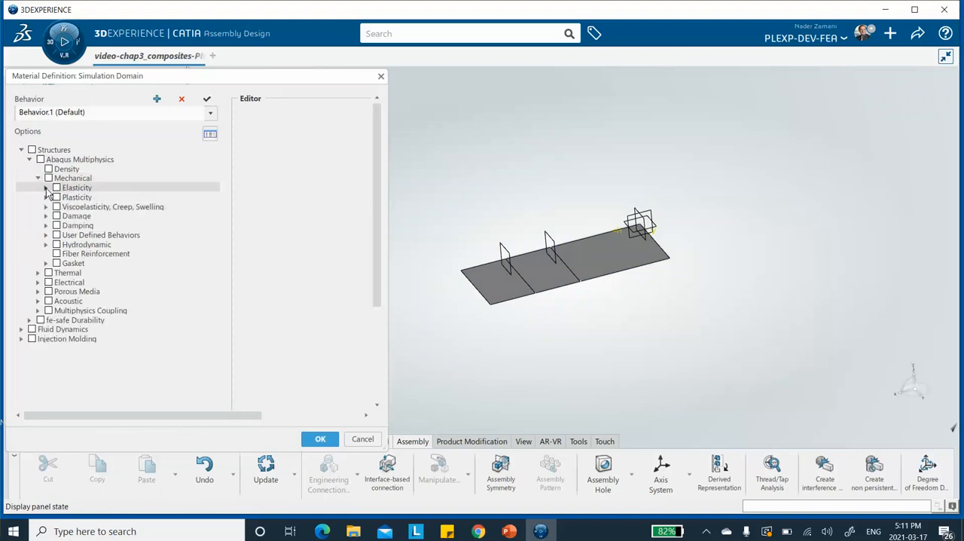
{"action": "left_click", "coordinate": [46, 188]}
{"action": "left_click", "coordinate": [64, 198]}
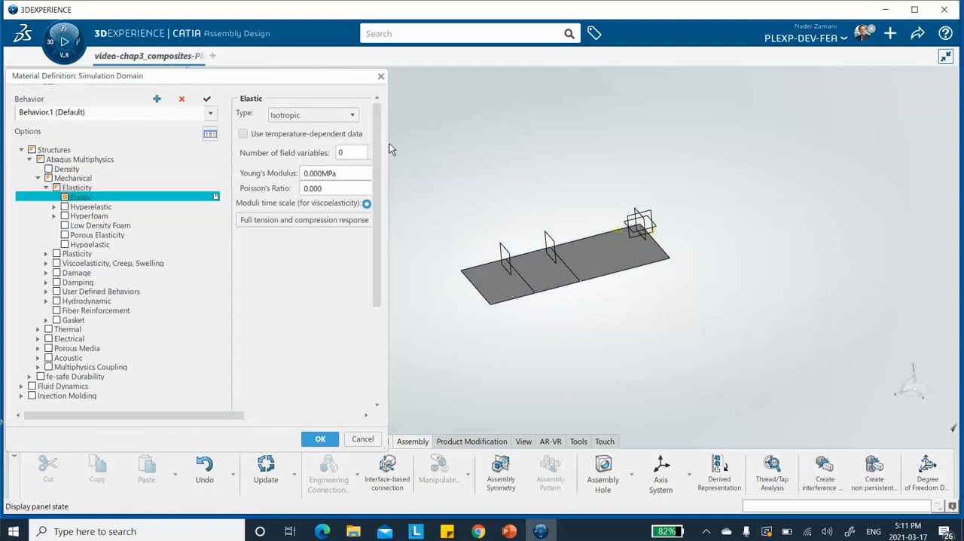
Step: Widen the simulation domain definition and set the elastic type to Lamina
{"action": "left_click_drag", "start_coordinate": [387, 146], "coordinate": [506, 151]}
{"action": "left_click", "coordinate": [353, 117]}
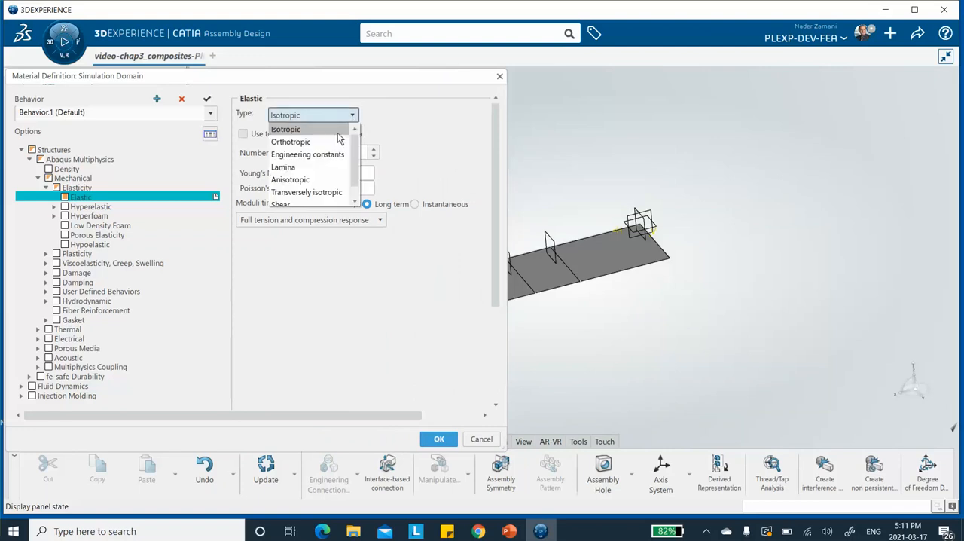
{"action": "left_click", "coordinate": [305, 169]}
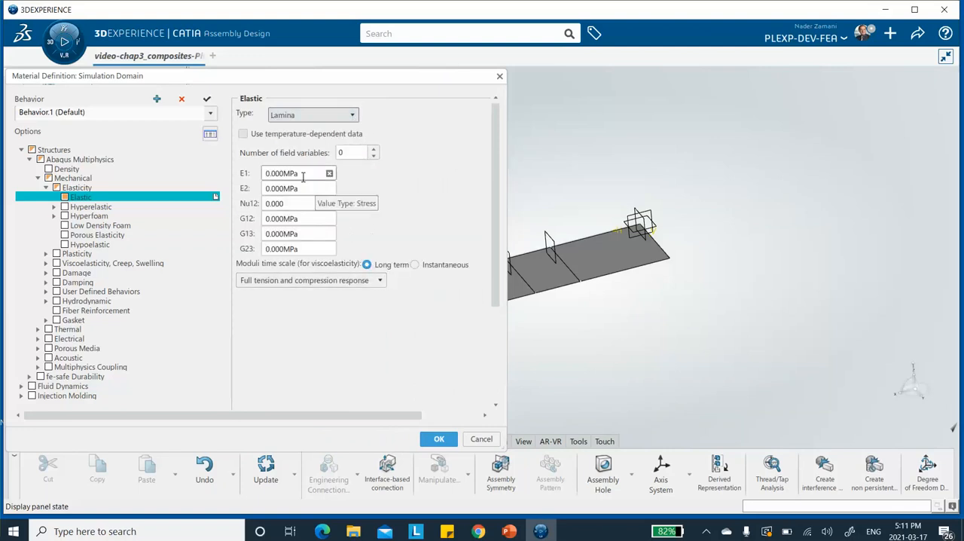
Step: Switch to the PowerPoint presentation and consult the carbon/epoxy AS4D/9310 elastic properties on slide 3
{"action": "left_click", "coordinate": [509, 531]}
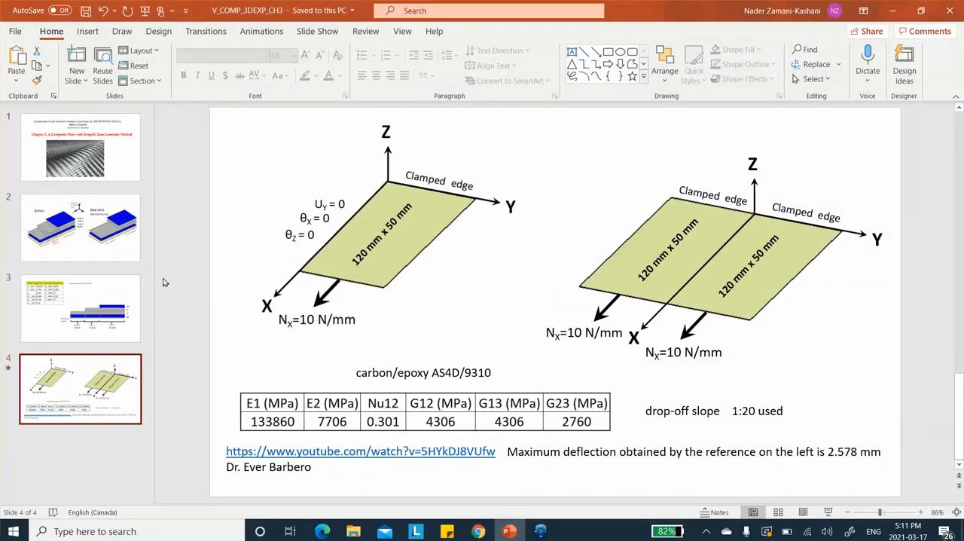
{"action": "left_click", "coordinate": [103, 322]}
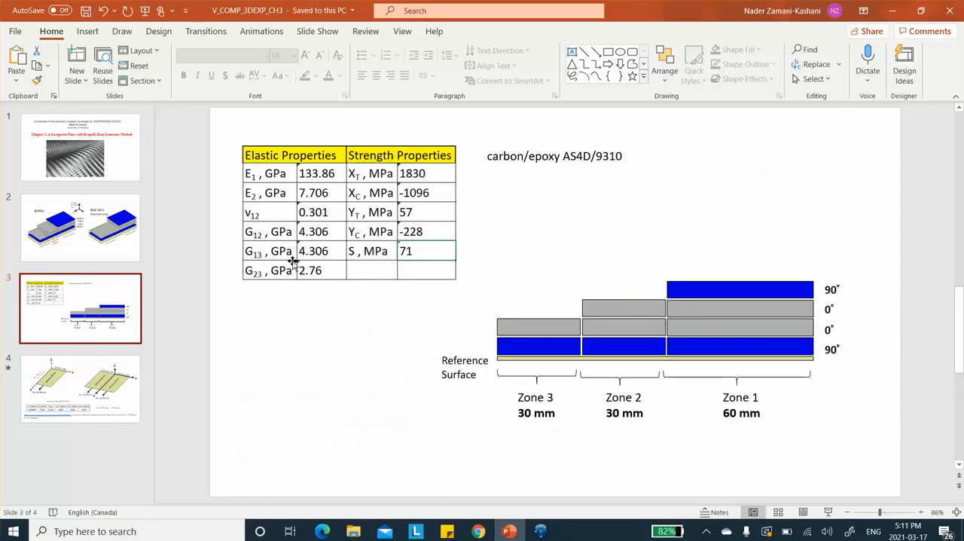
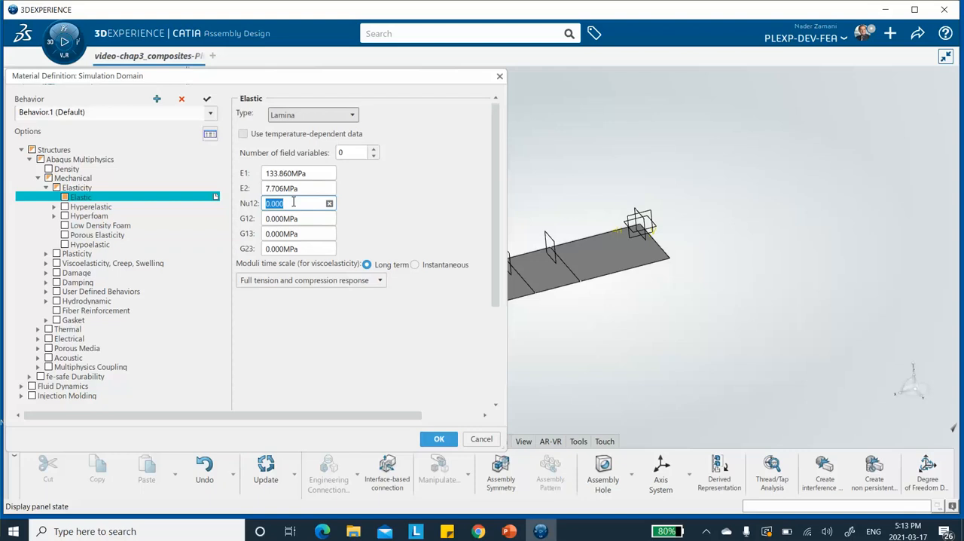
Step: Set the lamina's Poisson's ratio Nu12 to 0.301 and the shear modulus G12 to 4.306 MPa
{"action": "type", "text": "0.301"}
{"action": "left_click", "coordinate": [299, 217]}
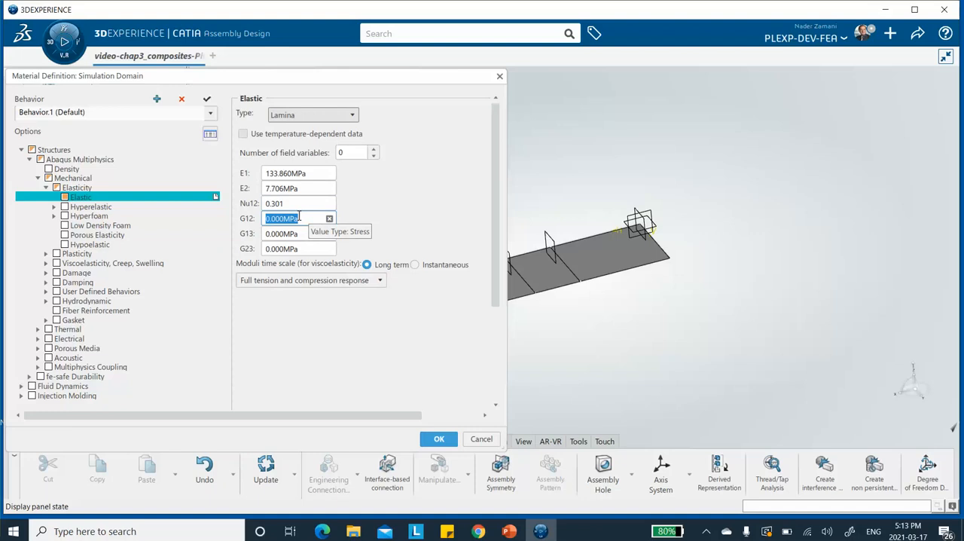
{"action": "type", "text": "4.306"}
Step: Set the lamina's shear modulus G13 to 4.306 MPa
{"action": "left_click", "coordinate": [299, 233]}
{"action": "left_click", "coordinate": [299, 234]}
{"action": "left_click_drag", "start_coordinate": [299, 234], "coordinate": [224, 234]}
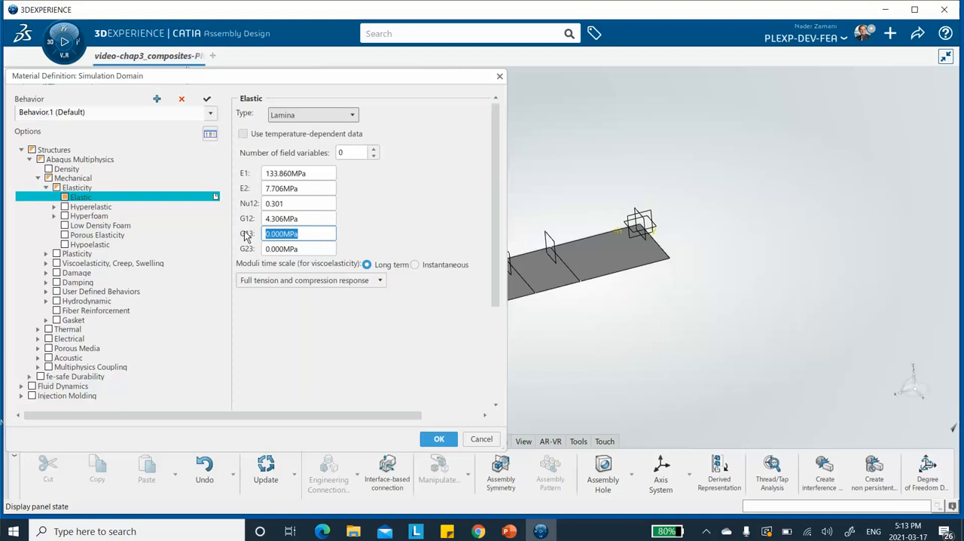
{"action": "type", "text": "4.306"}
Step: Set the lamina's shear modulus G23 to 2.76, replacing the whole default entry
{"action": "left_click", "coordinate": [297, 248]}
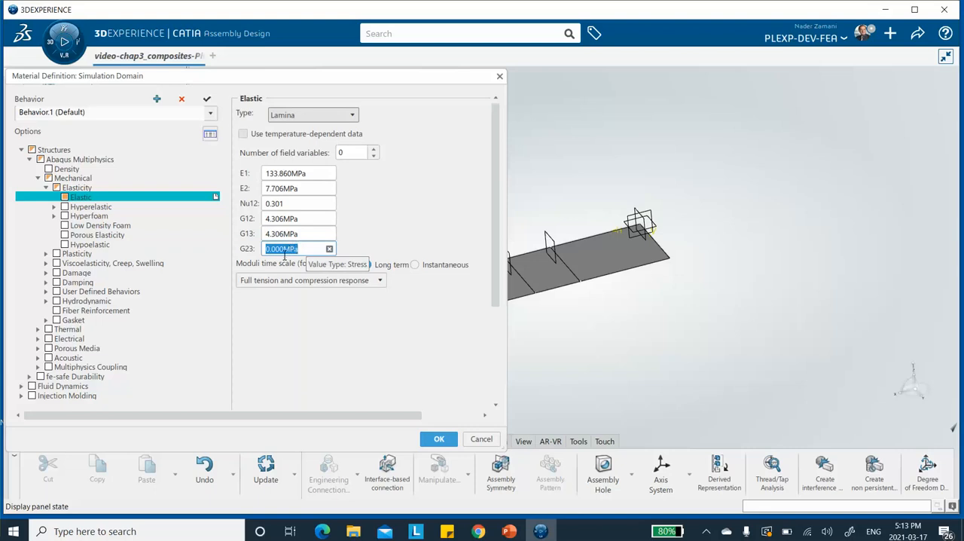
{"action": "key", "text": "End"}
{"action": "key", "text": "BackSpace"}
{"action": "type", "text": "2.7"}
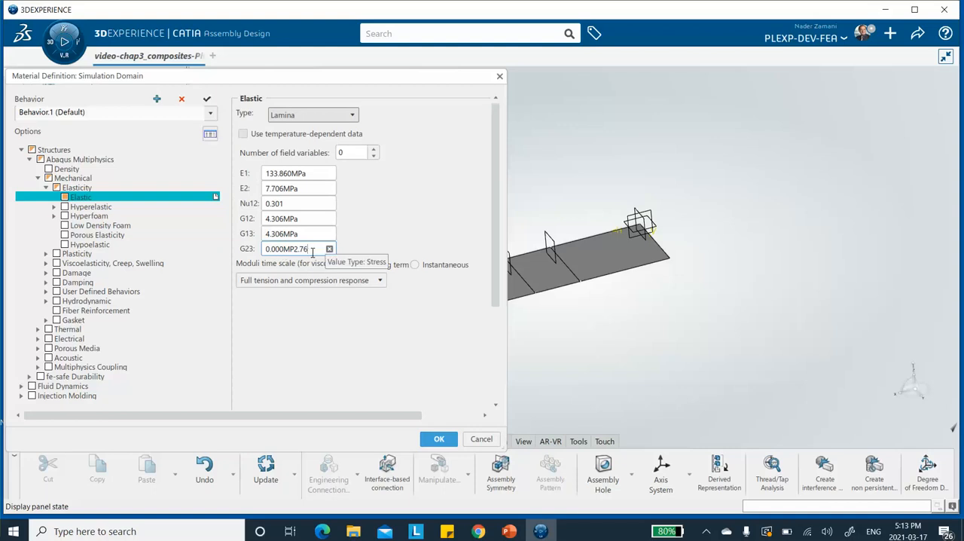
{"action": "left_click_drag", "start_coordinate": [312, 253], "coordinate": [261, 276]}
{"action": "type", "text": "2.76"}
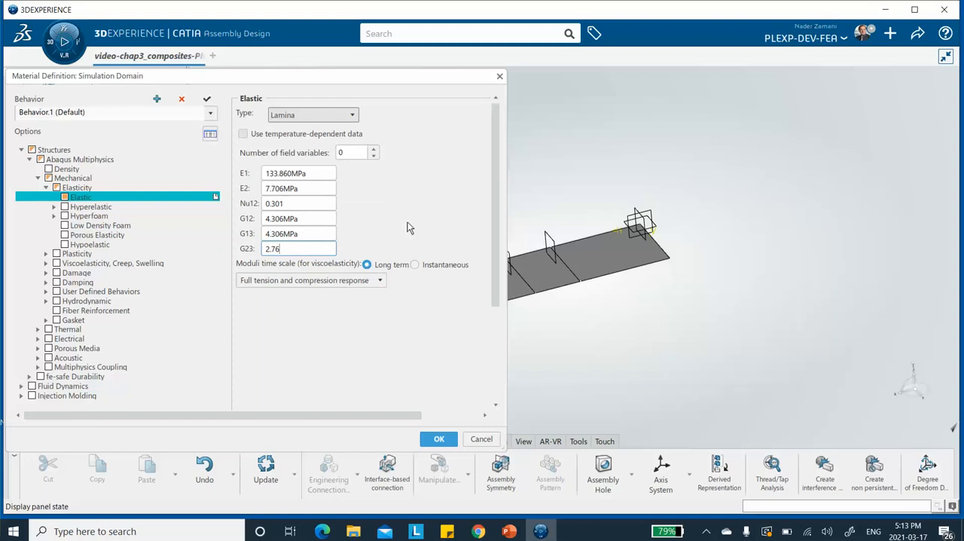
Step: Correct the units of the Young's moduli to GPa, making E1 133.860 GPa and E2 7.706 GPa
{"action": "left_click", "coordinate": [297, 173]}
{"action": "left_click", "coordinate": [299, 174]}
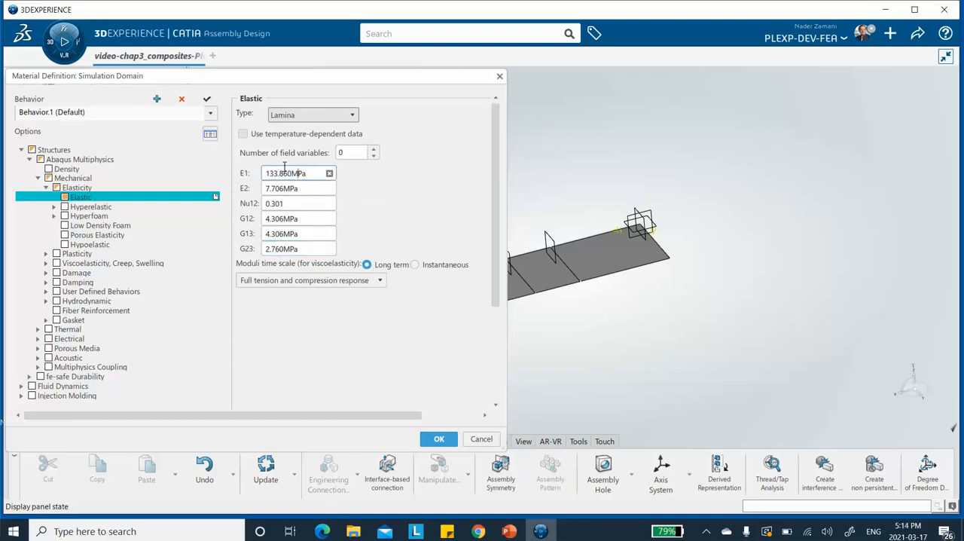
{"action": "type", "text": "G"}
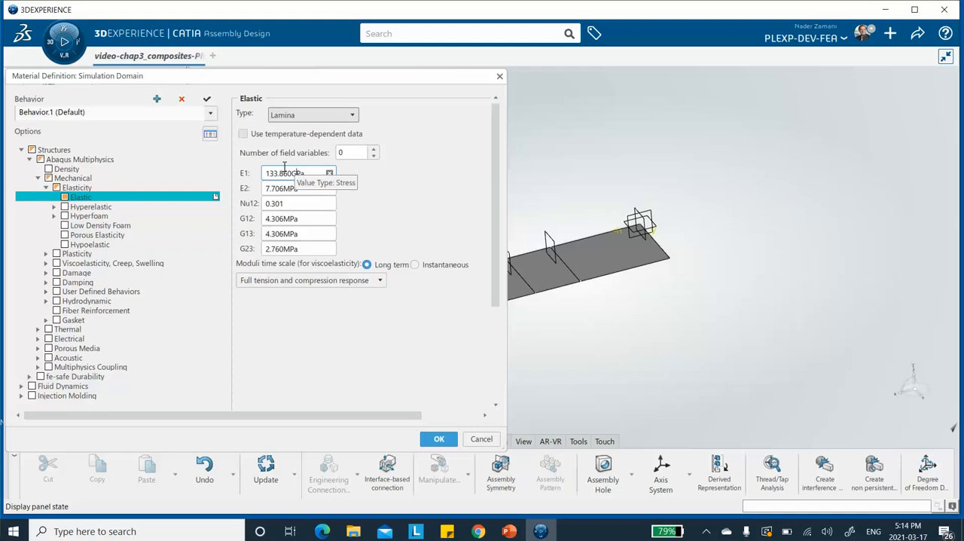
{"action": "left_click", "coordinate": [293, 189]}
{"action": "left_click", "coordinate": [288, 190]}
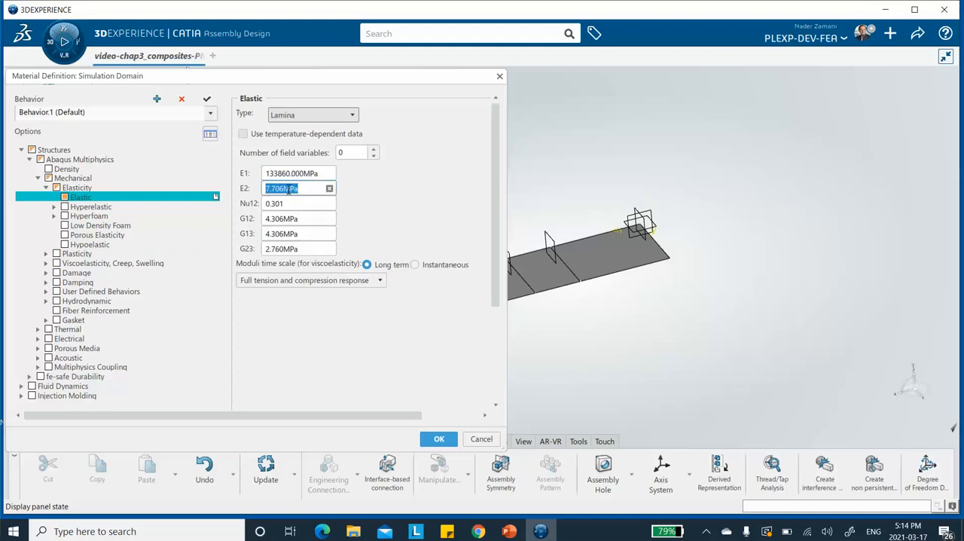
{"action": "left_click", "coordinate": [291, 190]}
{"action": "type", "text": "G"}
{"action": "left_click", "coordinate": [281, 201]}
Step: Correct the units of the shear moduli to GPa, making G12 and G13 4.306 GPa and G23 2.760 GPa
{"action": "left_click", "coordinate": [287, 219]}
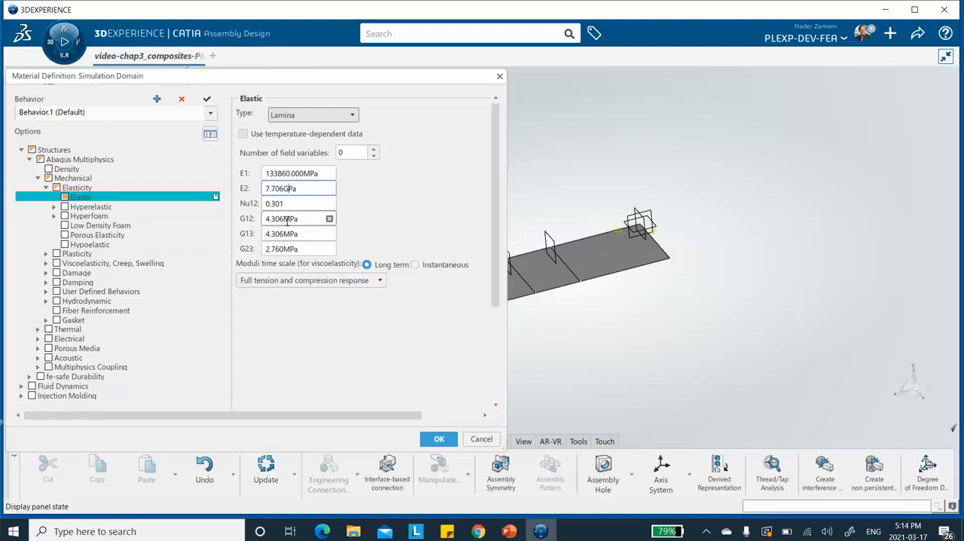
{"action": "left_click", "coordinate": [292, 219]}
{"action": "left_click", "coordinate": [290, 219]}
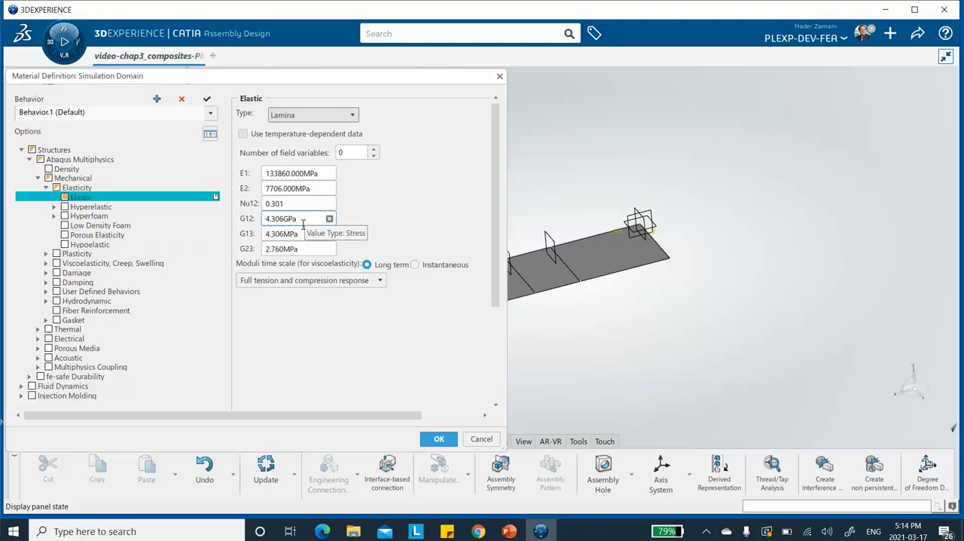
{"action": "left_click", "coordinate": [281, 234]}
{"action": "double_click", "coordinate": [281, 234]}
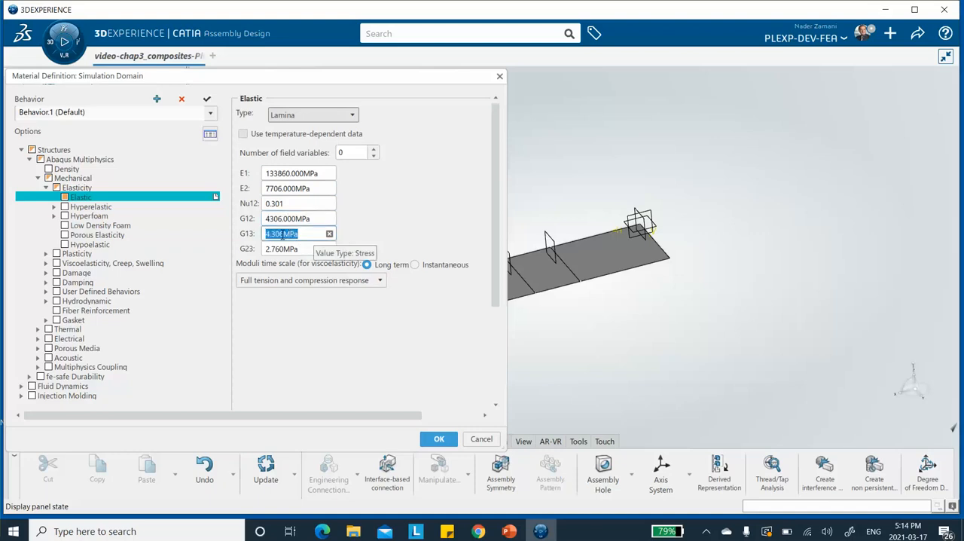
{"action": "left_click", "coordinate": [291, 234]}
{"action": "key", "text": "BackSpace"}
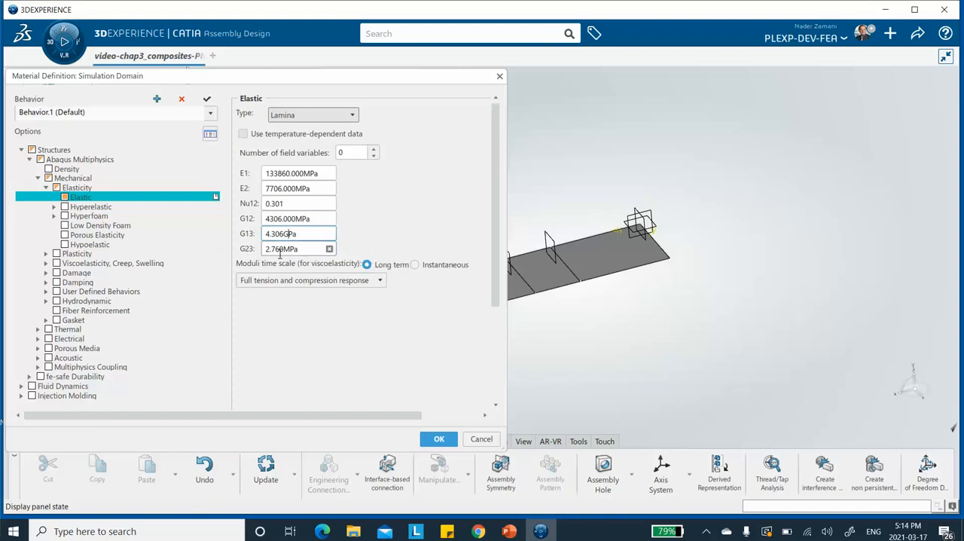
{"action": "left_click", "coordinate": [291, 251]}
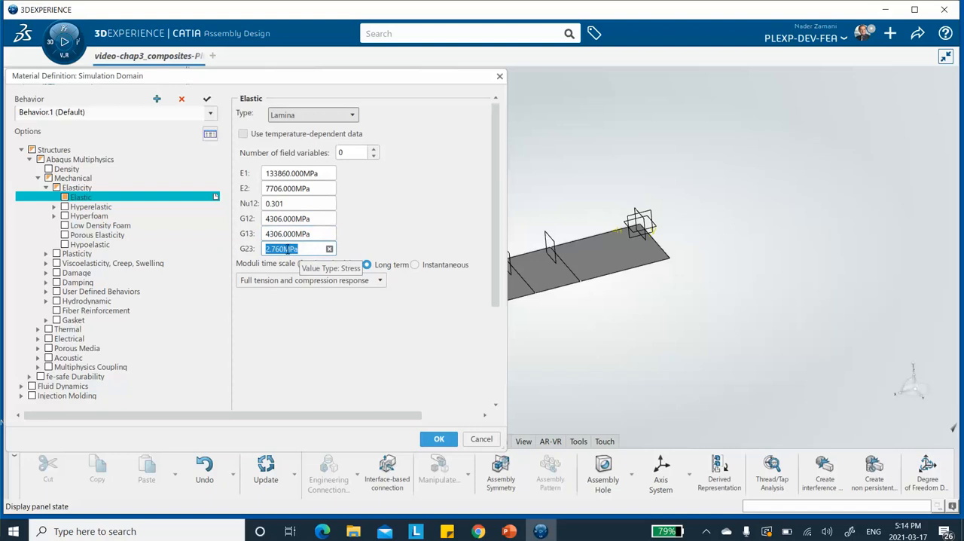
{"action": "left_click", "coordinate": [291, 252]}
{"action": "key", "text": "BackSpace"}
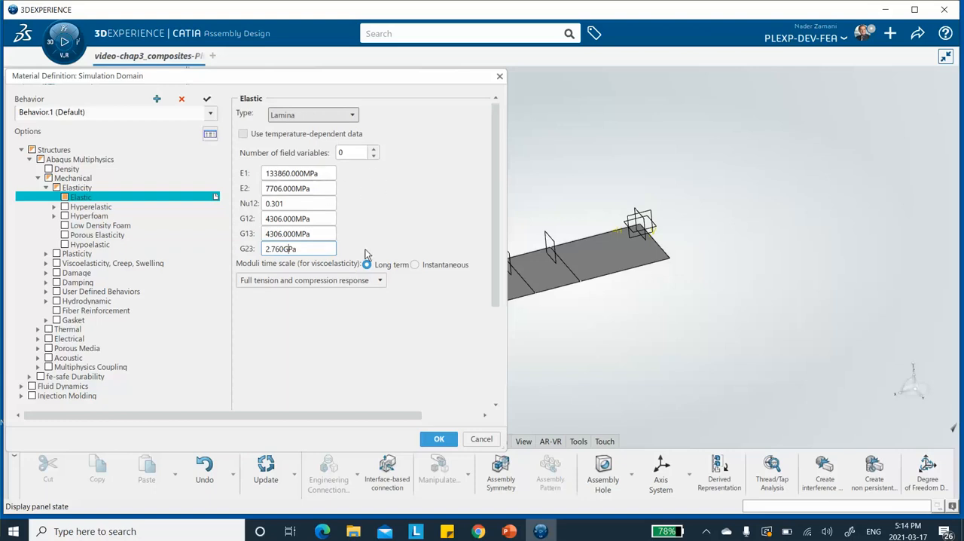
{"action": "left_click", "coordinate": [355, 154]}
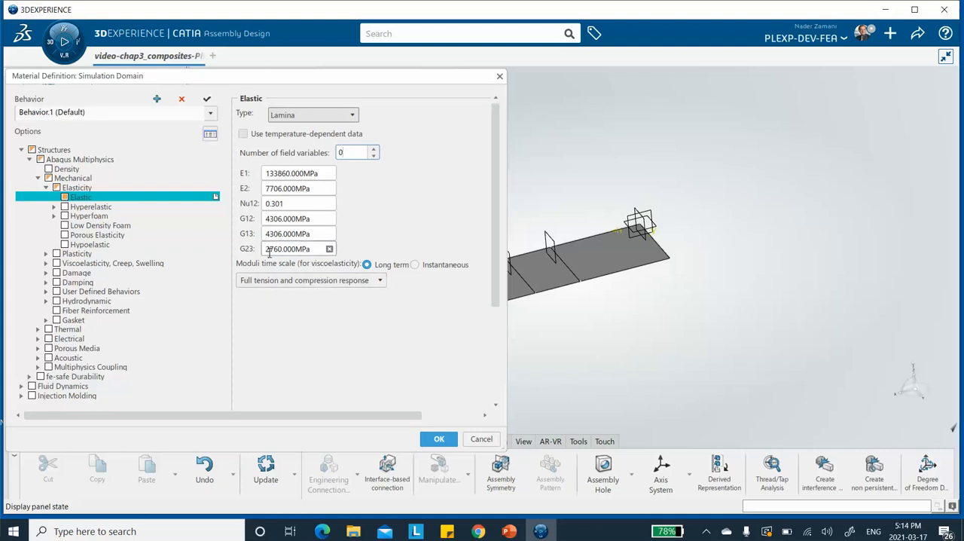
Step: Add the Fail Stress option to the material, under Damage for Fiber-Reinforced Composites
{"action": "left_click", "coordinate": [46, 272]}
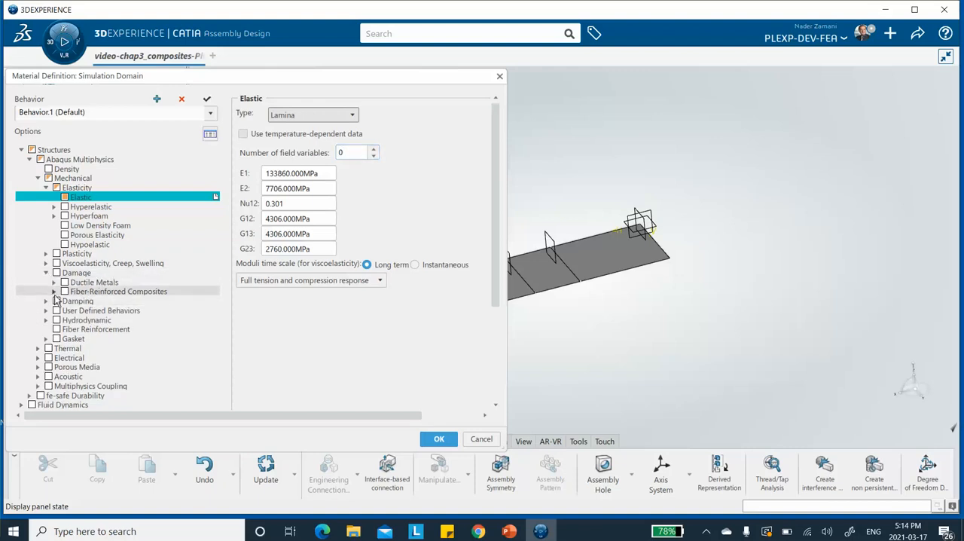
{"action": "left_click", "coordinate": [54, 292]}
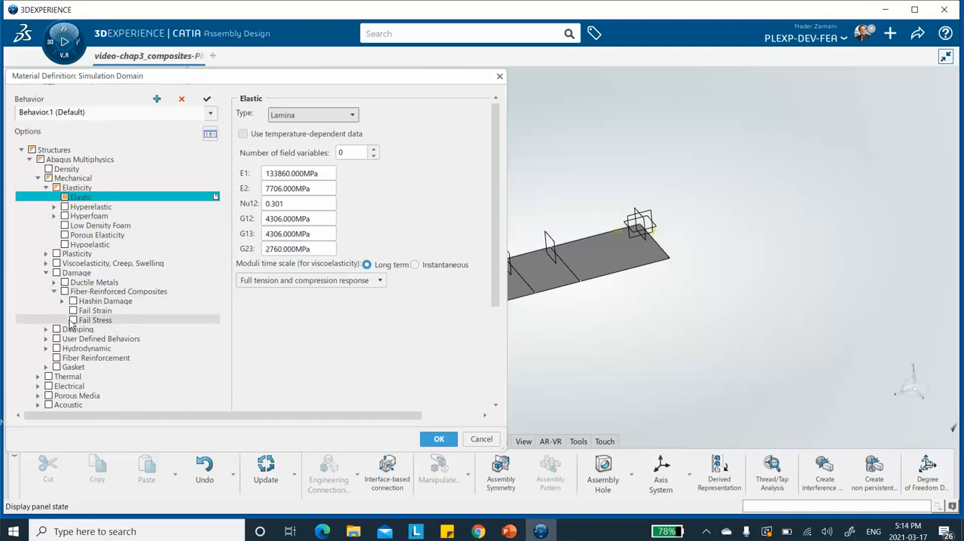
{"action": "left_click", "coordinate": [73, 320]}
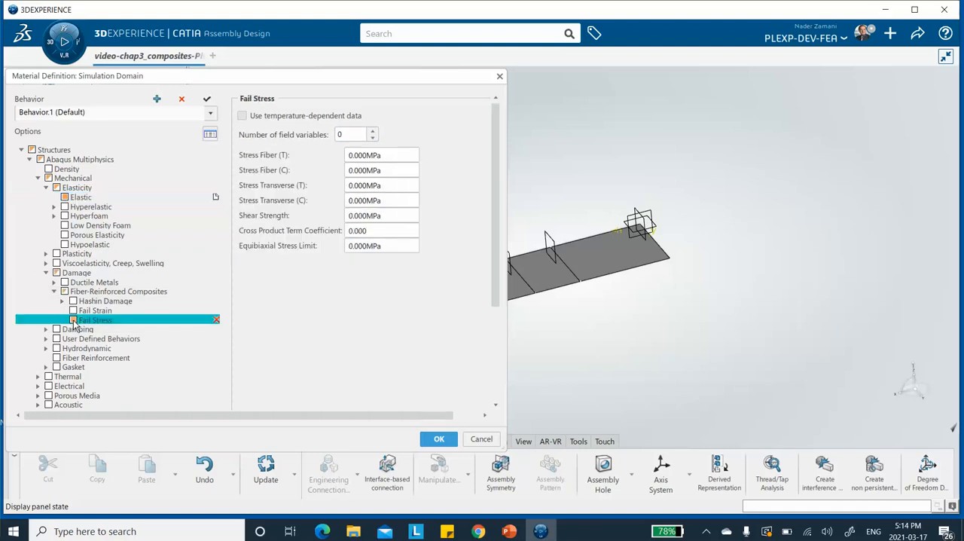
Step: Set the tensile fiber failure stress, Stress Fiber (T), to 1830 MPa
{"action": "left_click", "coordinate": [365, 155]}
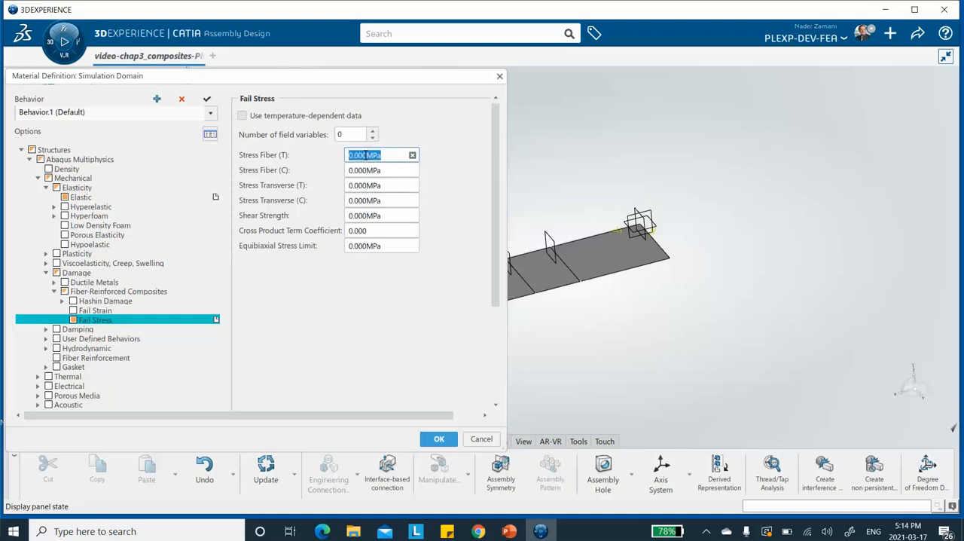
{"action": "left_click", "coordinate": [365, 154]}
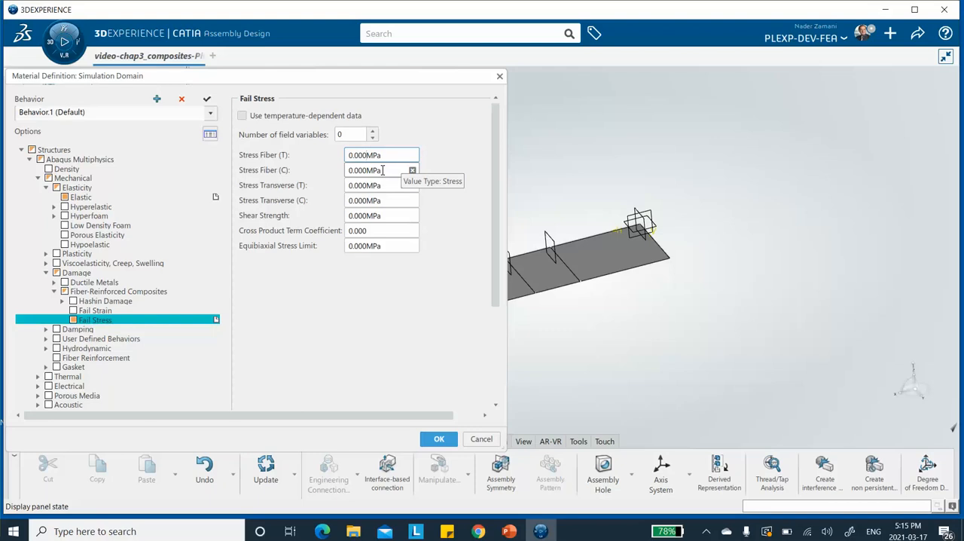
{"action": "key", "text": "BackSpace"}
{"action": "key", "text": "BackSpace"}
{"action": "key", "text": "BackSpace"}
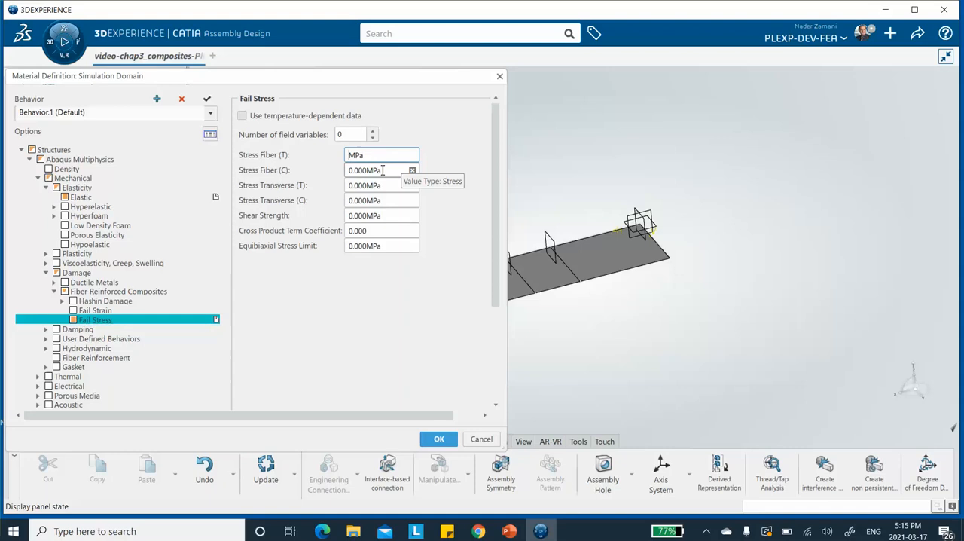
{"action": "type", "text": "1830"}
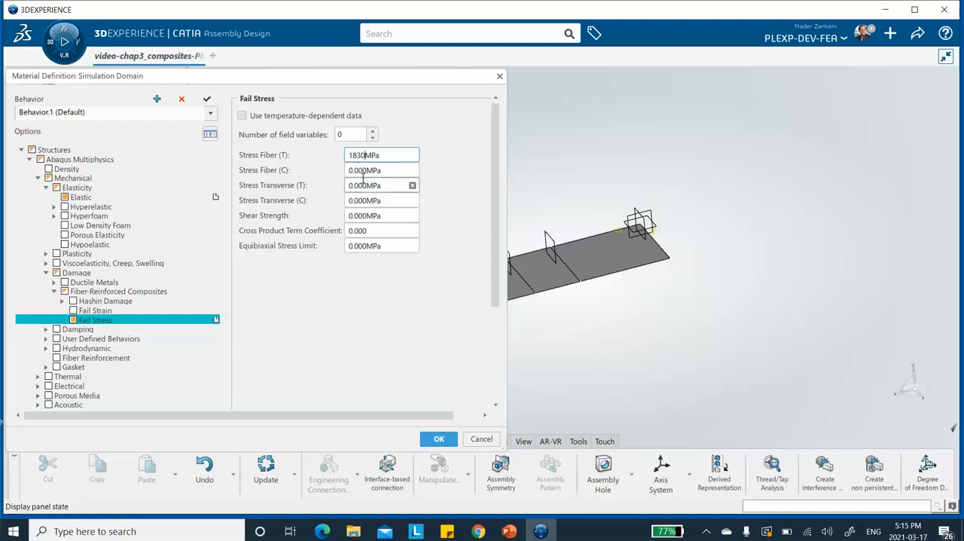
Step: Set the compressive fiber failure stress, Stress Fiber (C), to -1096 MPa
{"action": "left_click", "coordinate": [365, 170]}
{"action": "left_click", "coordinate": [365, 170]}
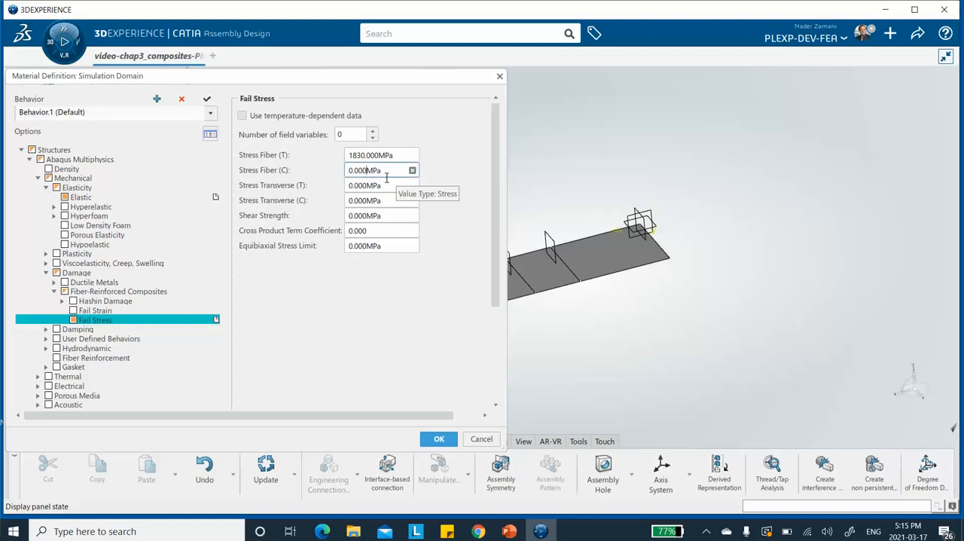
{"action": "key", "text": "BackSpace"}
{"action": "key", "text": "BackSpace"}
{"action": "key", "text": "BackSpace"}
{"action": "type", "text": "0"}
{"action": "type", "text": "0"}
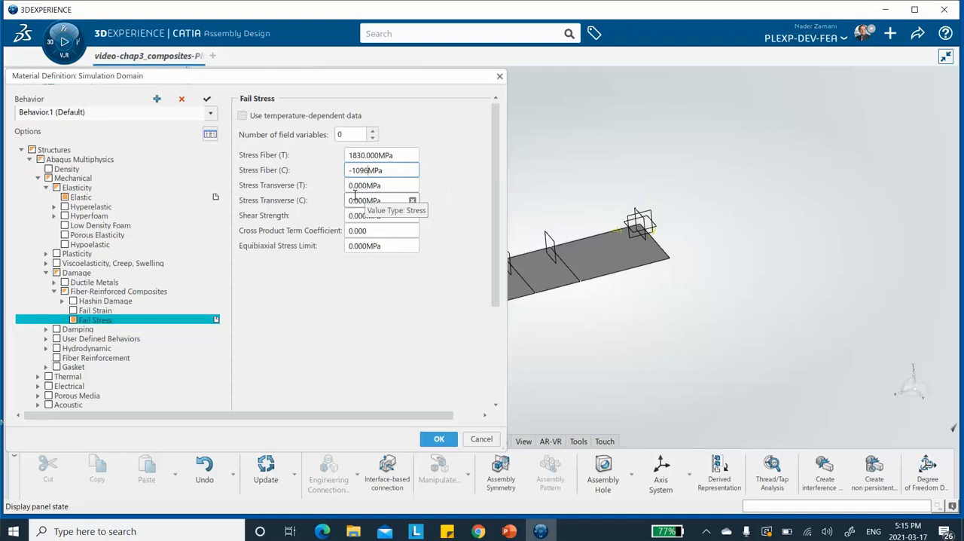
Step: Set the tensile transverse failure stress, Stress Transverse (T), to 57 MPa
{"action": "left_click", "coordinate": [362, 188]}
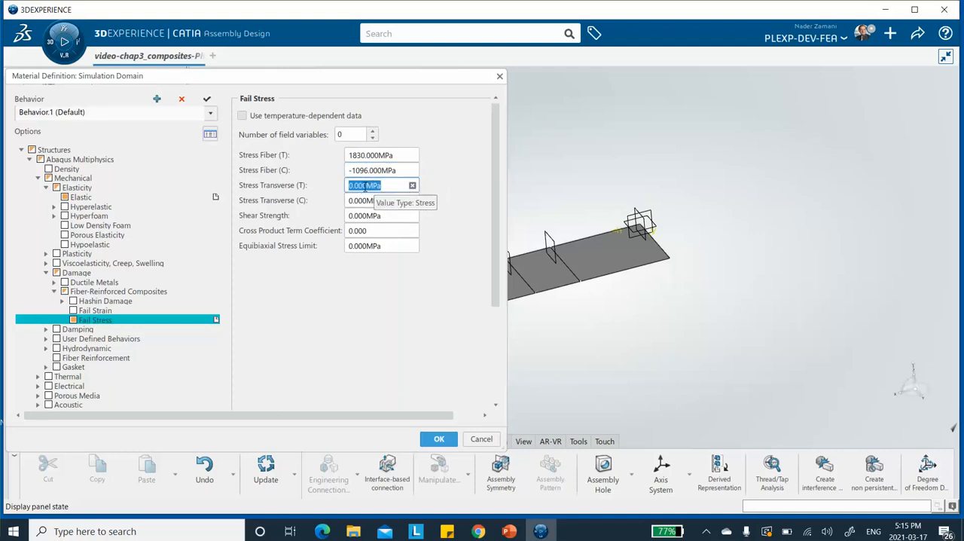
{"action": "left_click", "coordinate": [365, 186]}
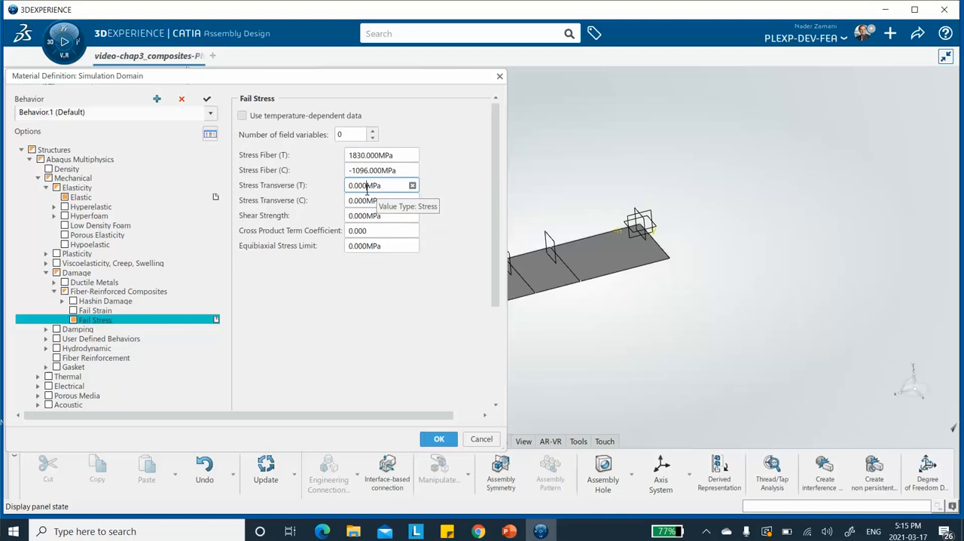
{"action": "key", "text": "BackSpace"}
{"action": "key", "text": "BackSpace"}
{"action": "key", "text": "BackSpace"}
{"action": "key", "text": "BackSpace"}
{"action": "key", "text": "BackSpace"}
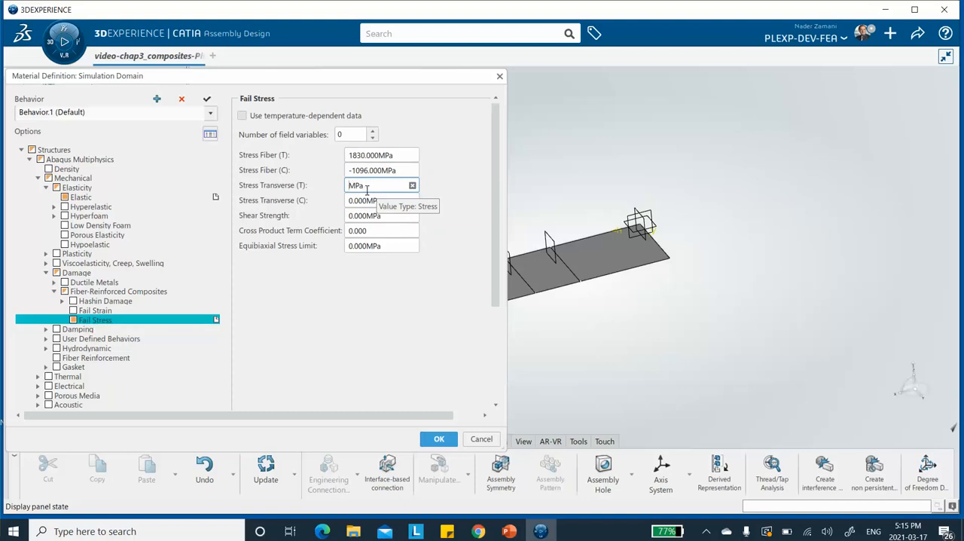
{"action": "type", "text": "57"}
Step: Set the compressive transverse failure stress, Stress Transverse (C), to -228 MPa
{"action": "left_click", "coordinate": [374, 199]}
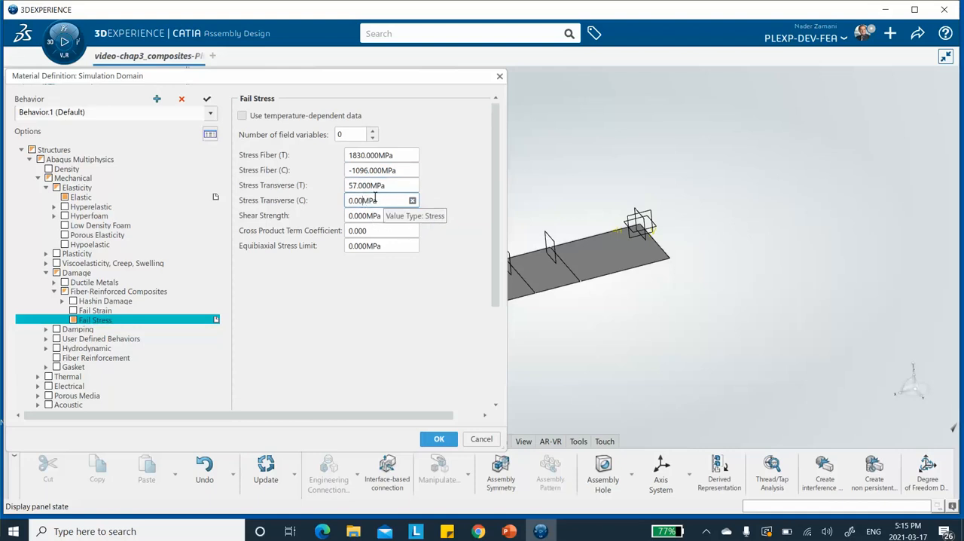
{"action": "key", "text": "BackSpace"}
{"action": "type", "text": "-228MPa"}
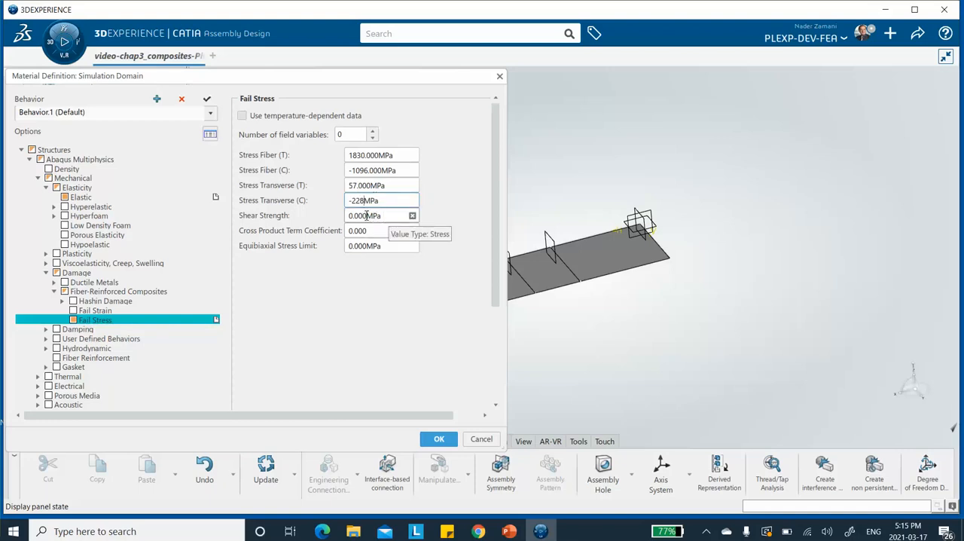
Step: Set the Shear Strength to 71 MPa and accept the simulation domain definition
{"action": "left_click", "coordinate": [364, 215]}
{"action": "left_click", "coordinate": [367, 215]}
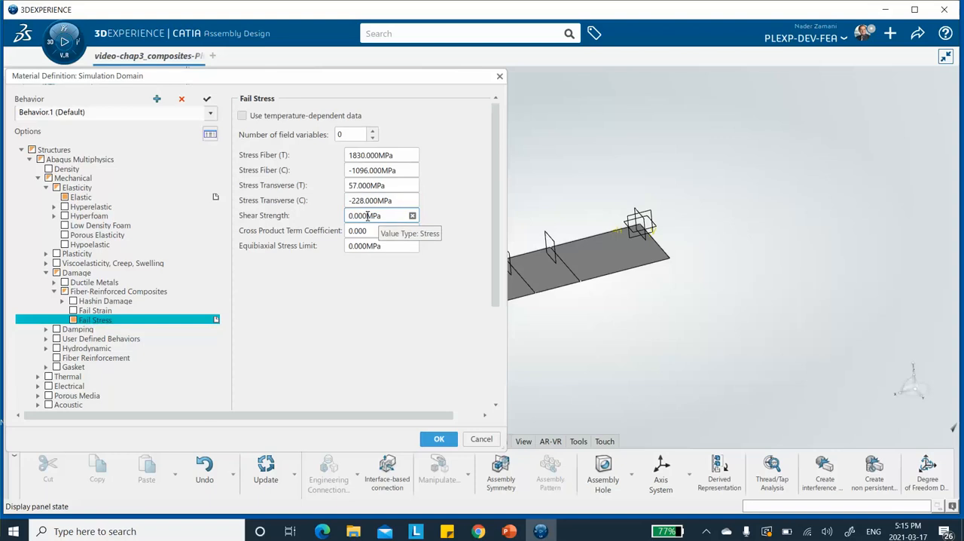
{"action": "key", "text": "BackSpace"}
{"action": "key", "text": "BackSpace"}
{"action": "key", "text": "BackSpace"}
{"action": "key", "text": "BackSpace"}
{"action": "key", "text": "BackSpace"}
{"action": "type", "text": "71"}
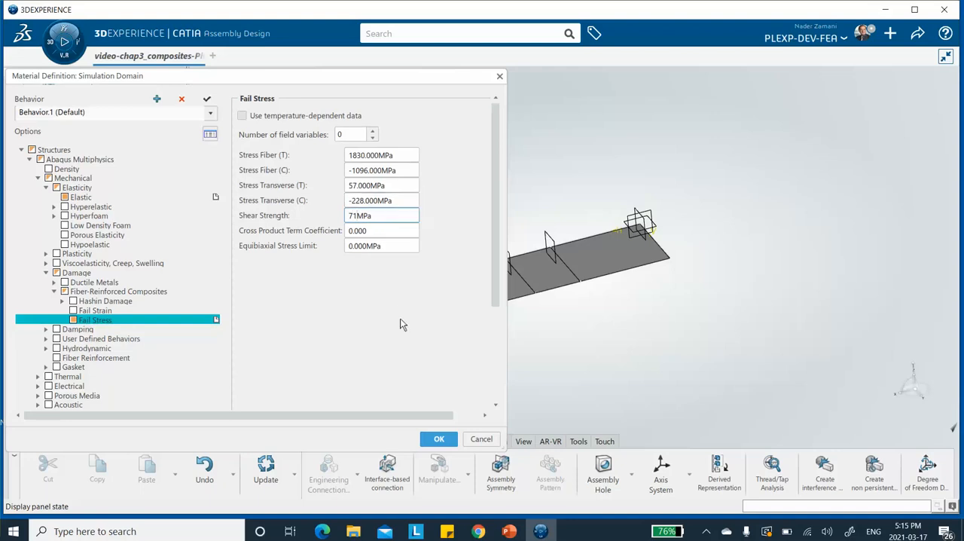
{"action": "left_click", "coordinate": [393, 242]}
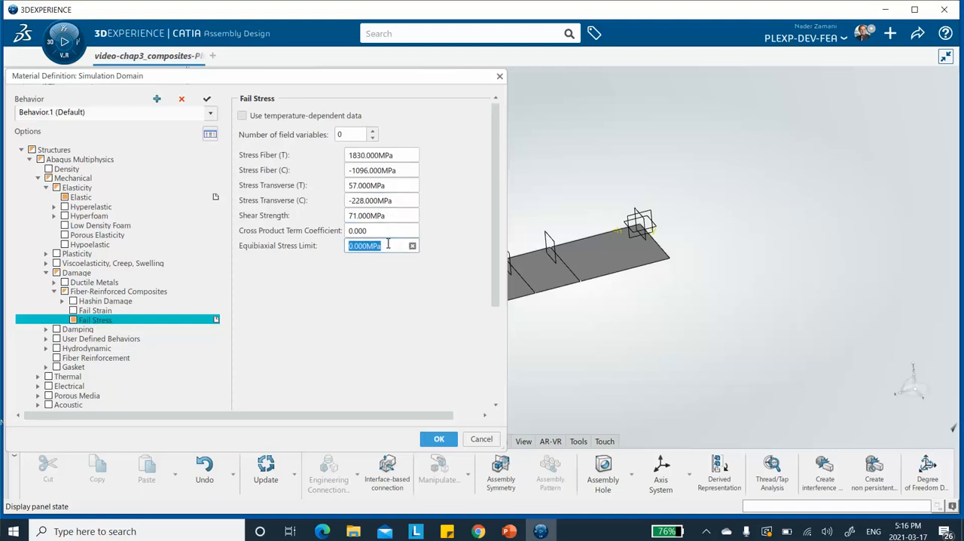
{"action": "left_click", "coordinate": [442, 439]}
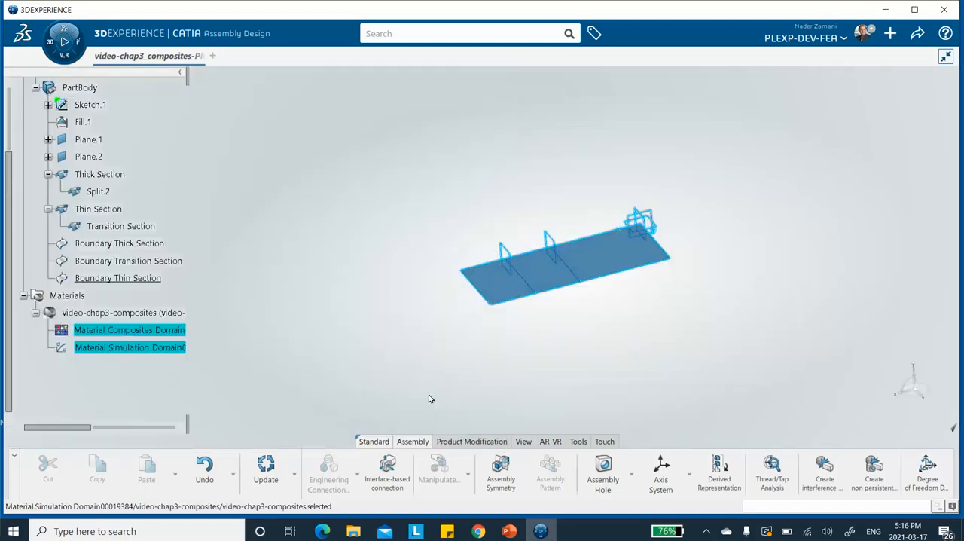
Step: Clear the selection and save the composites model with its new material
{"action": "left_click", "coordinate": [314, 261]}
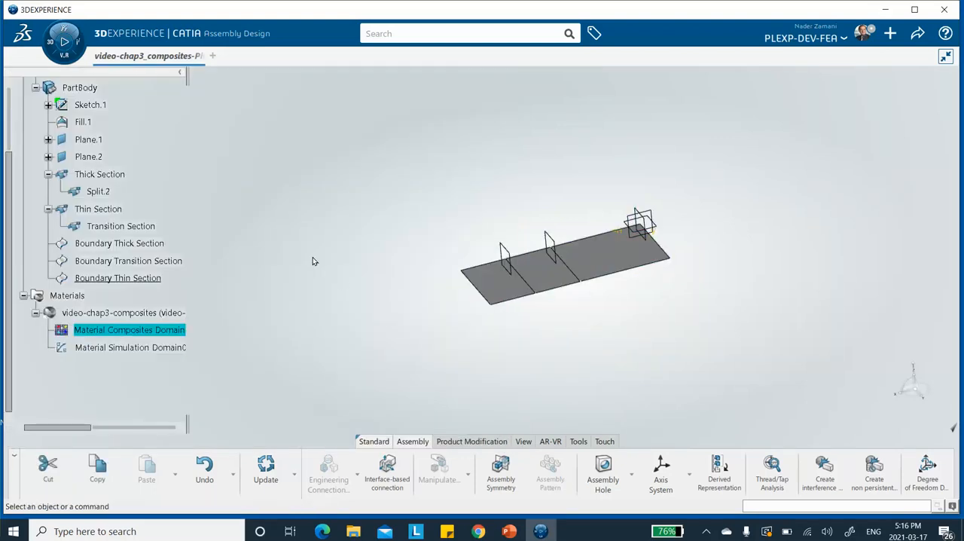
{"action": "left_click", "coordinate": [916, 33]}
{"action": "left_click", "coordinate": [845, 58]}
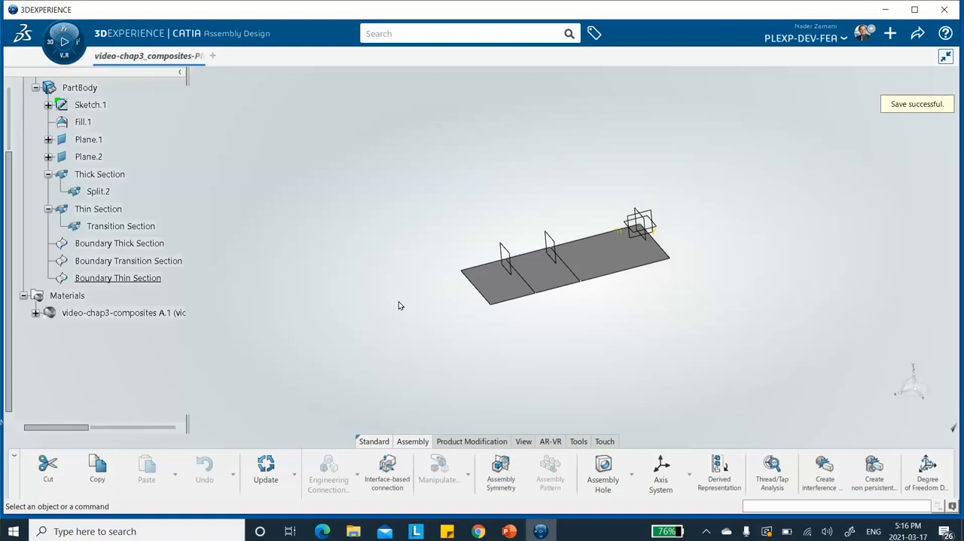
Step: Browse the available roles and favourite apps and try to switch to Composites Design
{"action": "left_click", "coordinate": [48, 47]}
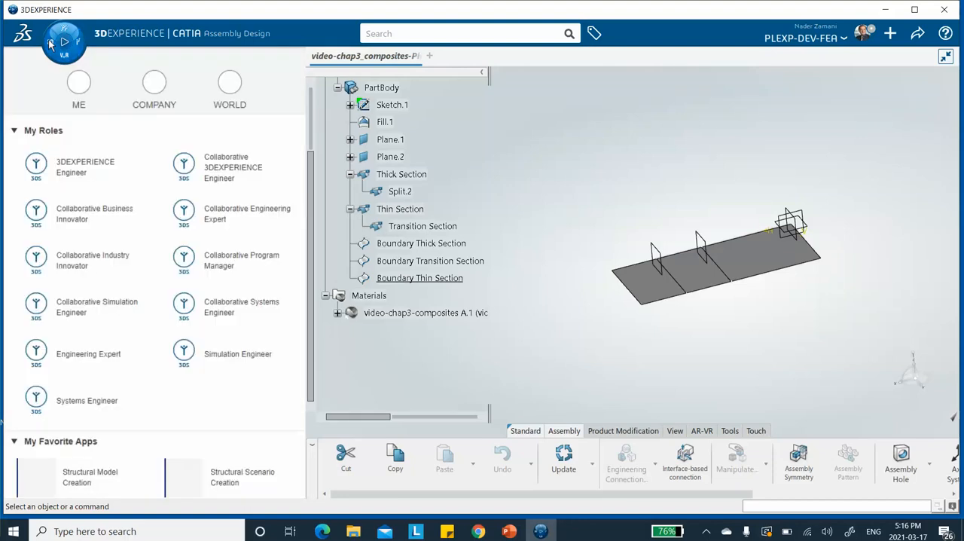
{"action": "scroll", "coordinate": [103, 312], "scroll_direction": "down", "scroll_amount": 5}
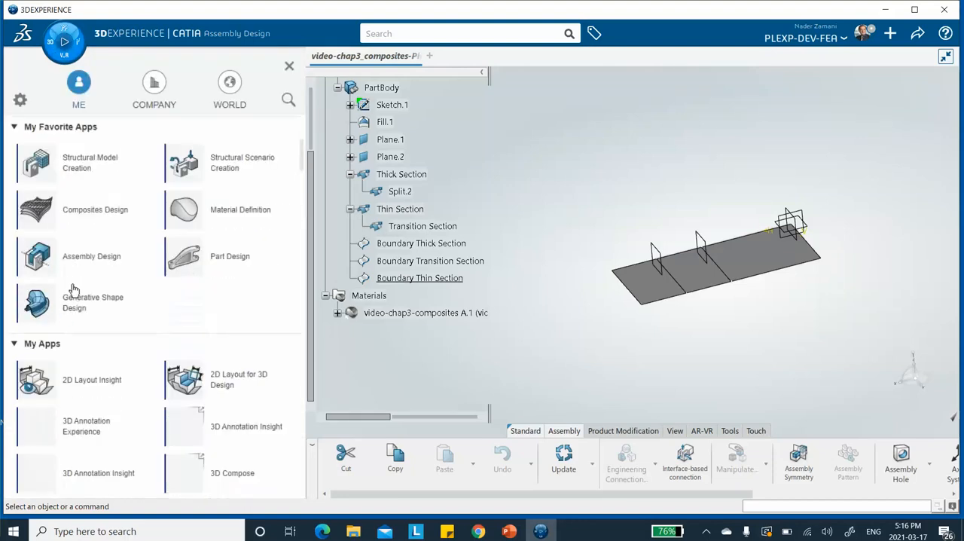
{"action": "scroll", "coordinate": [78, 217], "scroll_direction": "up", "scroll_amount": 5}
{"action": "left_click", "coordinate": [80, 218]}
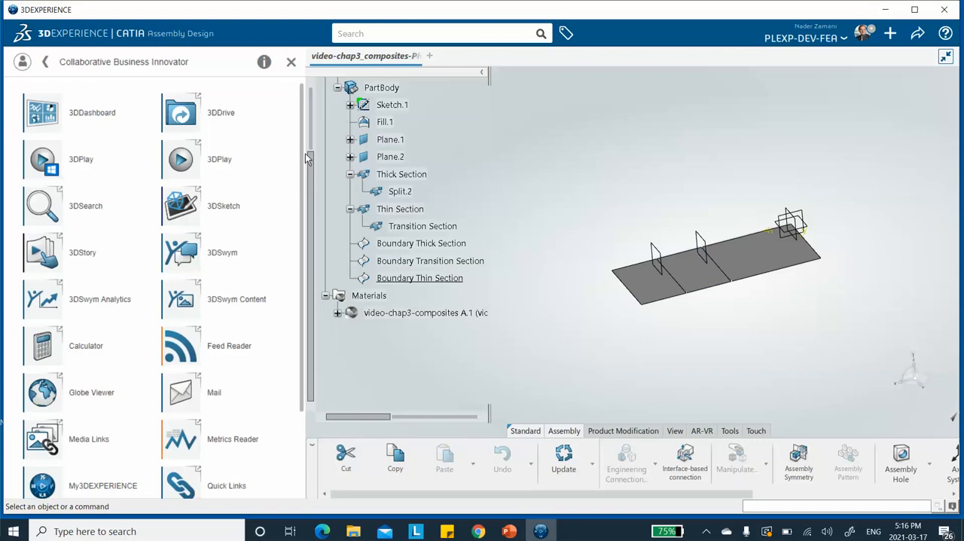
{"action": "scroll", "coordinate": [240, 215], "scroll_direction": "down", "scroll_amount": 2}
{"action": "scroll", "coordinate": [144, 142], "scroll_direction": "up", "scroll_amount": 2}
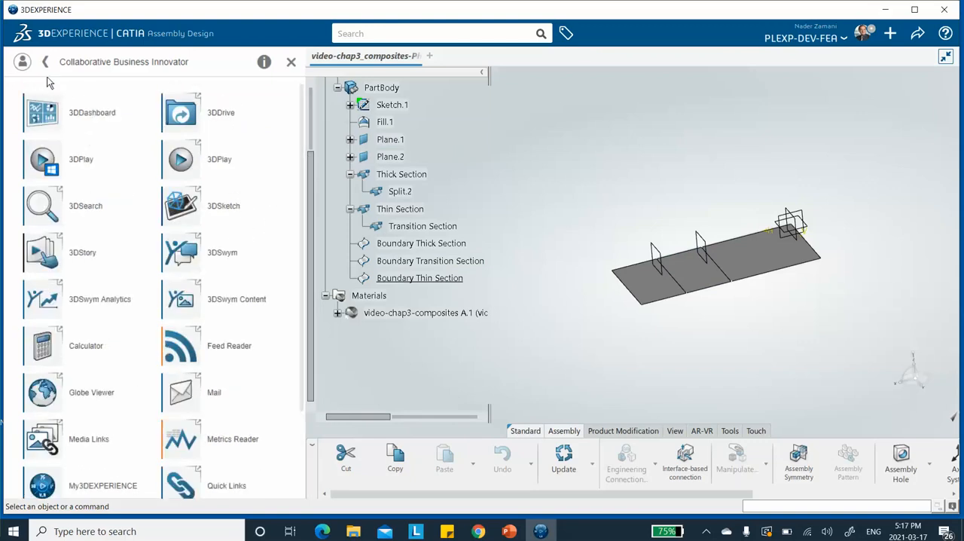
{"action": "left_click", "coordinate": [23, 64]}
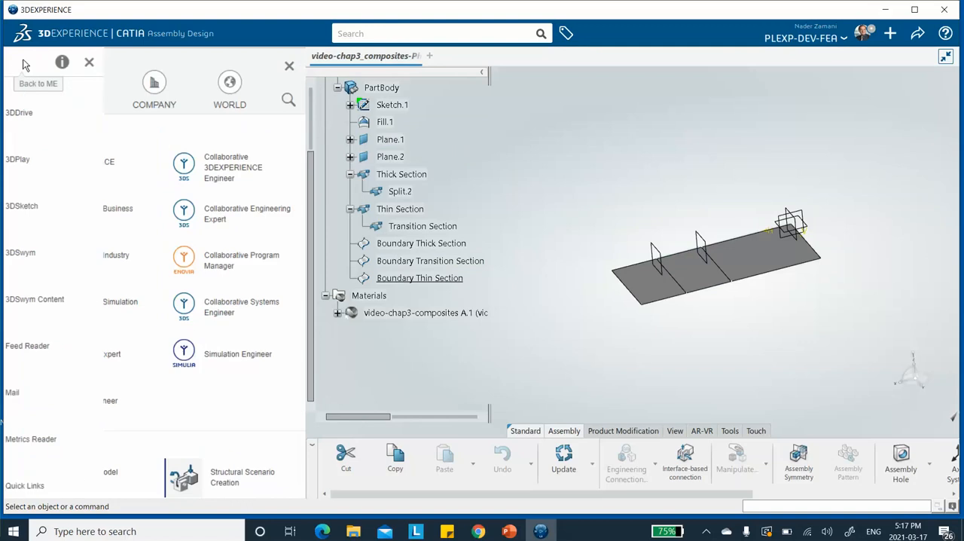
{"action": "scroll", "coordinate": [103, 258], "scroll_direction": "down", "scroll_amount": 4}
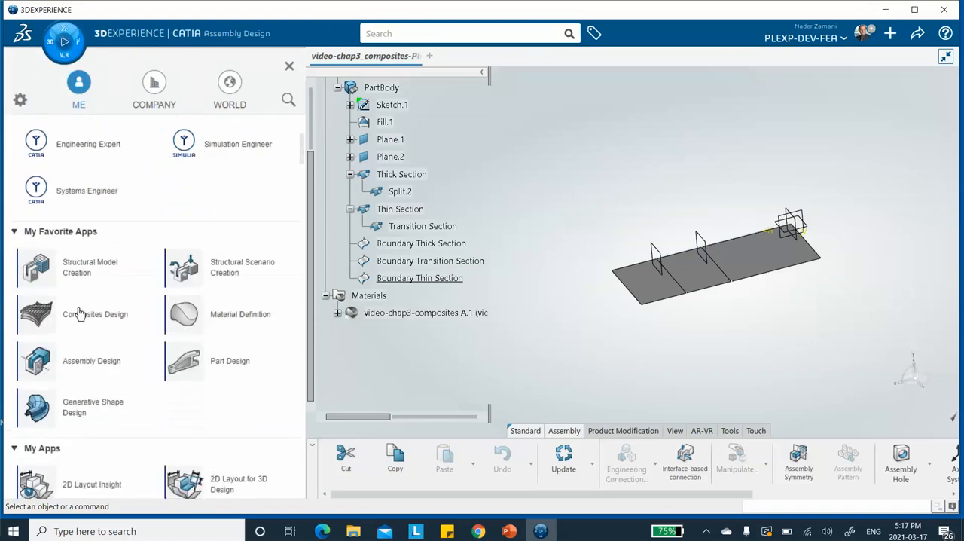
{"action": "left_click", "coordinate": [80, 317]}
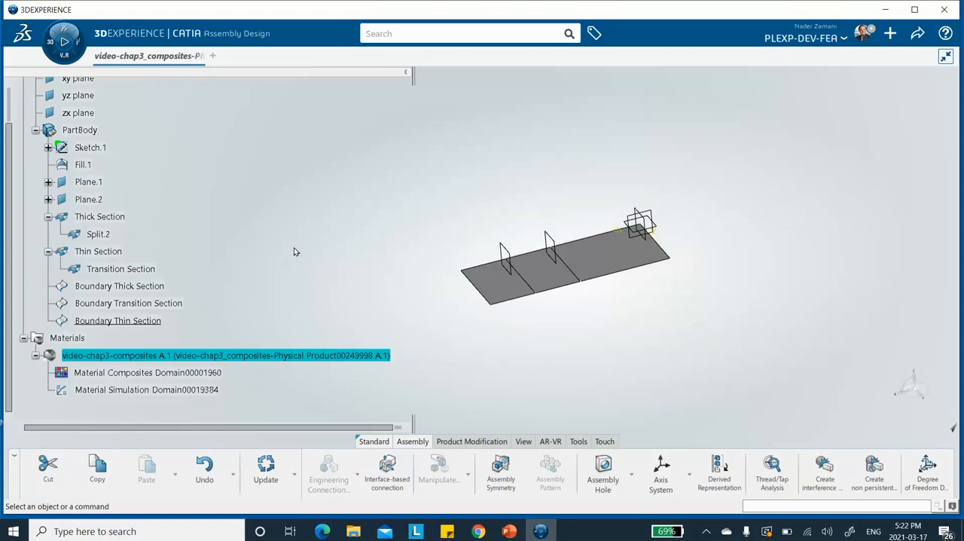
Step: Try to open Composites Design with the product root active, and close the separate new part without saving
{"action": "scroll", "coordinate": [246, 252], "scroll_direction": "up", "scroll_amount": 3}
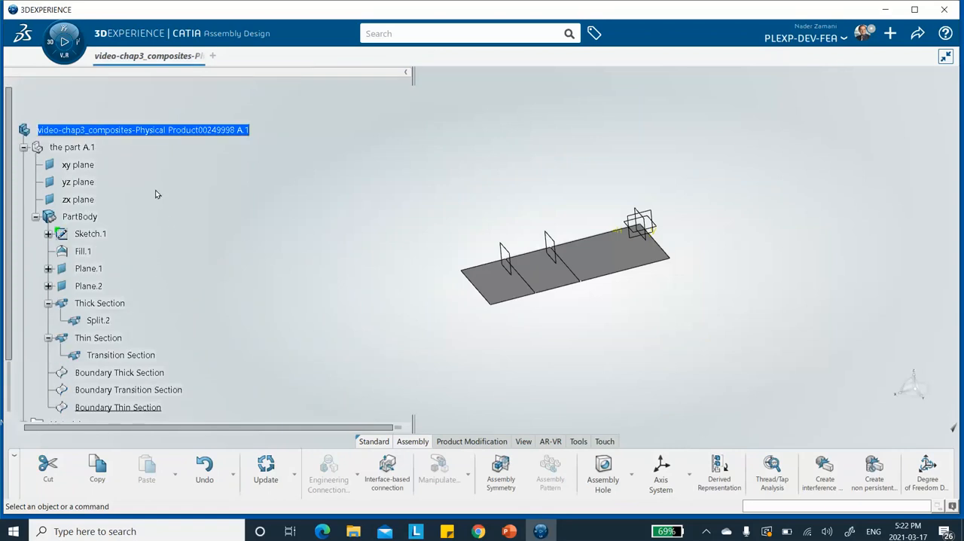
{"action": "left_click", "coordinate": [64, 42]}
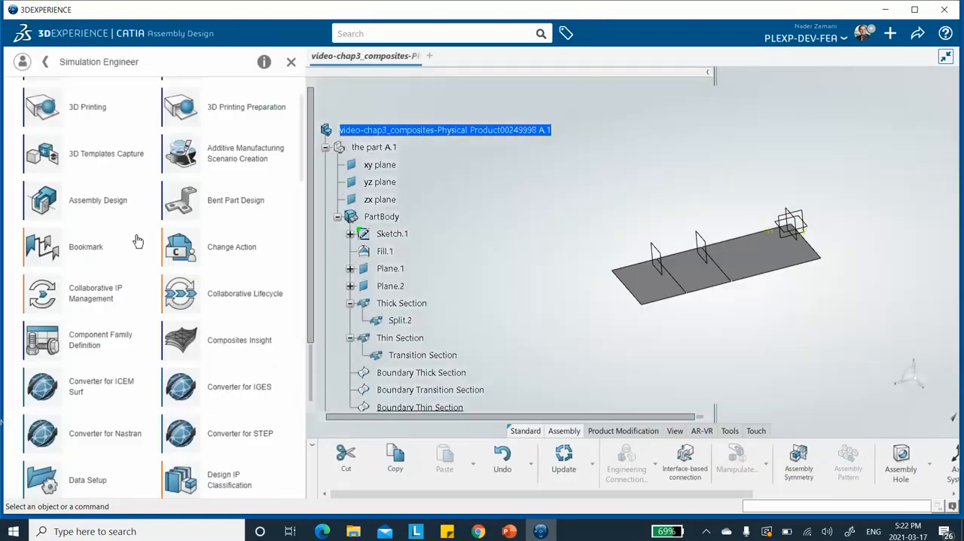
{"action": "scroll", "coordinate": [106, 162], "scroll_direction": "up", "scroll_amount": 1}
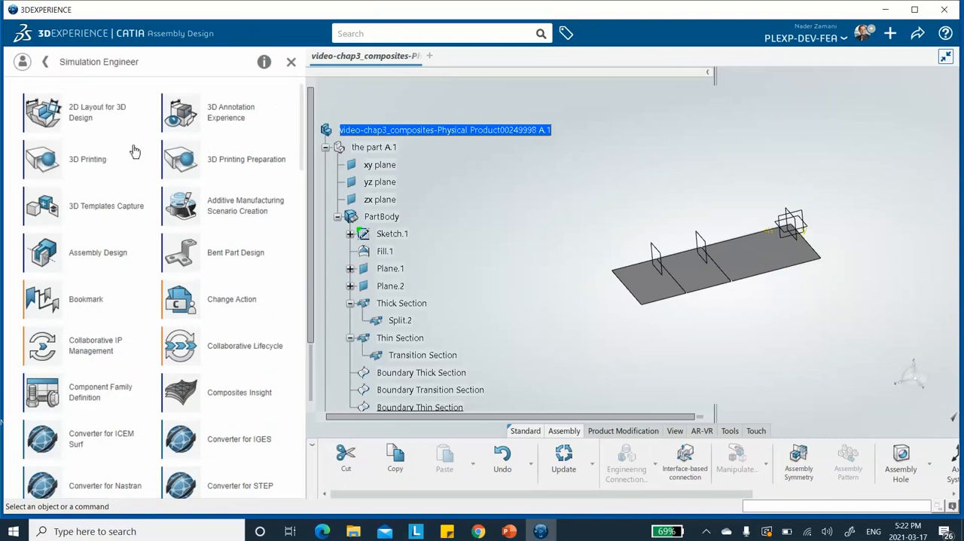
{"action": "left_click", "coordinate": [24, 65]}
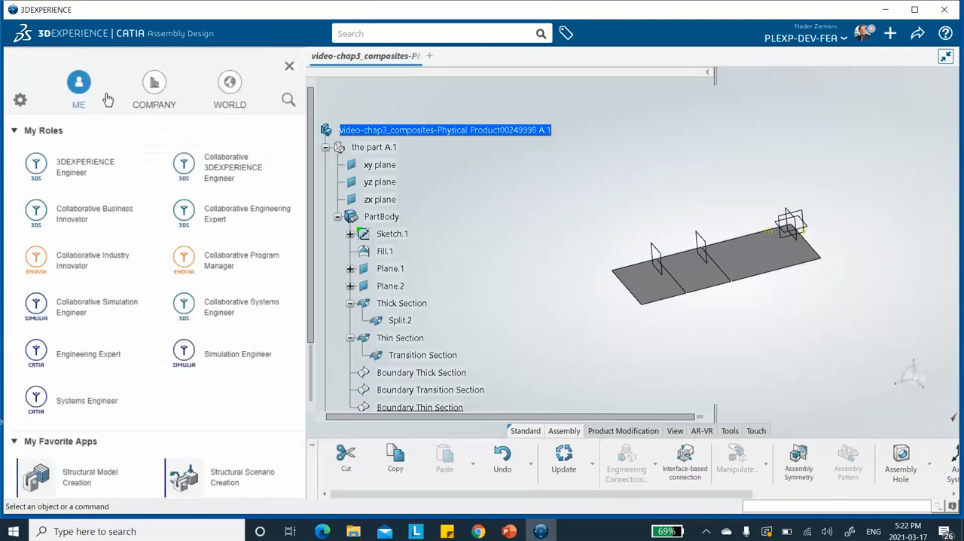
{"action": "scroll", "coordinate": [128, 271], "scroll_direction": "down", "scroll_amount": 3}
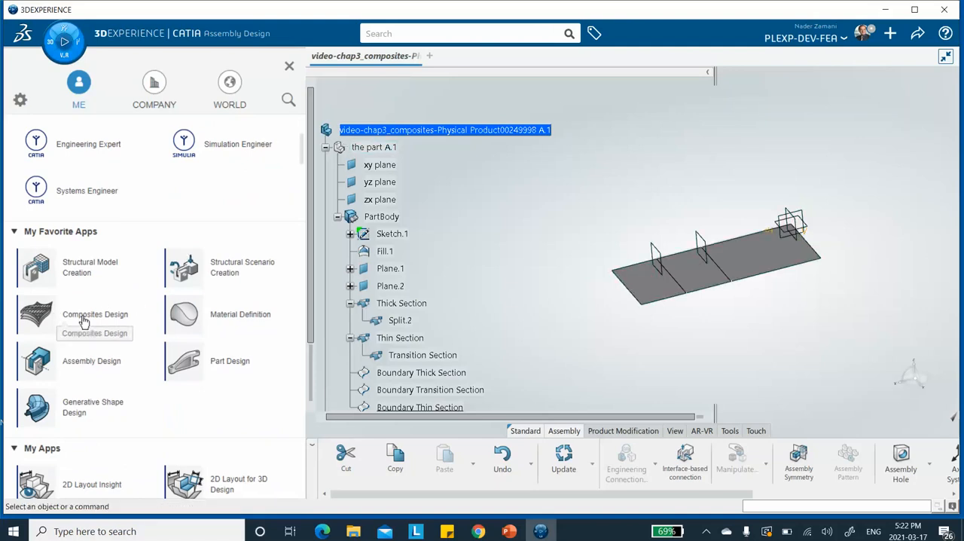
{"action": "left_click", "coordinate": [85, 320]}
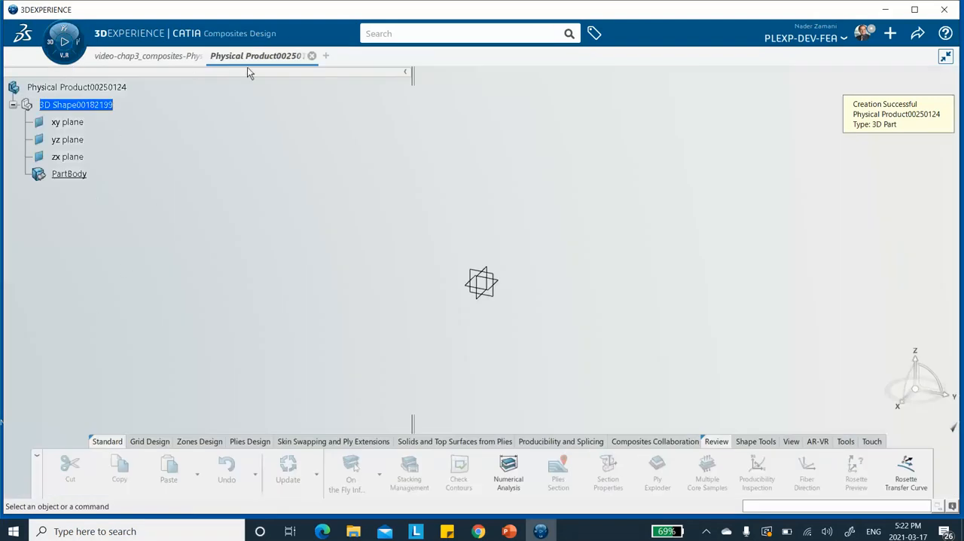
{"action": "left_click", "coordinate": [311, 55]}
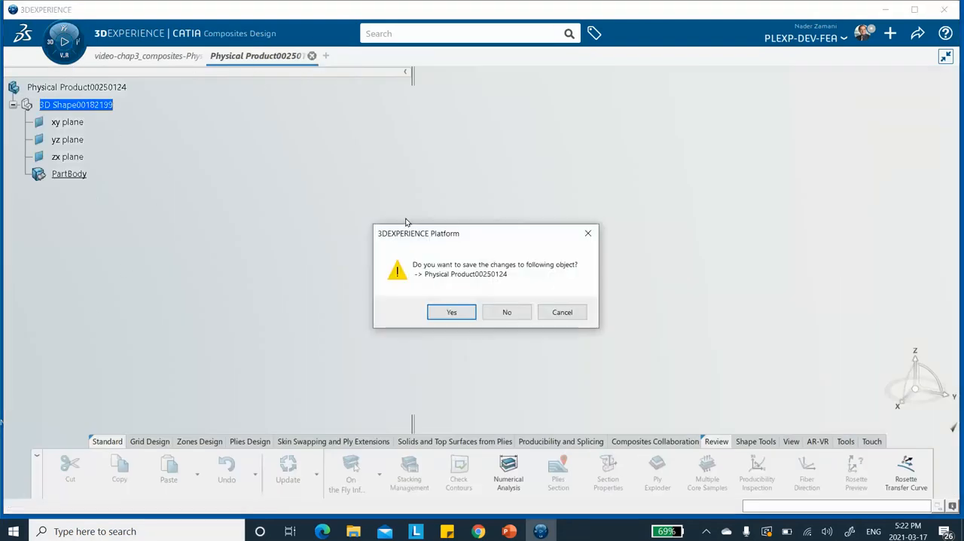
{"action": "left_click", "coordinate": [514, 312]}
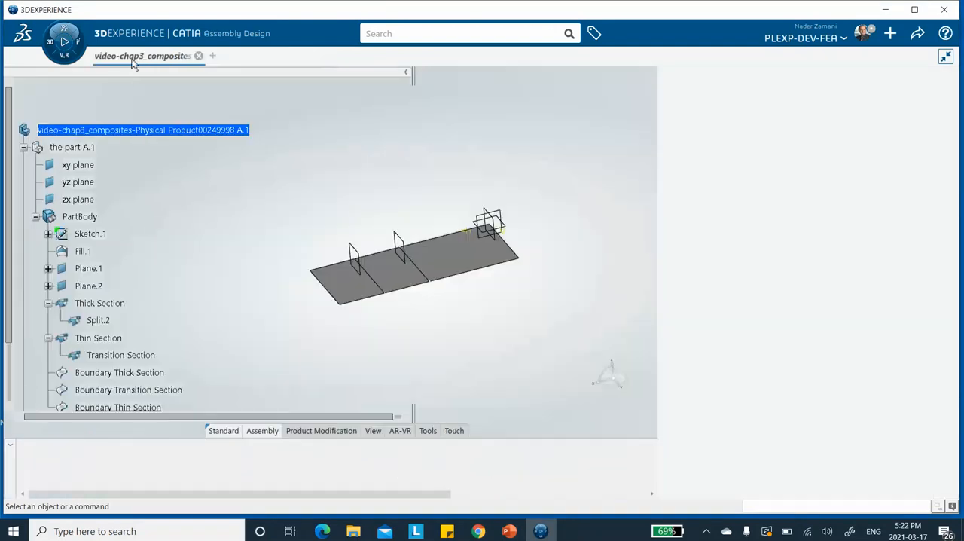
Step: Activate the part A.1 in the existing product for Composites Design and clear the selection
{"action": "left_click", "coordinate": [75, 147]}
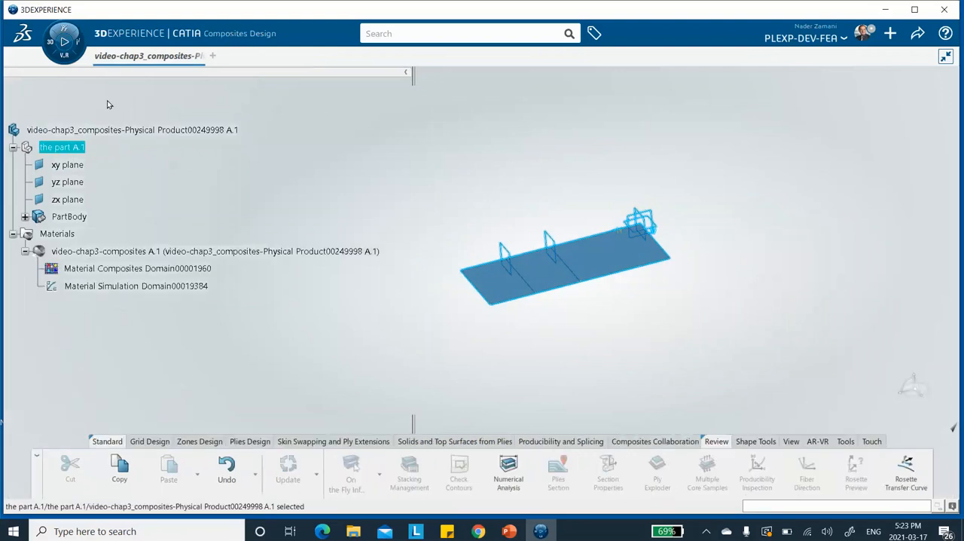
{"action": "left_click", "coordinate": [51, 46]}
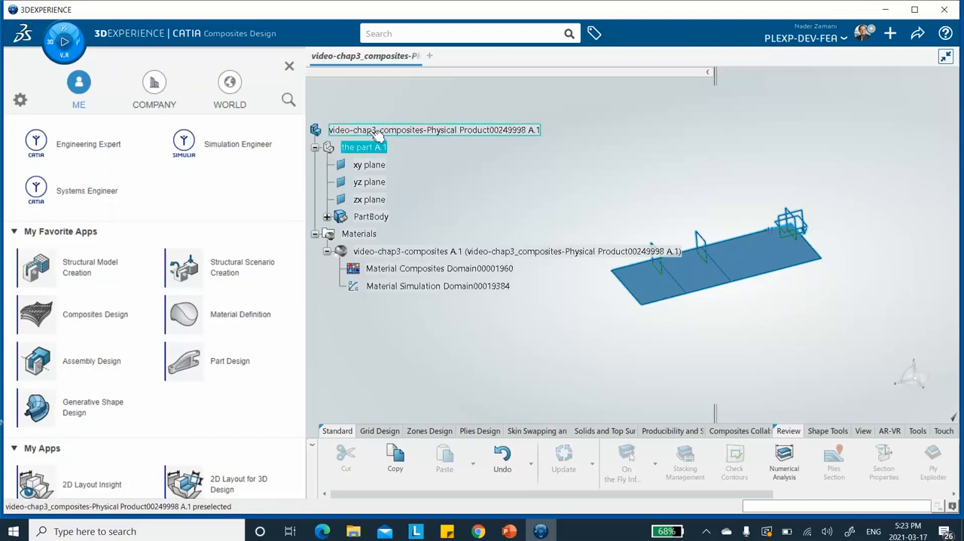
{"action": "left_click", "coordinate": [288, 69]}
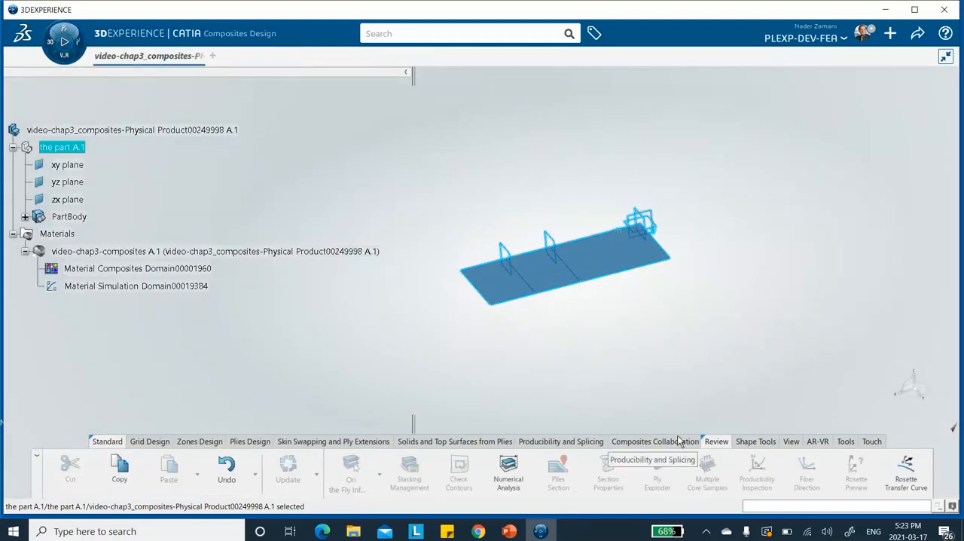
{"action": "left_click", "coordinate": [647, 364]}
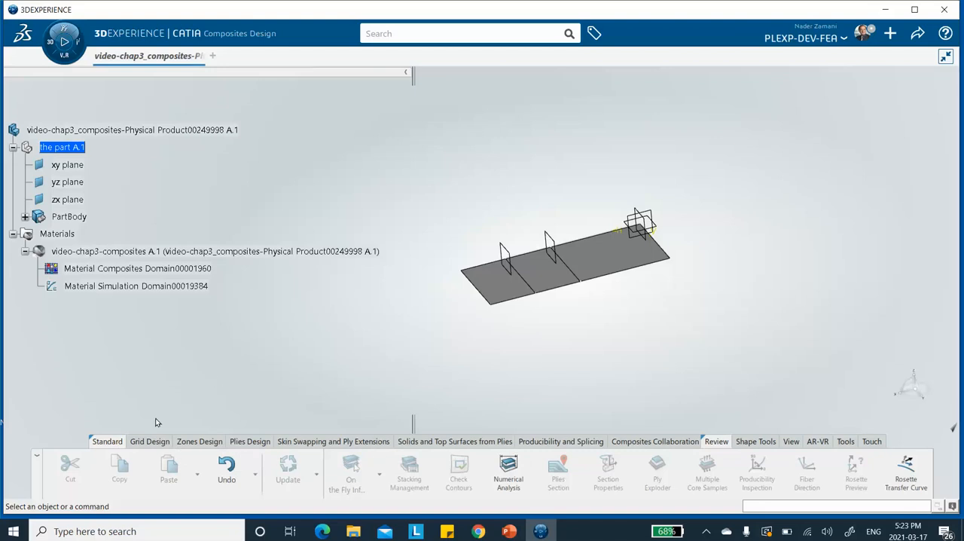
Step: Add video-chap3-composites to the materials in Composites Parameters from the database, selecting it in the Material Definition app
{"action": "left_click", "coordinate": [200, 438]}
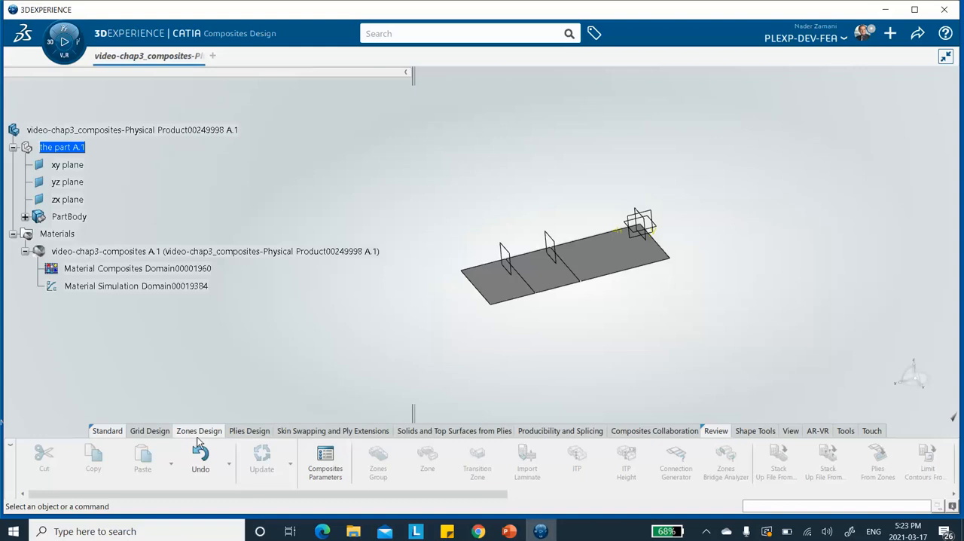
{"action": "left_click", "coordinate": [326, 461]}
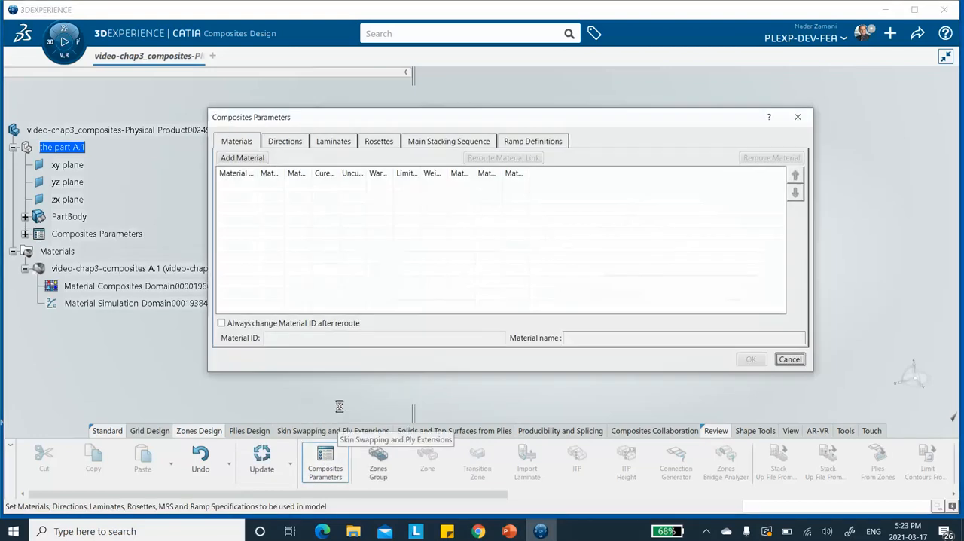
{"action": "left_click", "coordinate": [241, 158]}
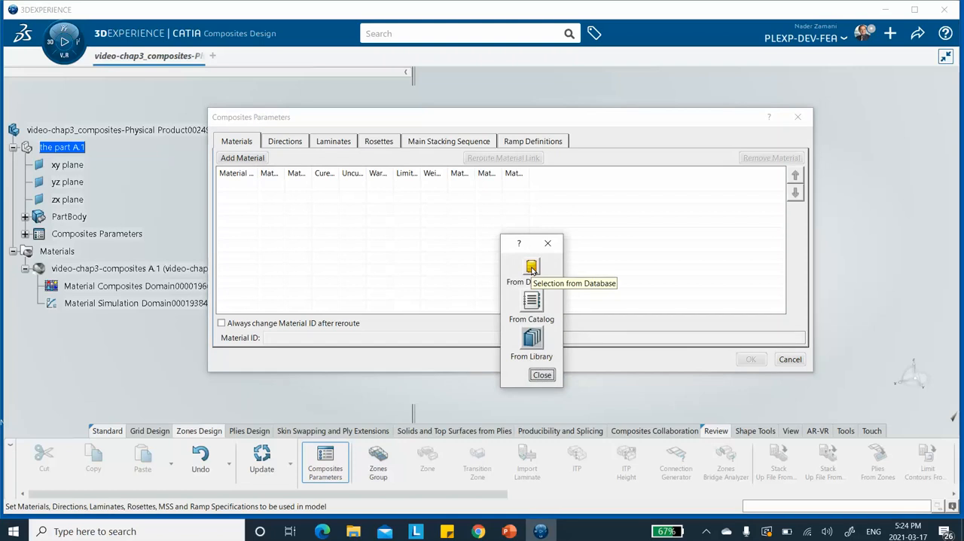
{"action": "left_click", "coordinate": [532, 268]}
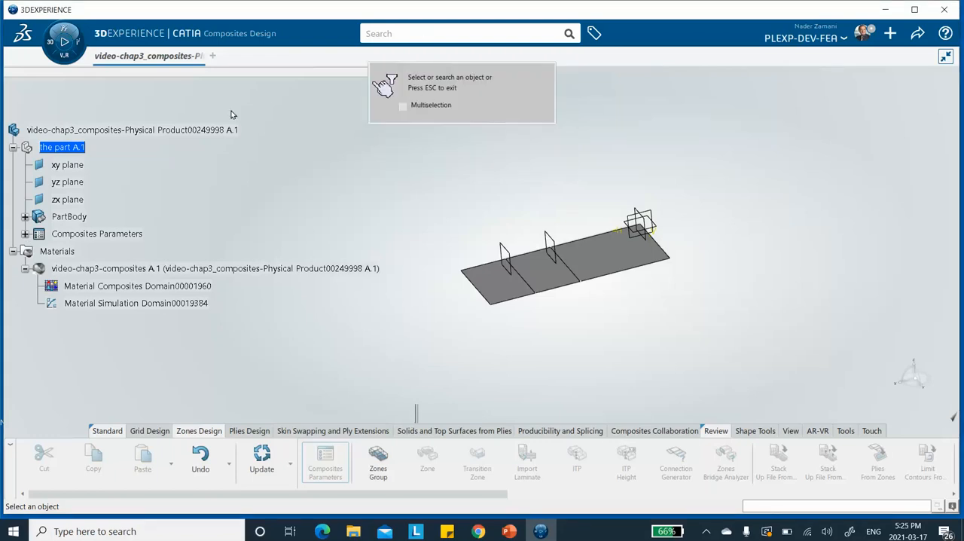
{"action": "left_click", "coordinate": [50, 43]}
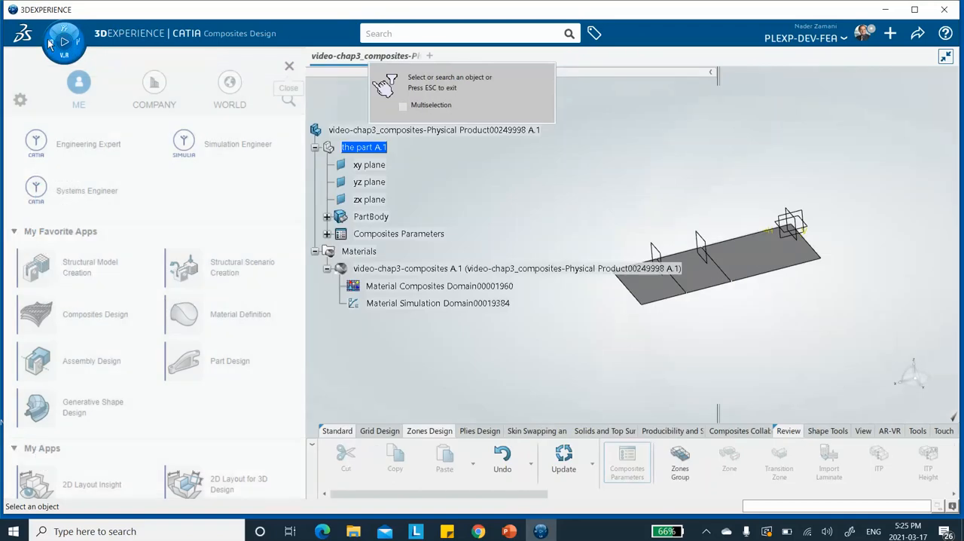
{"action": "left_click", "coordinate": [223, 321]}
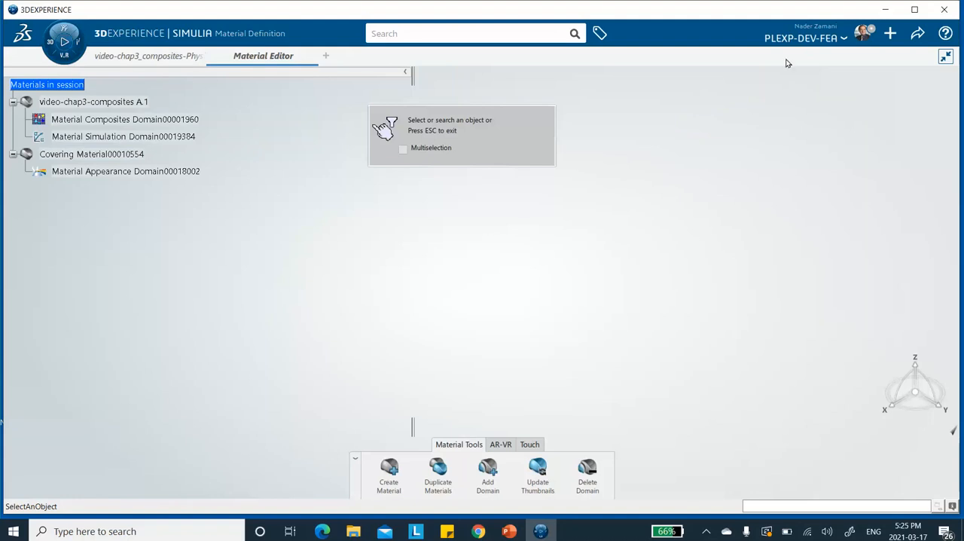
{"action": "left_click", "coordinate": [62, 54]}
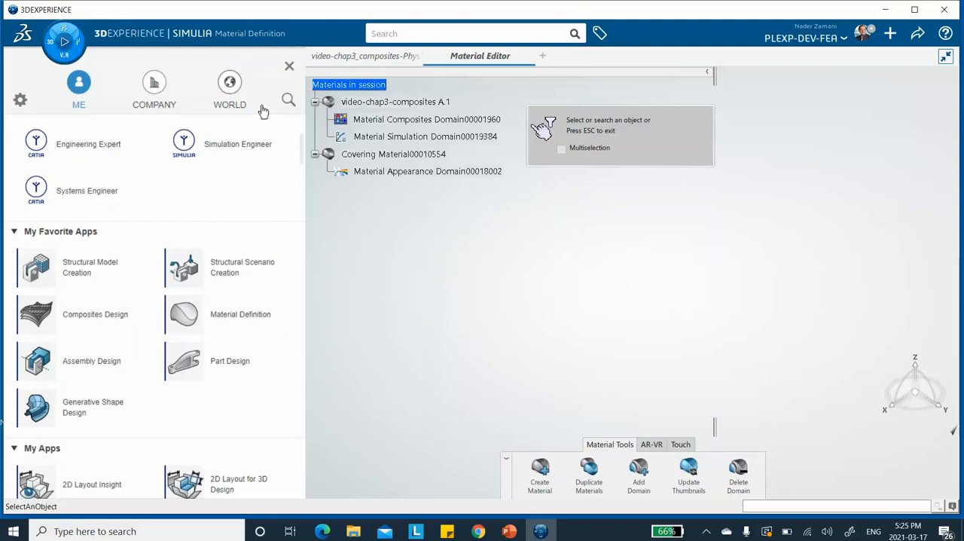
{"action": "left_click", "coordinate": [289, 66]}
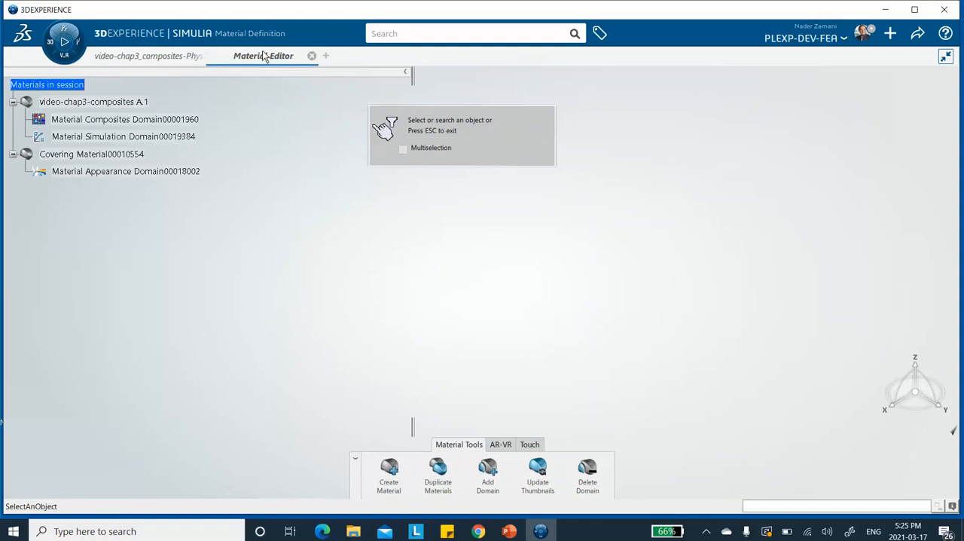
{"action": "left_click", "coordinate": [101, 103]}
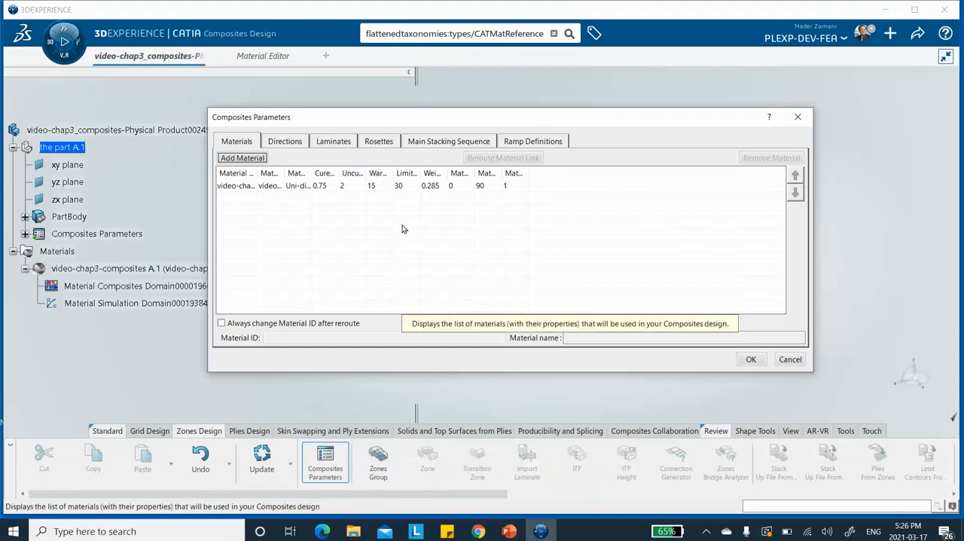
Step: Try to add a Cartesian rosette based on a new standard axis system that is not set as current
{"action": "left_click", "coordinate": [378, 143]}
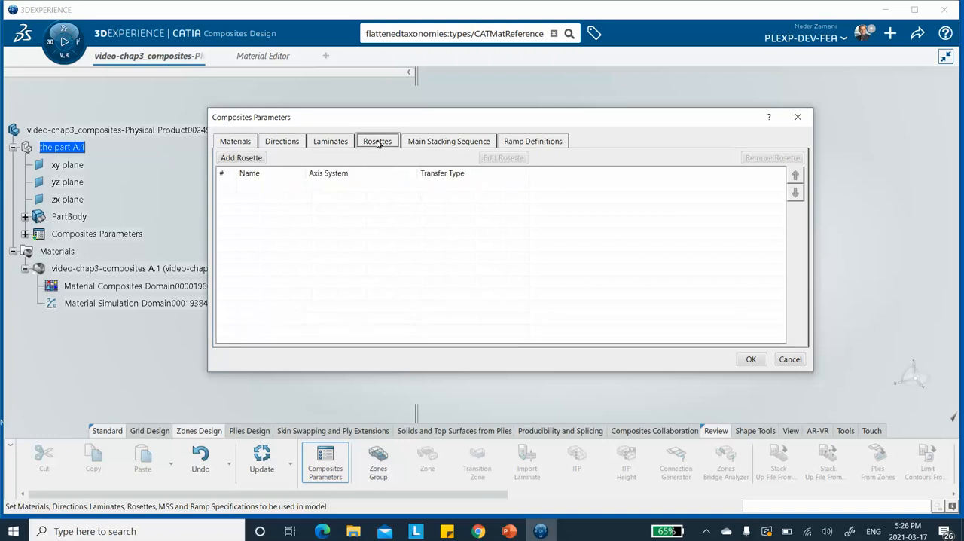
{"action": "left_click", "coordinate": [240, 158]}
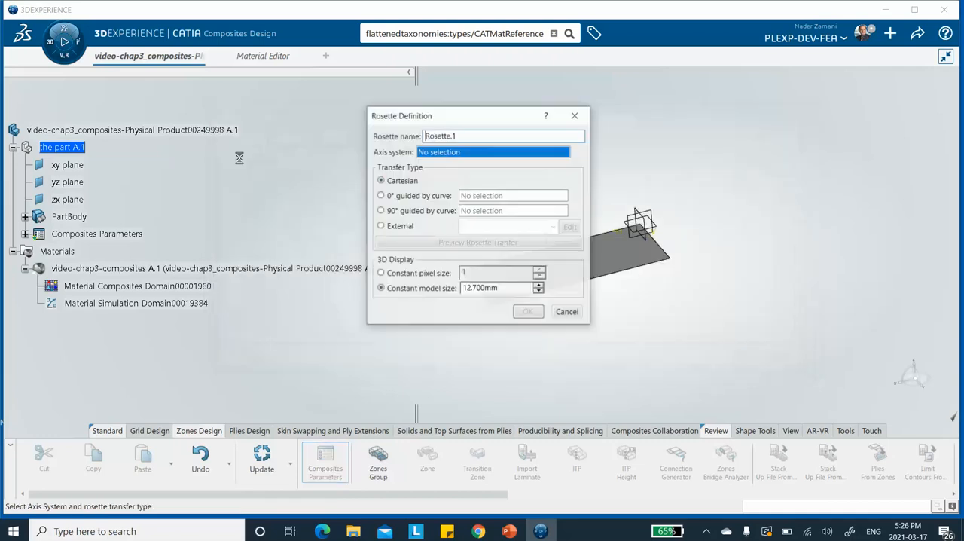
{"action": "right_click", "coordinate": [439, 154]}
{"action": "mouse_move", "coordinate": [468, 163]}
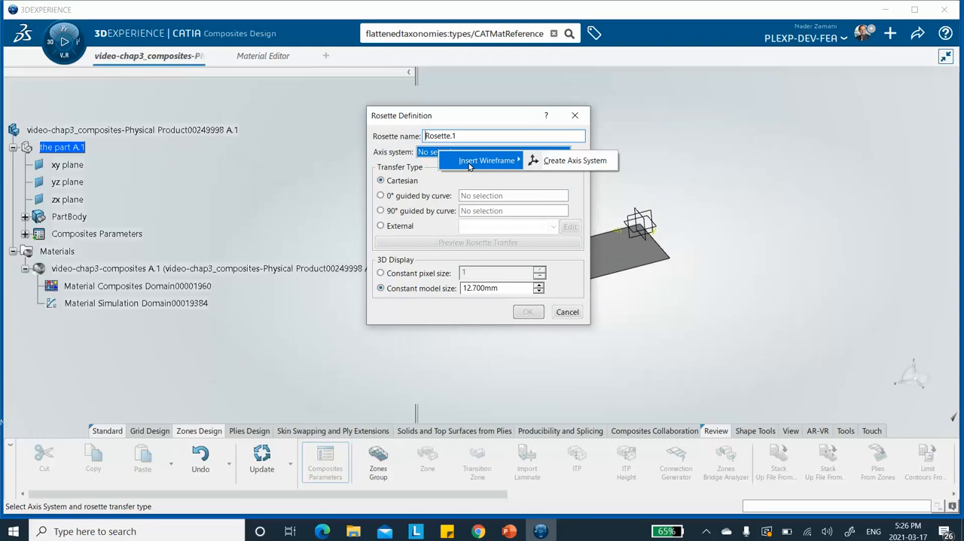
{"action": "left_click", "coordinate": [571, 160]}
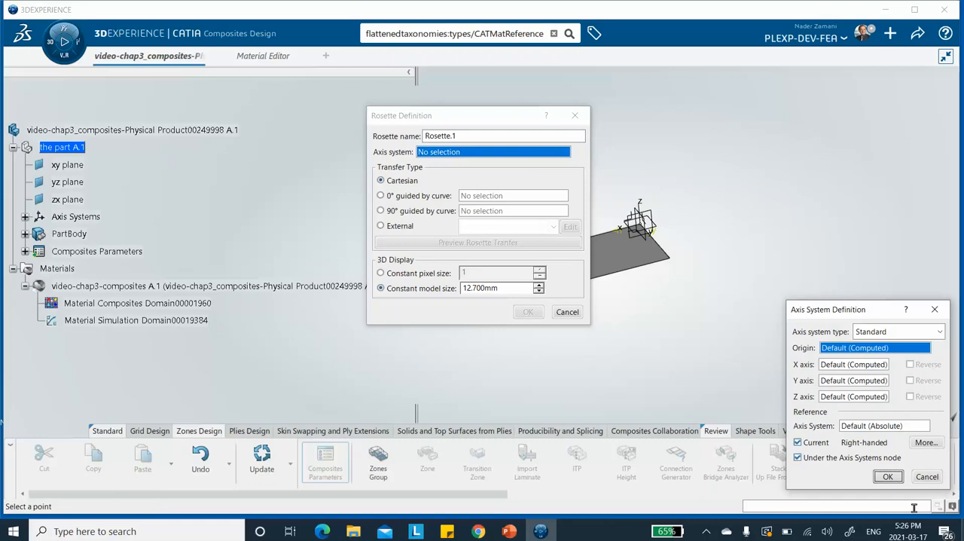
{"action": "left_click", "coordinate": [797, 443]}
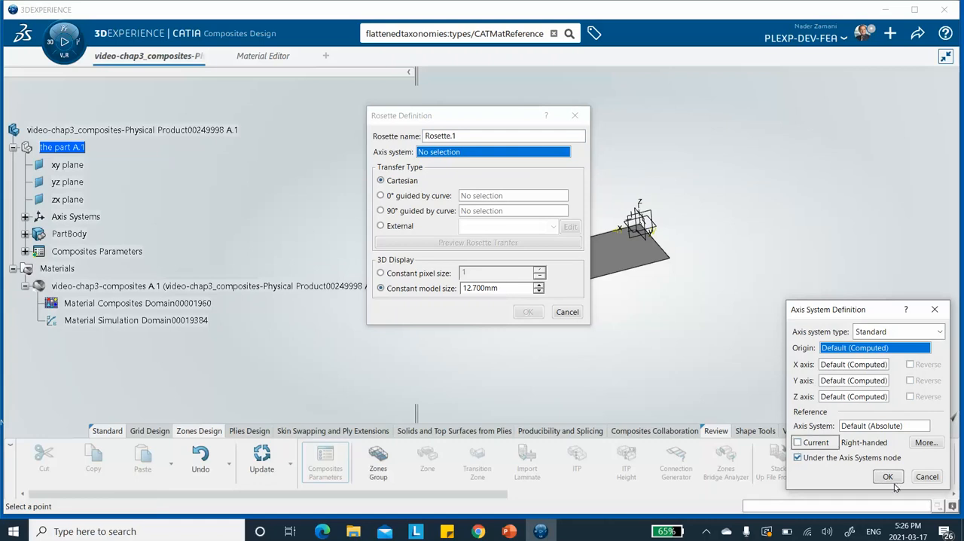
{"action": "left_click", "coordinate": [887, 477]}
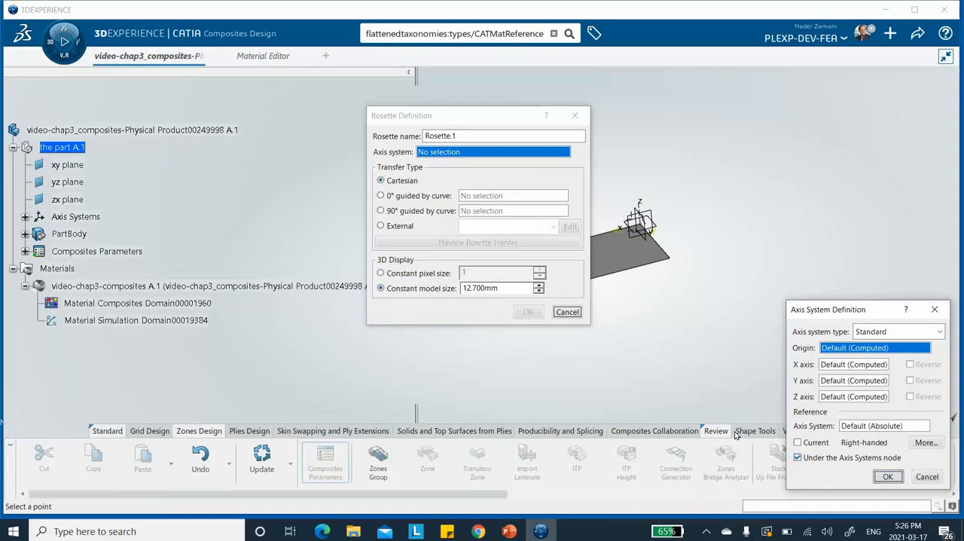
{"action": "left_click", "coordinate": [567, 312]}
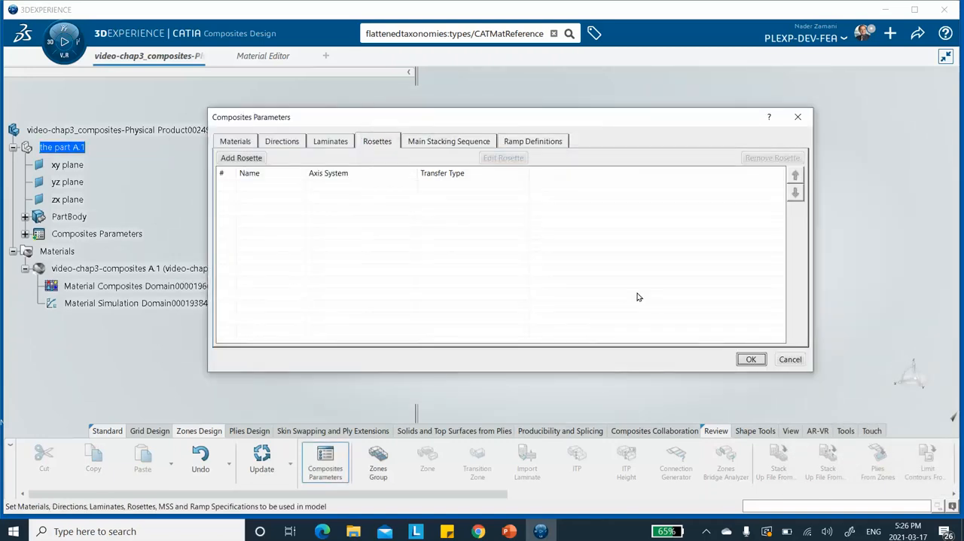
{"action": "left_click_drag", "start_coordinate": [513, 119], "coordinate": [469, 328]}
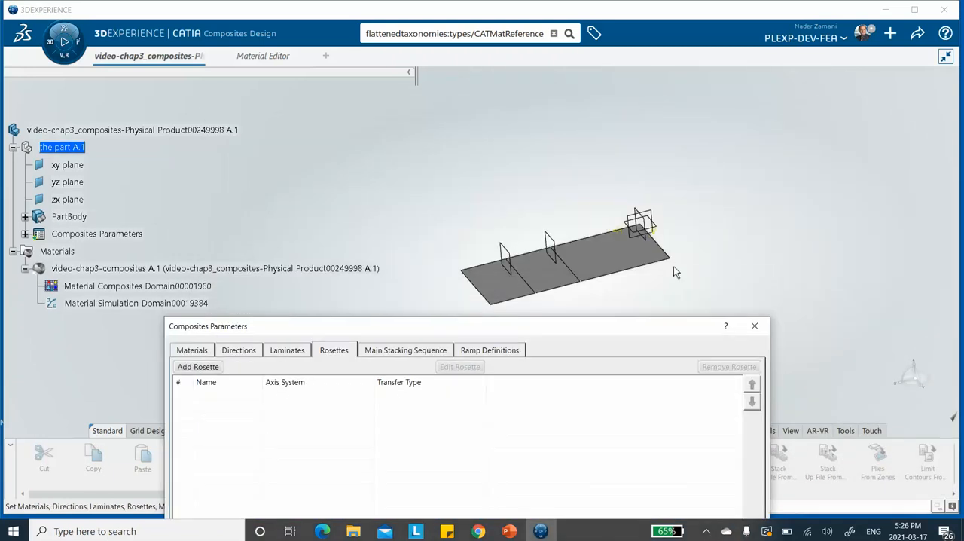
{"action": "middle_click_drag", "start_coordinate": [647, 147], "coordinate": [642, 84]}
{"action": "middle_click_drag", "start_coordinate": [646, 213], "coordinate": [446, 299]}
{"action": "middle_click_drag", "start_coordinate": [689, 228], "coordinate": [697, 303]}
{"action": "left_click_drag", "start_coordinate": [630, 326], "coordinate": [616, 131]}
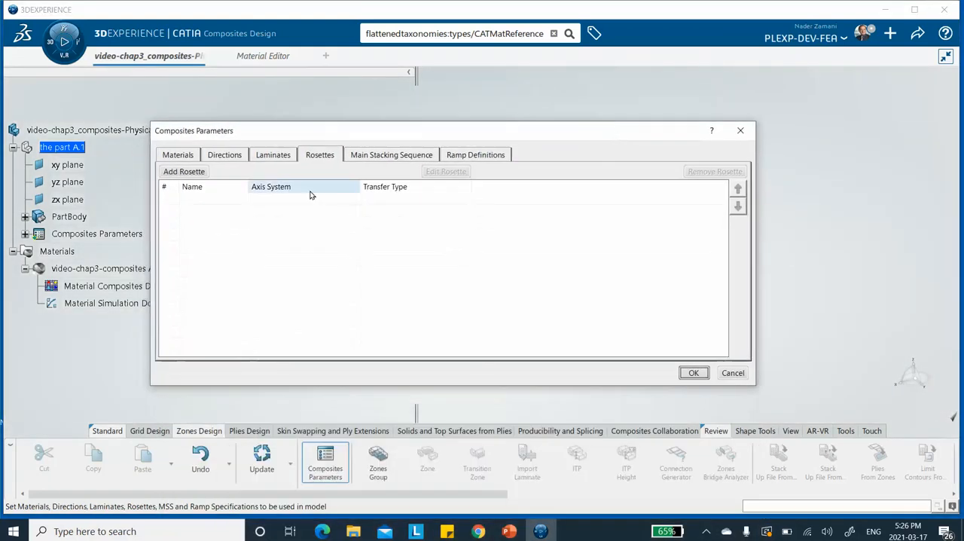
Step: Add a rosette with Cartesian transfer, based on a new standard axis system with default origin and axes set as current
{"action": "left_click", "coordinate": [188, 172]}
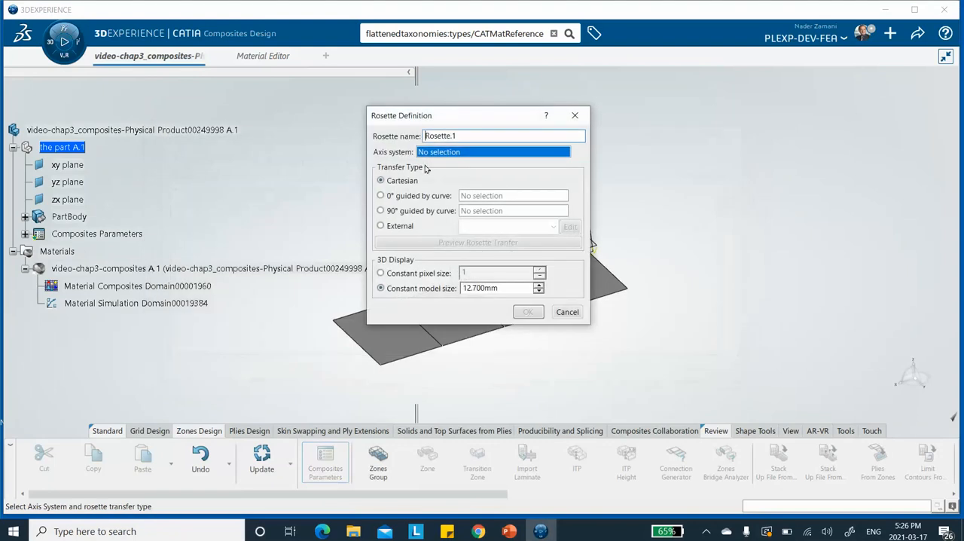
{"action": "right_click", "coordinate": [433, 154]}
{"action": "mouse_move", "coordinate": [489, 160]}
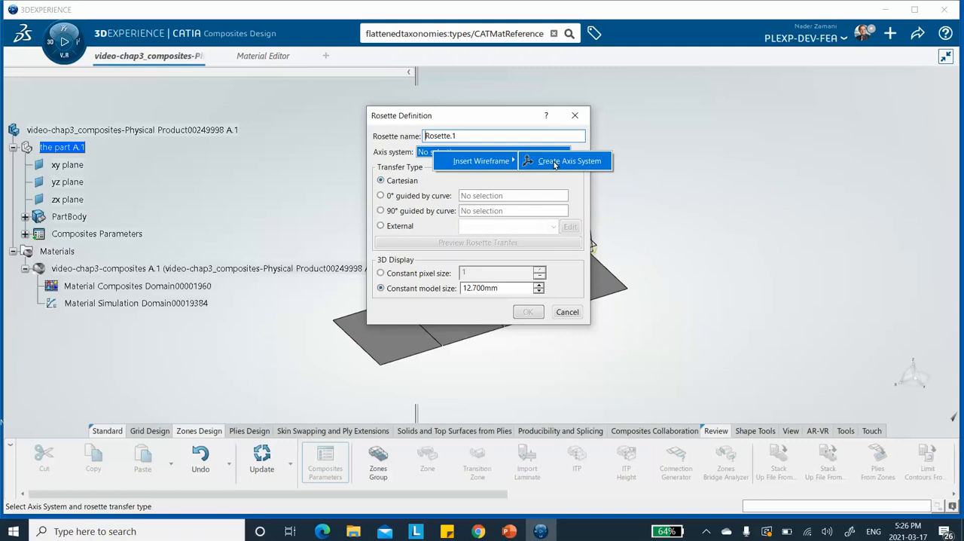
{"action": "left_click", "coordinate": [557, 161]}
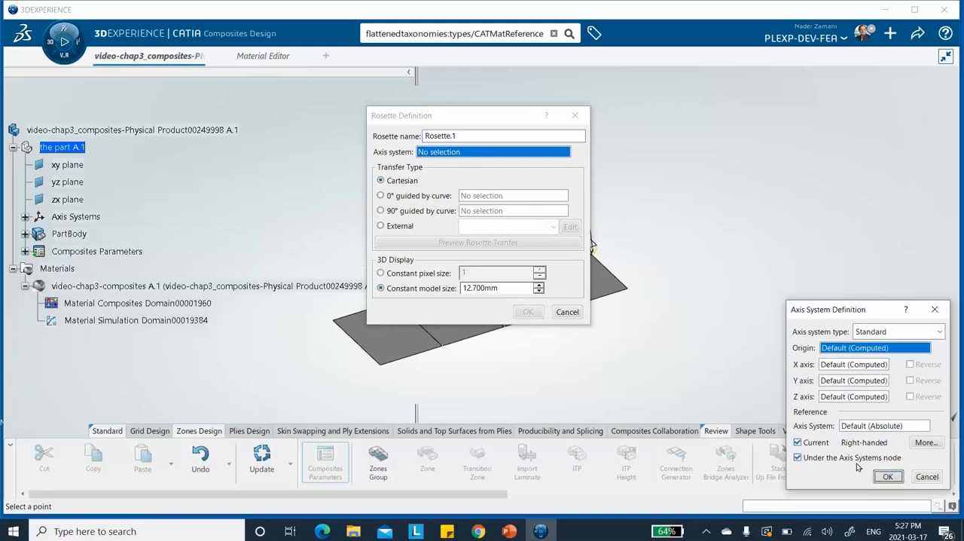
{"action": "left_click", "coordinate": [889, 477]}
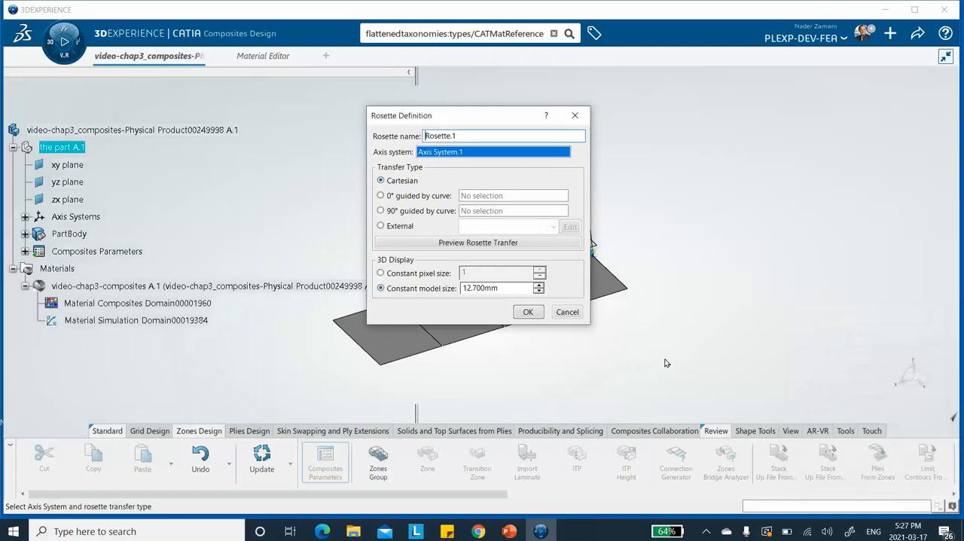
{"action": "left_click_drag", "start_coordinate": [500, 125], "coordinate": [305, 166]}
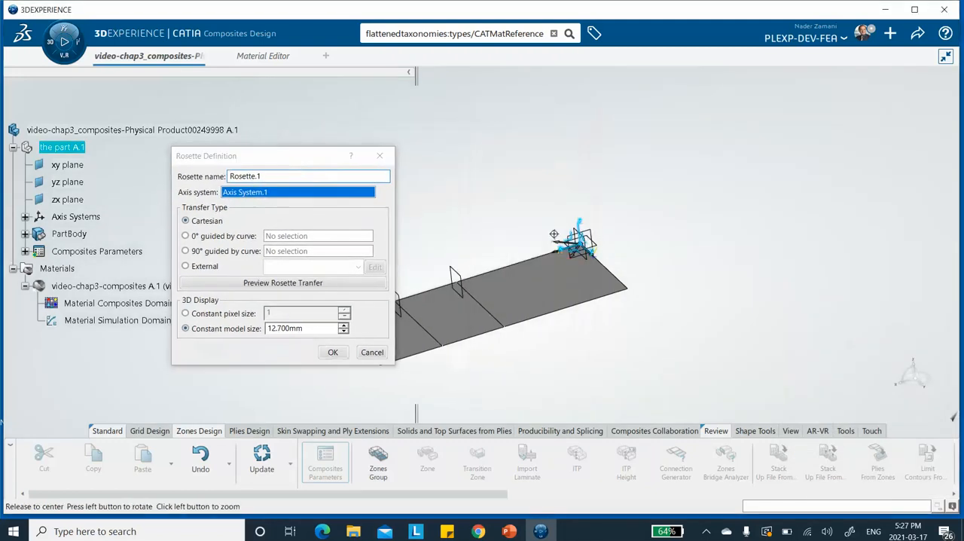
{"action": "middle_click_drag", "start_coordinate": [508, 145], "coordinate": [474, 87]}
{"action": "middle_click_drag", "start_coordinate": [697, 276], "coordinate": [591, 324]}
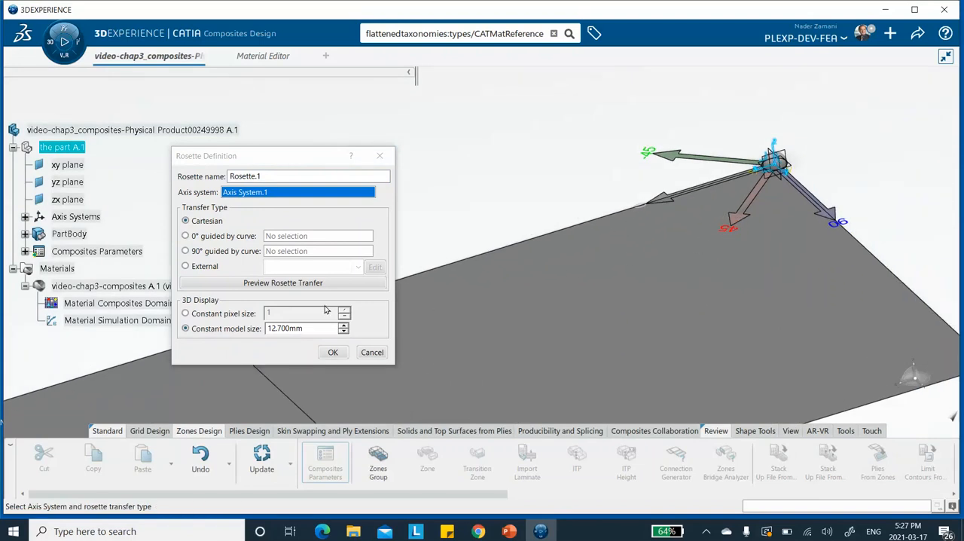
{"action": "left_click", "coordinate": [333, 352]}
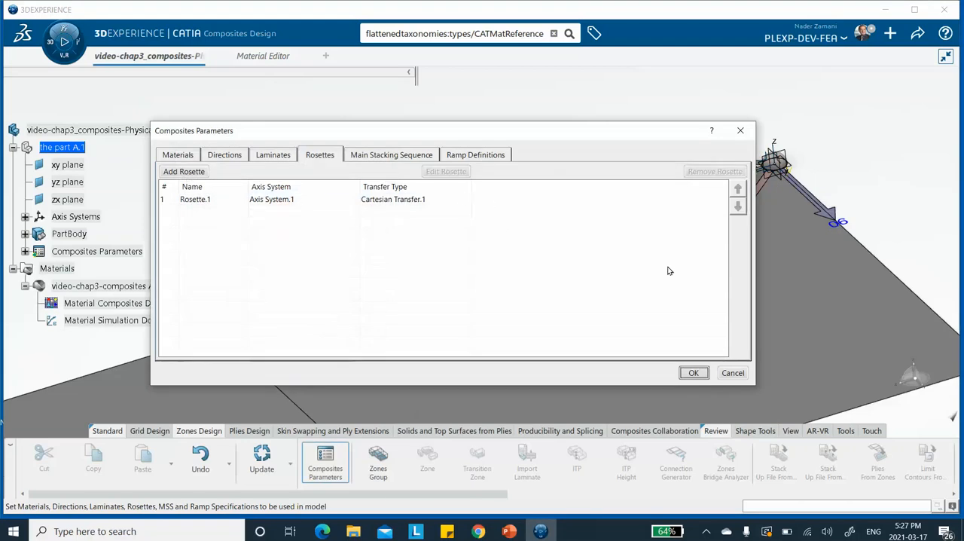
{"action": "middle_click_drag", "start_coordinate": [797, 176], "coordinate": [798, 206]}
{"action": "left_click_drag", "start_coordinate": [420, 139], "coordinate": [448, 96]}
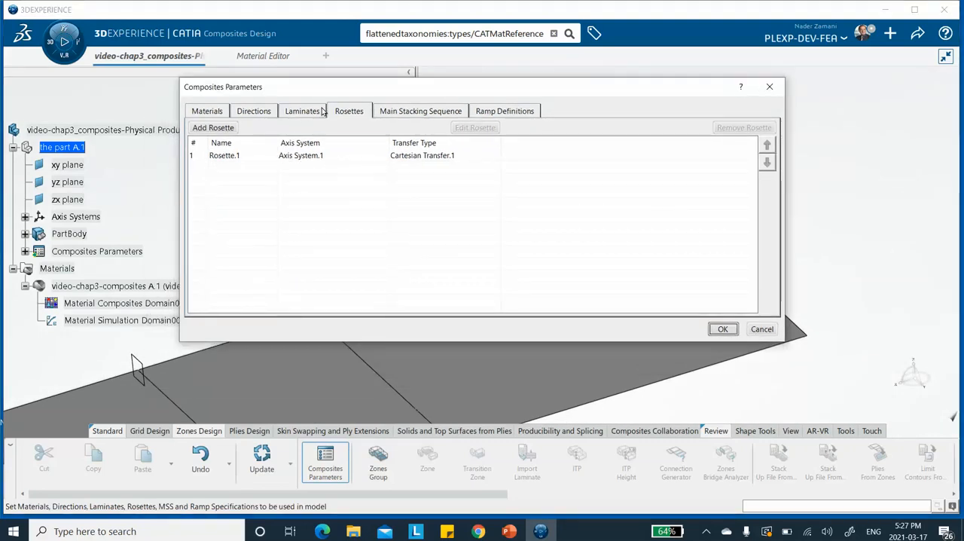
Step: Add a first laminate defined by stacking sequence, using video-chap3-composites with a 90 ply as its first layer
{"action": "left_click", "coordinate": [292, 115]}
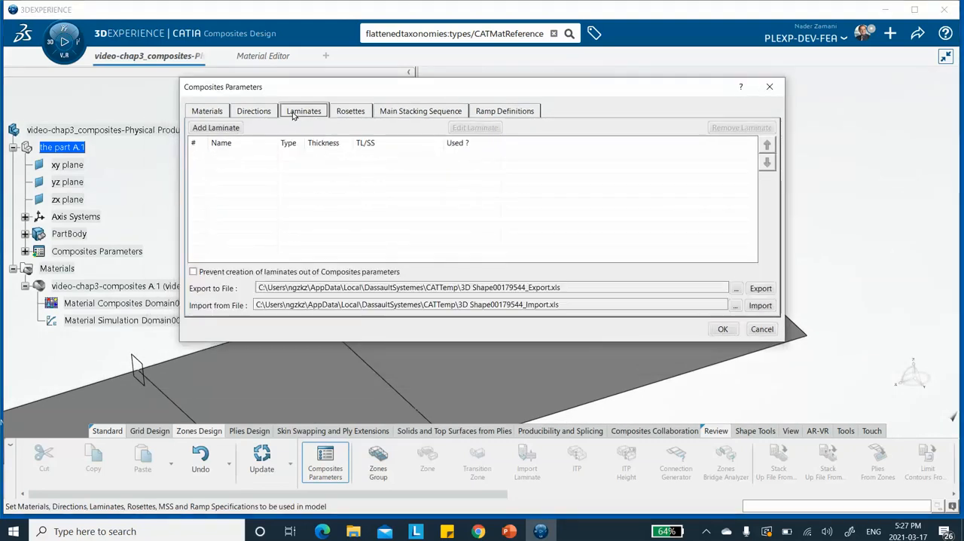
{"action": "left_click", "coordinate": [224, 132]}
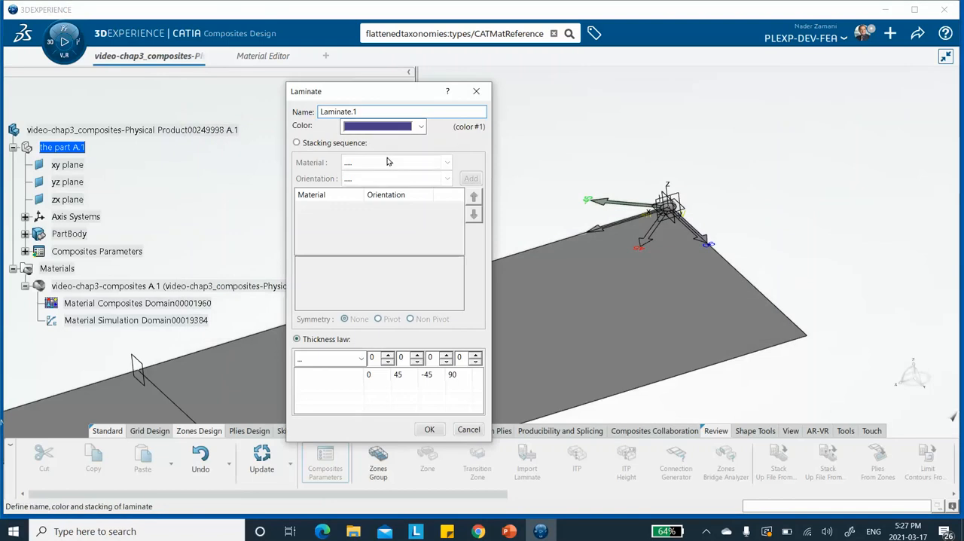
{"action": "left_click", "coordinate": [296, 143]}
{"action": "left_click", "coordinate": [444, 163]}
{"action": "left_click", "coordinate": [423, 192]}
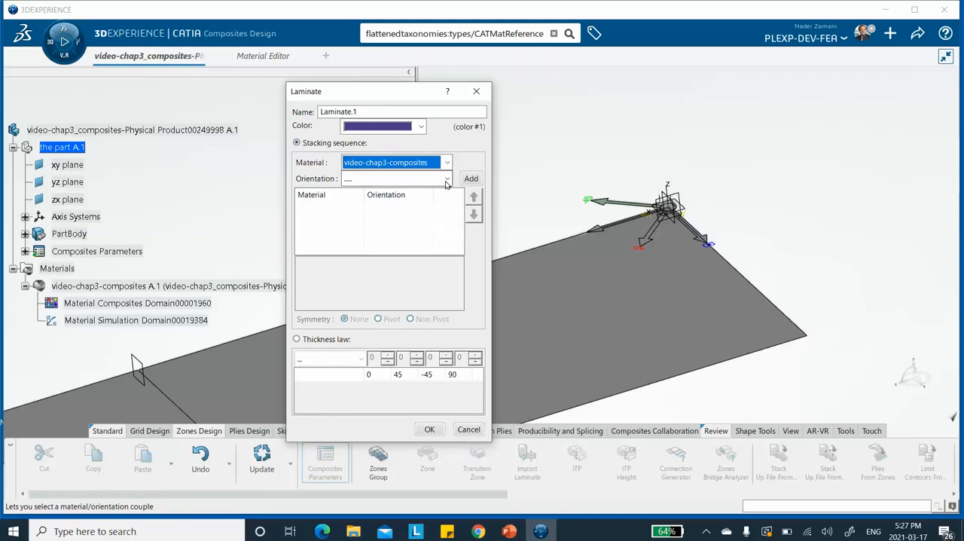
{"action": "left_click", "coordinate": [446, 178]}
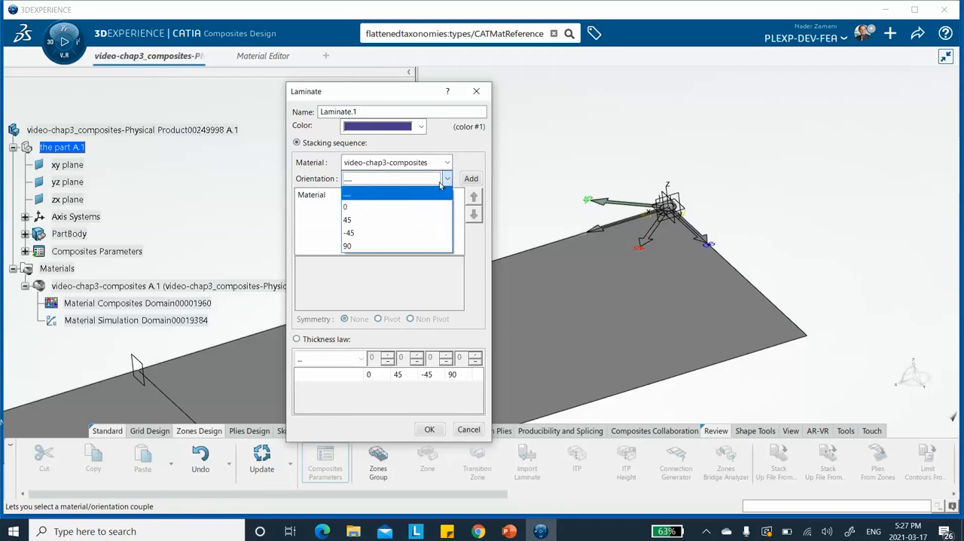
{"action": "left_click", "coordinate": [412, 245]}
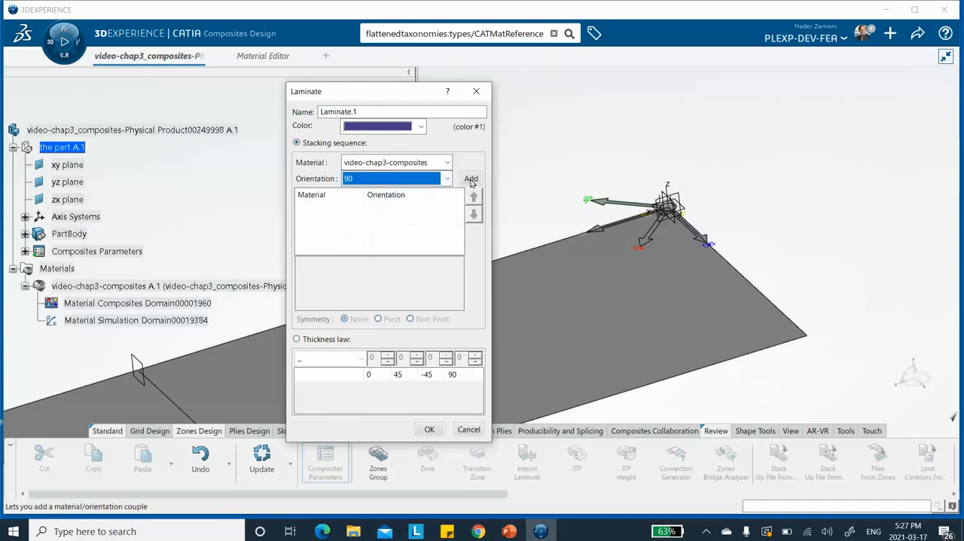
{"action": "left_click", "coordinate": [471, 178]}
Step: Complete the first laminate's stacking sequence with plies at 0, 0 and 90, and accept the laminate
{"action": "left_click", "coordinate": [447, 178]}
{"action": "left_click", "coordinate": [406, 200]}
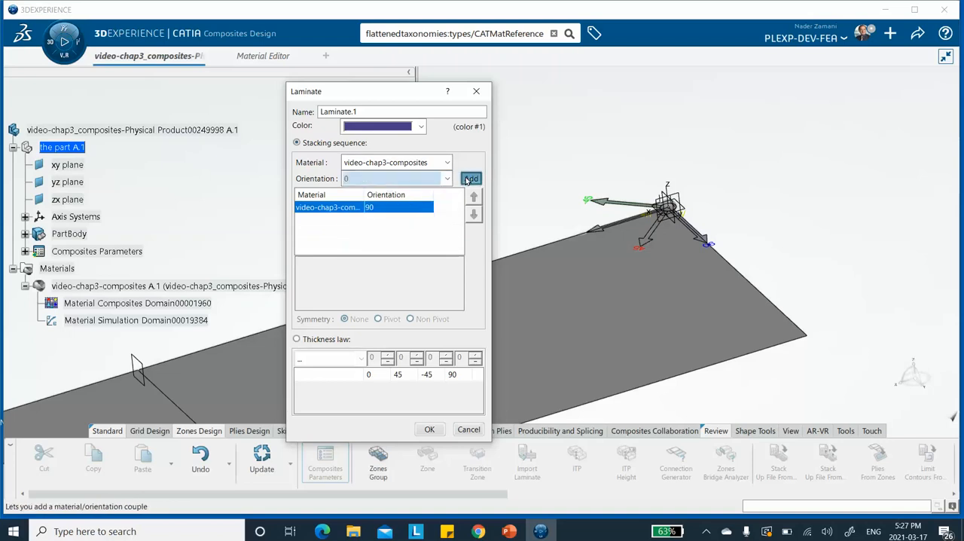
{"action": "left_click", "coordinate": [471, 178]}
{"action": "left_click", "coordinate": [380, 181]}
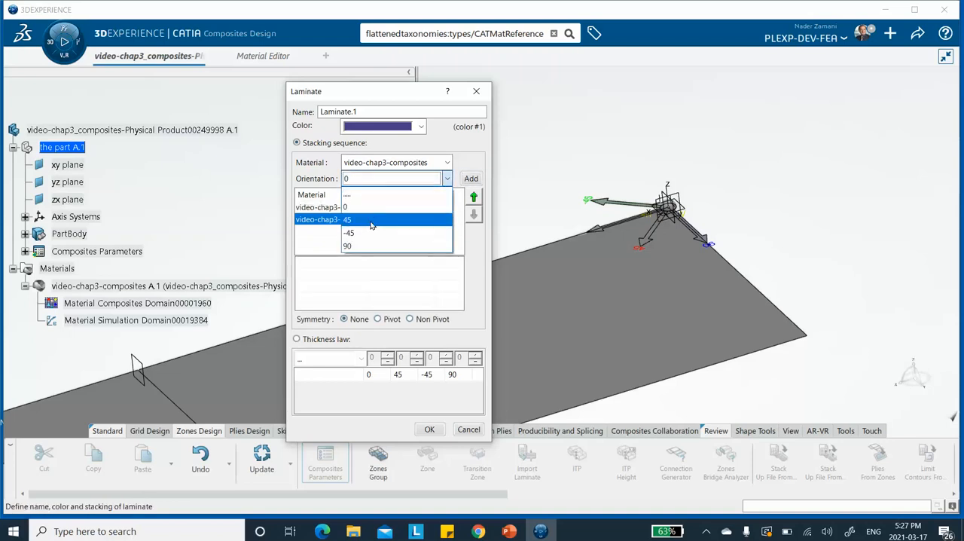
{"action": "left_click", "coordinate": [369, 209]}
{"action": "left_click", "coordinate": [468, 181]}
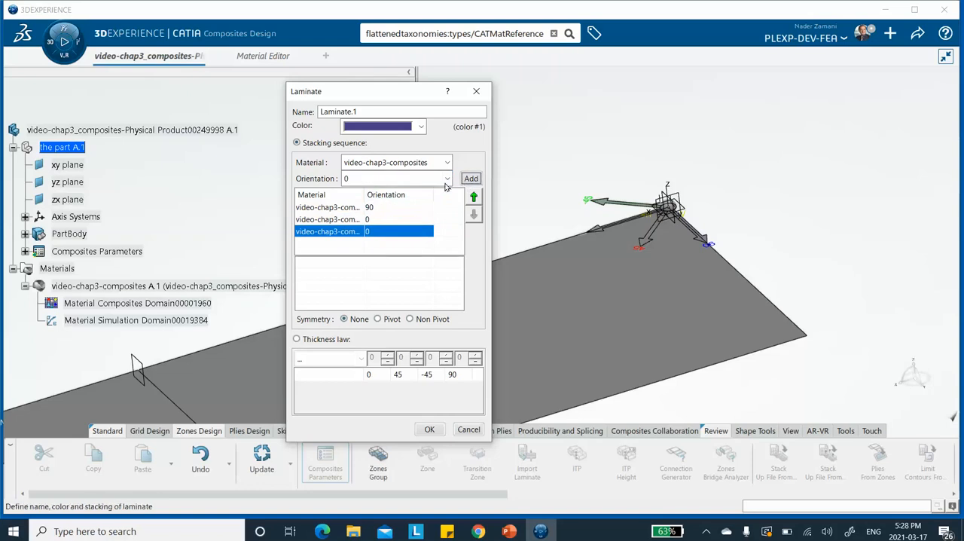
{"action": "left_click", "coordinate": [385, 178]}
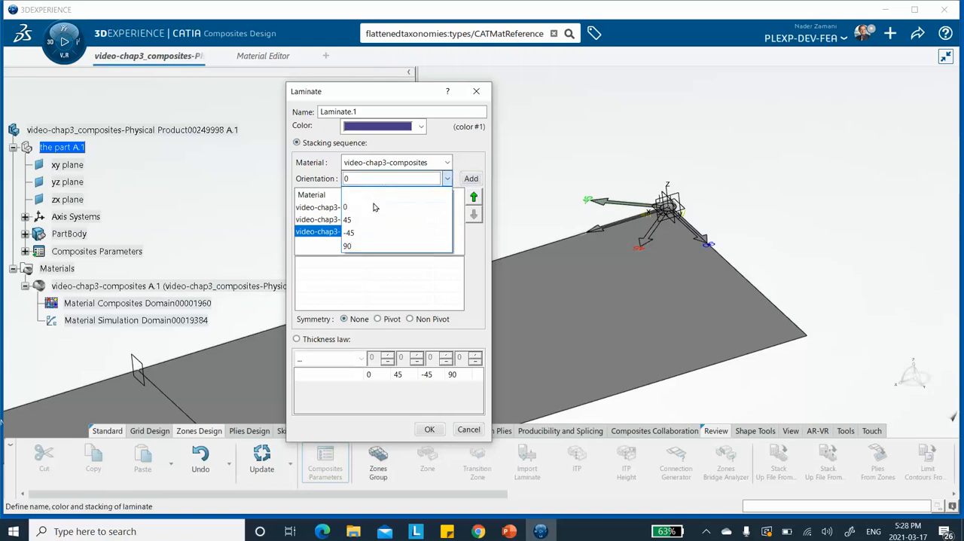
{"action": "left_click", "coordinate": [361, 246]}
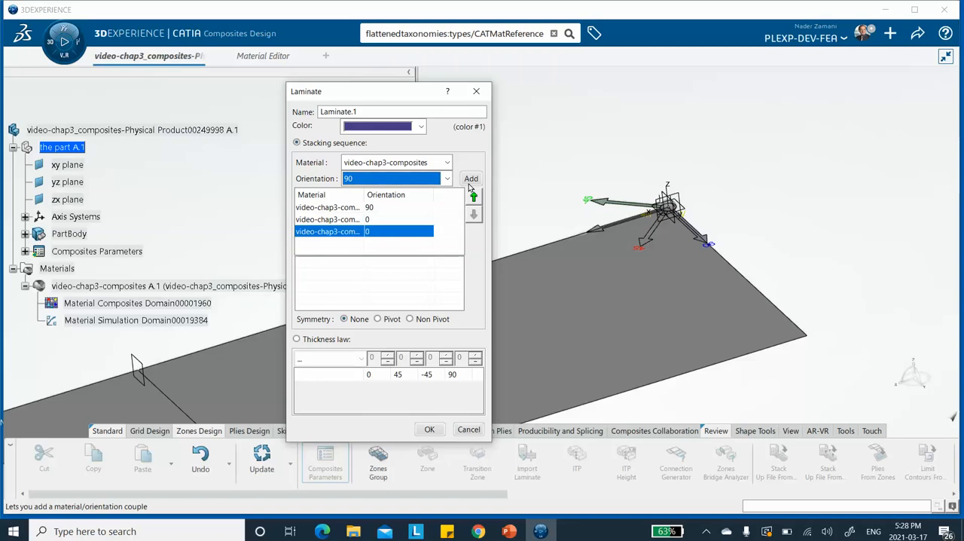
{"action": "left_click", "coordinate": [470, 179]}
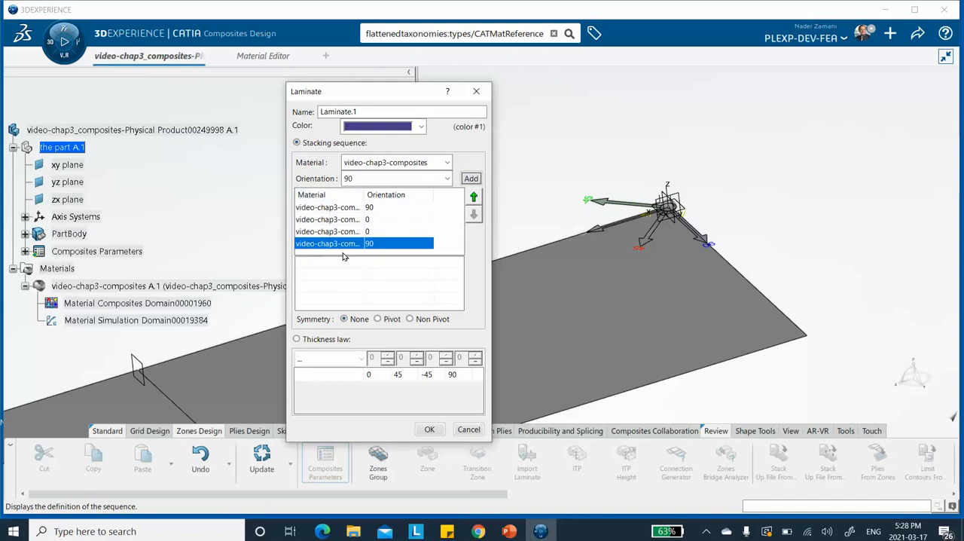
{"action": "left_click", "coordinate": [428, 429]}
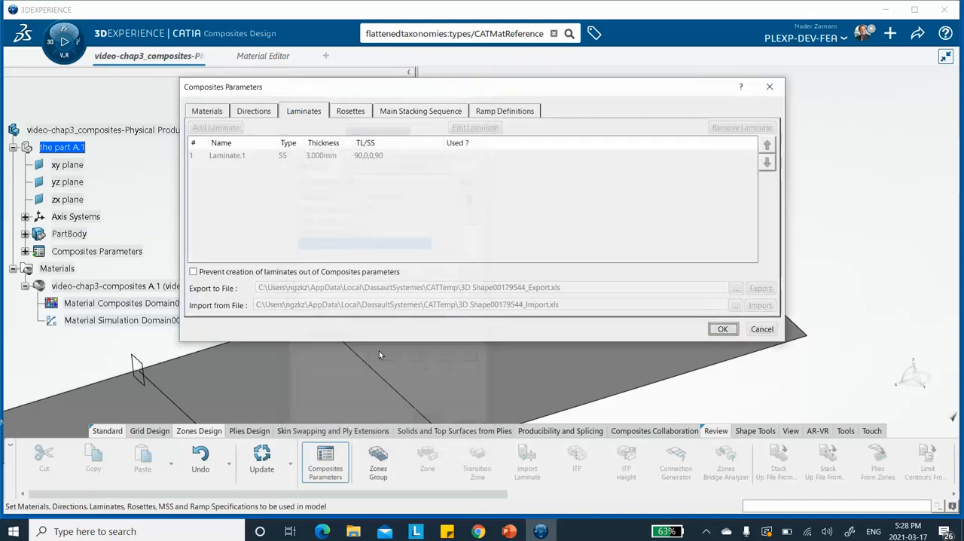
Step: Add a second stacking-sequence laminate of video-chap3-composites, starting with a 90 ply
{"action": "left_click", "coordinate": [219, 128]}
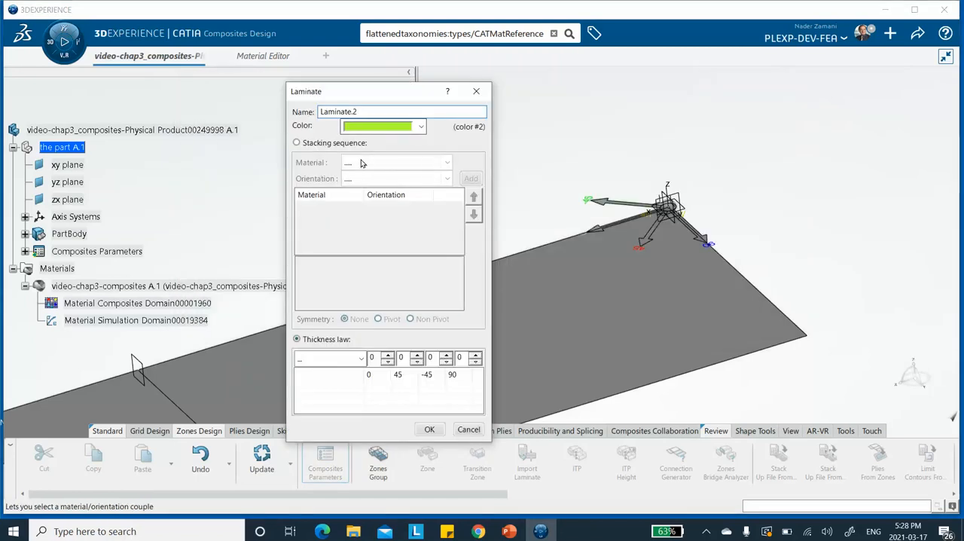
{"action": "left_click", "coordinate": [297, 143]}
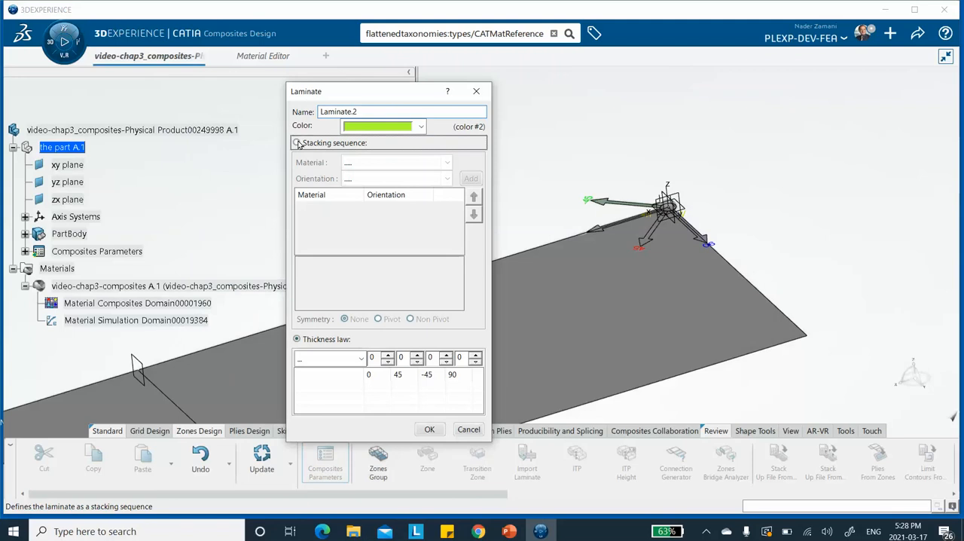
{"action": "left_click", "coordinate": [381, 162]}
{"action": "left_click", "coordinate": [378, 192]}
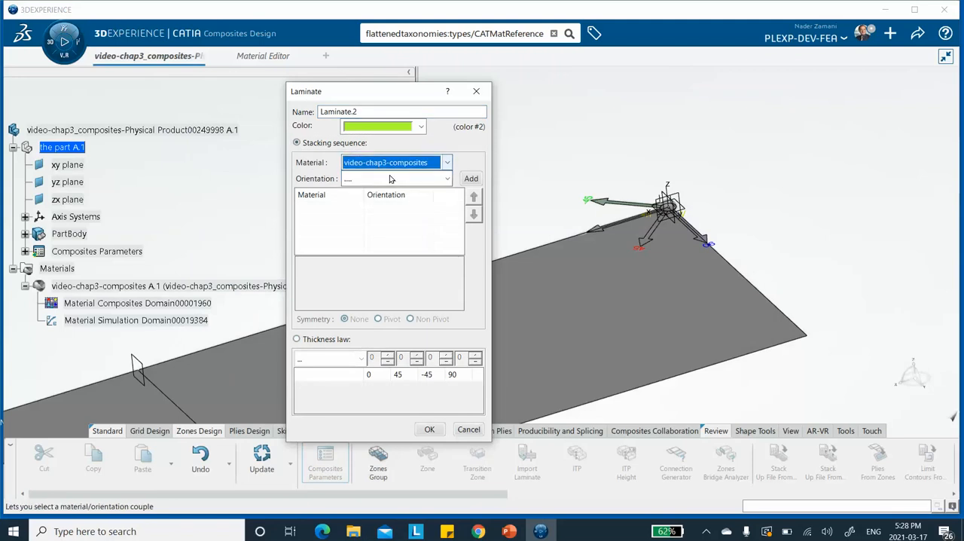
{"action": "left_click", "coordinate": [447, 179]}
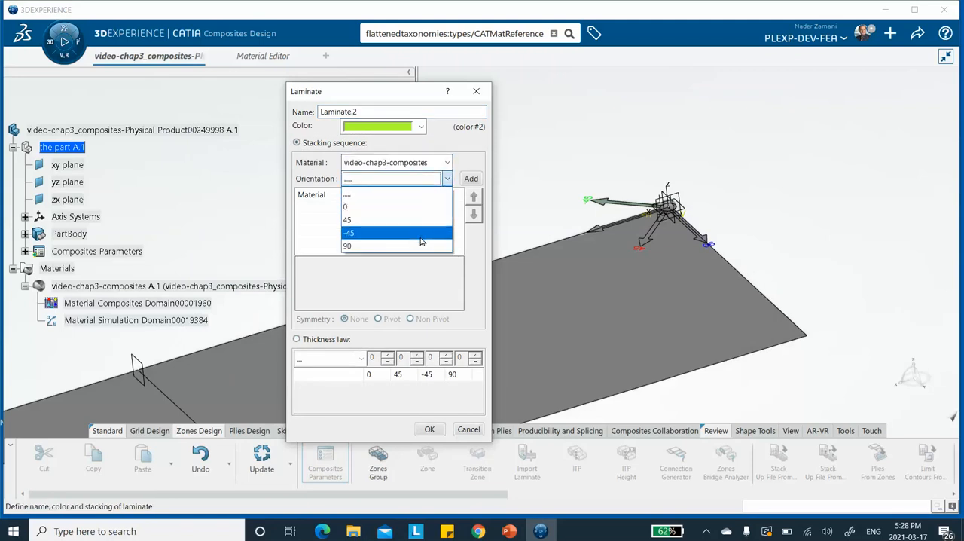
{"action": "left_click", "coordinate": [419, 246]}
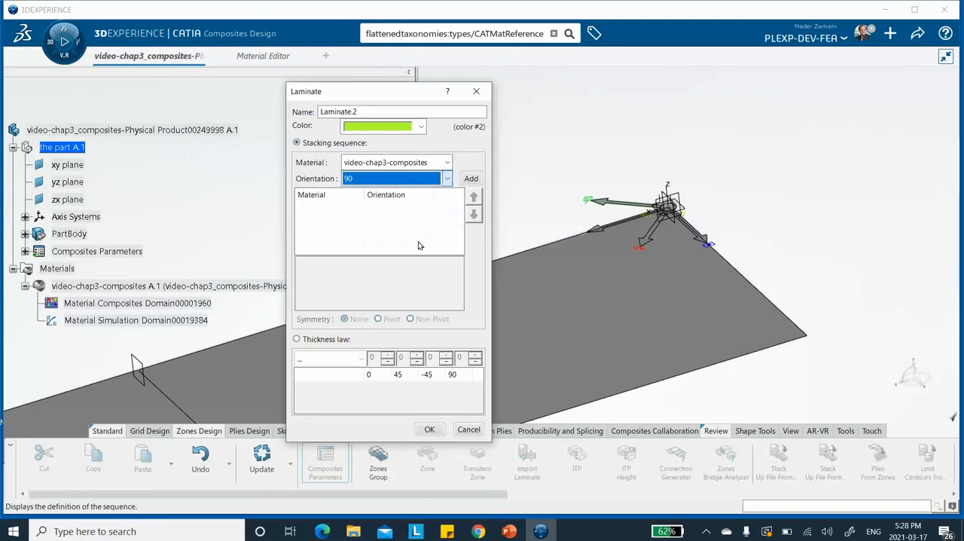
{"action": "left_click", "coordinate": [470, 179]}
Step: Complete the second laminate's stacking sequence with two 0 plies and accept it
{"action": "left_click", "coordinate": [450, 180]}
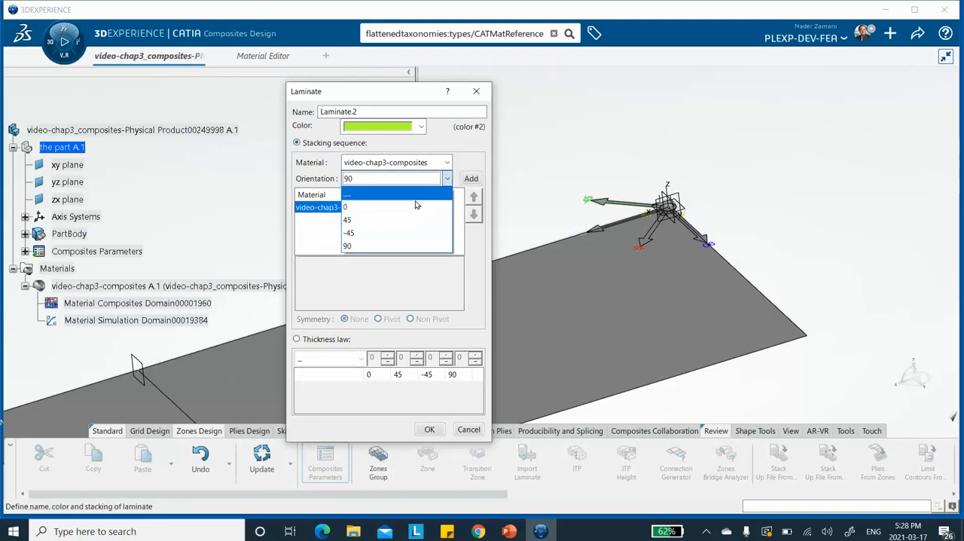
{"action": "left_click", "coordinate": [418, 205]}
{"action": "left_click", "coordinate": [471, 179]}
{"action": "left_click", "coordinate": [447, 178]}
{"action": "left_click", "coordinate": [420, 206]}
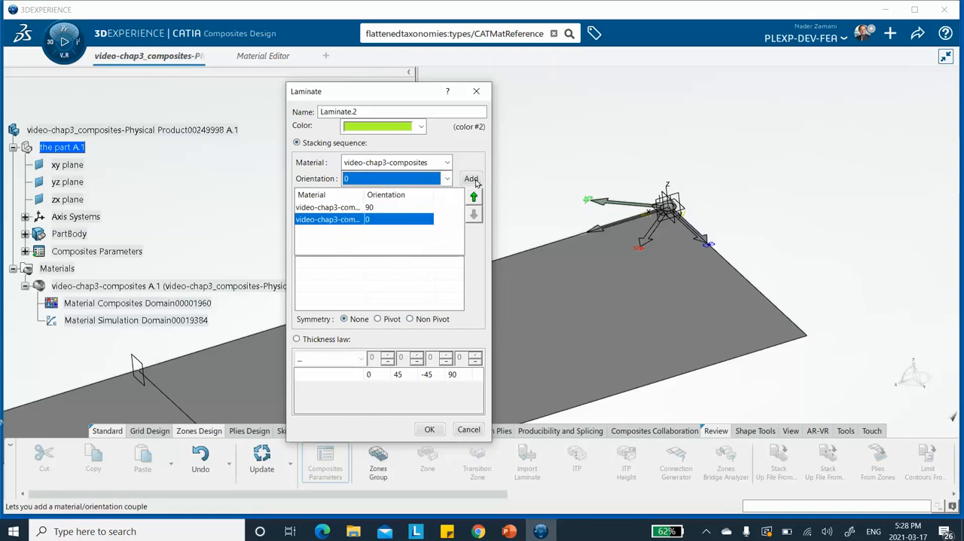
{"action": "left_click", "coordinate": [471, 179]}
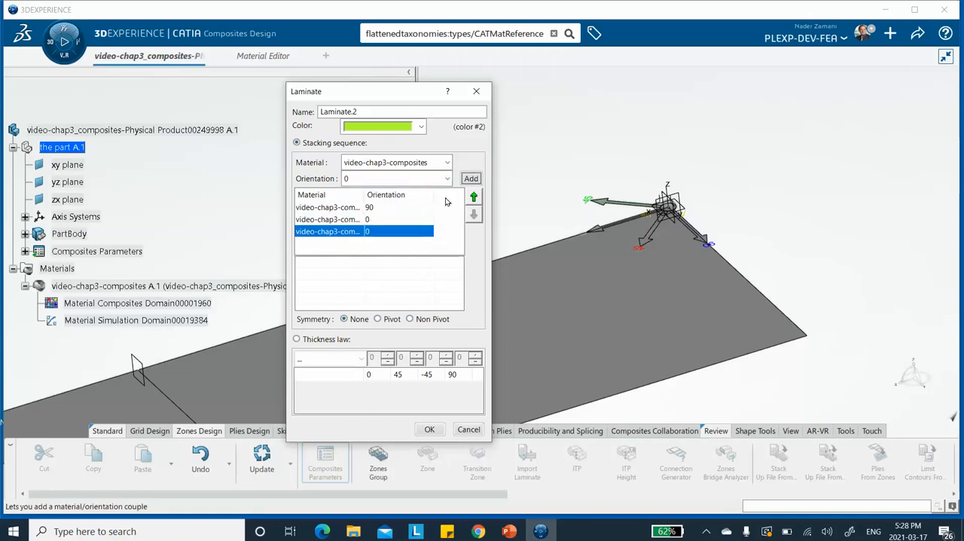
{"action": "left_click", "coordinate": [430, 428]}
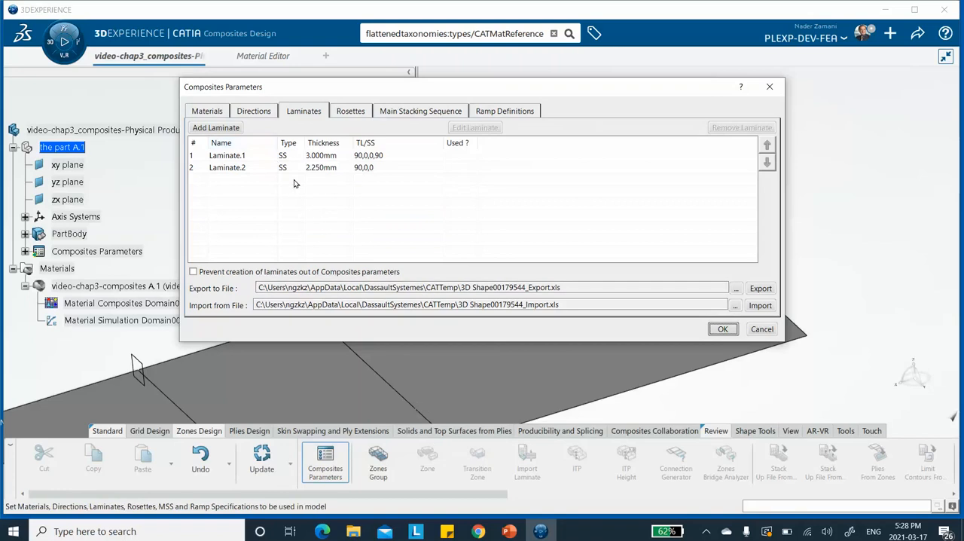
Step: Add a third laminate defined by stacking sequence, using video-chap3-composites with a 90 ply as its first layer
{"action": "left_click", "coordinate": [226, 128]}
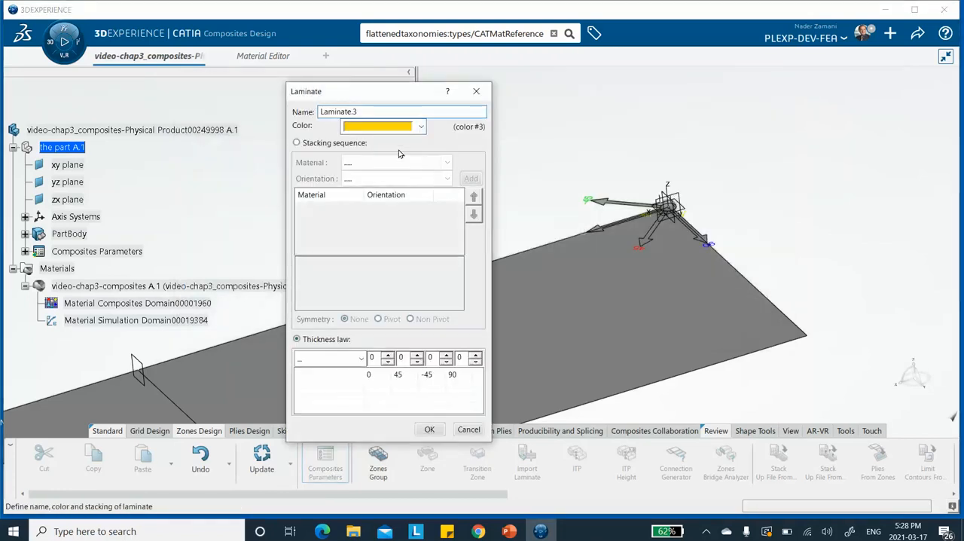
{"action": "left_click", "coordinate": [298, 143]}
{"action": "left_click", "coordinate": [417, 163]}
{"action": "left_click", "coordinate": [399, 190]}
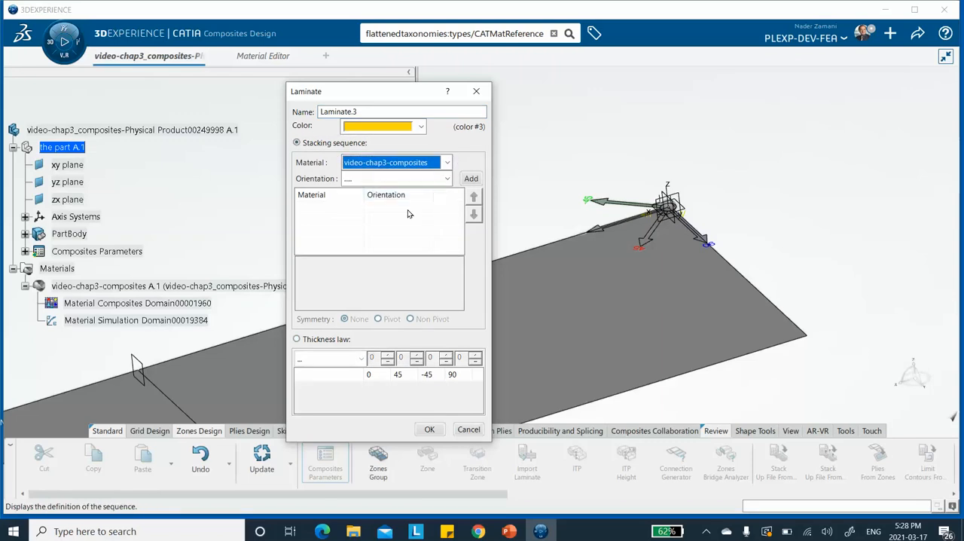
{"action": "left_click", "coordinate": [445, 180]}
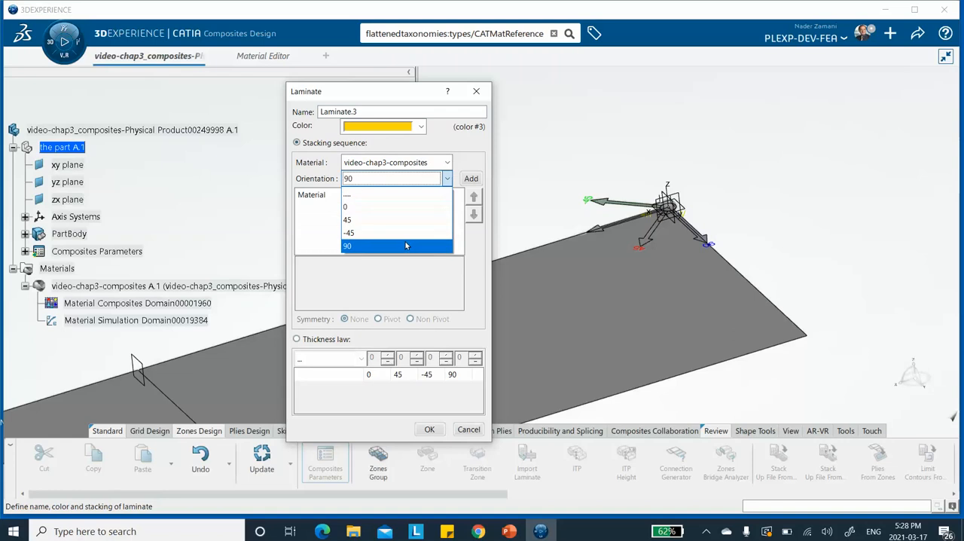
{"action": "left_click", "coordinate": [404, 241]}
{"action": "left_click", "coordinate": [470, 178]}
Step: Complete the third laminate's stacking sequence with one 0 ply and accept the laminate
{"action": "left_click", "coordinate": [446, 178]}
{"action": "left_click", "coordinate": [422, 190]}
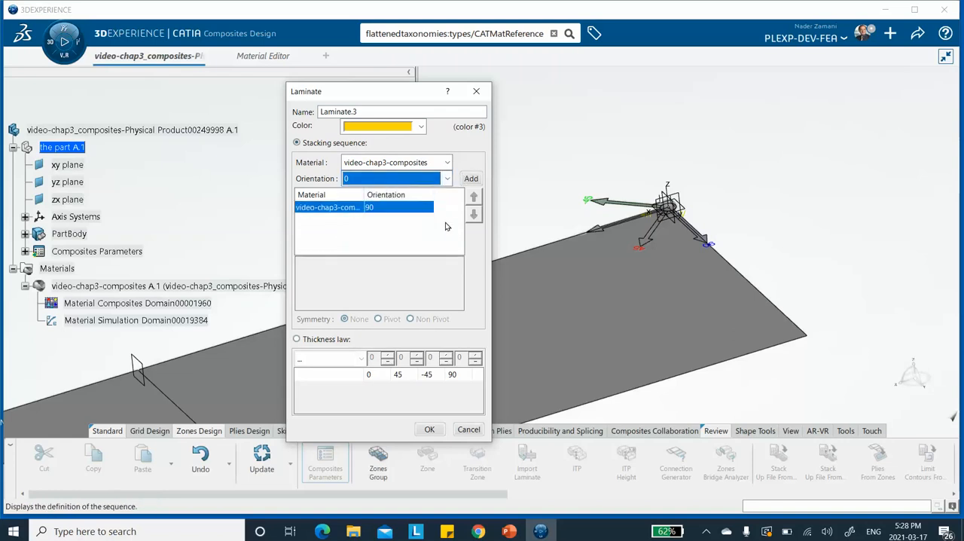
{"action": "left_click", "coordinate": [471, 178]}
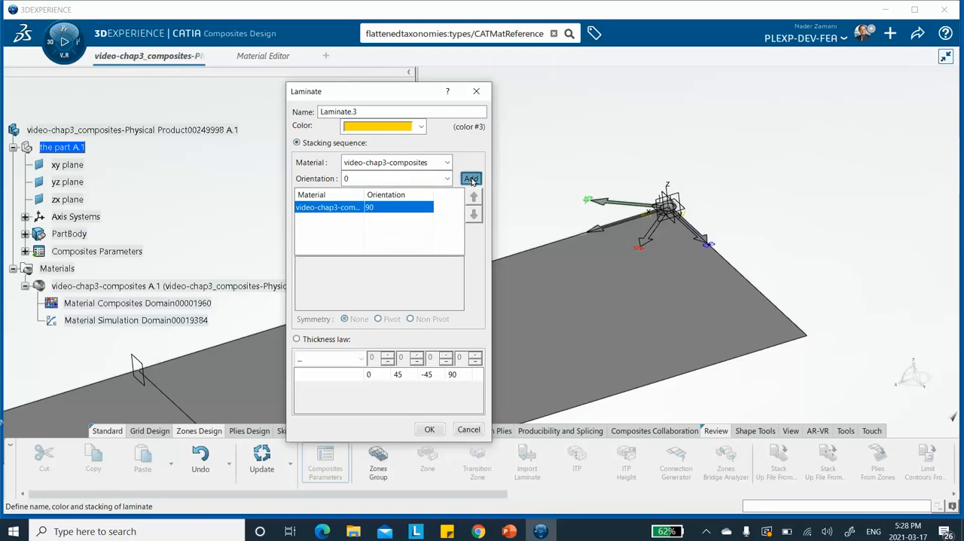
{"action": "left_click", "coordinate": [429, 429]}
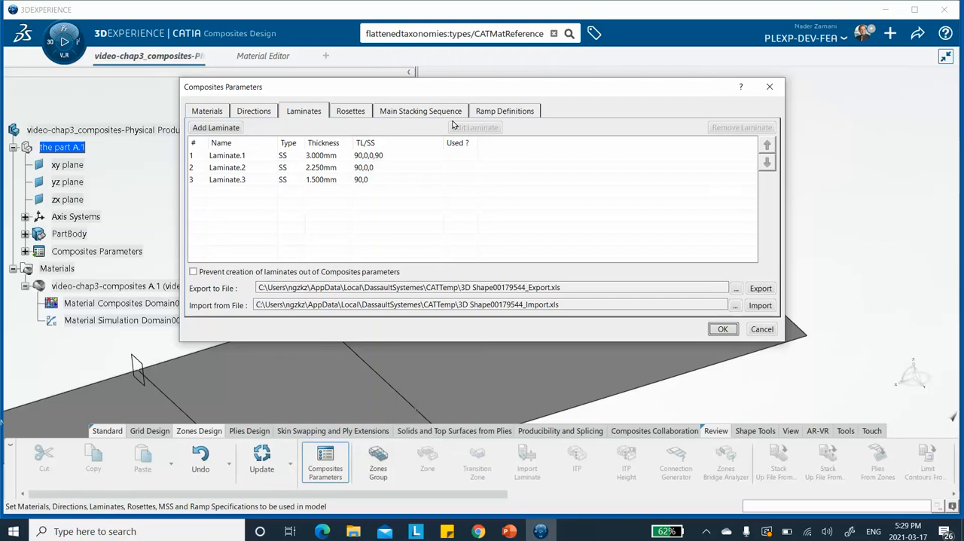
Step: Review the ply directions, accept the composites parameters and save the model
{"action": "left_click", "coordinate": [256, 111]}
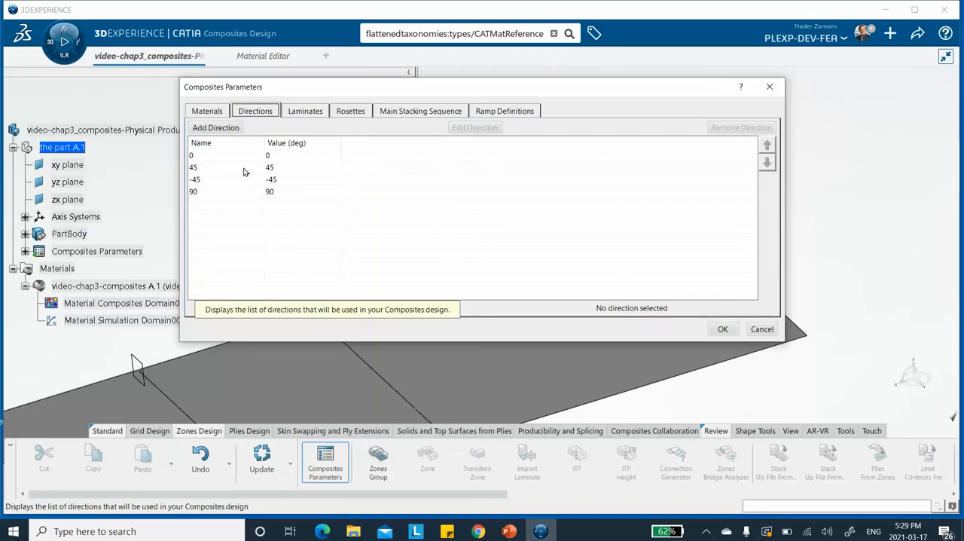
{"action": "left_click", "coordinate": [729, 332]}
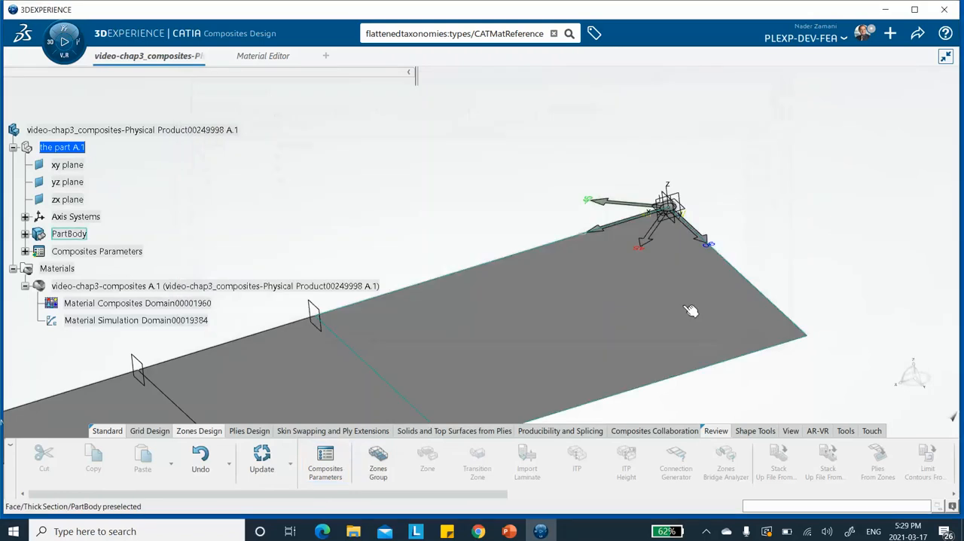
{"action": "left_click", "coordinate": [915, 38]}
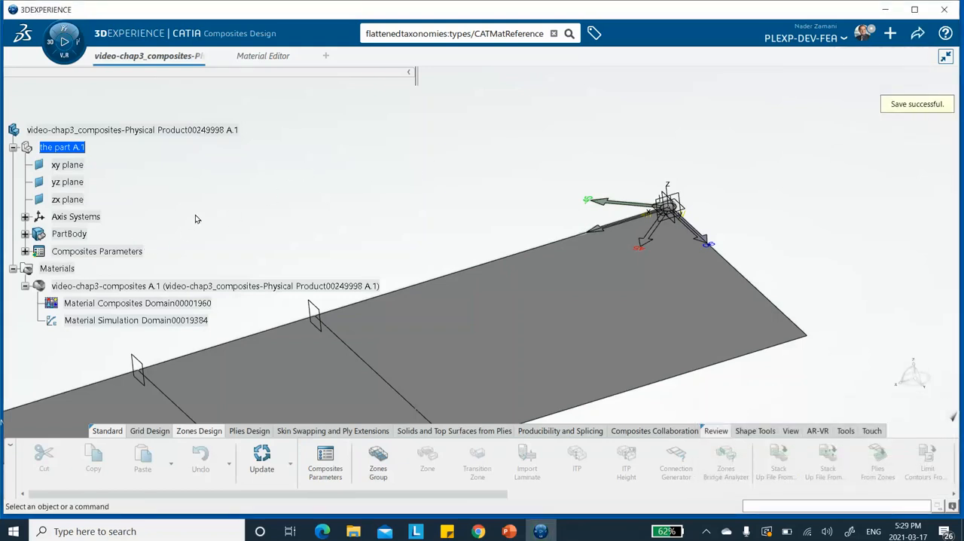
Step: Check the zone and ply layup diagram on the PowerPoint slide and return to the 3DEXPERIENCE model
{"action": "scroll", "coordinate": [195, 214], "scroll_direction": "down", "scroll_amount": 1}
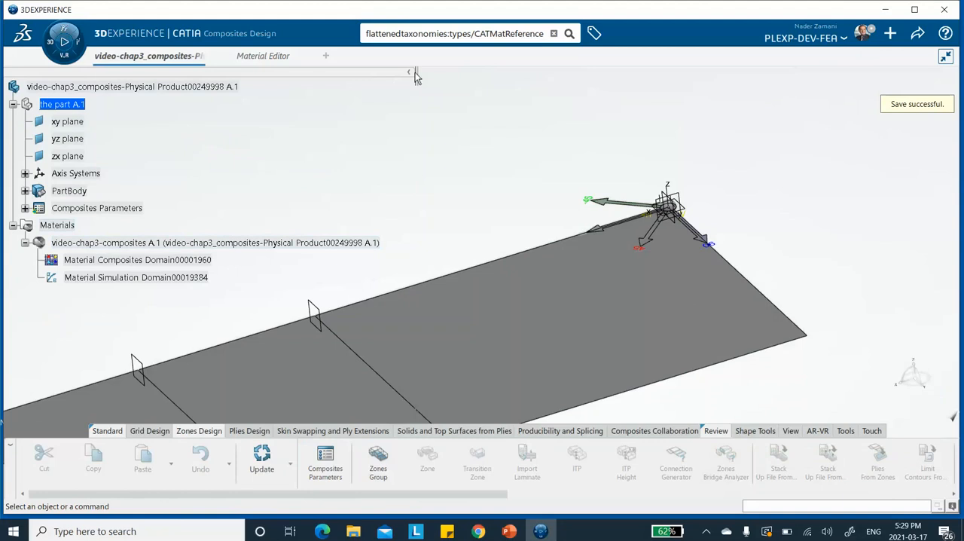
{"action": "left_click_drag", "start_coordinate": [414, 73], "coordinate": [247, 74]}
{"action": "middle_click_drag", "start_coordinate": [425, 122], "coordinate": [444, 173]}
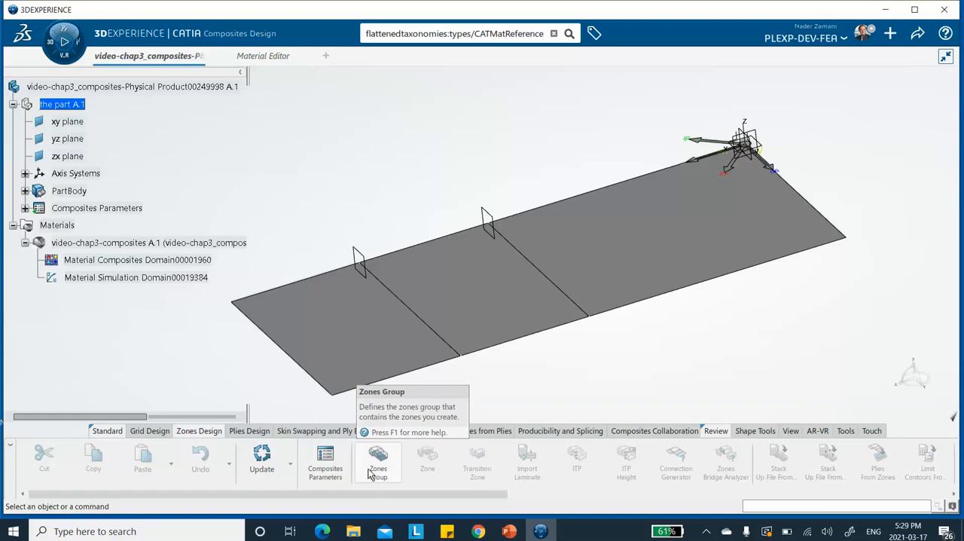
{"action": "left_click", "coordinate": [509, 531]}
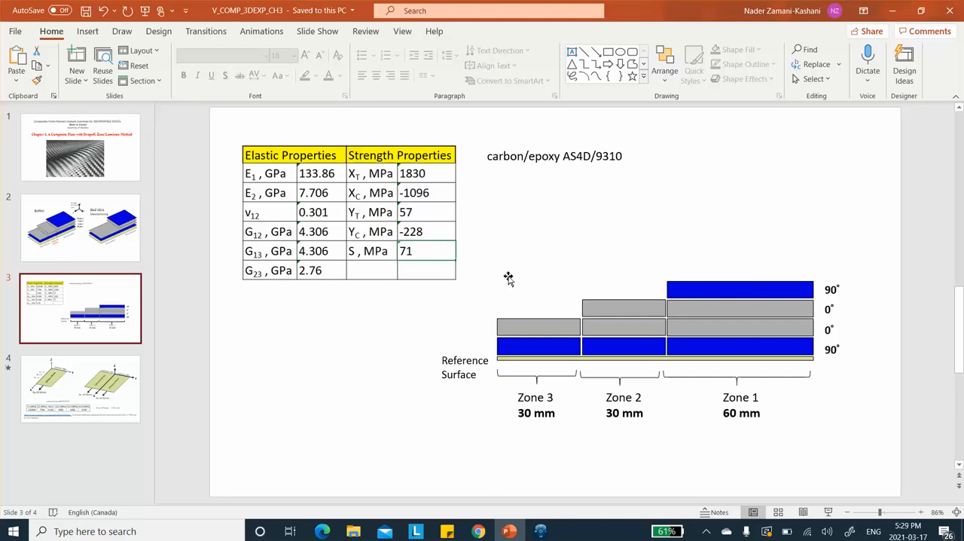
{"action": "left_click", "coordinate": [895, 10]}
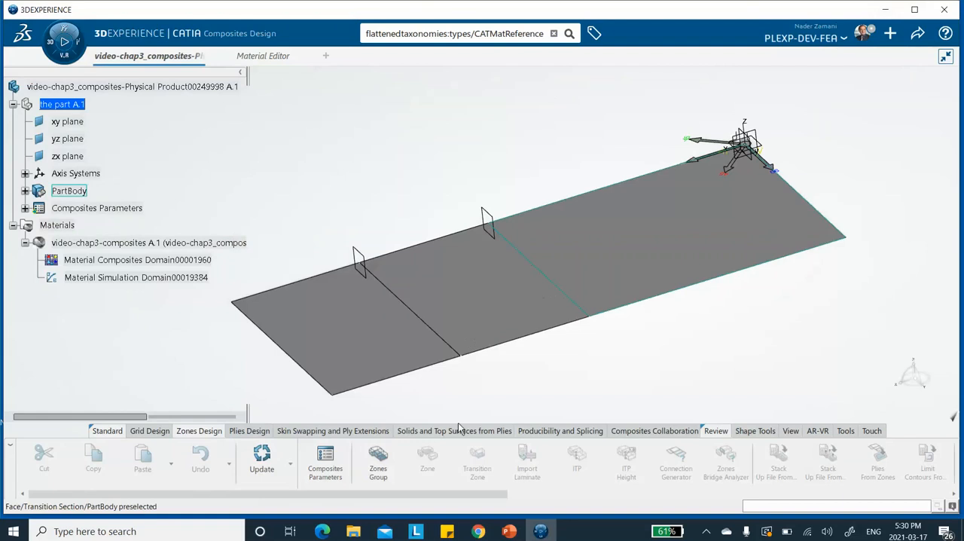
Step: Create a zones group on the Thick Section surface with Rosette.1 and expand Composites PD in the tree
{"action": "left_click", "coordinate": [378, 459]}
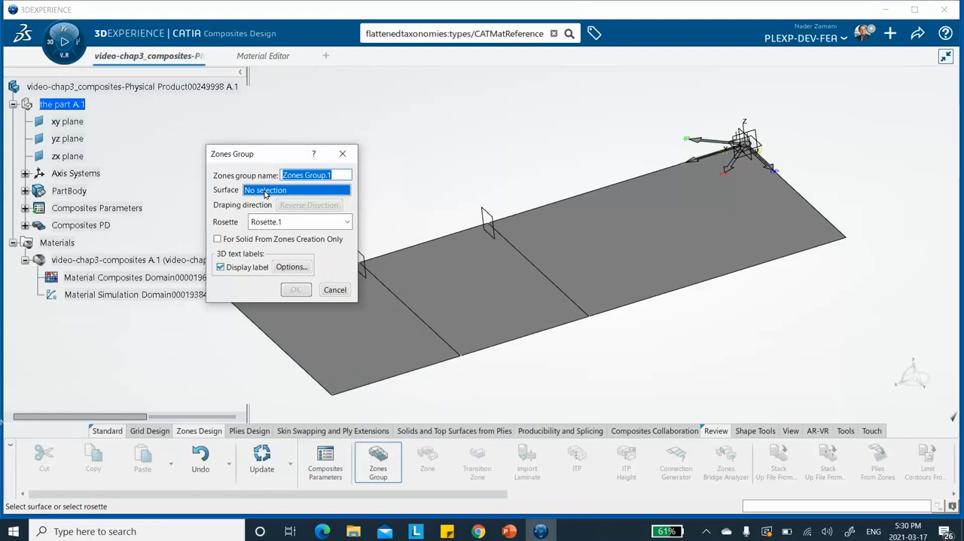
{"action": "left_click", "coordinate": [697, 233]}
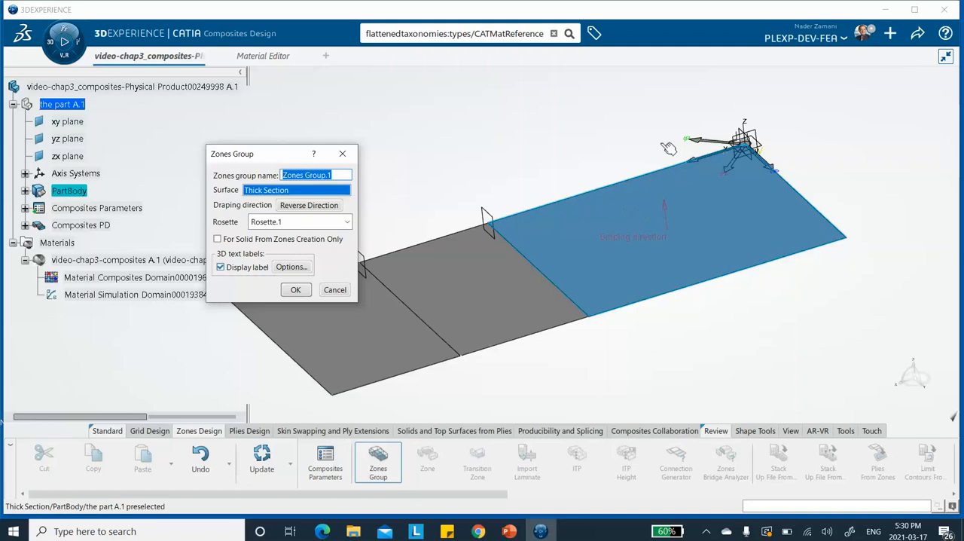
{"action": "left_click", "coordinate": [293, 291]}
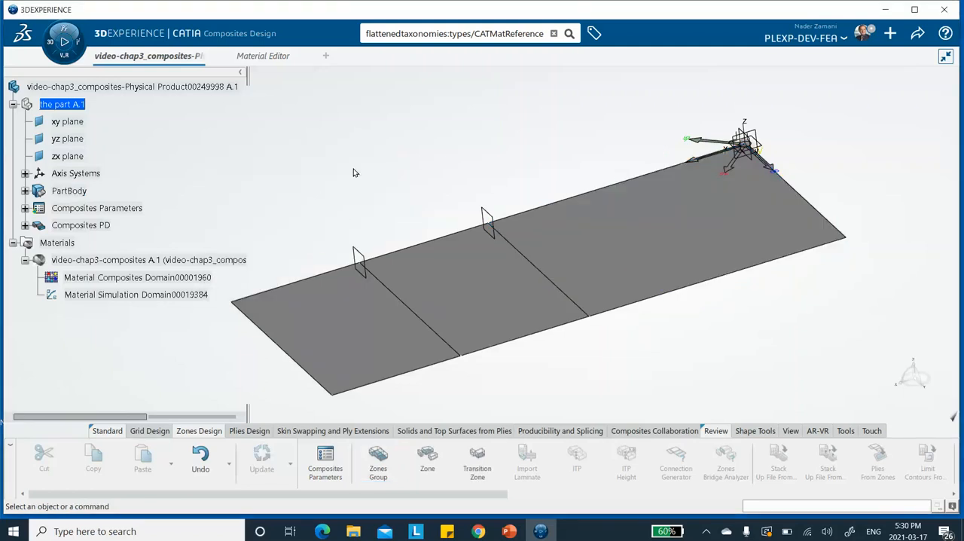
{"action": "left_click", "coordinate": [25, 227]}
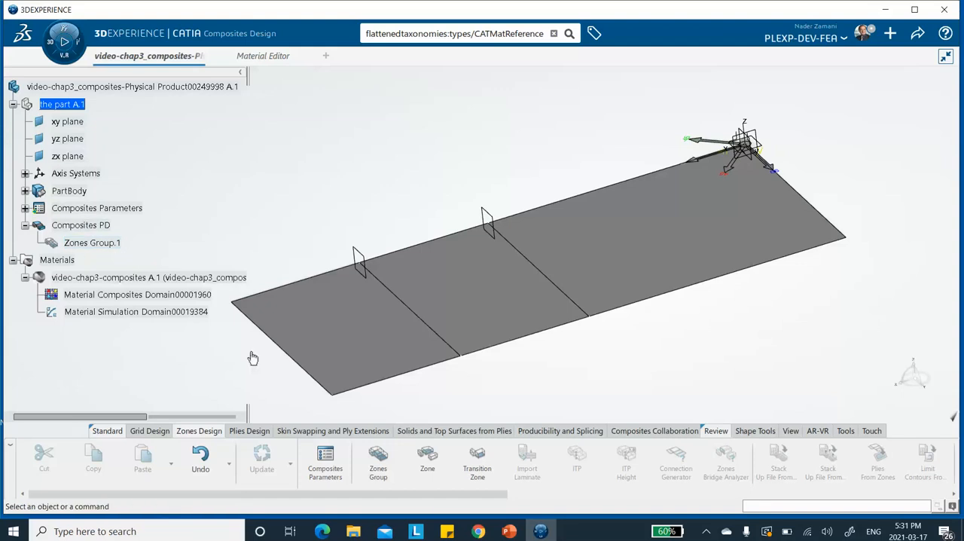
Step: Start a zone in Zones Group.1 and pick Boundary Thick Section as its contour
{"action": "left_click", "coordinate": [429, 467]}
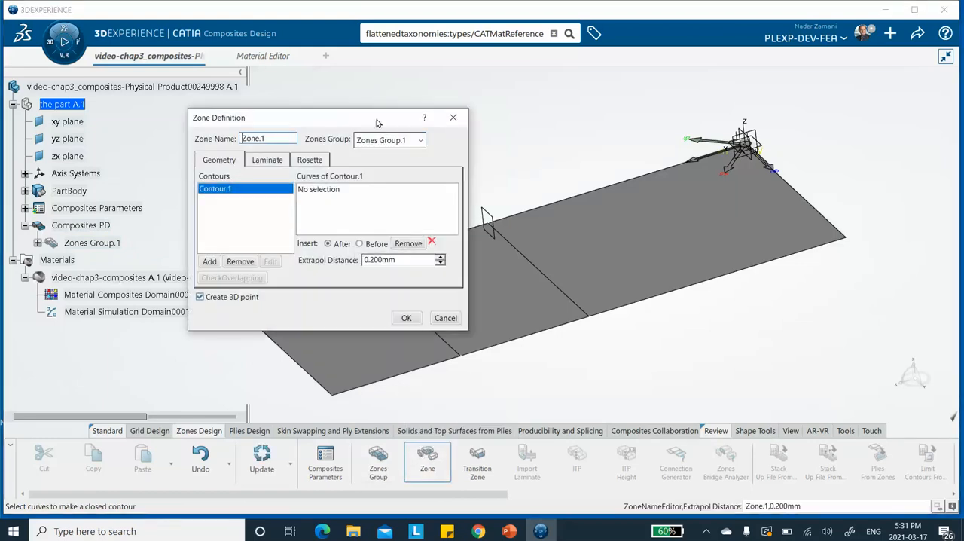
{"action": "left_click_drag", "start_coordinate": [378, 109], "coordinate": [403, 62]}
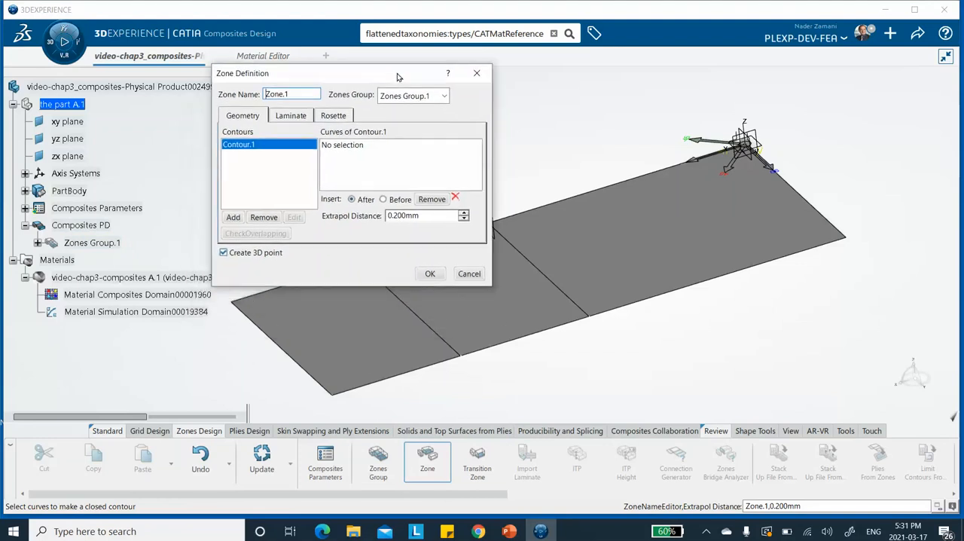
{"action": "left_click", "coordinate": [347, 144]}
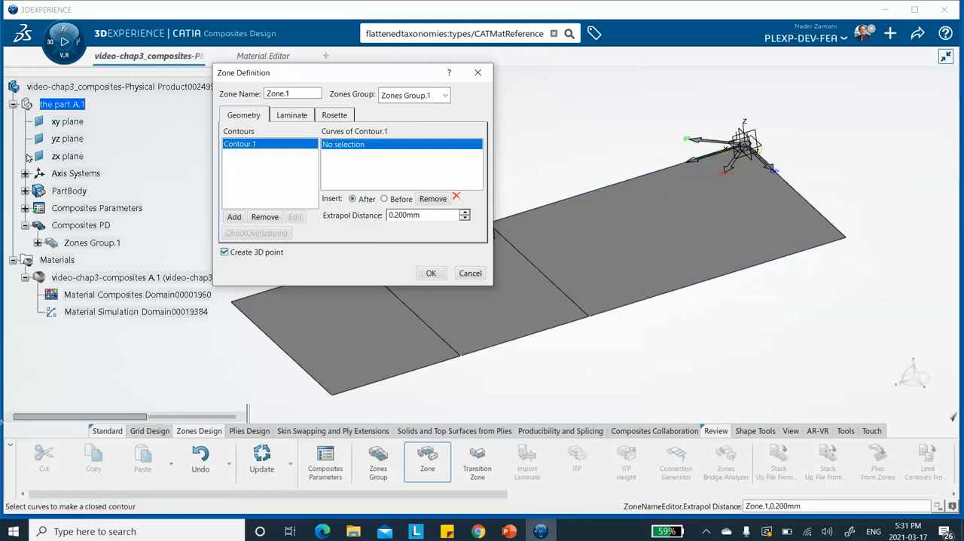
{"action": "left_click", "coordinate": [25, 192]}
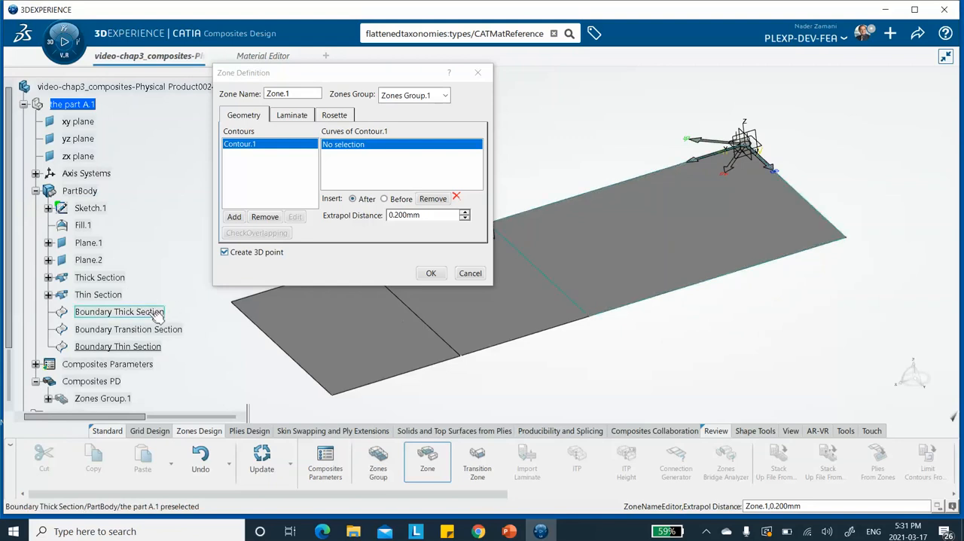
{"action": "left_click", "coordinate": [699, 287]}
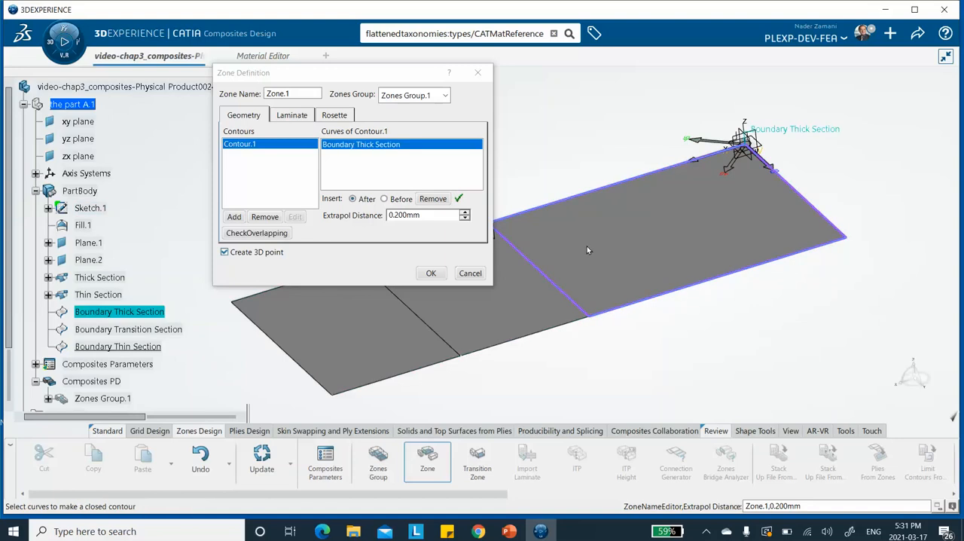
Step: Assign Laminate.1 with Rosette.1 to the thick-section zone, accept it and expand Zones Group.1 in the tree
{"action": "left_click", "coordinate": [293, 115]}
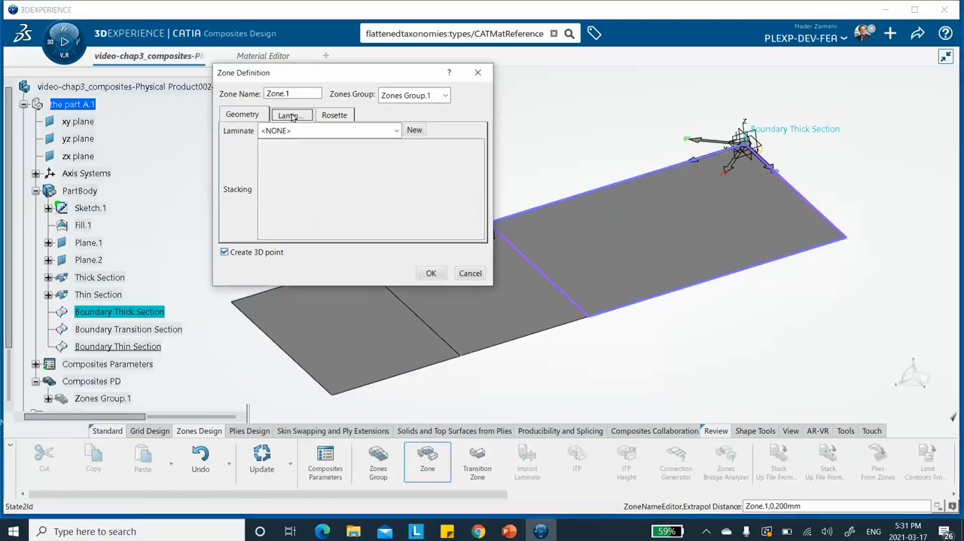
{"action": "left_click", "coordinate": [395, 132]}
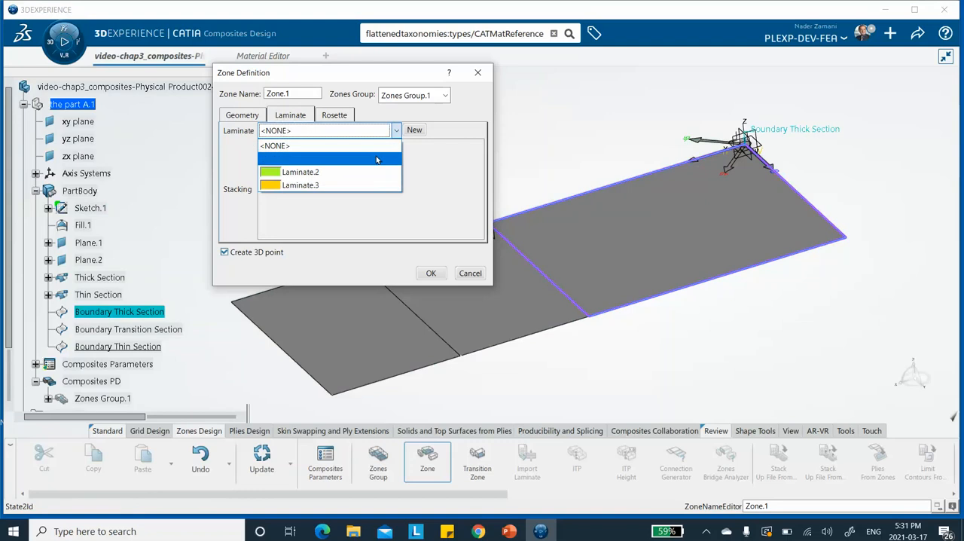
{"action": "left_click", "coordinate": [368, 158]}
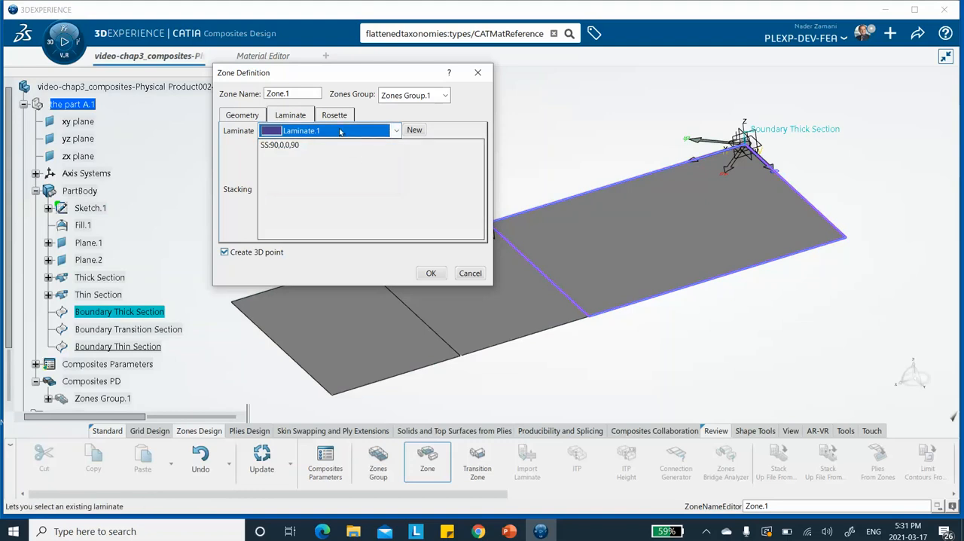
{"action": "left_click", "coordinate": [333, 115]}
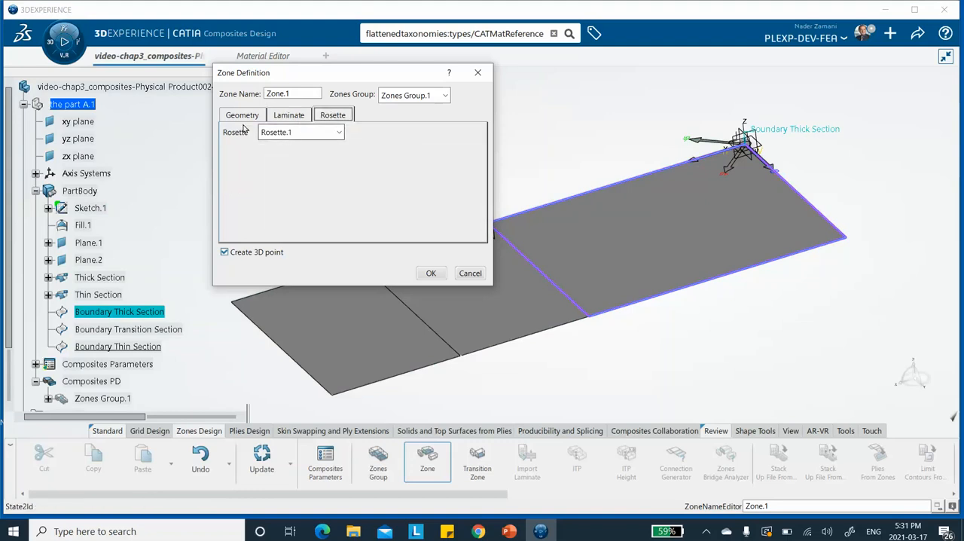
{"action": "left_click", "coordinate": [431, 274]}
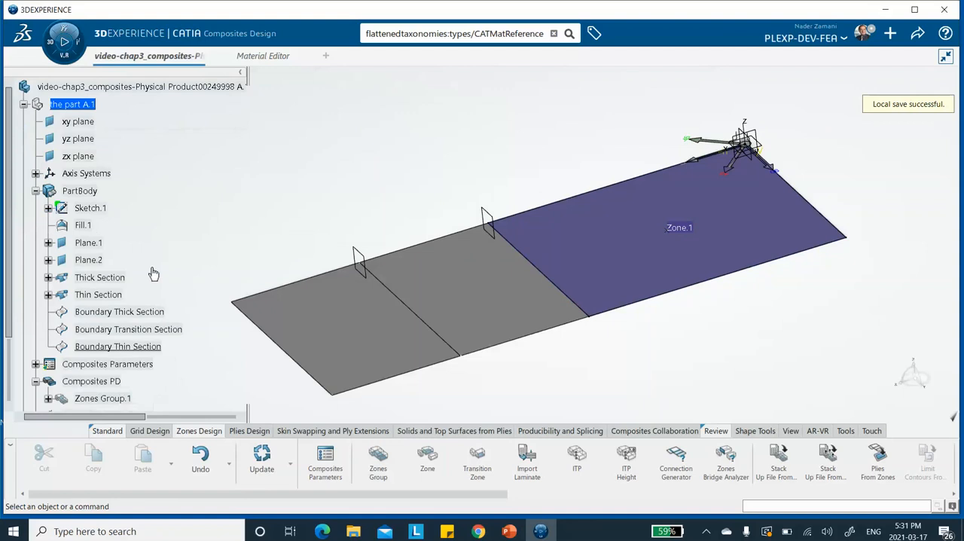
{"action": "scroll", "coordinate": [159, 281], "scroll_direction": "down", "scroll_amount": 3}
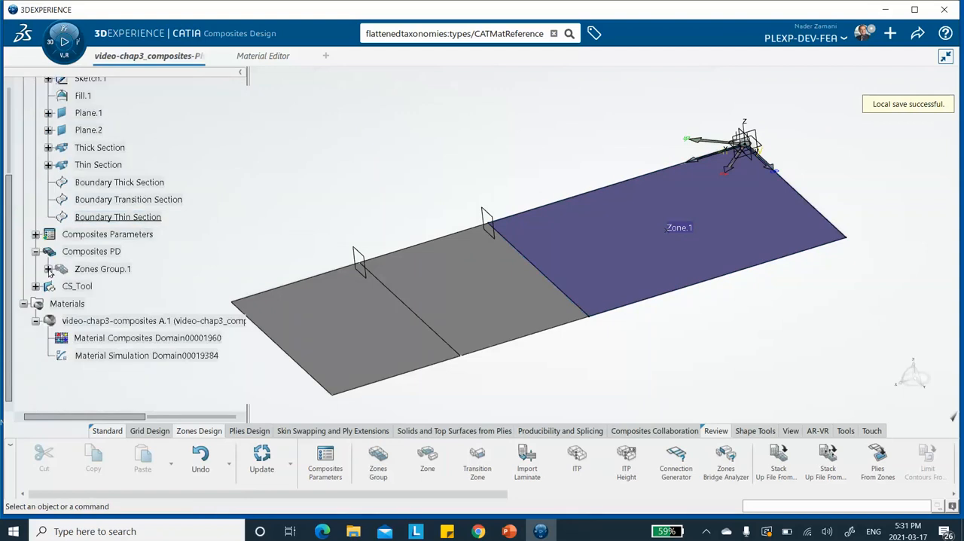
{"action": "left_click", "coordinate": [48, 269]}
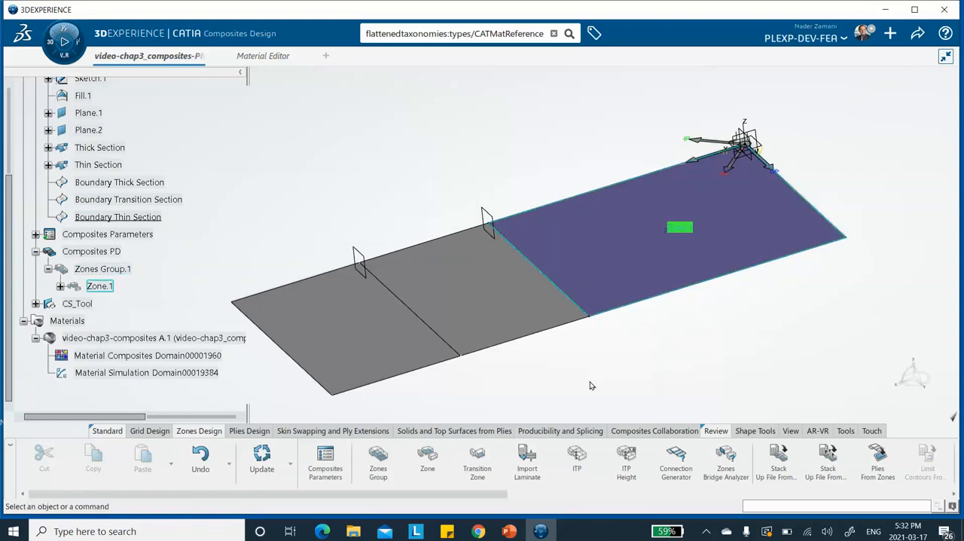
Step: Create a second zones group on the Transition Section surface using Rosette.1
{"action": "left_click", "coordinate": [378, 466]}
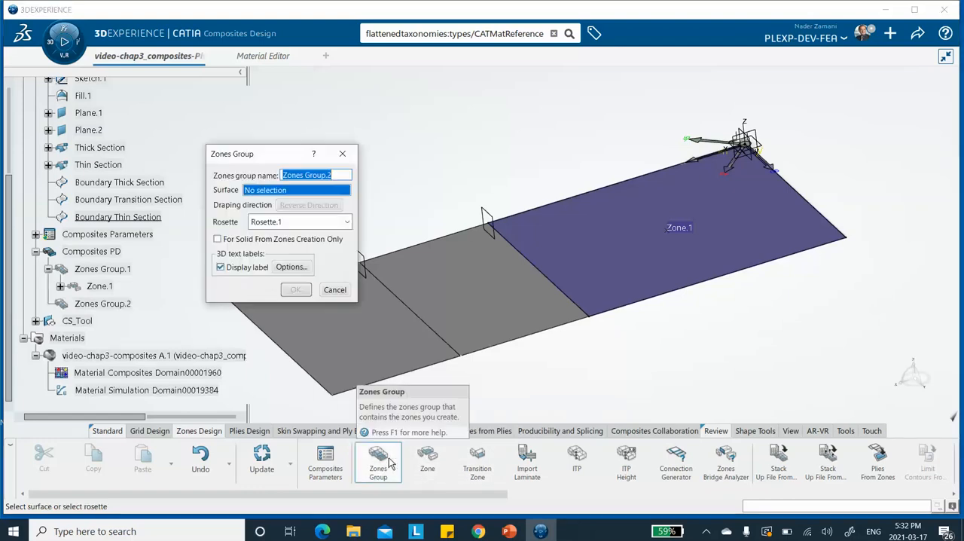
{"action": "left_click", "coordinate": [491, 304]}
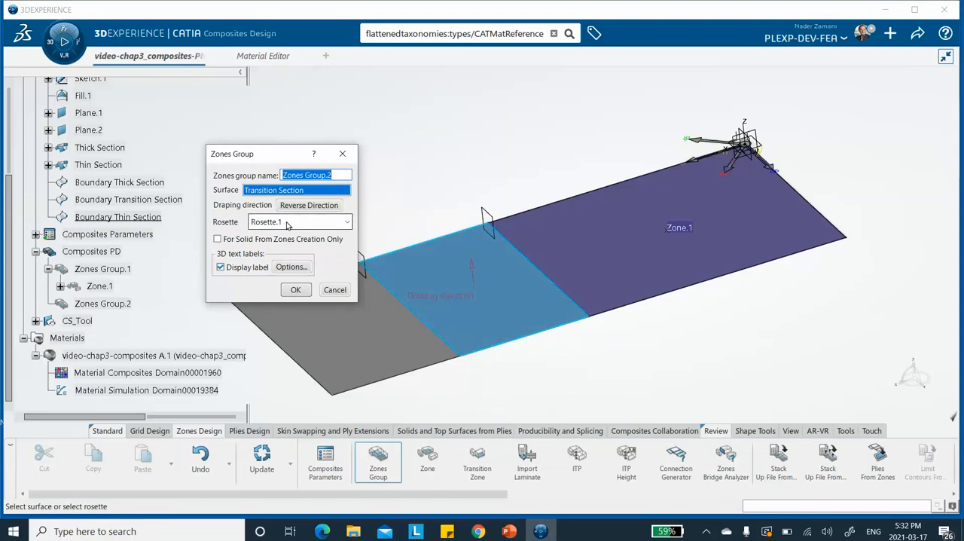
{"action": "left_click", "coordinate": [295, 289]}
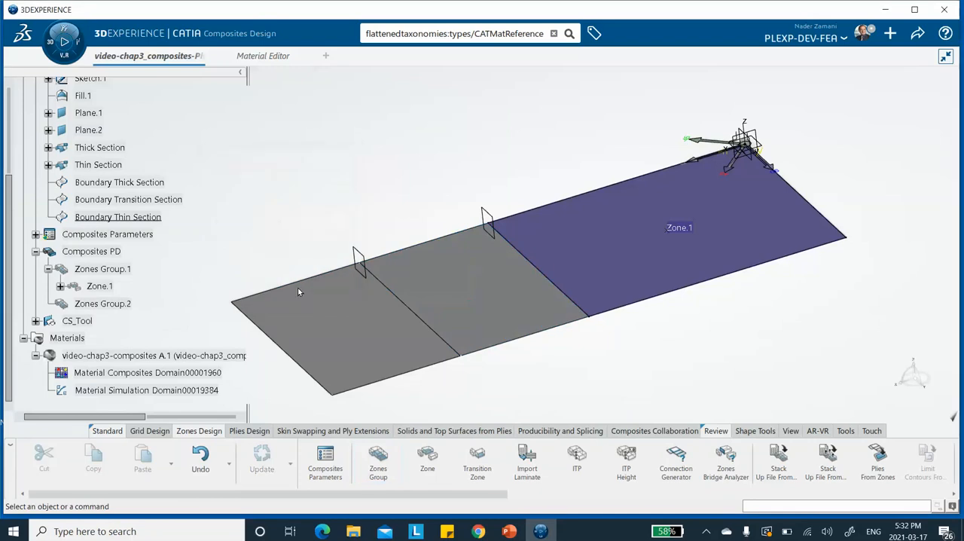
Step: Start a second zone in Zones Group.2 and pick Boundary Transition Section as its contour
{"action": "left_click", "coordinate": [427, 456]}
{"action": "left_click", "coordinate": [445, 96]}
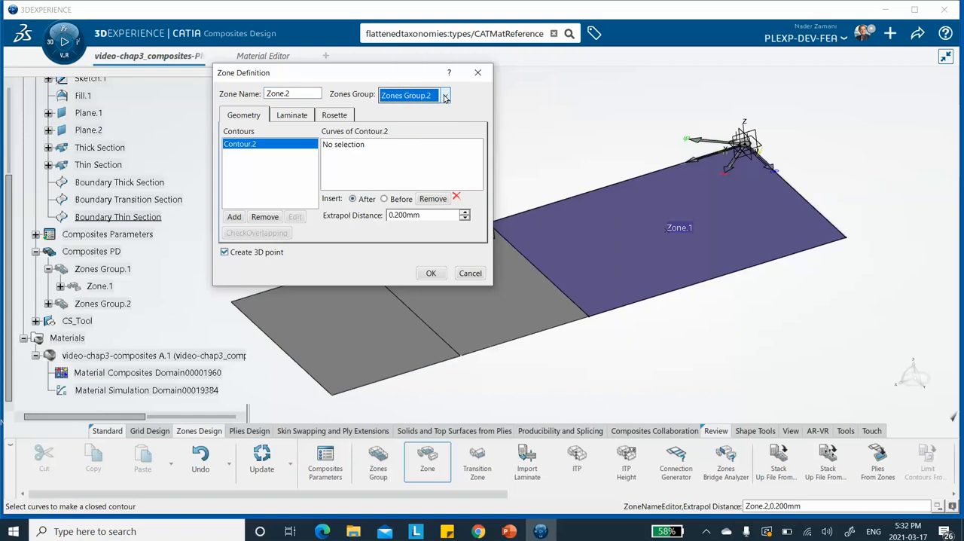
{"action": "left_click", "coordinate": [369, 145]}
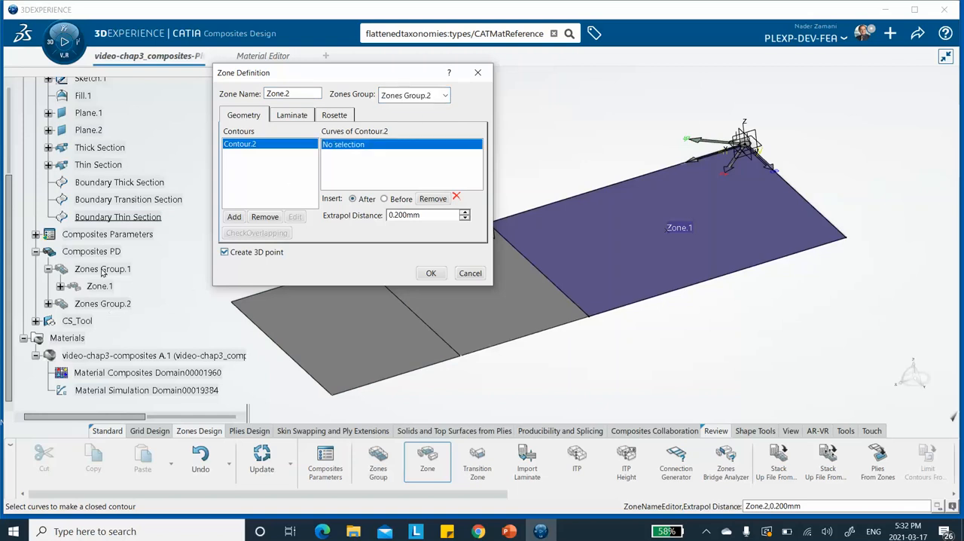
{"action": "left_click", "coordinate": [129, 201]}
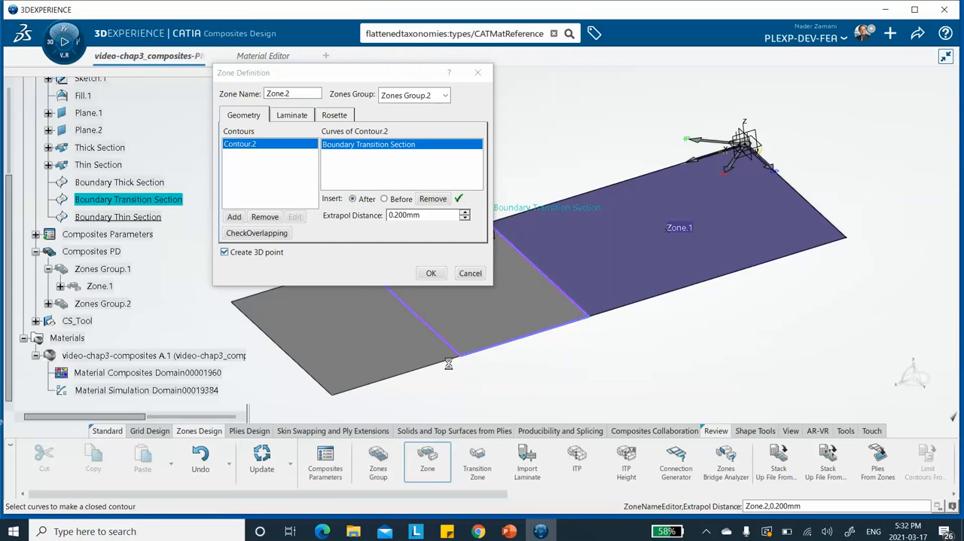
Step: Assign Laminate.2 to the transition-section zone and accept the zone definition
{"action": "left_click", "coordinate": [293, 116]}
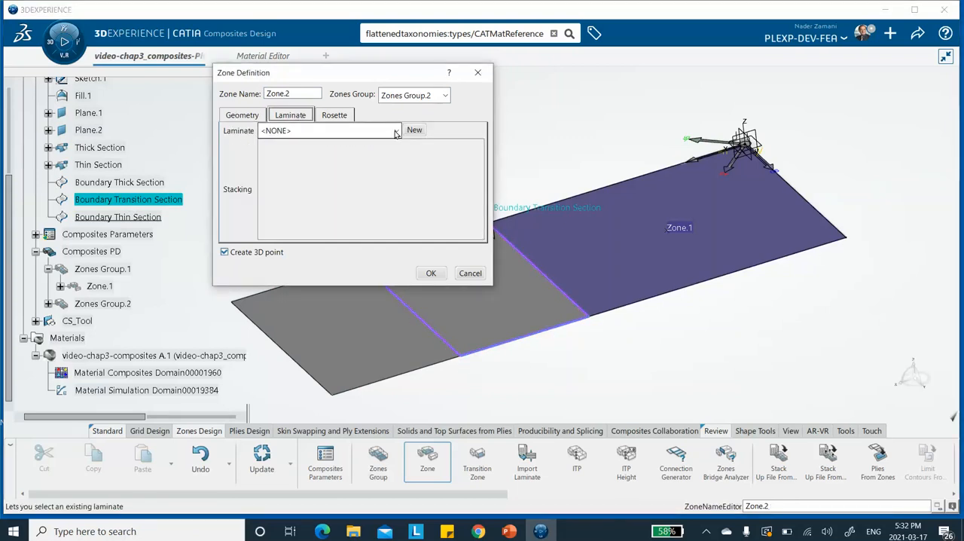
{"action": "left_click", "coordinate": [378, 132]}
{"action": "left_click", "coordinate": [369, 172]}
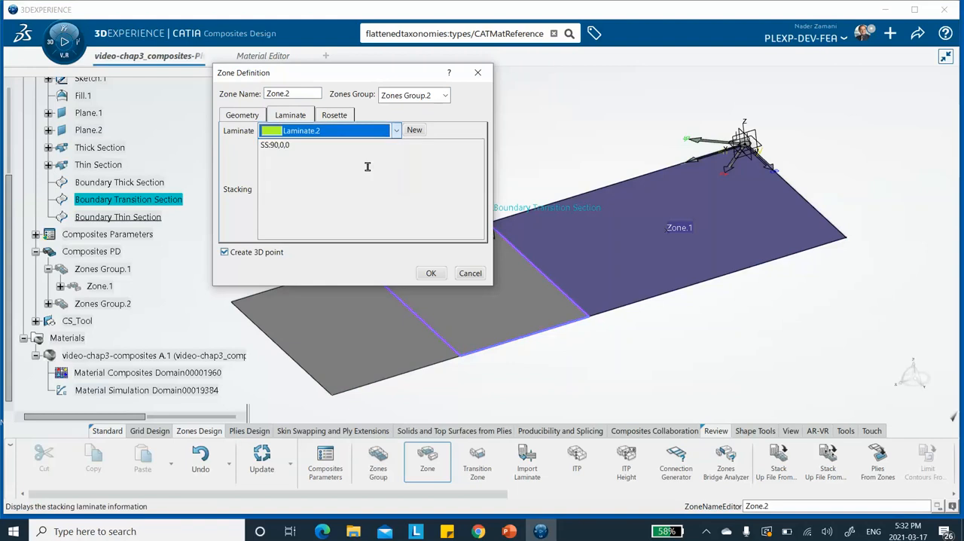
{"action": "left_click", "coordinate": [430, 273]}
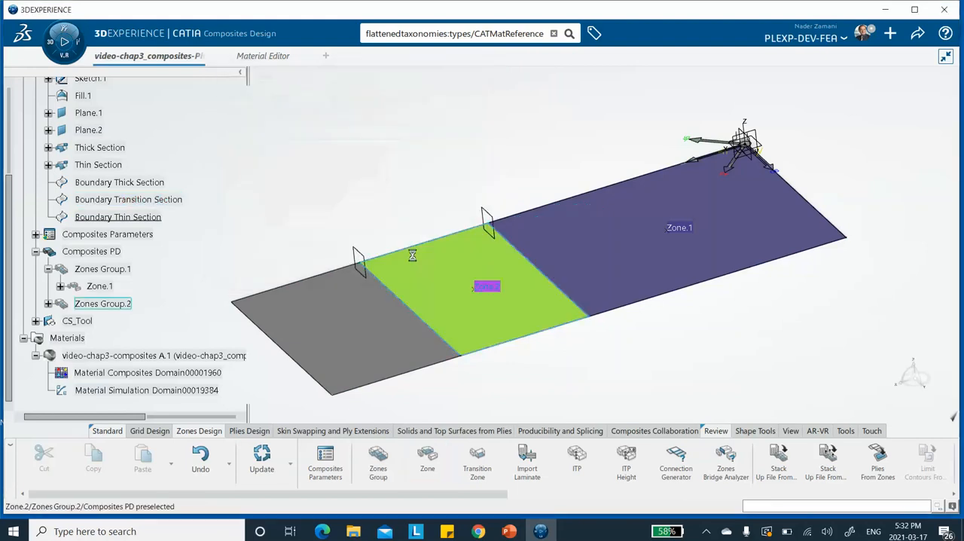
Step: Create a third zones group on the Thin Section surface using Rosette.1
{"action": "left_click", "coordinate": [376, 453]}
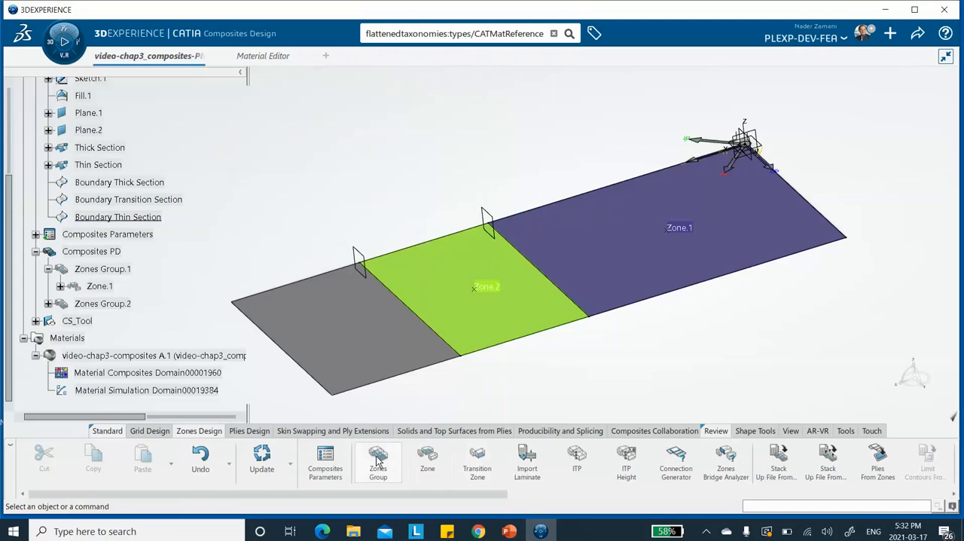
{"action": "left_click", "coordinate": [362, 344]}
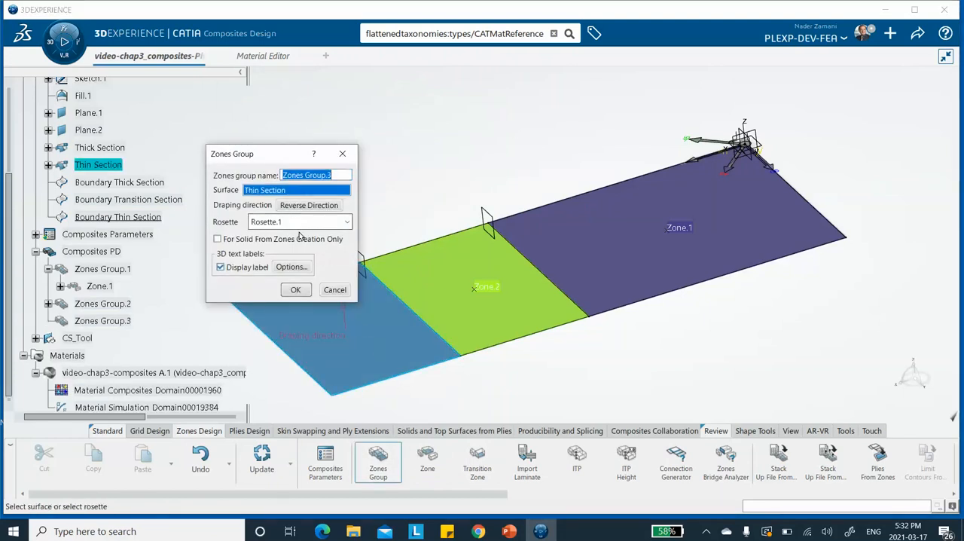
{"action": "left_click", "coordinate": [295, 289]}
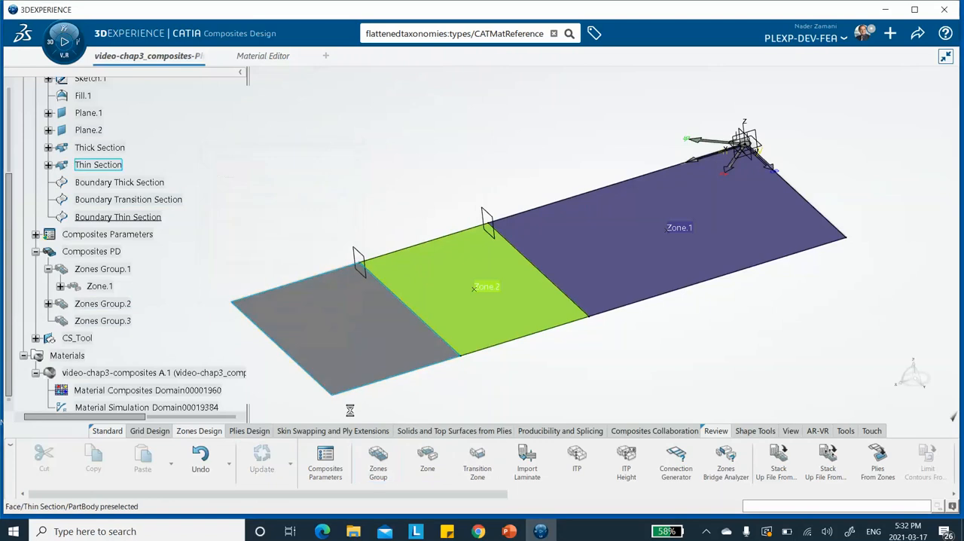
Step: Create a zone in Zones Group.3 with Boundary Thin Section as its contour and Laminate.3 as its laminate
{"action": "left_click", "coordinate": [427, 461]}
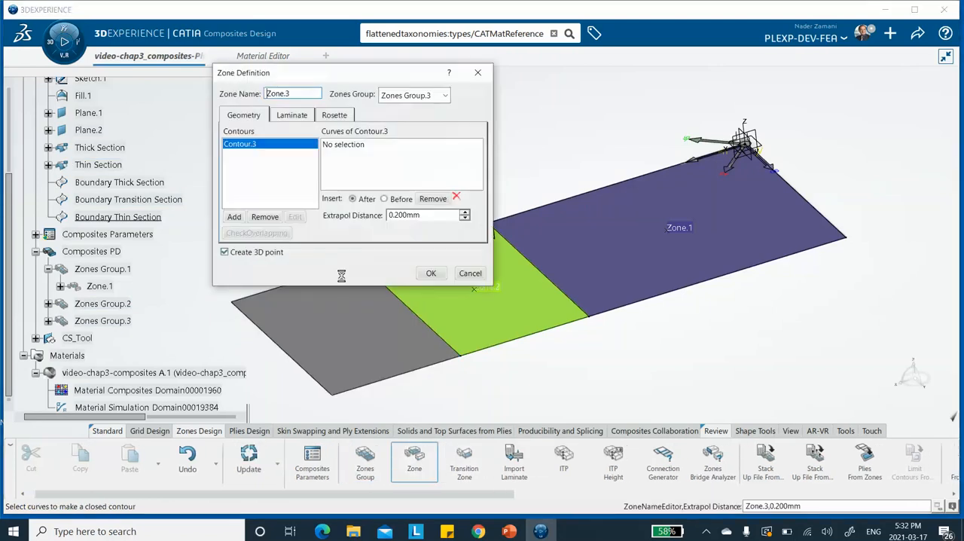
{"action": "left_click", "coordinate": [344, 148]}
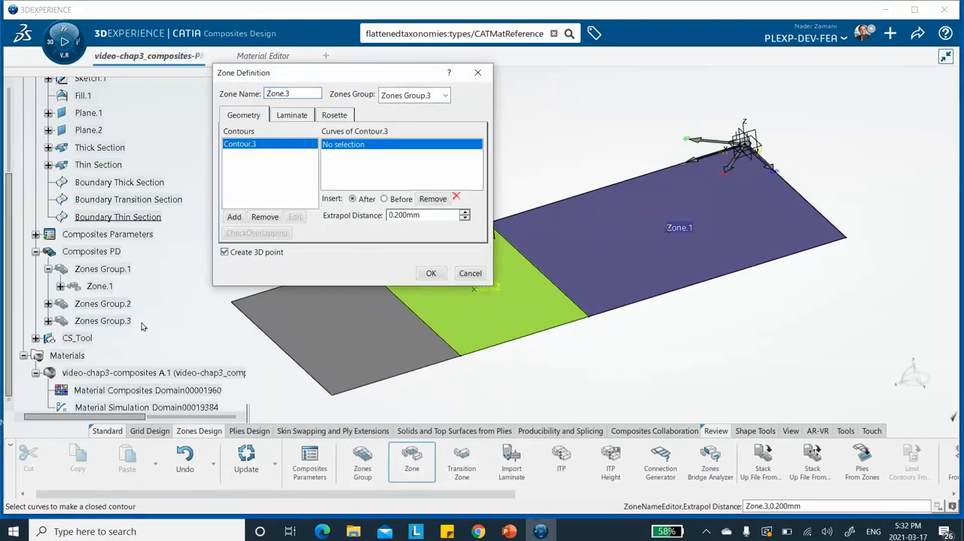
{"action": "left_click", "coordinate": [138, 218]}
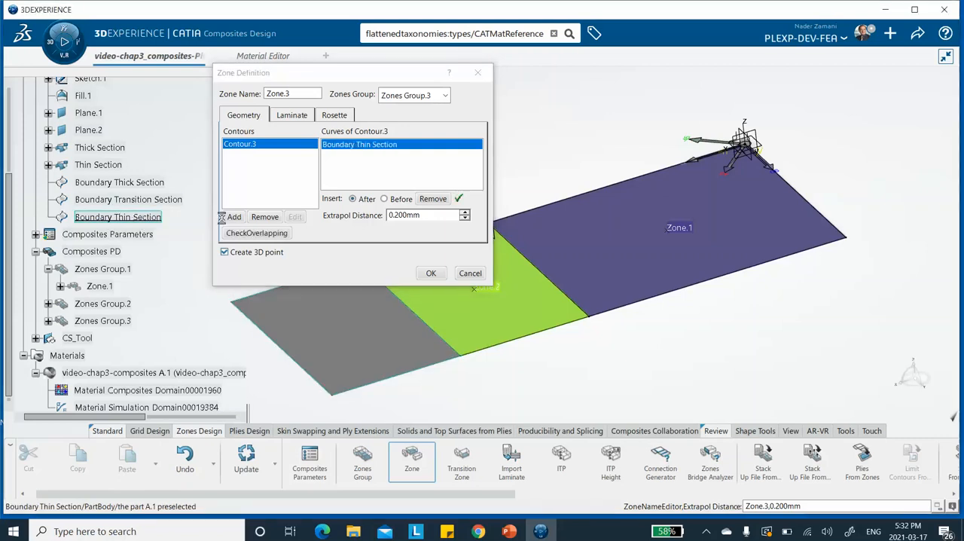
{"action": "left_click", "coordinate": [294, 115]}
{"action": "left_click", "coordinate": [393, 130]}
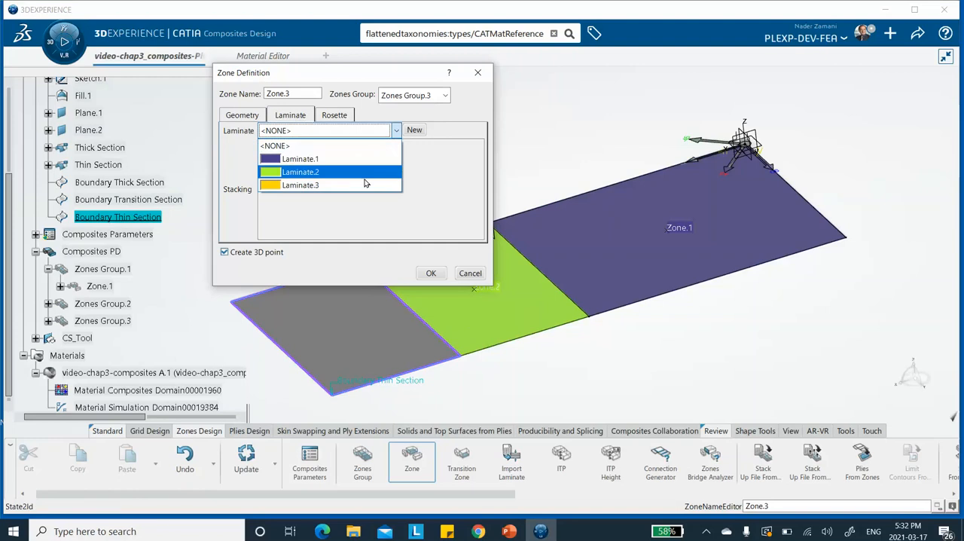
{"action": "left_click", "coordinate": [366, 185]}
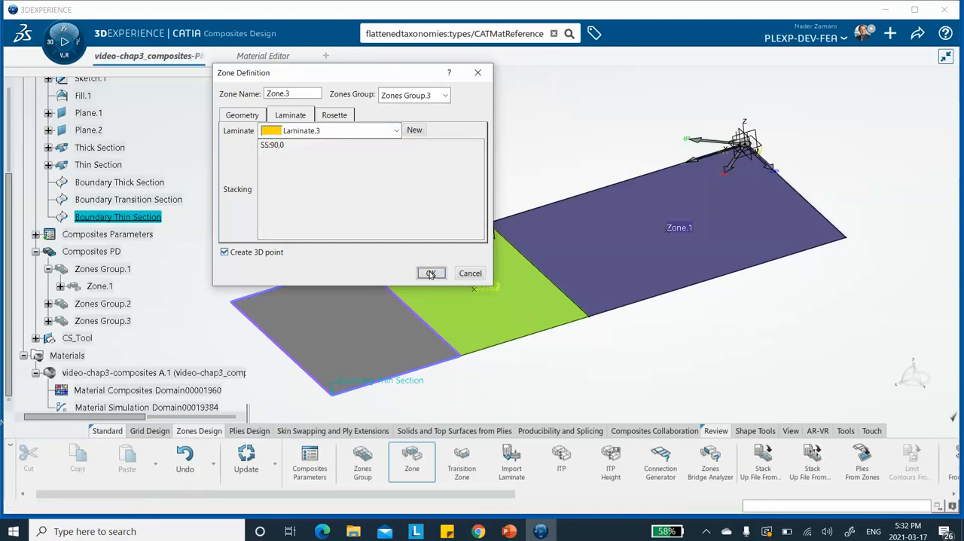
{"action": "left_click", "coordinate": [431, 272]}
Step: Save the composite part with its three section zones
{"action": "mouse_move", "coordinate": [350, 226]}
{"action": "middle_mouse_down"}
{"action": "mouse_move", "coordinate": [357, 187]}
{"action": "mouse_move", "coordinate": [355, 226]}
{"action": "middle_mouse_up"}
{"action": "left_click", "coordinate": [920, 35]}
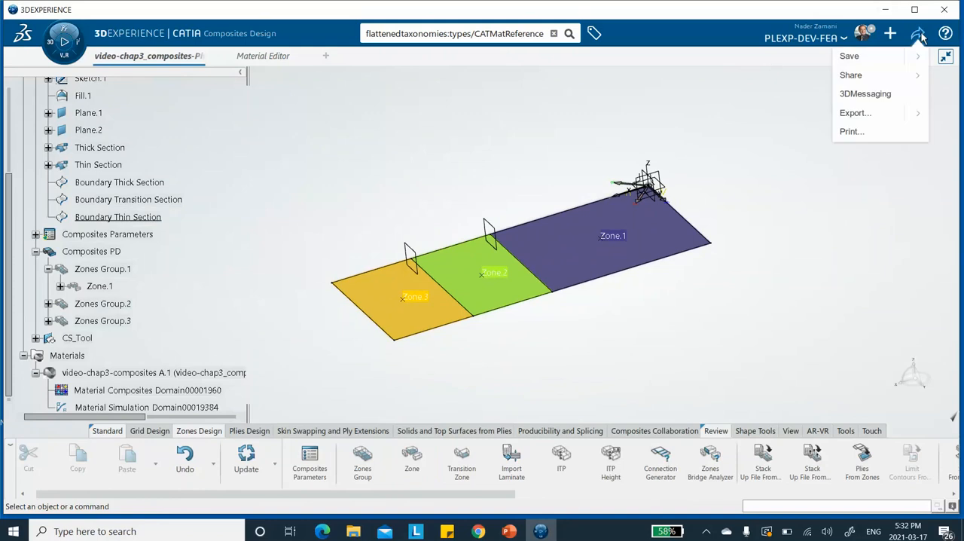
{"action": "left_click", "coordinate": [863, 61]}
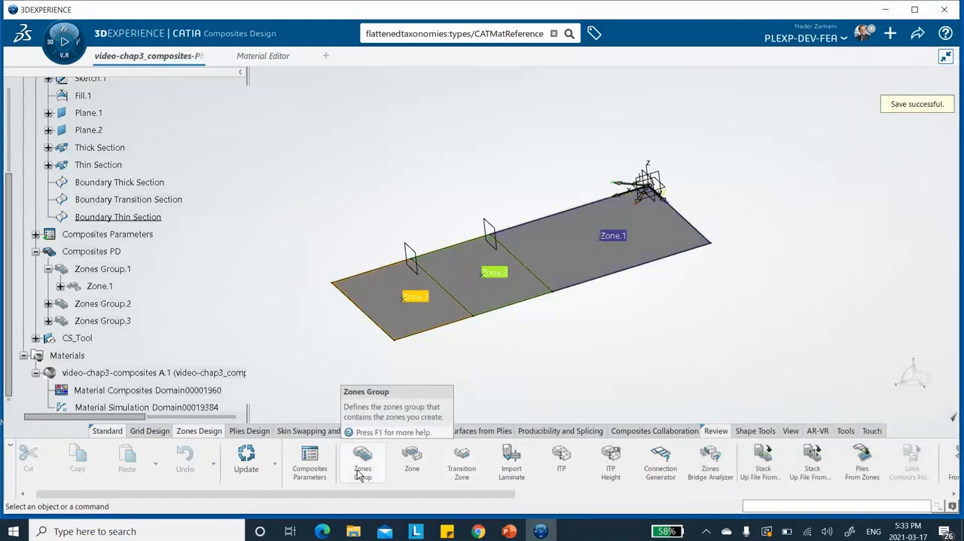
Step: Generate plies from Zones Group.1 with the taper option, creating the plies without staggering
{"action": "left_click", "coordinate": [859, 463]}
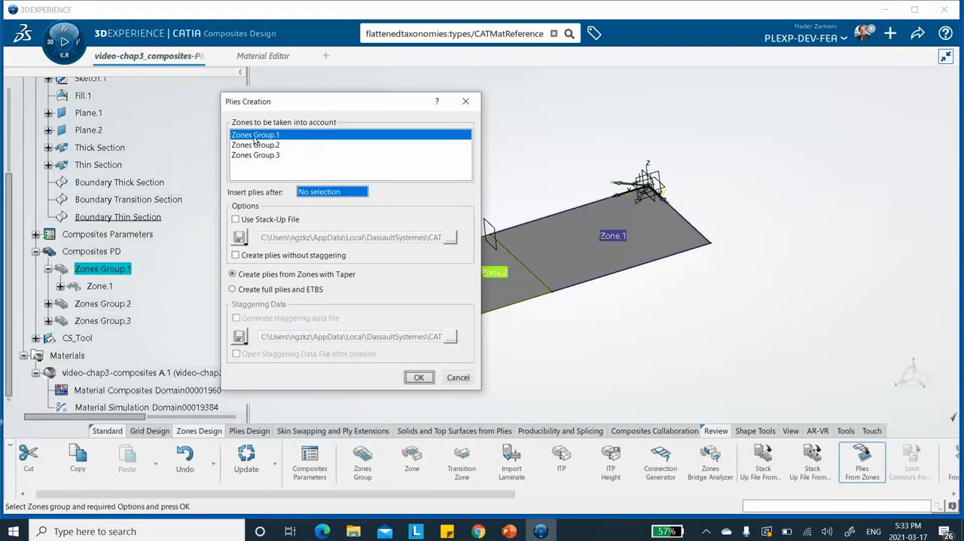
{"action": "left_click_drag", "start_coordinate": [296, 107], "coordinate": [173, 89]}
{"action": "middle_click_drag", "start_coordinate": [447, 150], "coordinate": [488, 143]}
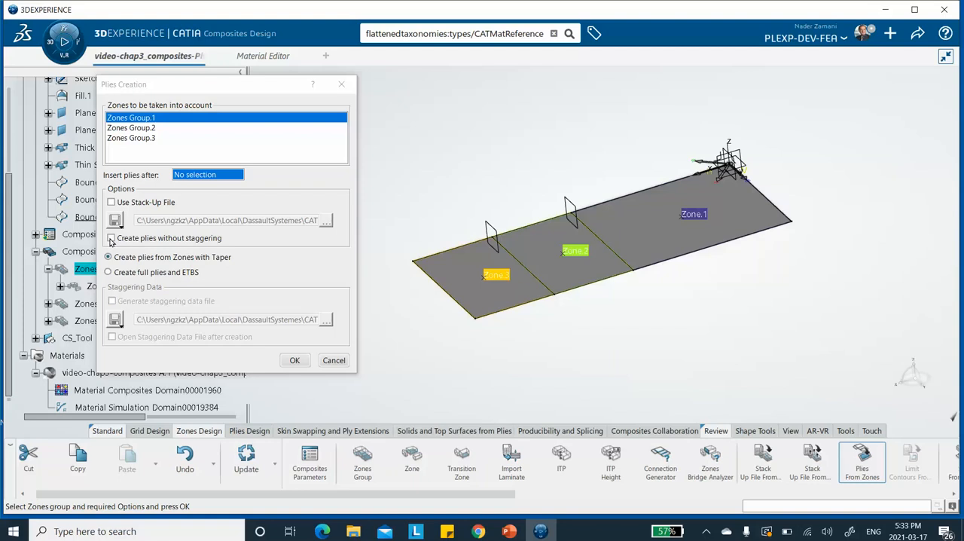
{"action": "left_click", "coordinate": [111, 238]}
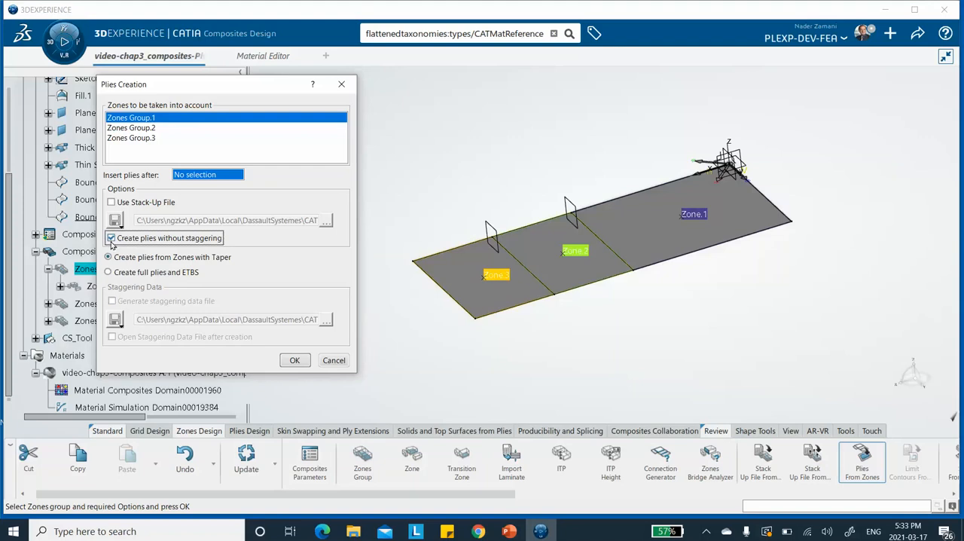
{"action": "left_click", "coordinate": [295, 360]}
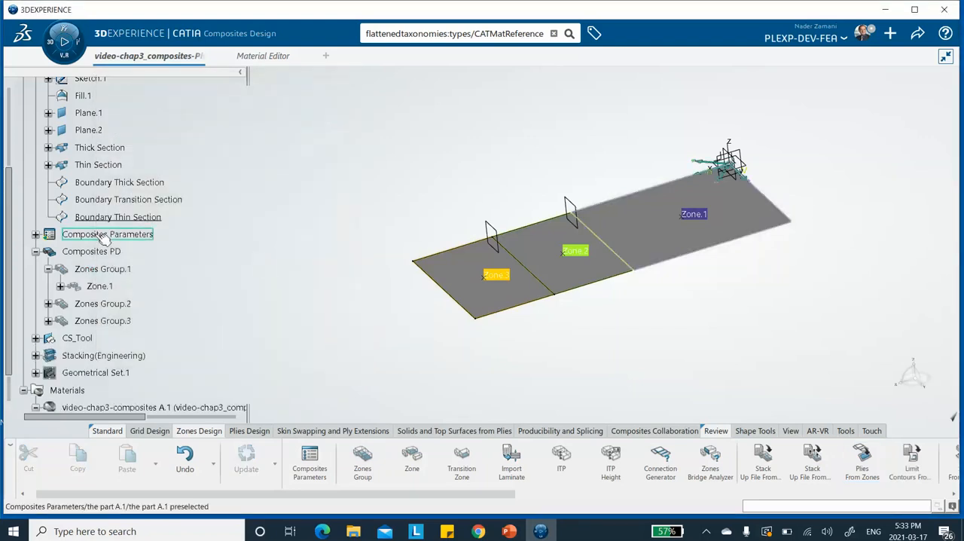
Step: Expand Stacking(Engineering), Plies Group.1 and Sequence.1 in the tree to examine the plies generated for the thick section
{"action": "scroll", "coordinate": [82, 233], "scroll_direction": "down", "scroll_amount": 5}
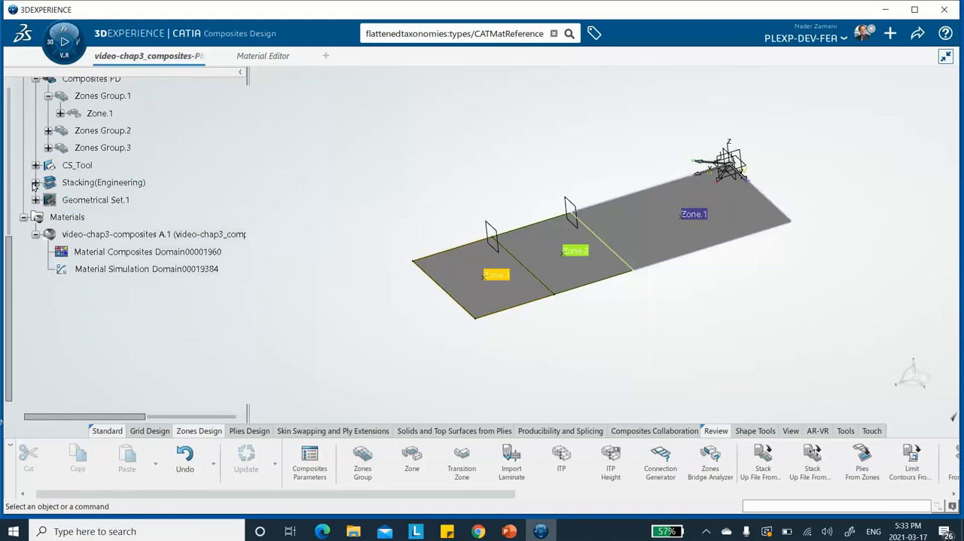
{"action": "left_click", "coordinate": [36, 182]}
{"action": "left_click", "coordinate": [35, 182]}
{"action": "left_click", "coordinate": [35, 182]}
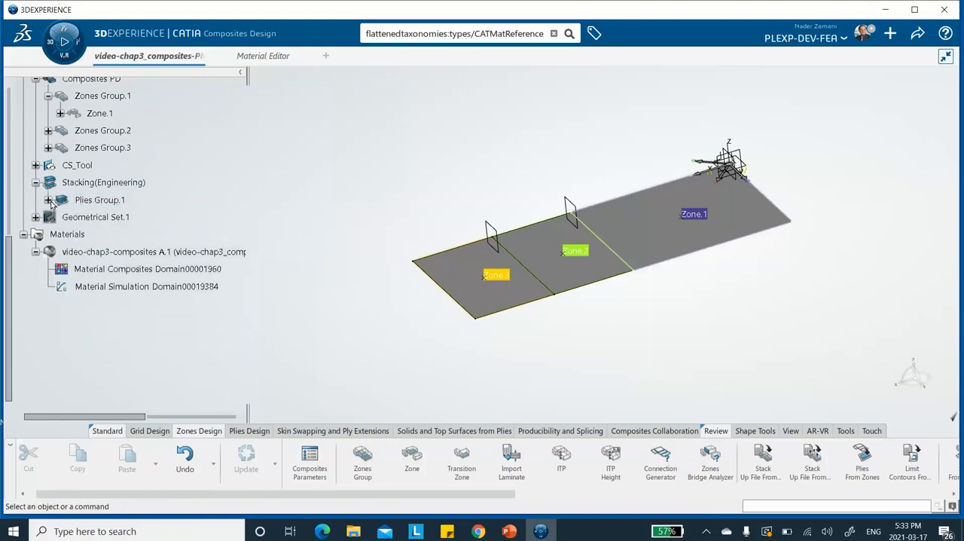
{"action": "left_click", "coordinate": [48, 200]}
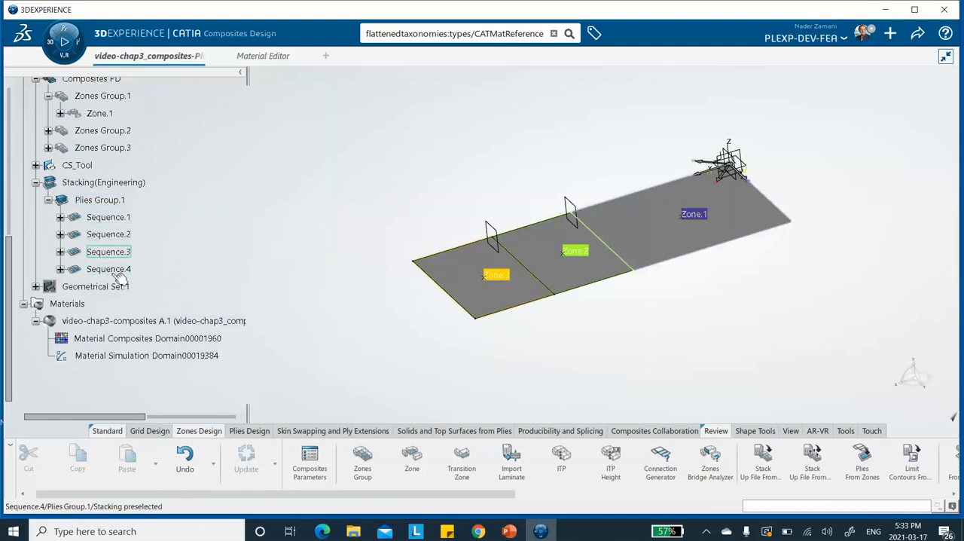
{"action": "left_click", "coordinate": [60, 217]}
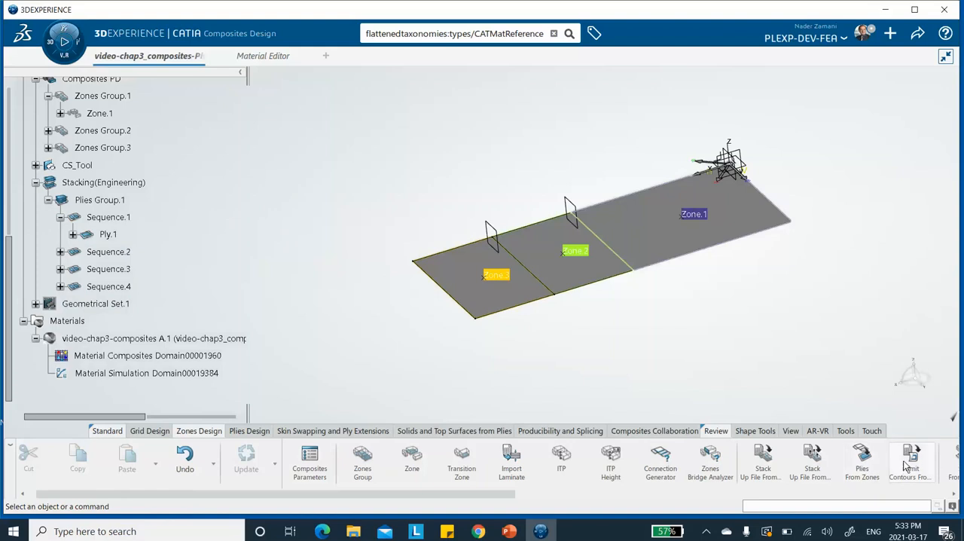
Step: Generate plies from Zones Group.2 with the taper option, creating the plies without staggering
{"action": "left_click", "coordinate": [876, 476]}
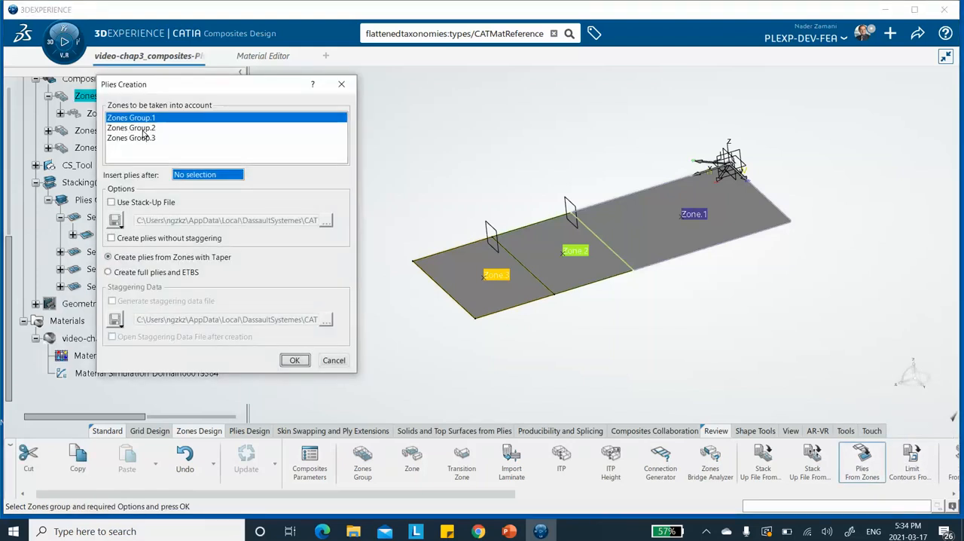
{"action": "left_click", "coordinate": [135, 128]}
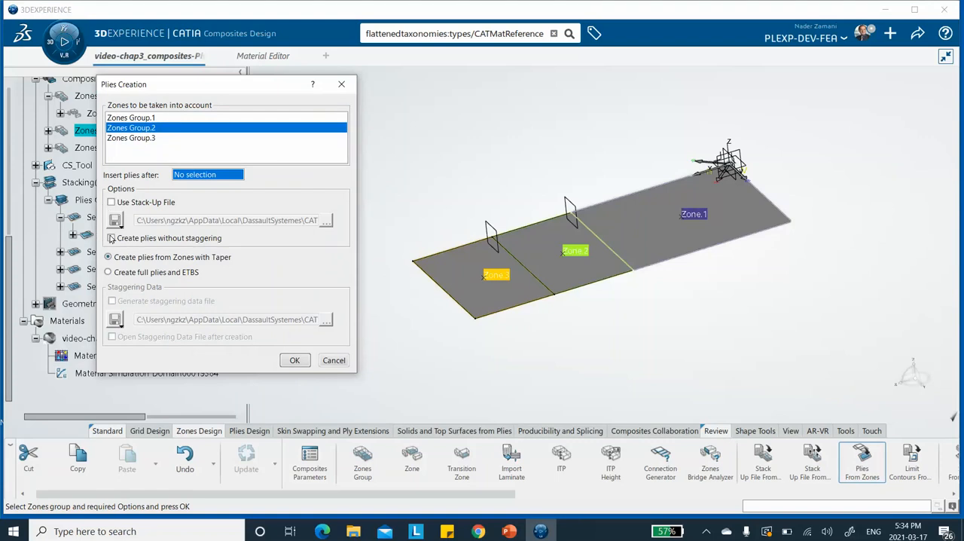
{"action": "left_click", "coordinate": [113, 239]}
{"action": "left_click", "coordinate": [295, 360]}
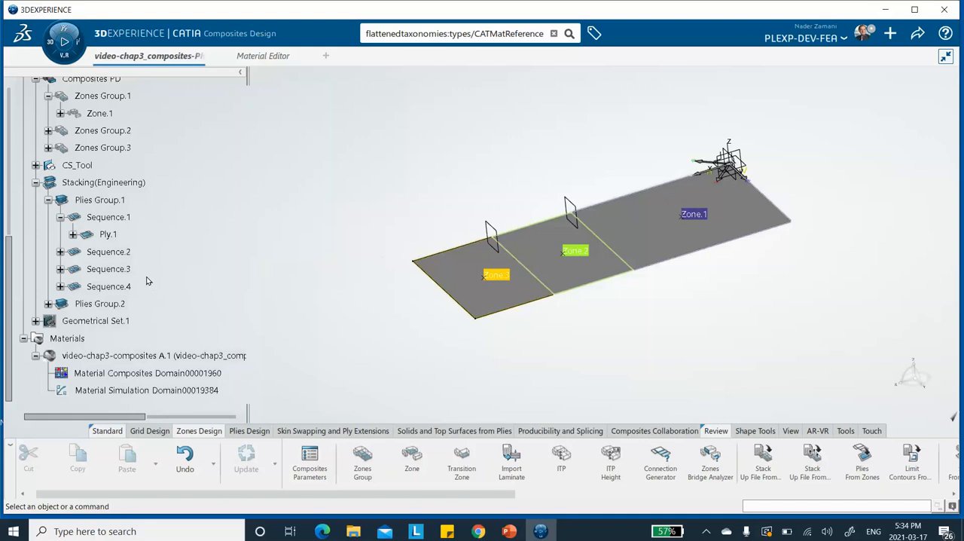
Step: Expand Plies Group.2 in the tree, examine the ply under Sequence.5 and collapse that sequence again
{"action": "scroll", "coordinate": [128, 273], "scroll_direction": "down", "scroll_amount": 2}
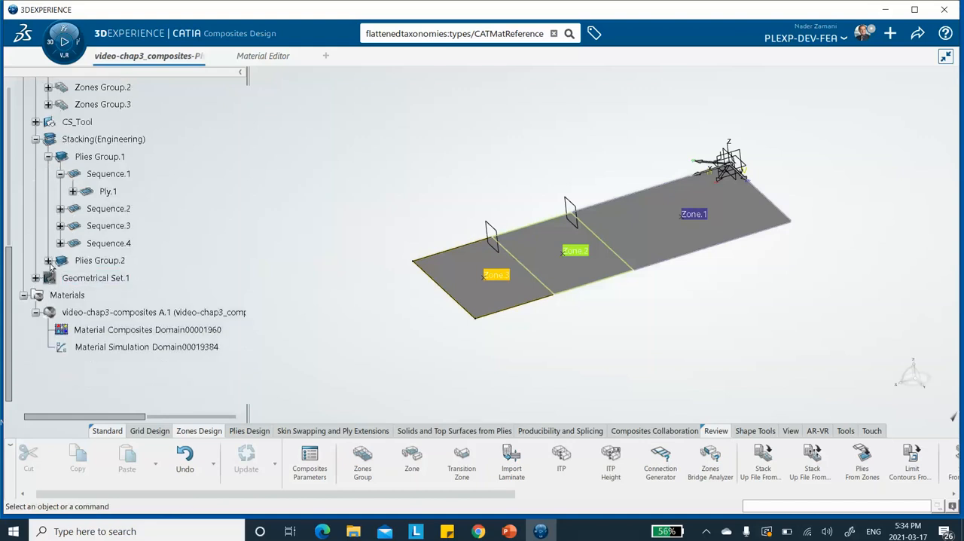
{"action": "left_click", "coordinate": [48, 260]}
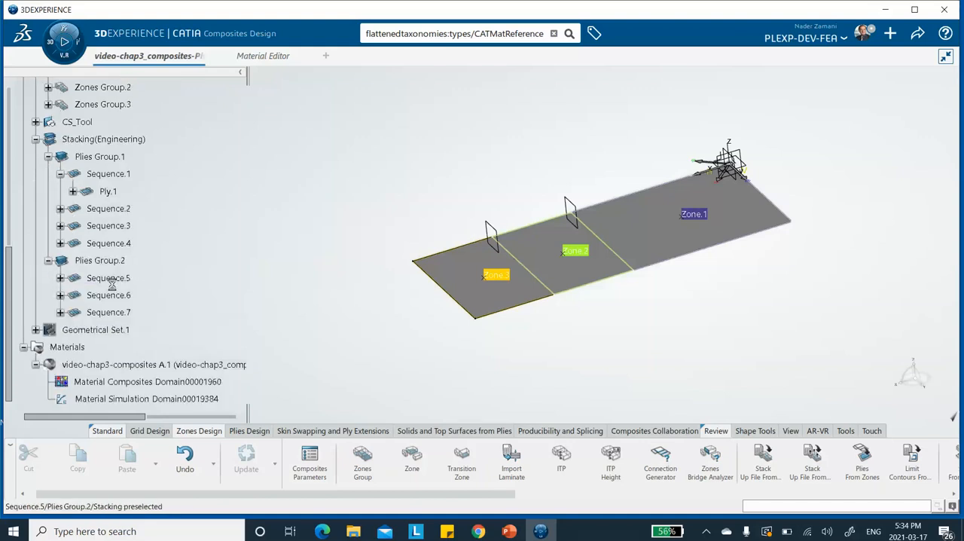
{"action": "left_click", "coordinate": [60, 278]}
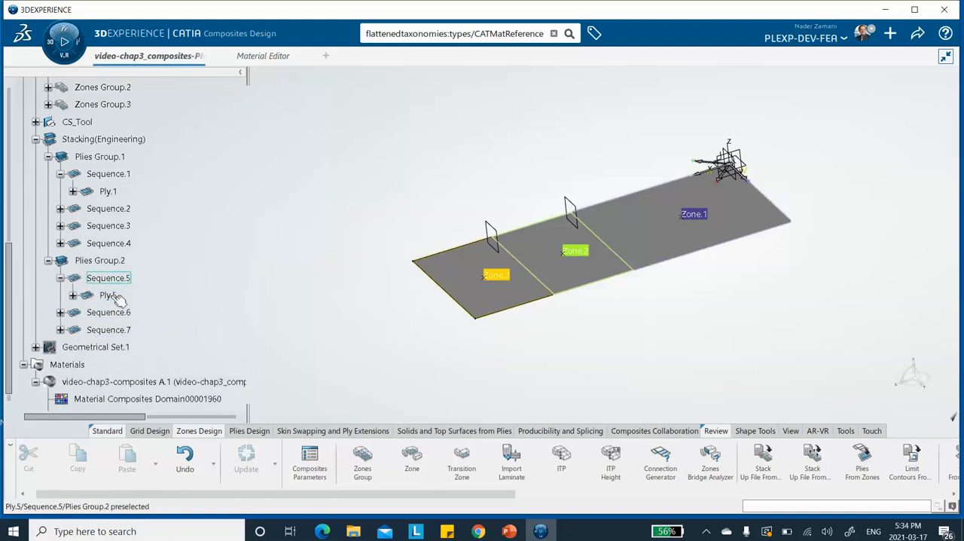
{"action": "left_click", "coordinate": [61, 277]}
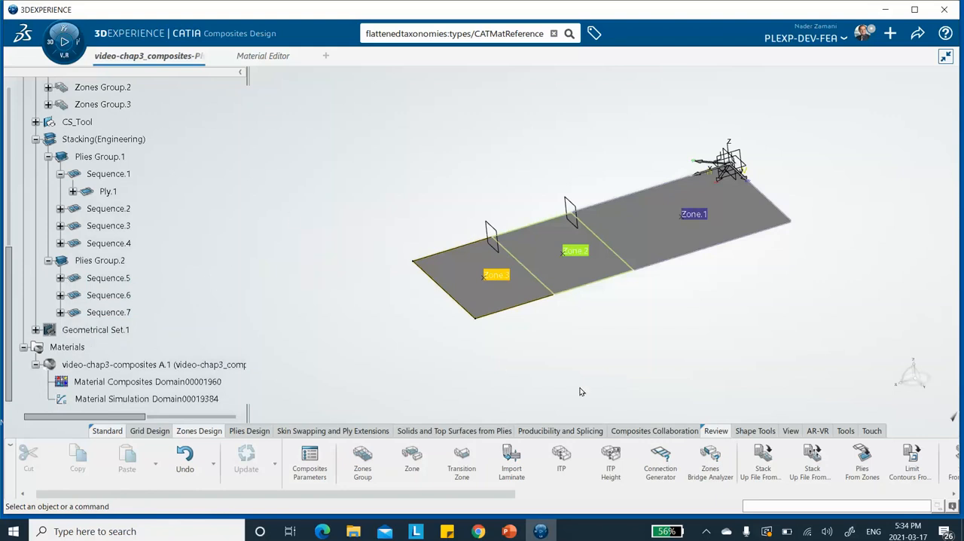
Step: Generate plies from Zones Group.3 with the taper option, creating the plies without staggering
{"action": "left_click", "coordinate": [863, 460]}
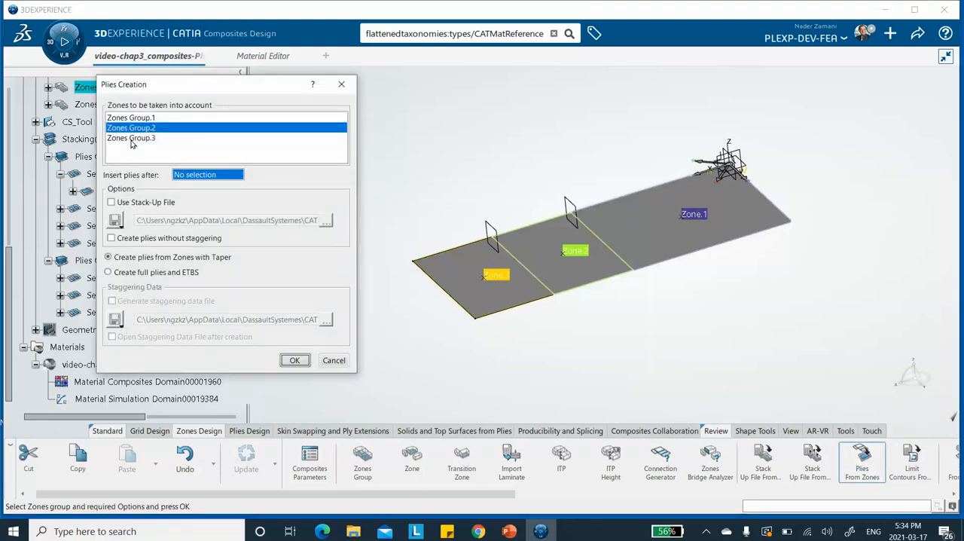
{"action": "left_click", "coordinate": [131, 139]}
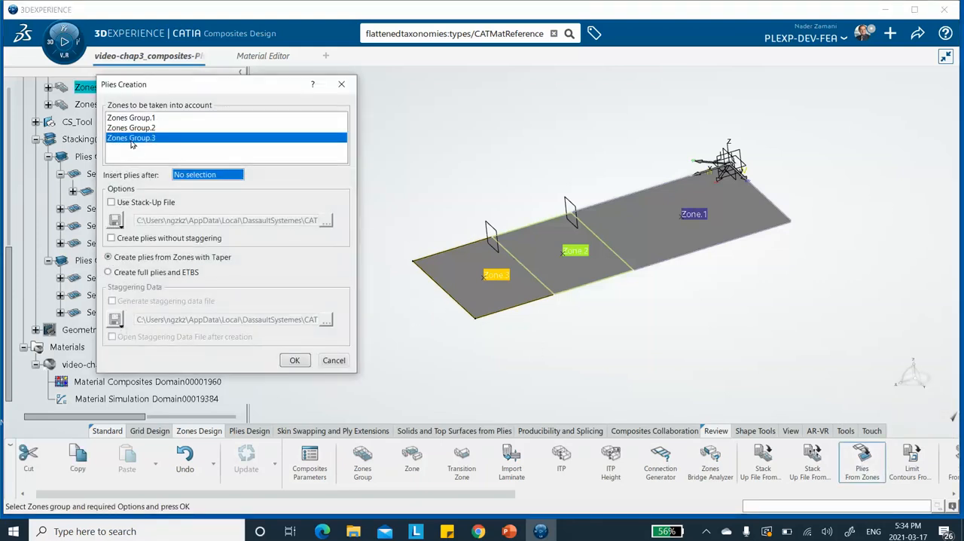
{"action": "left_click", "coordinate": [111, 237]}
{"action": "left_click", "coordinate": [295, 360]}
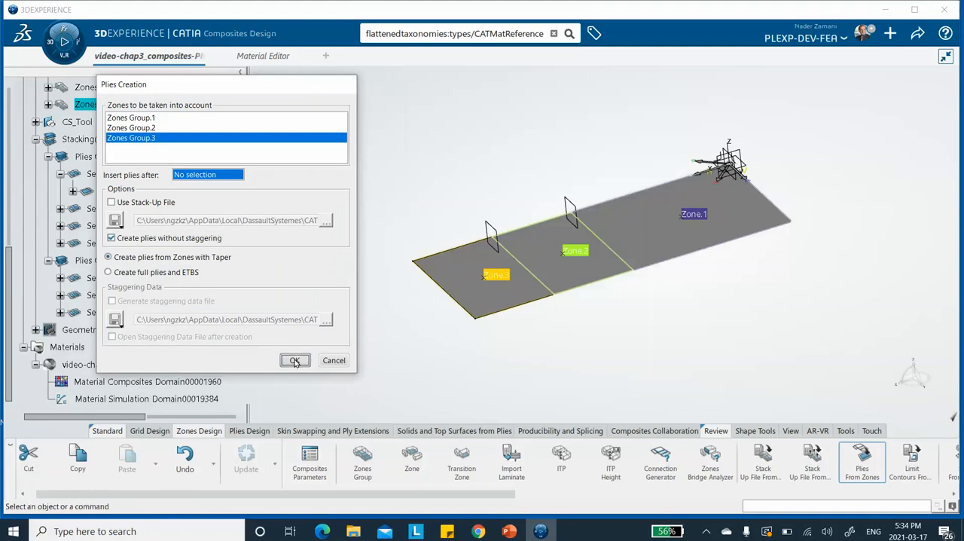
Step: Check the plies groups in the tree by collapsing and re-expanding Stacking(Engineering)
{"action": "scroll", "coordinate": [80, 258], "scroll_direction": "down", "scroll_amount": 2}
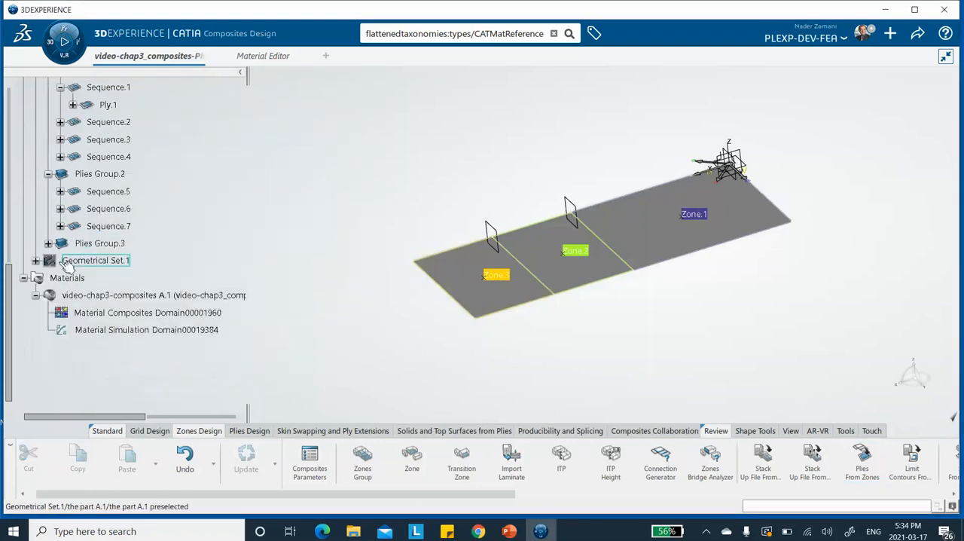
{"action": "scroll", "coordinate": [51, 161], "scroll_direction": "up", "scroll_amount": 4}
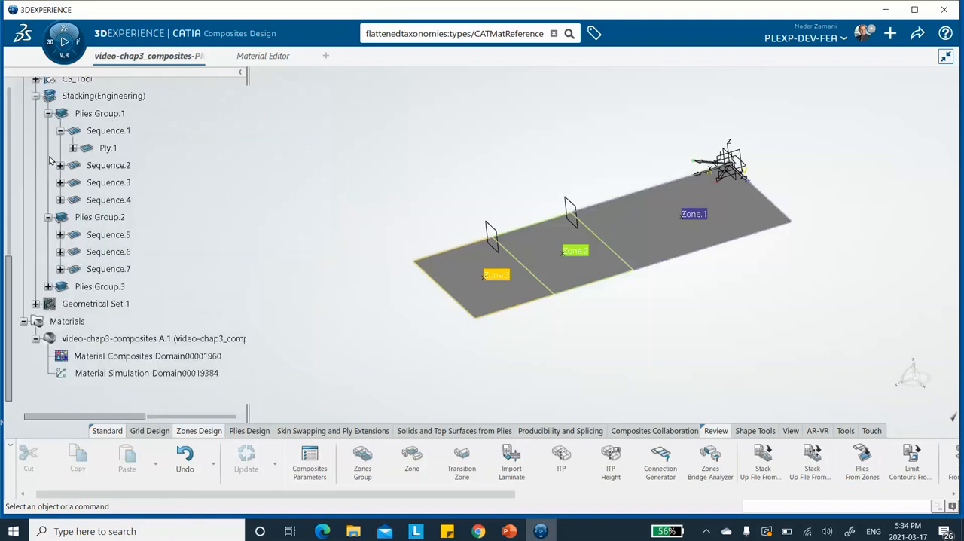
{"action": "left_click", "coordinate": [36, 226]}
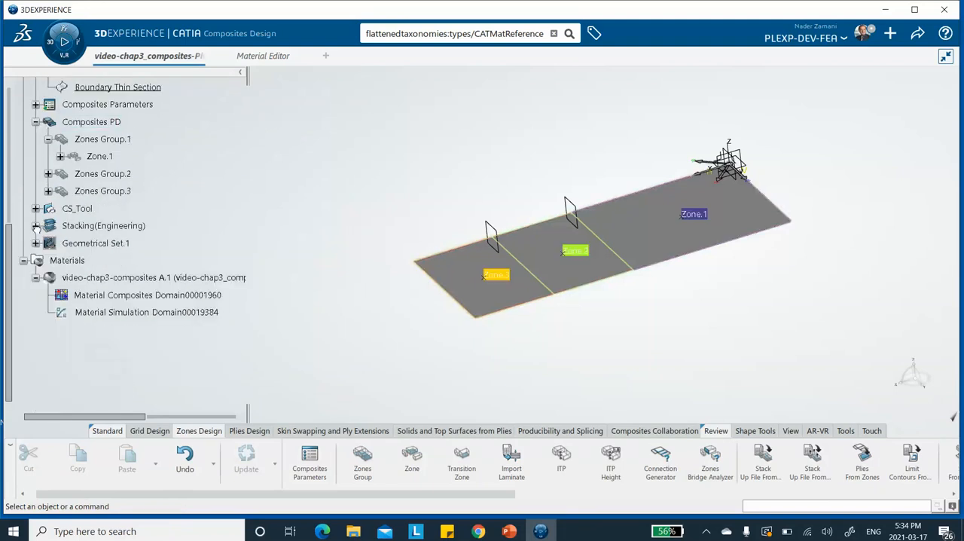
{"action": "left_click", "coordinate": [36, 226]}
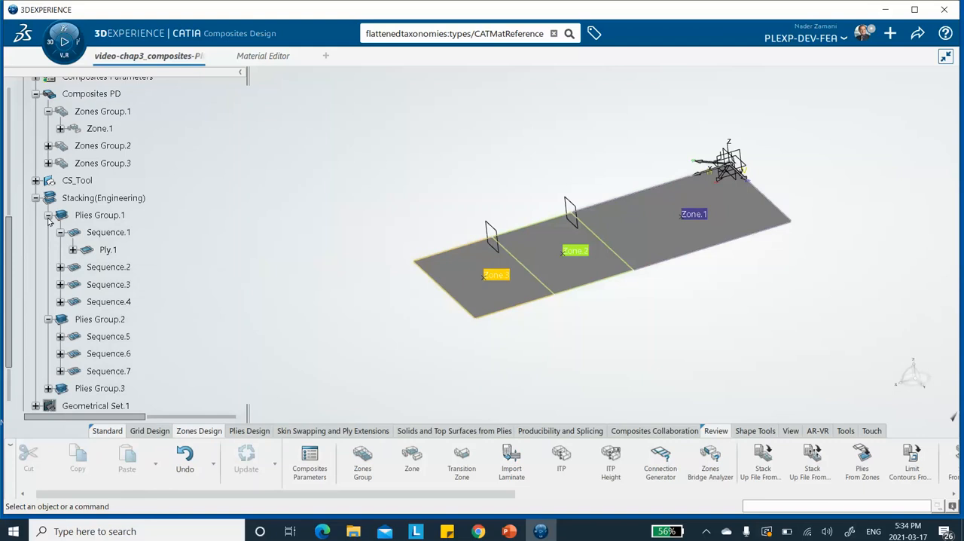
Step: Collapse Plies Group.1 and Plies Group.2 in the tree and save the model
{"action": "left_click", "coordinate": [49, 215]}
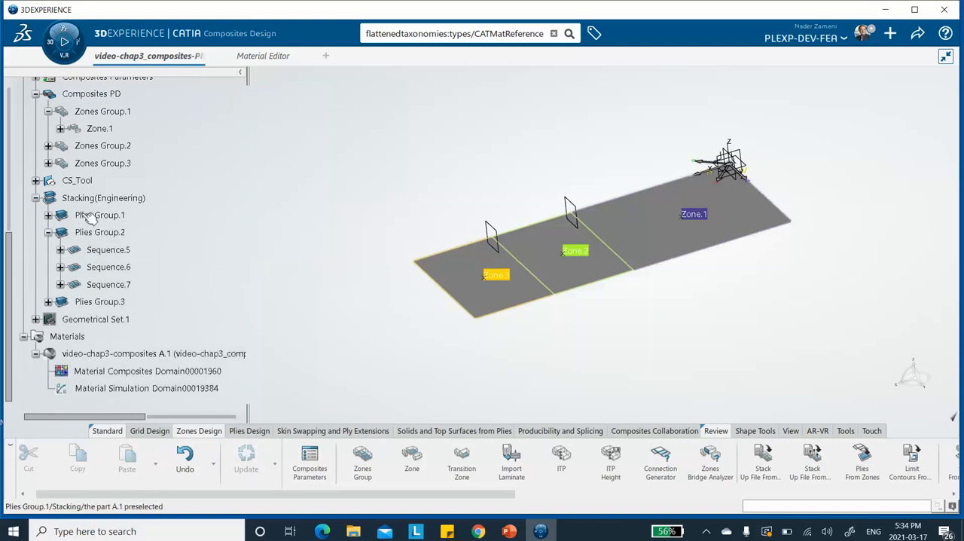
{"action": "left_click", "coordinate": [48, 232]}
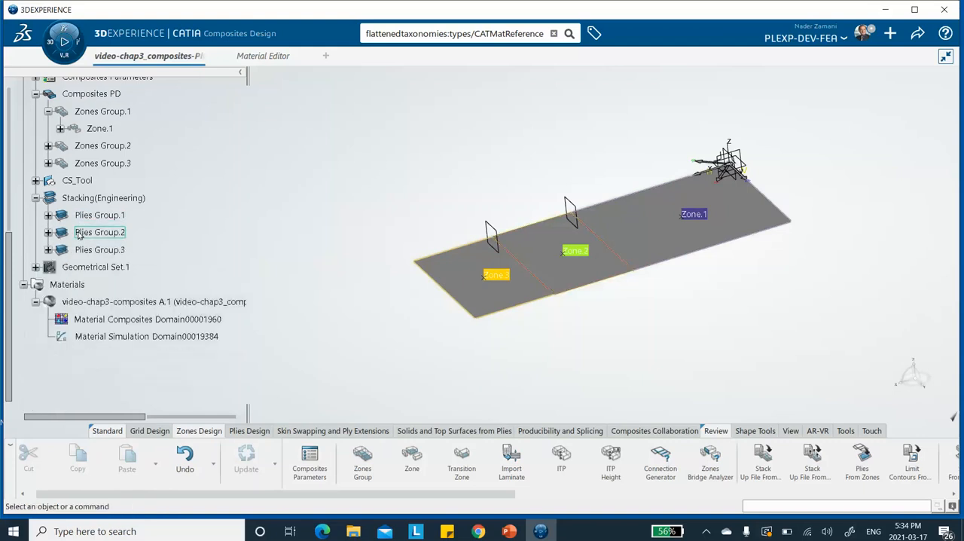
{"action": "middle_click_drag", "start_coordinate": [473, 198], "coordinate": [412, 201]}
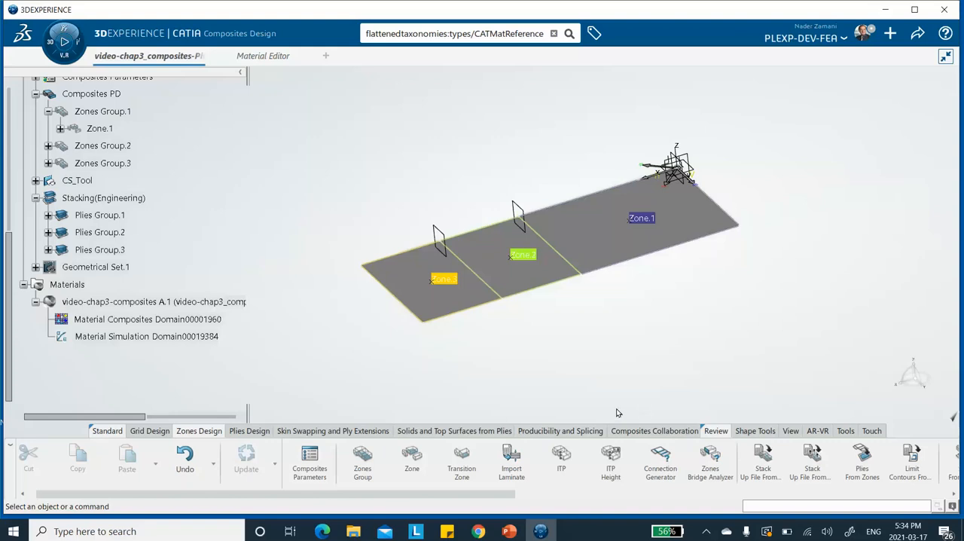
{"action": "left_click", "coordinate": [919, 35]}
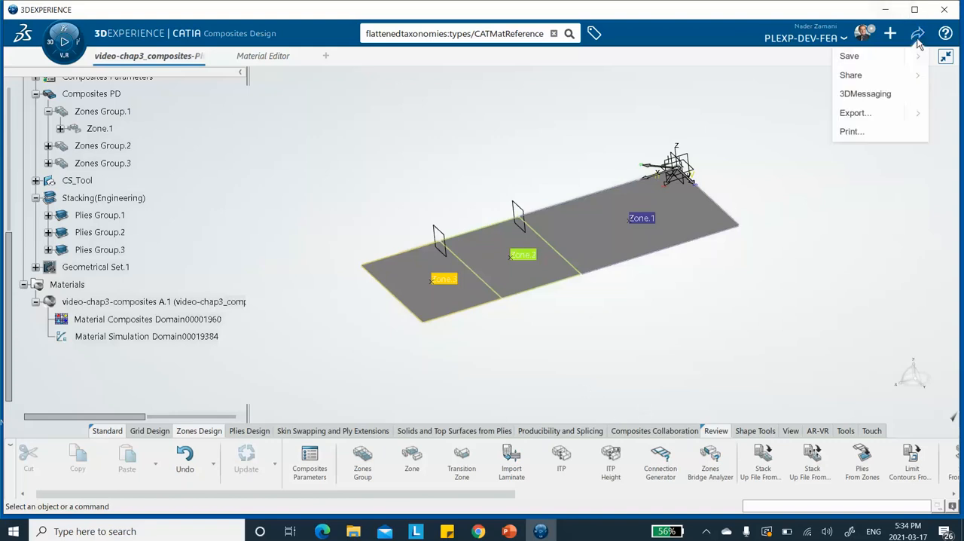
{"action": "left_click", "coordinate": [867, 58]}
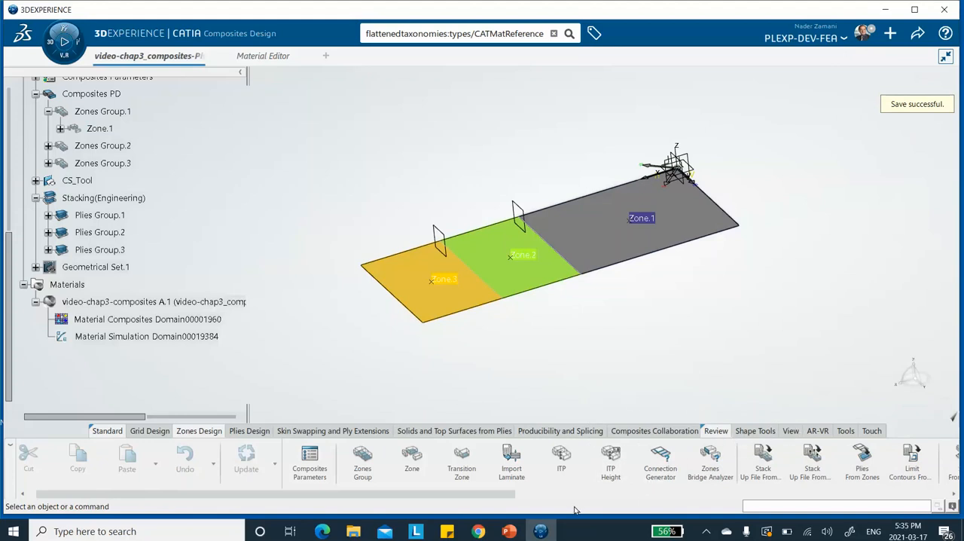
Step: Start the Ply Exploder and preview the exploded plies of Plies Group.1 and Plies Group.2, one group at a time
{"action": "left_click_drag", "start_coordinate": [446, 493], "coordinate": [877, 483]}
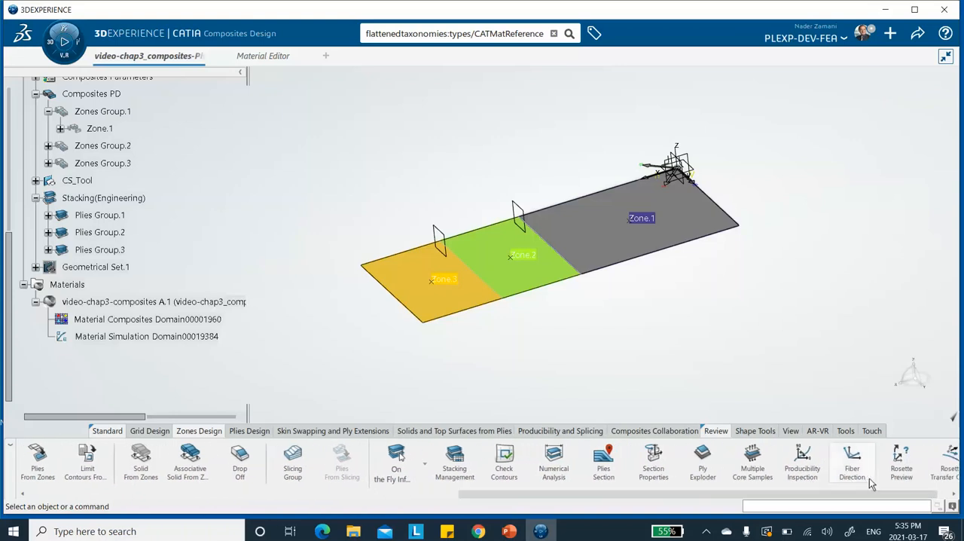
{"action": "left_click", "coordinate": [703, 460]}
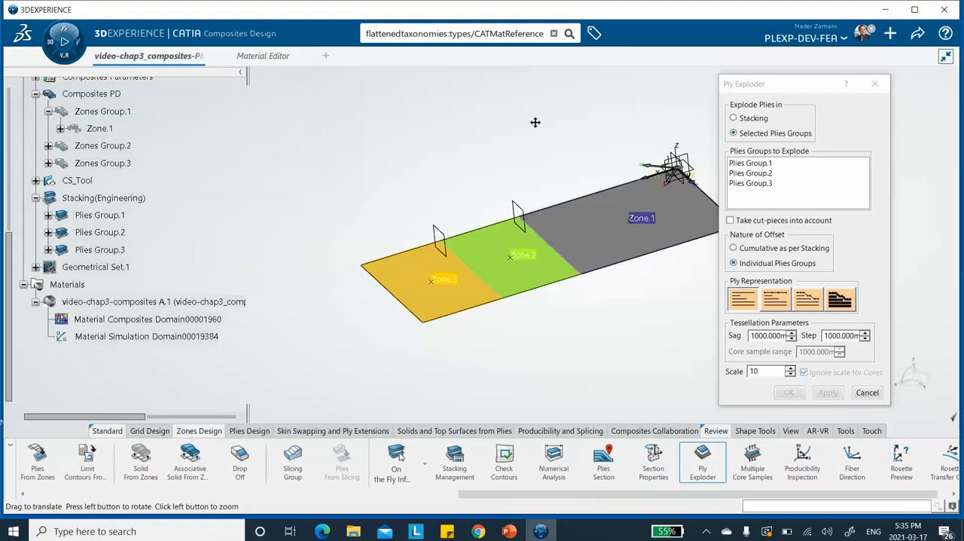
{"action": "middle_click_drag", "start_coordinate": [621, 144], "coordinate": [527, 117]}
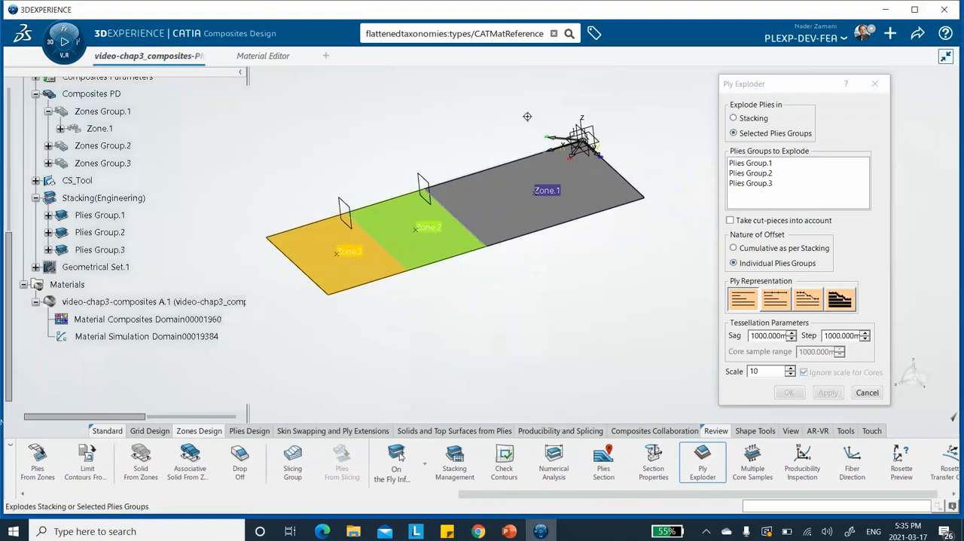
{"action": "left_click", "coordinate": [756, 163]}
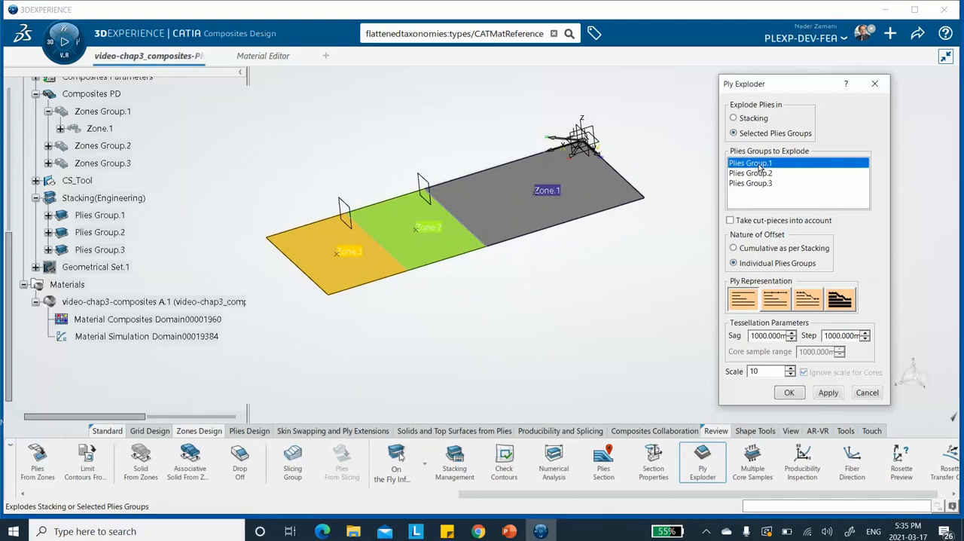
{"action": "left_click", "coordinate": [827, 392]}
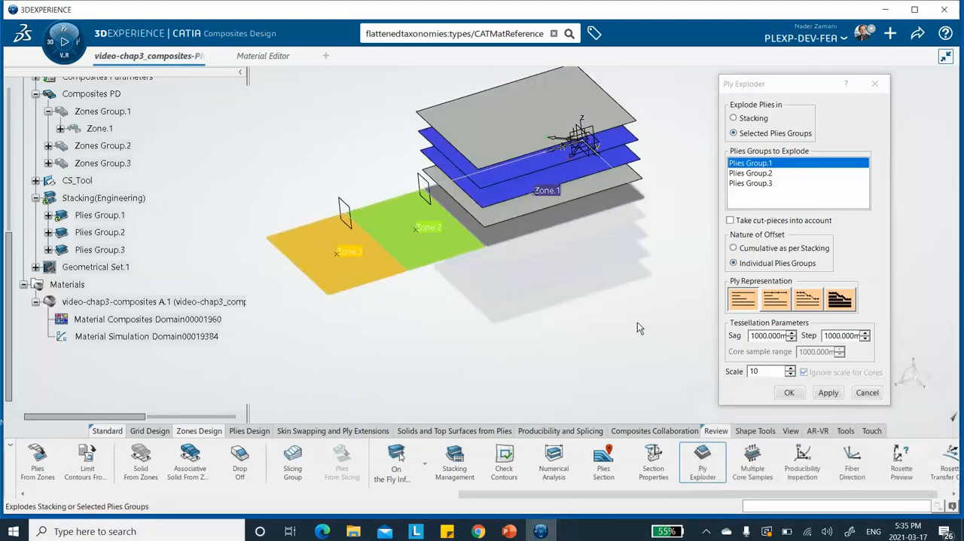
{"action": "left_click", "coordinate": [759, 174]}
{"action": "left_click", "coordinate": [822, 390]}
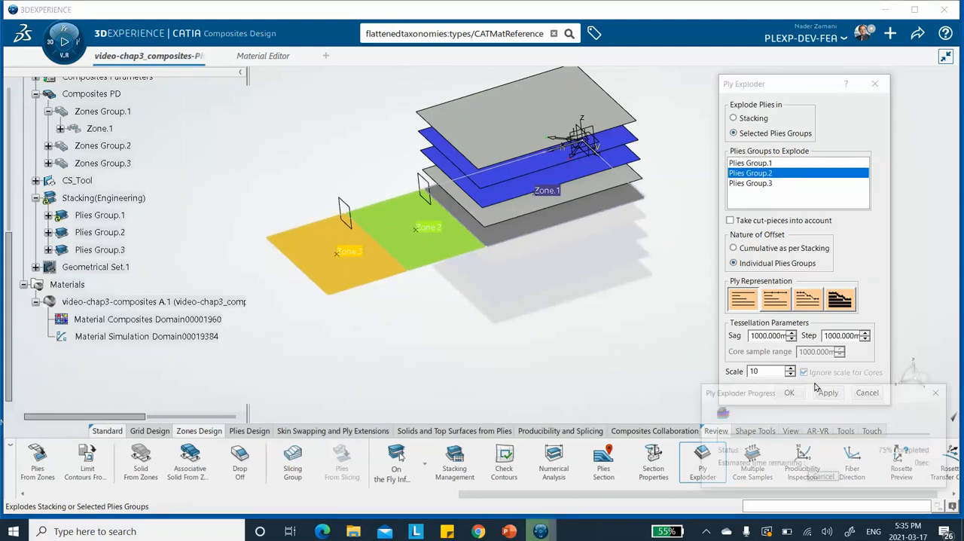
Step: Explode Plies Group.1, Plies Group.2 and Plies Group.3 together and accept the exploded ply display
{"action": "left_click", "coordinate": [754, 164]}
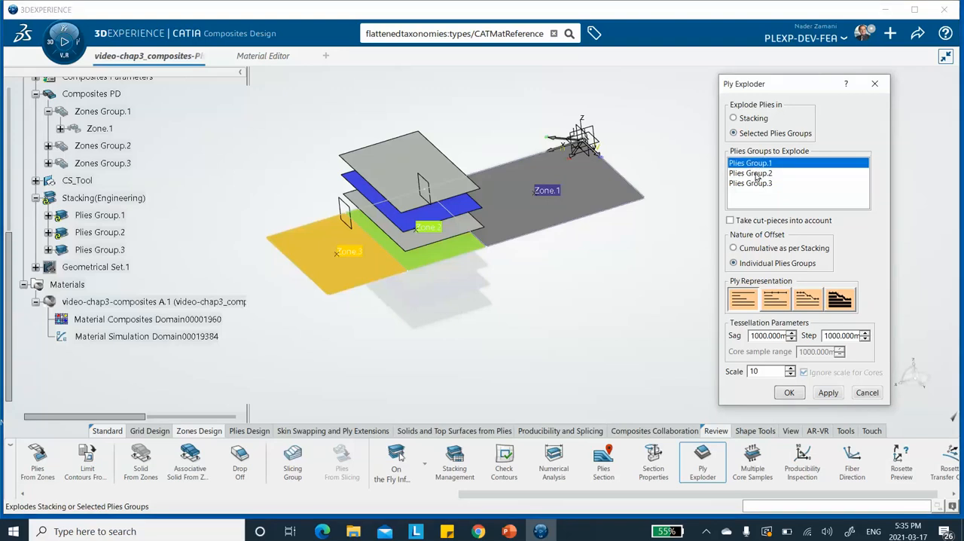
{"action": "left_click", "coordinate": [756, 174], "text": "ctrl"}
{"action": "left_click", "coordinate": [754, 183], "text": "ctrl"}
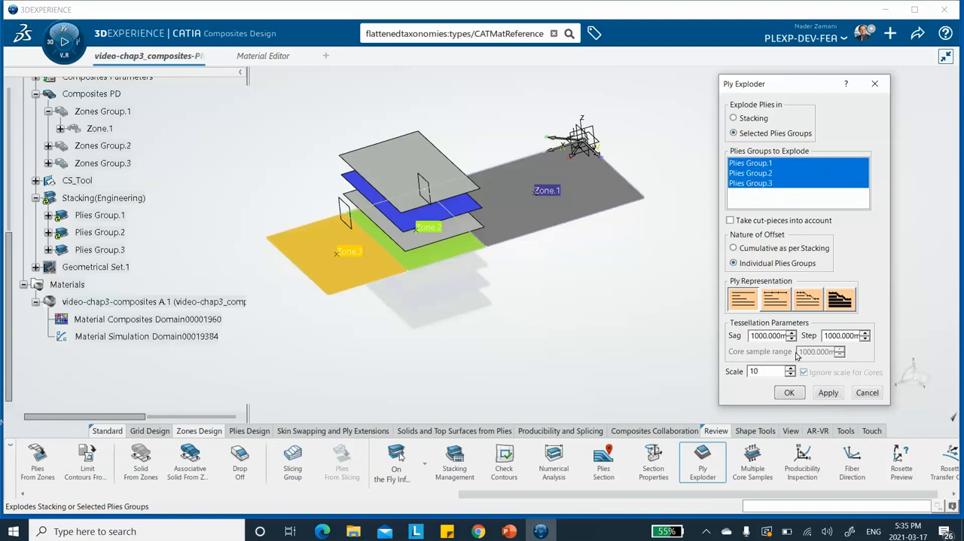
{"action": "left_click", "coordinate": [827, 392]}
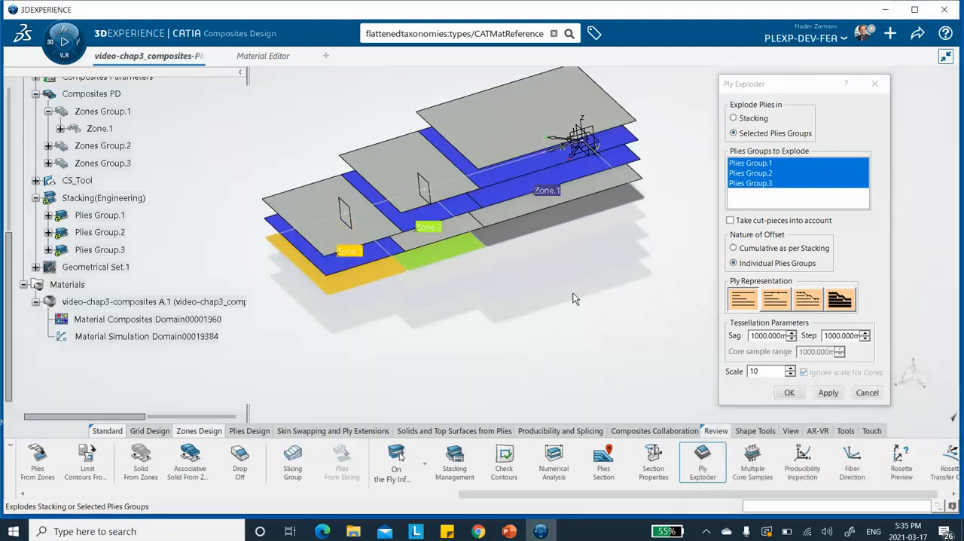
{"action": "middle_click_drag", "start_coordinate": [566, 292], "coordinate": [562, 290]}
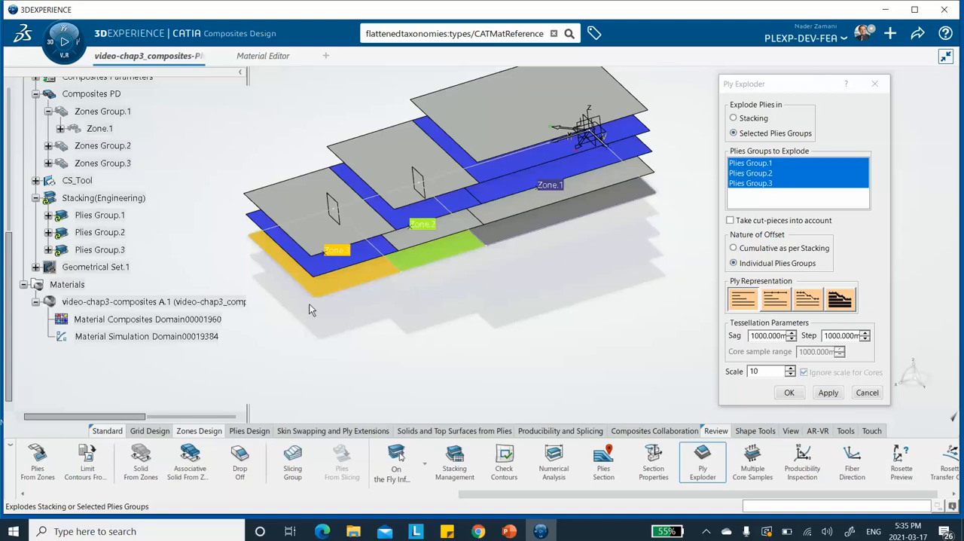
{"action": "middle_click_drag", "start_coordinate": [439, 332], "coordinate": [448, 340]}
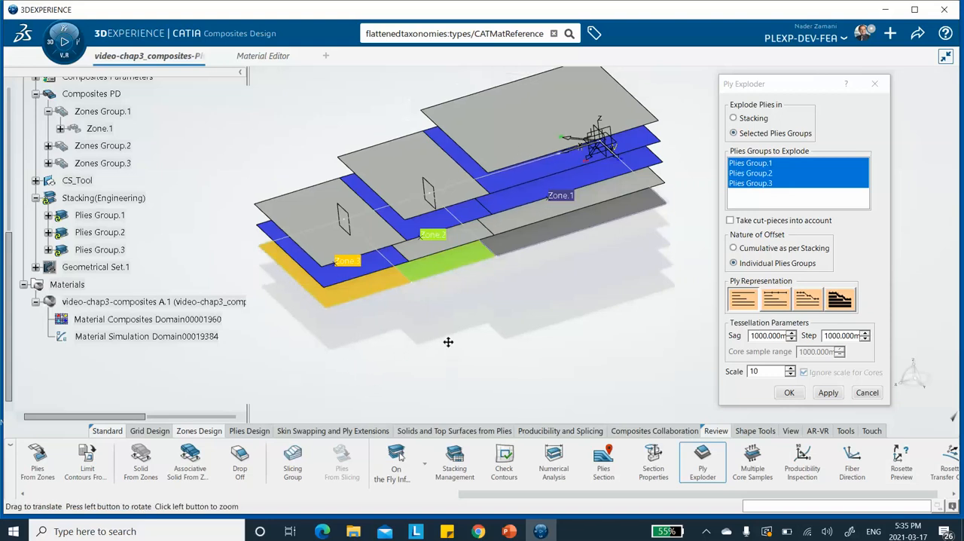
{"action": "left_click", "coordinate": [788, 393]}
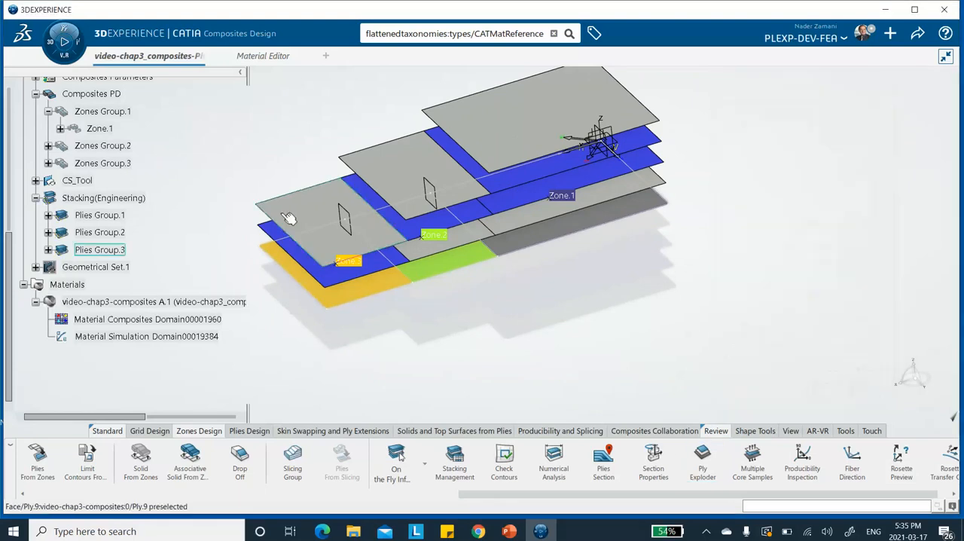
Step: Examine the contents of Zone.1 in the tree and collapse Zone.1 and Zones Group.1 again
{"action": "scroll", "coordinate": [178, 240], "scroll_direction": "down", "scroll_amount": 3}
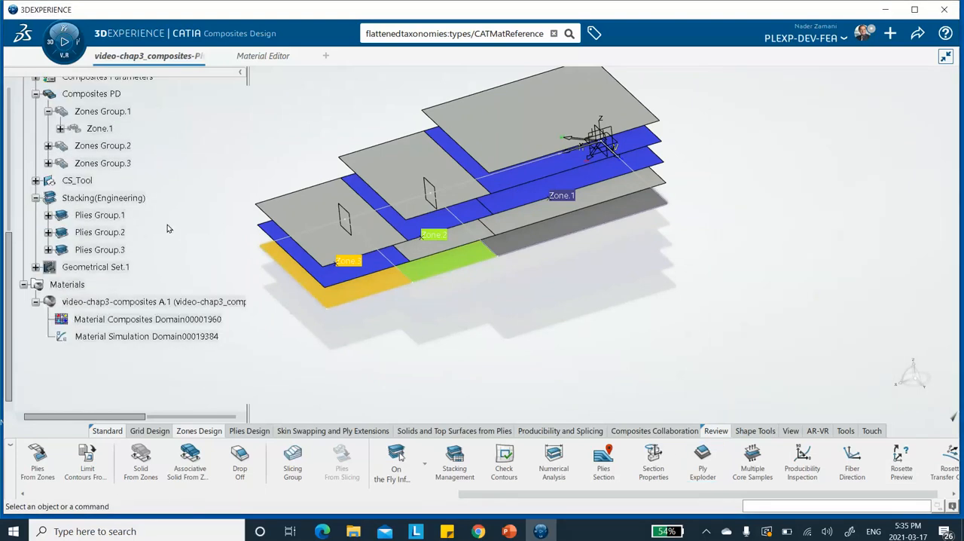
{"action": "scroll", "coordinate": [135, 180], "scroll_direction": "up", "scroll_amount": 3}
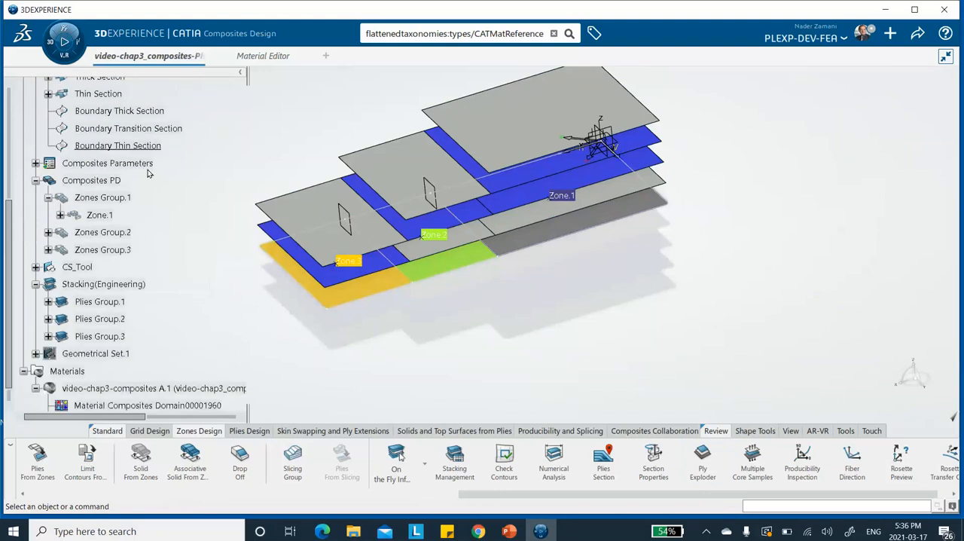
{"action": "left_click", "coordinate": [61, 215]}
{"action": "scroll", "coordinate": [236, 159], "scroll_direction": "down", "scroll_amount": 3}
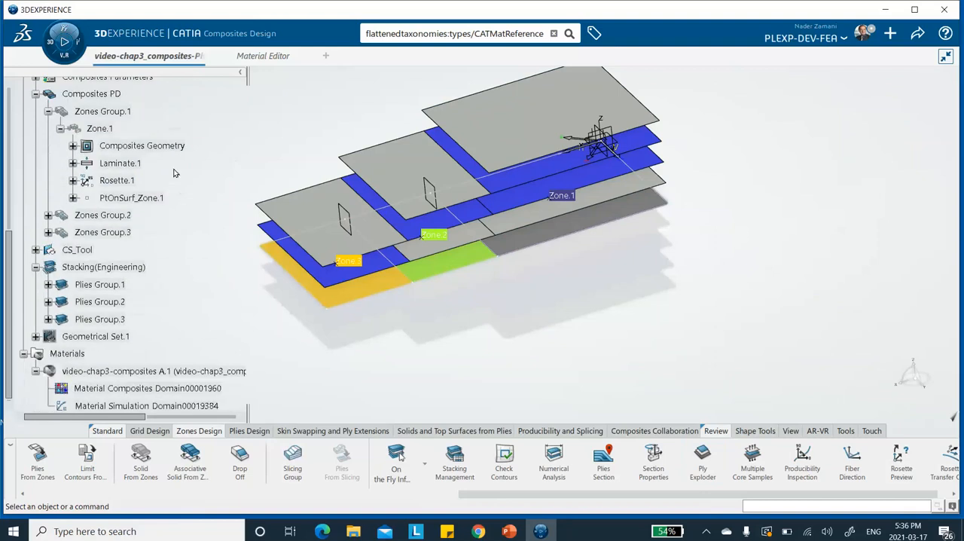
{"action": "left_click", "coordinate": [60, 129]}
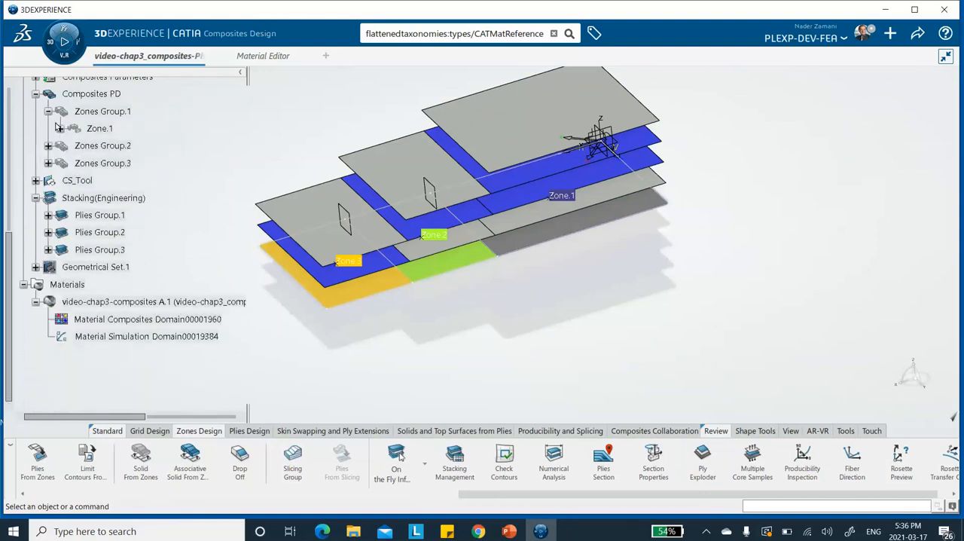
{"action": "left_click", "coordinate": [48, 111]}
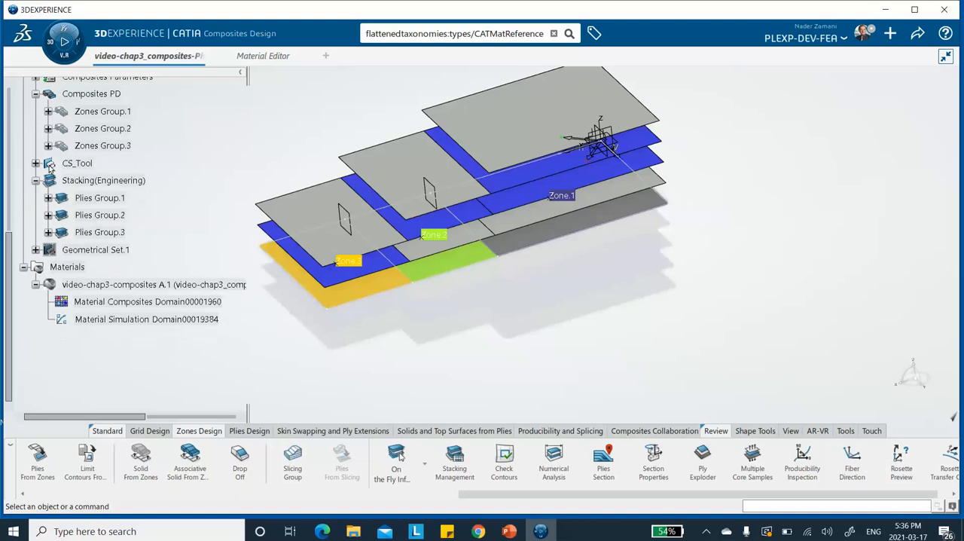
Step: Expand Plies Group.1 and its Sequence.2, Sequence.3 and Sequence.4 down to their plies
{"action": "left_click", "coordinate": [48, 198]}
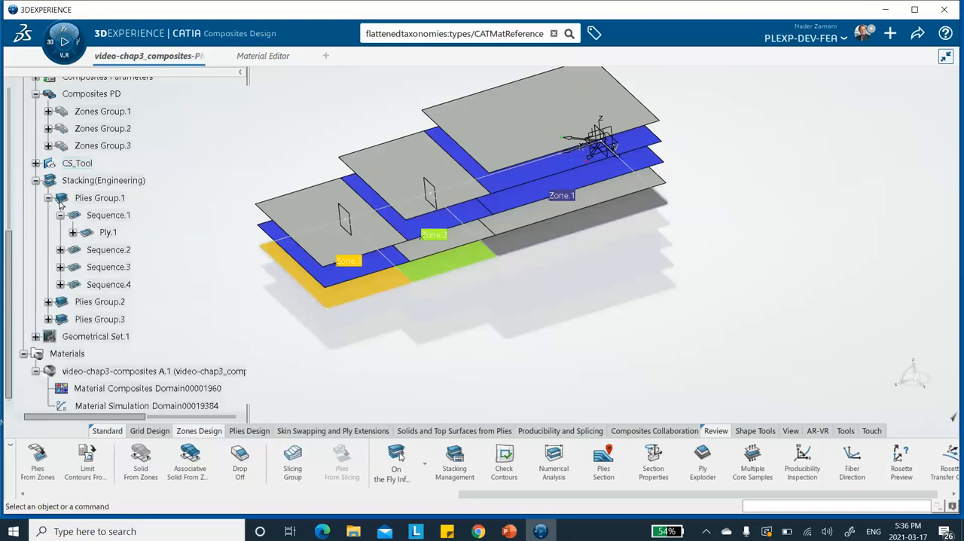
{"action": "left_click", "coordinate": [60, 250]}
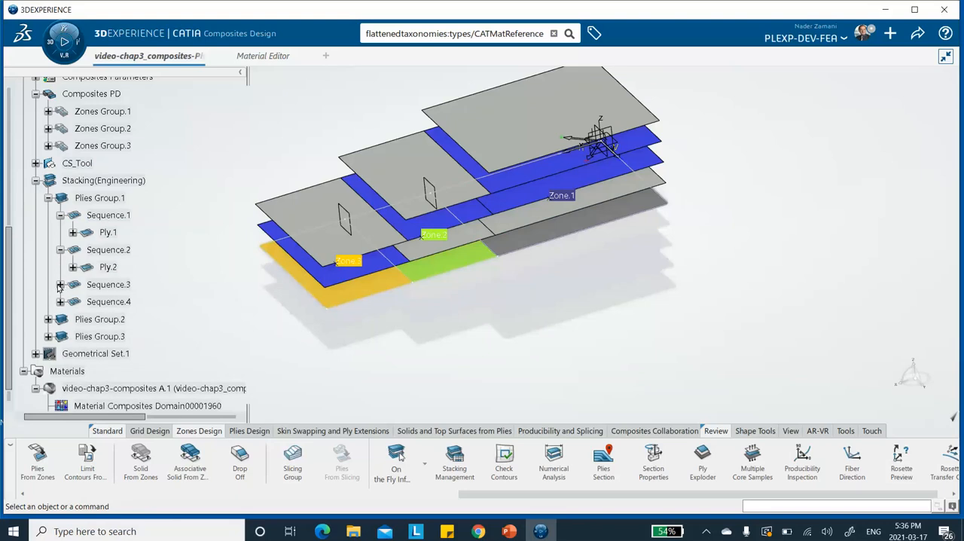
{"action": "left_click", "coordinate": [60, 285]}
{"action": "left_click", "coordinate": [60, 319]}
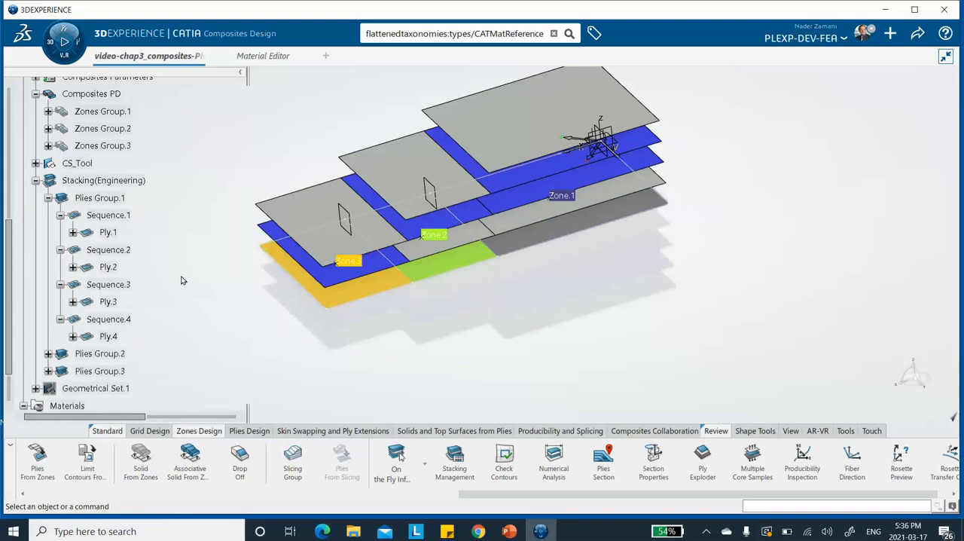
Step: Set the direction attribute of Ply.1 in Sequence.1 to 90
{"action": "scroll", "coordinate": [181, 277], "scroll_direction": "down", "scroll_amount": 2}
{"action": "double_click", "coordinate": [109, 191]}
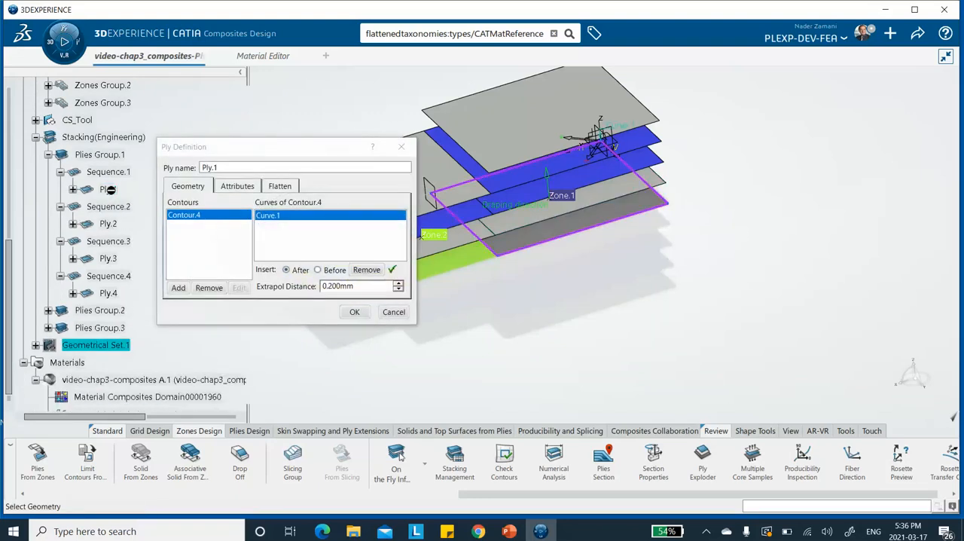
{"action": "left_click", "coordinate": [240, 185]}
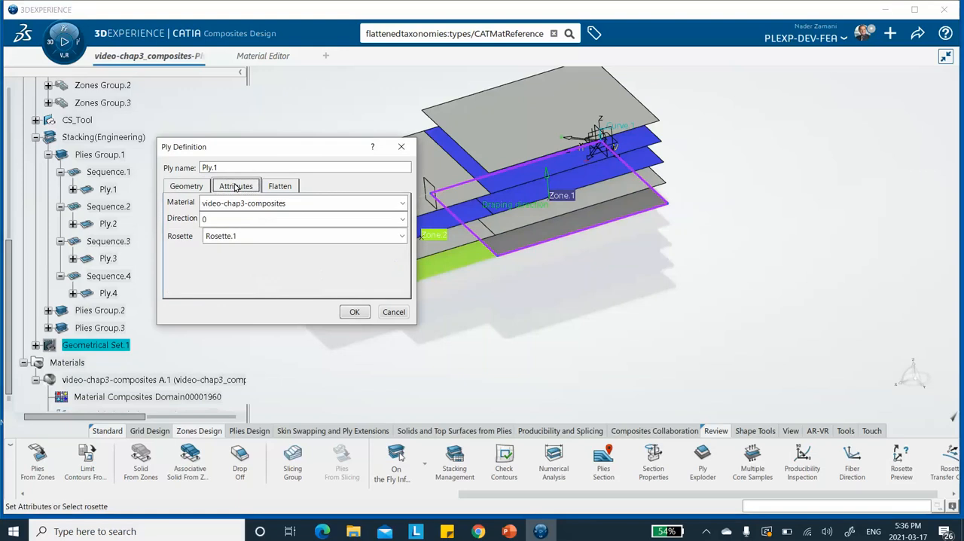
{"action": "left_click", "coordinate": [232, 218]}
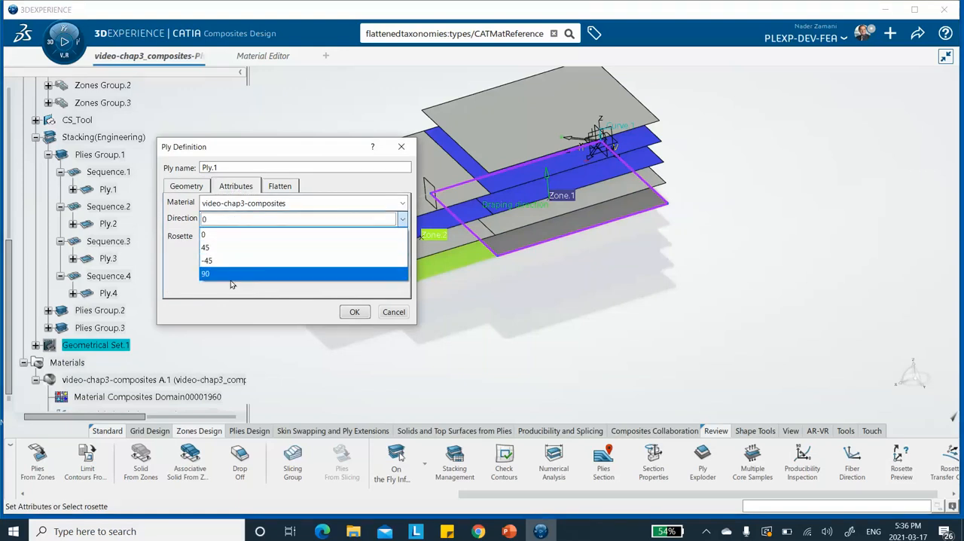
{"action": "left_click", "coordinate": [230, 280]}
{"action": "left_click", "coordinate": [355, 312]}
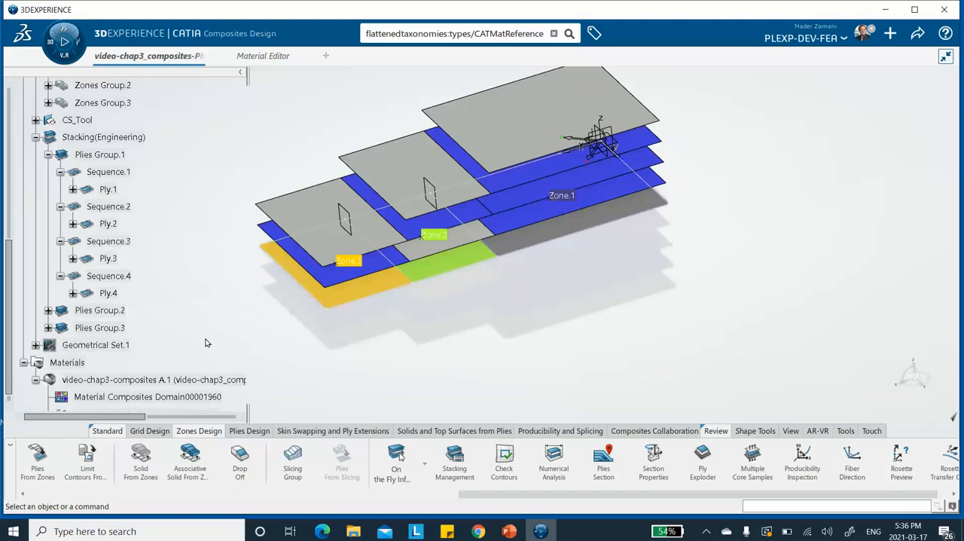
Step: Set the direction attribute of Ply.2 in Sequence.2 to 0
{"action": "double_click", "coordinate": [110, 224]}
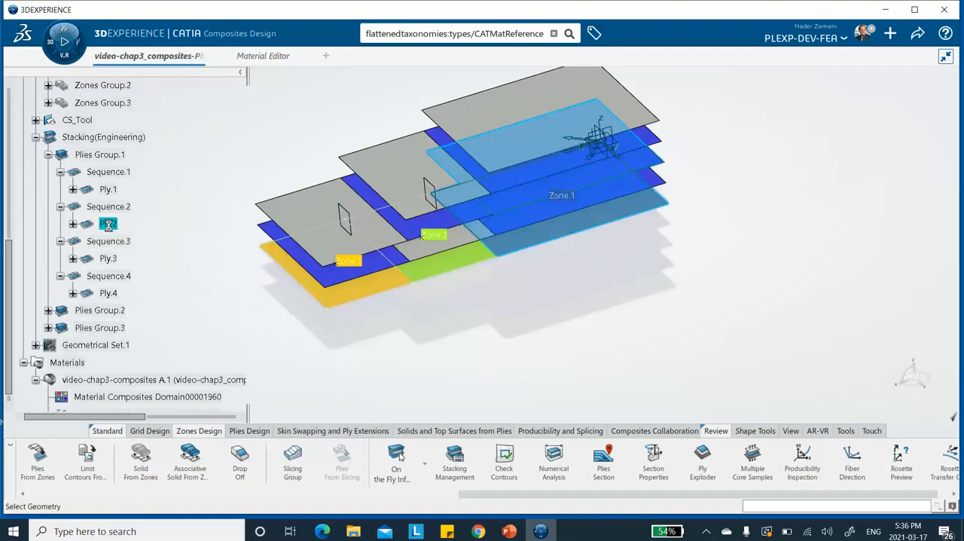
{"action": "left_click", "coordinate": [244, 188]}
{"action": "left_click", "coordinate": [233, 219]}
{"action": "left_click", "coordinate": [223, 239]}
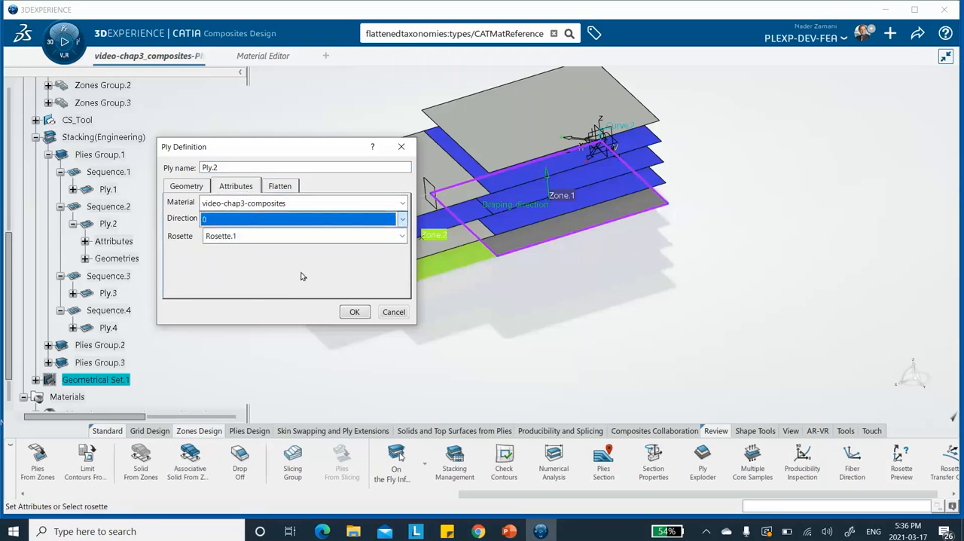
{"action": "left_click", "coordinate": [354, 312]}
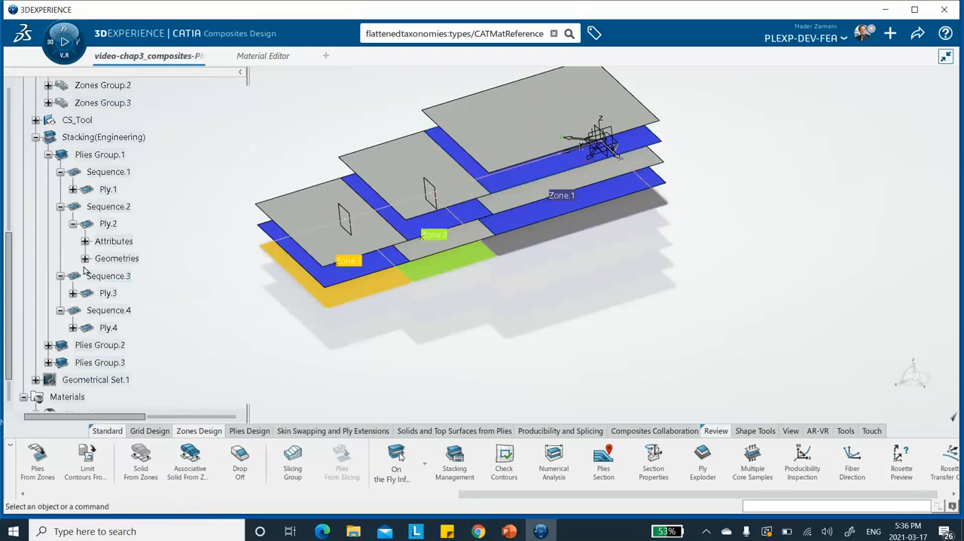
Step: Set the direction attribute of Ply.3 in Sequence.3 to 0
{"action": "double_click", "coordinate": [109, 293]}
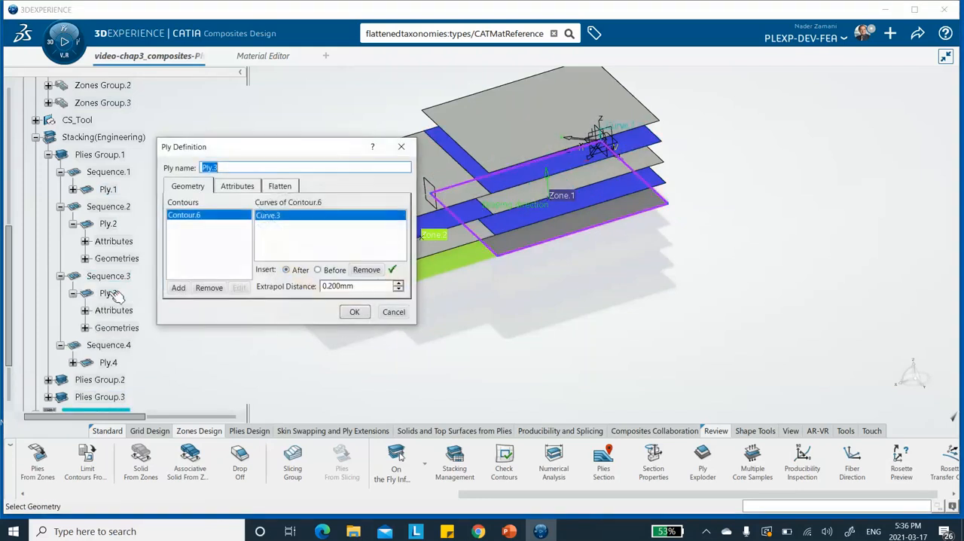
{"action": "left_click", "coordinate": [244, 190]}
{"action": "left_click", "coordinate": [248, 220]}
{"action": "left_click", "coordinate": [232, 236]}
{"action": "left_click", "coordinate": [354, 312]}
Step: Set the direction attribute of Ply.4 in Sequence.4 to 90
{"action": "scroll", "coordinate": [158, 313], "scroll_direction": "down", "scroll_amount": 2}
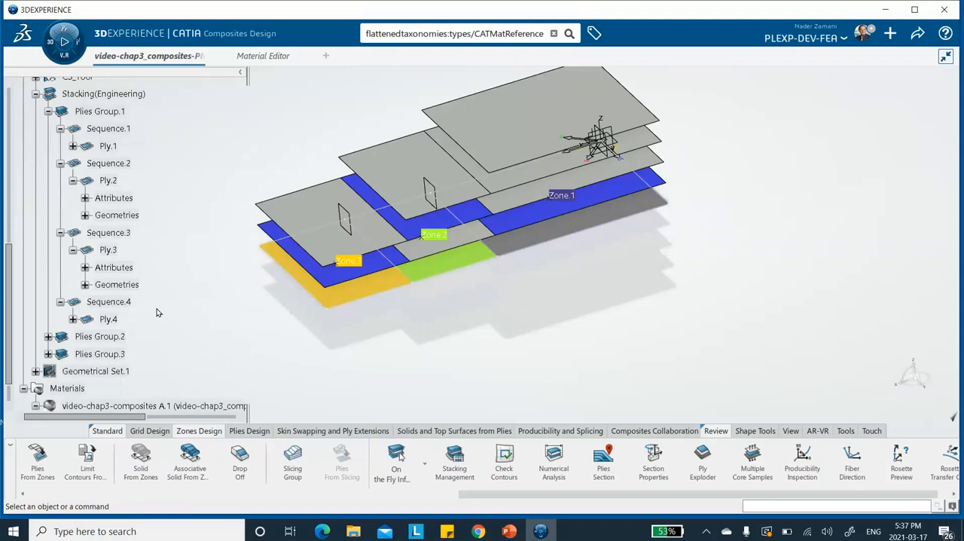
{"action": "double_click", "coordinate": [110, 319]}
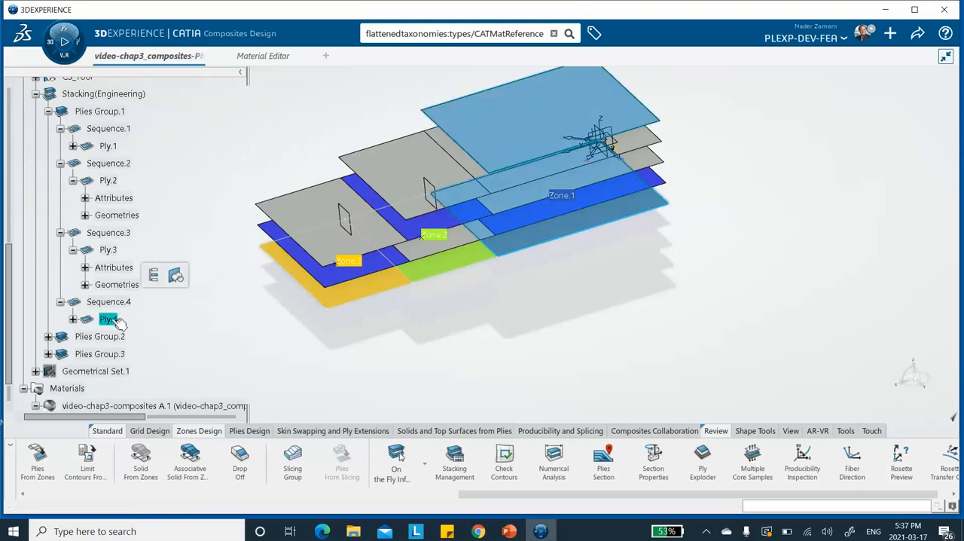
{"action": "left_click", "coordinate": [246, 184]}
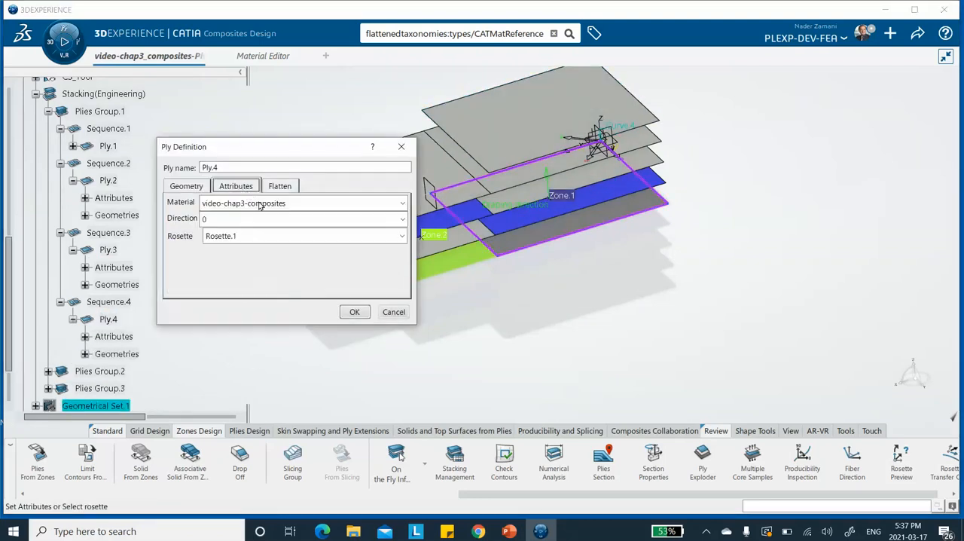
{"action": "left_click", "coordinate": [255, 219]}
{"action": "left_click", "coordinate": [242, 265]}
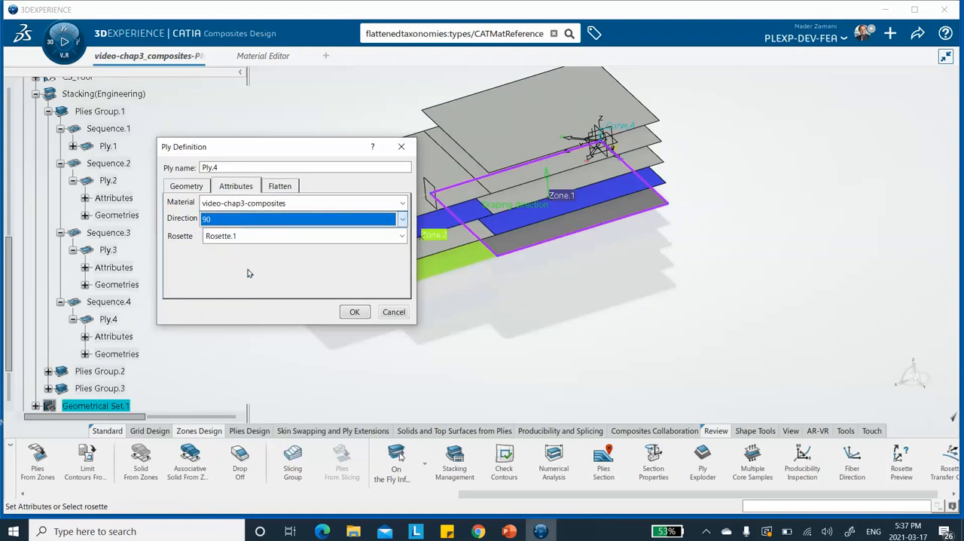
{"action": "left_click", "coordinate": [352, 312]}
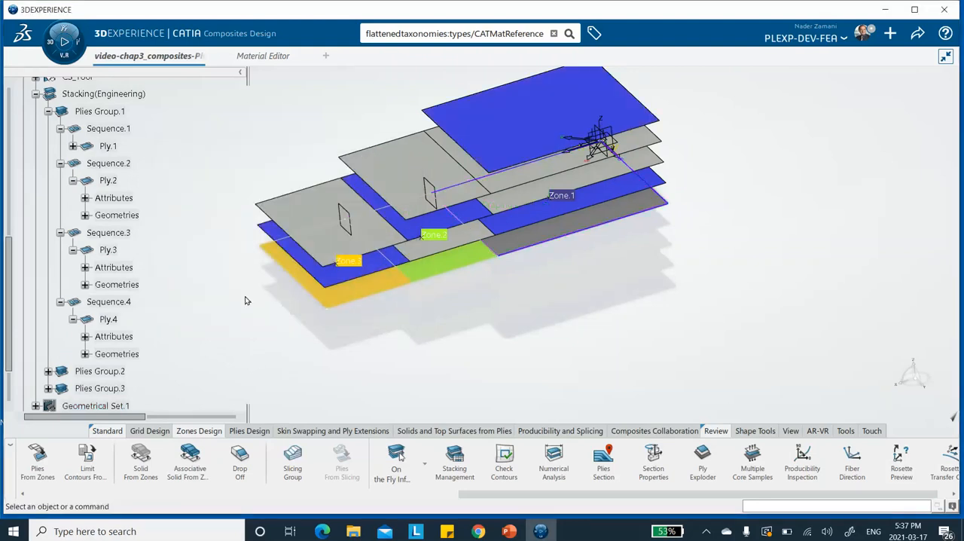
Step: Expand Plies Group.2 and its Sequence.5, and set the direction attribute of Ply.5 to 90
{"action": "scroll", "coordinate": [188, 302], "scroll_direction": "down", "scroll_amount": 5}
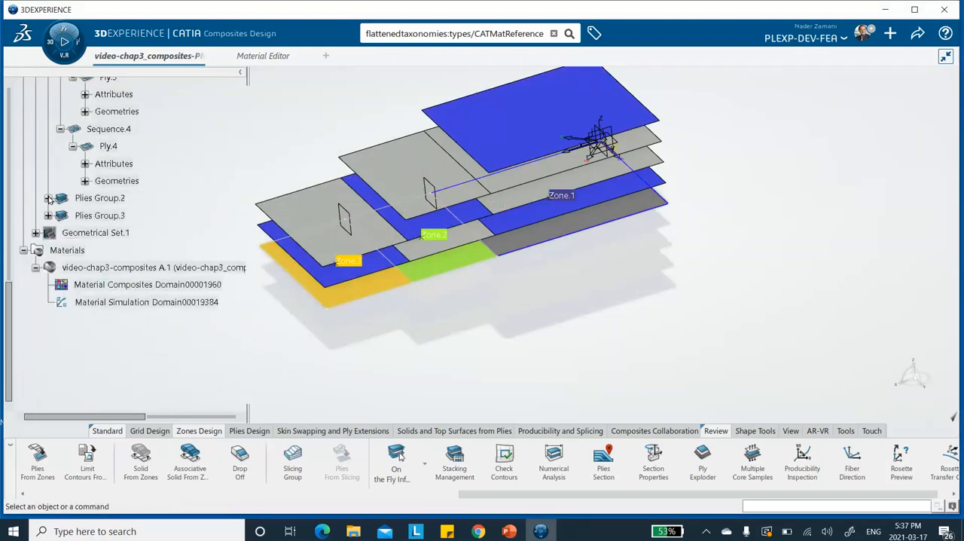
{"action": "left_click", "coordinate": [48, 198]}
{"action": "left_click", "coordinate": [61, 215]}
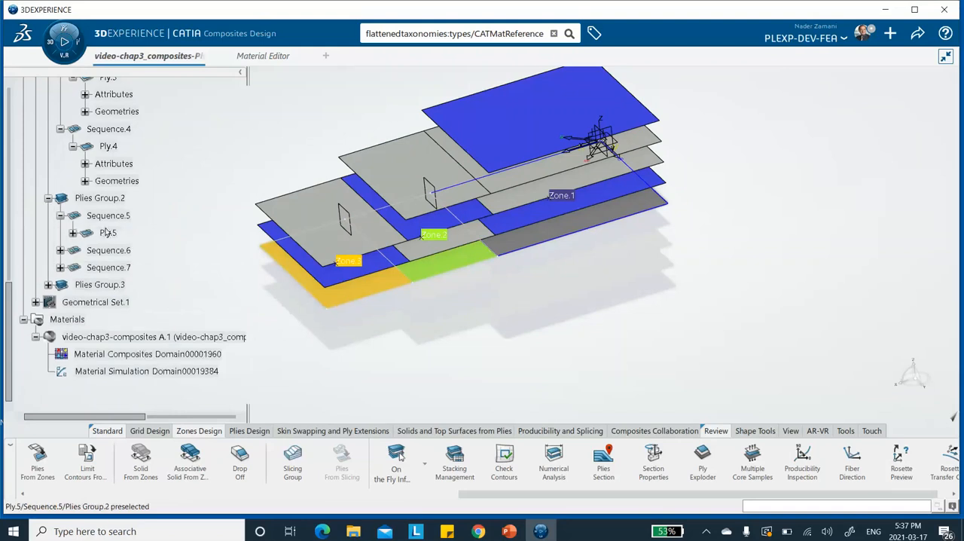
{"action": "double_click", "coordinate": [106, 233]}
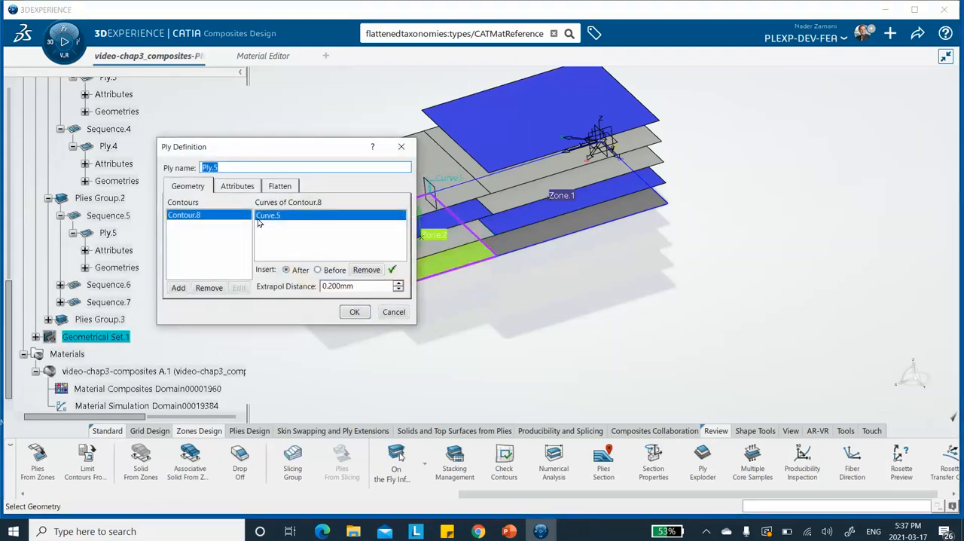
{"action": "left_click", "coordinate": [237, 186]}
{"action": "left_click", "coordinate": [215, 219]}
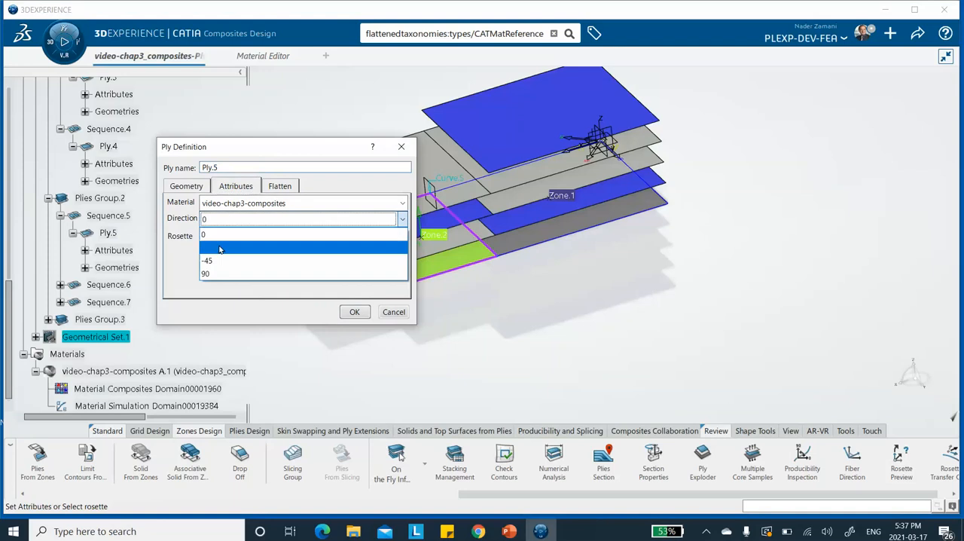
{"action": "left_click", "coordinate": [208, 274]}
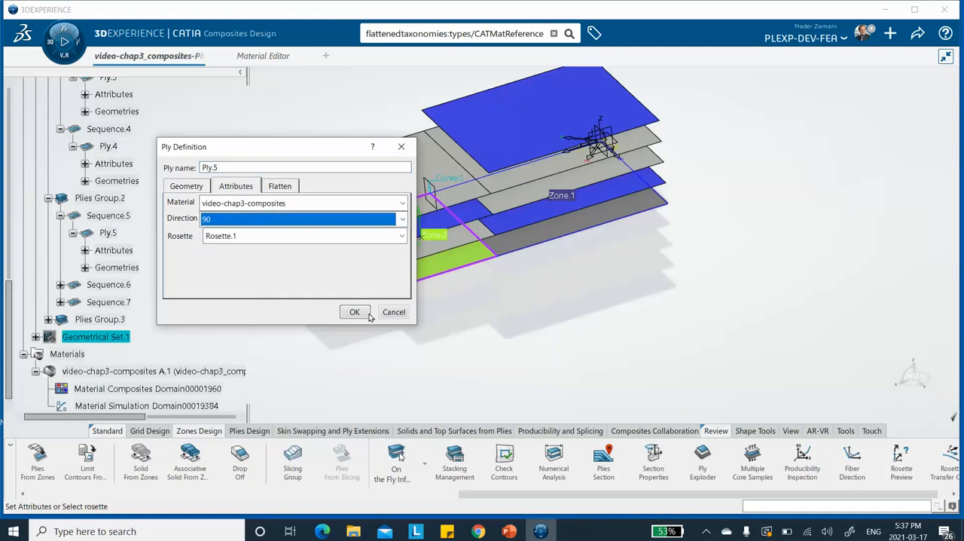
{"action": "left_click", "coordinate": [355, 312]}
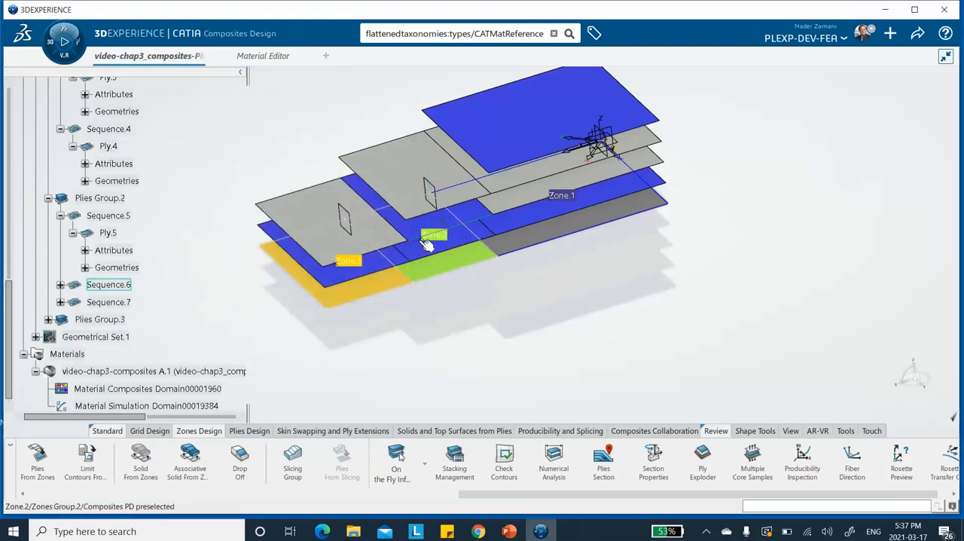
Step: Expand Sequence.6 and set the direction attribute of Ply.6 to 0
{"action": "left_click", "coordinate": [60, 284]}
{"action": "double_click", "coordinate": [108, 301]}
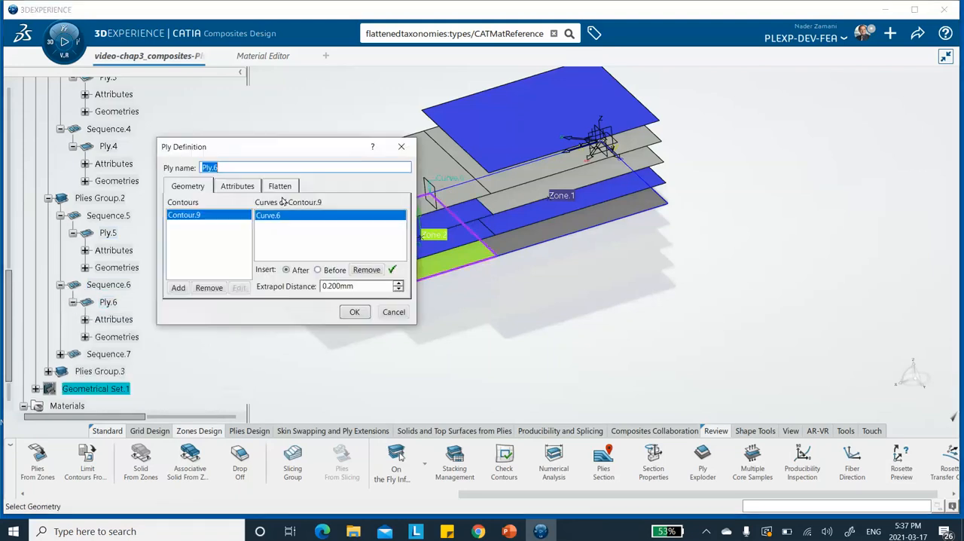
{"action": "left_click", "coordinate": [236, 186]}
{"action": "left_click", "coordinate": [223, 218]}
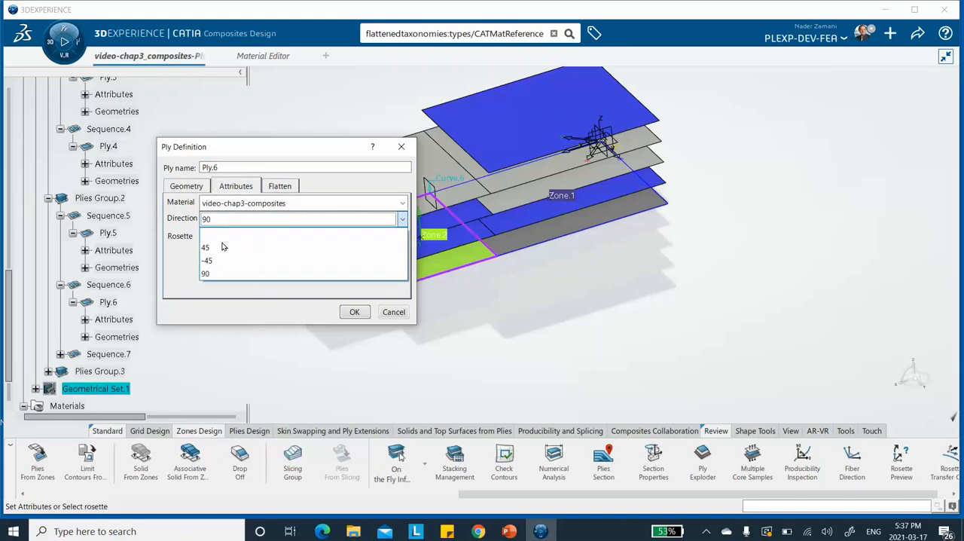
{"action": "left_click", "coordinate": [222, 235]}
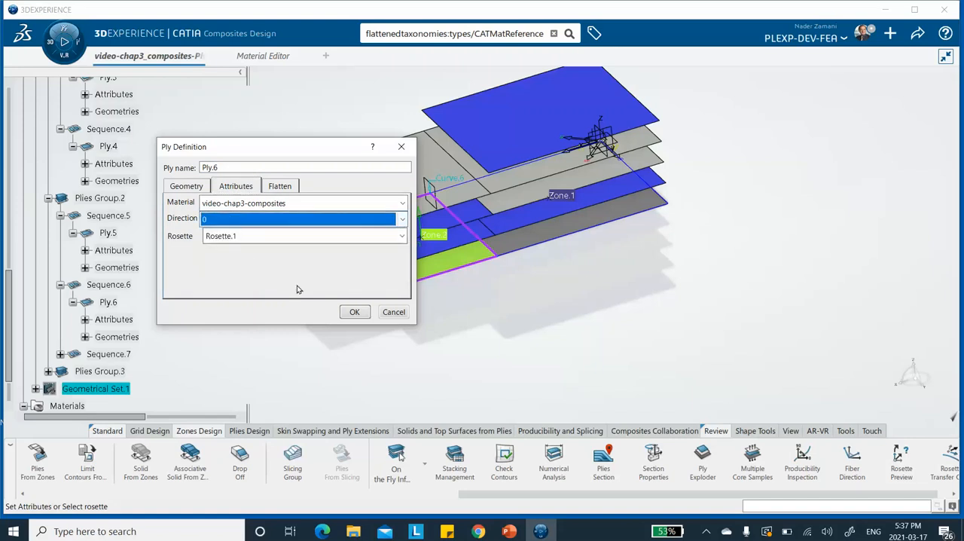
{"action": "left_click", "coordinate": [353, 311]}
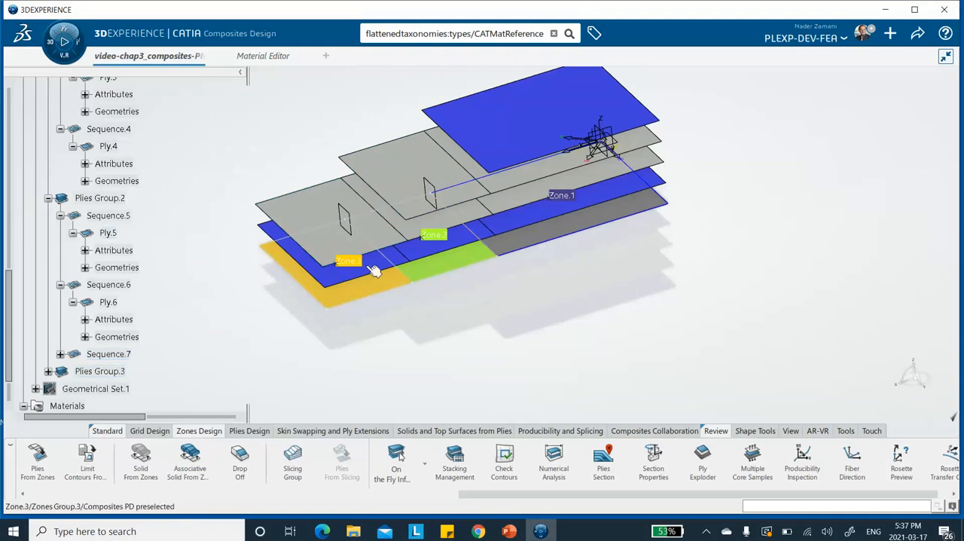
Step: Save the composite model with its corrected ply directions
{"action": "scroll", "coordinate": [232, 274], "scroll_direction": "down", "scroll_amount": 2}
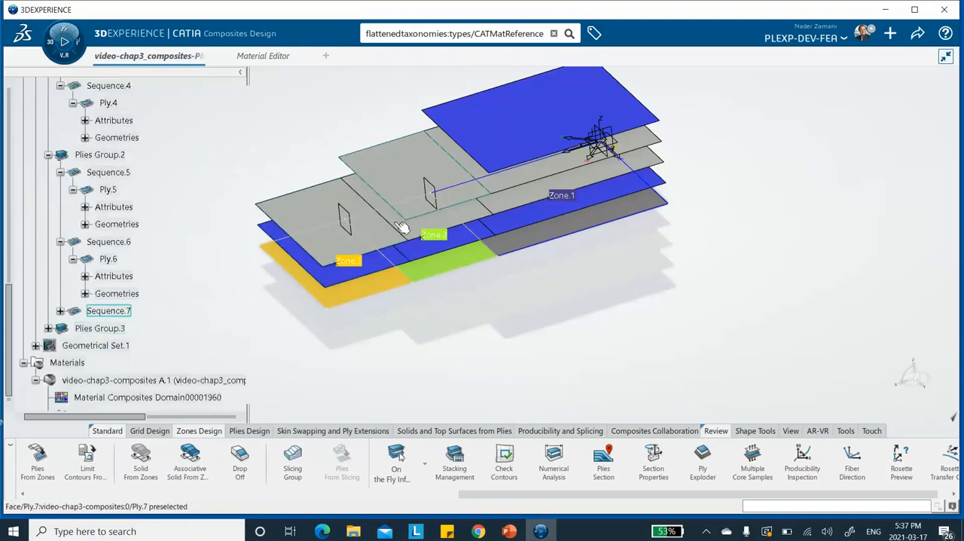
{"action": "left_click", "coordinate": [917, 33]}
{"action": "left_click", "coordinate": [848, 58]}
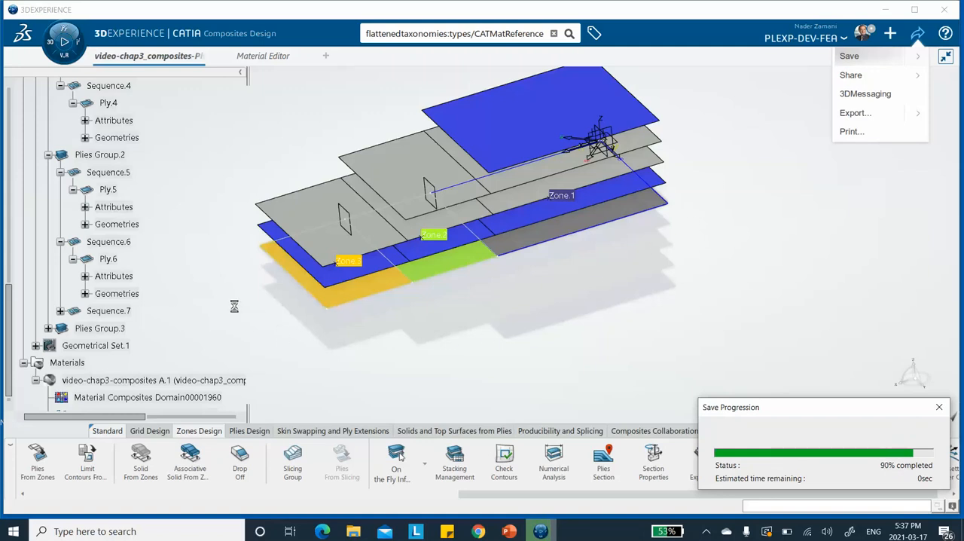
Step: Narrow the model tree and collapse the video-chap3-composites material, Sequence.6 and Sequence.5
{"action": "middle_click_drag", "start_coordinate": [263, 258], "coordinate": [310, 285]}
{"action": "scroll", "coordinate": [106, 235], "scroll_direction": "down", "scroll_amount": 3}
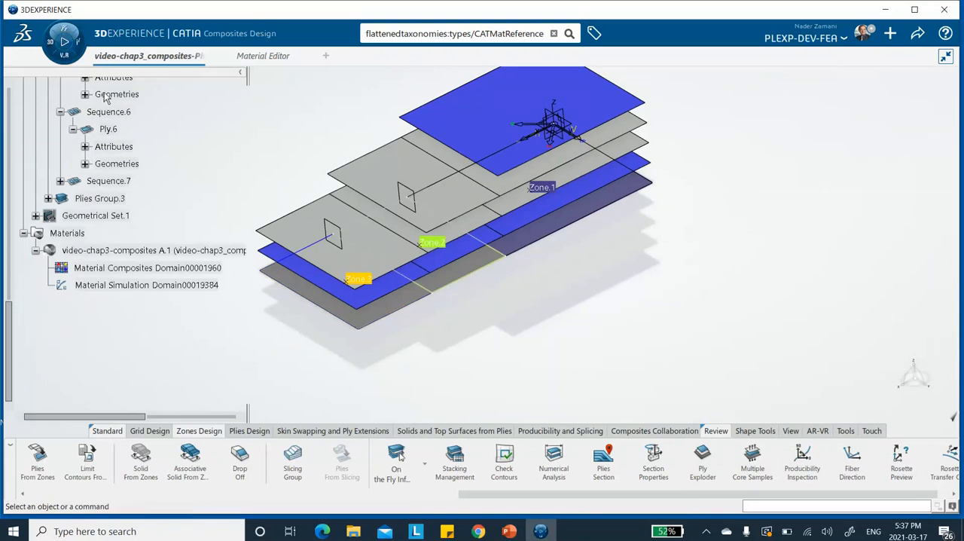
{"action": "scroll", "coordinate": [192, 147], "scroll_direction": "up", "scroll_amount": 2}
{"action": "left_click_drag", "start_coordinate": [247, 75], "coordinate": [197, 75]}
{"action": "left_click", "coordinate": [36, 337]}
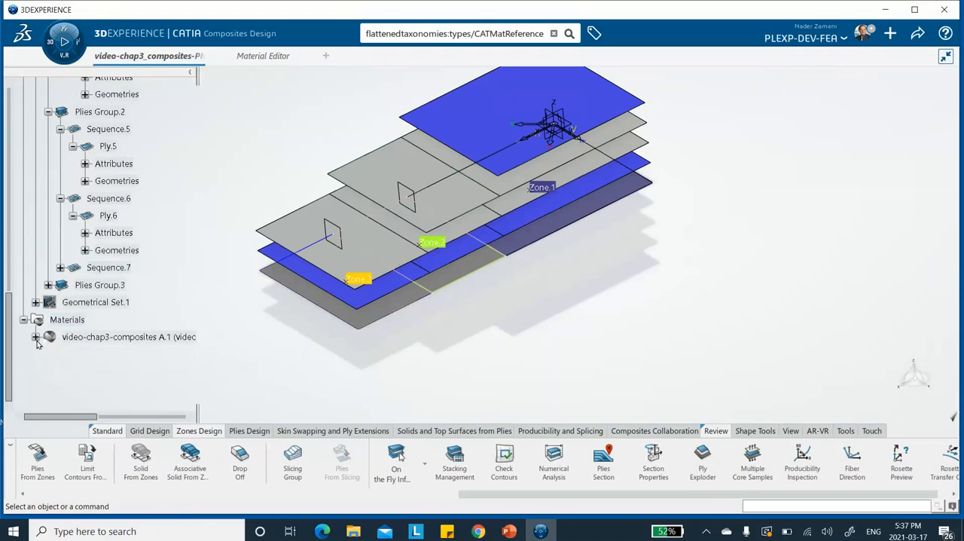
{"action": "left_click", "coordinate": [60, 199]}
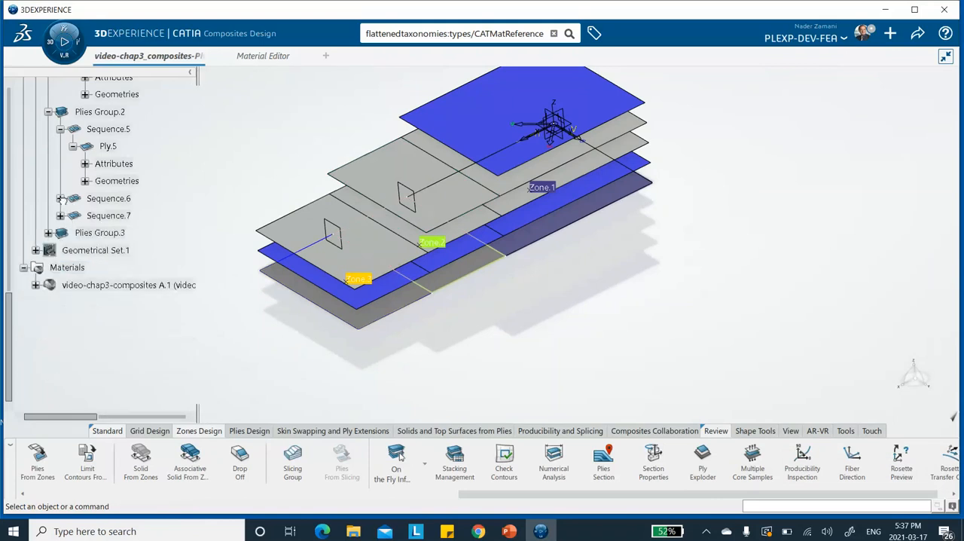
{"action": "left_click", "coordinate": [60, 130]}
Step: Collapse Sequence.4, Sequence.3, Sequence.2 and Sequence.1 in Plies Group.1
{"action": "scroll", "coordinate": [121, 145], "scroll_direction": "up", "scroll_amount": 3}
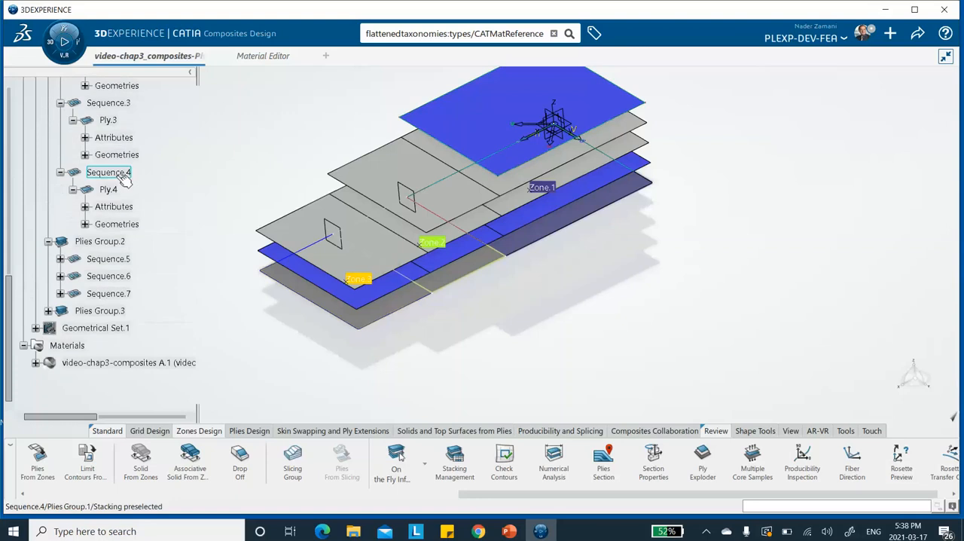
{"action": "left_click", "coordinate": [60, 172]}
{"action": "left_click", "coordinate": [61, 104]}
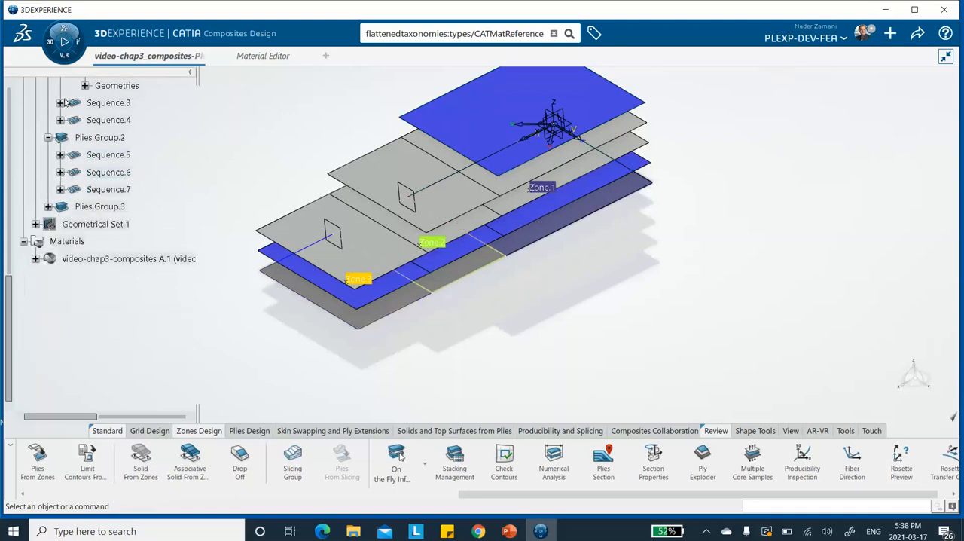
{"action": "scroll", "coordinate": [93, 164], "scroll_direction": "up", "scroll_amount": 3}
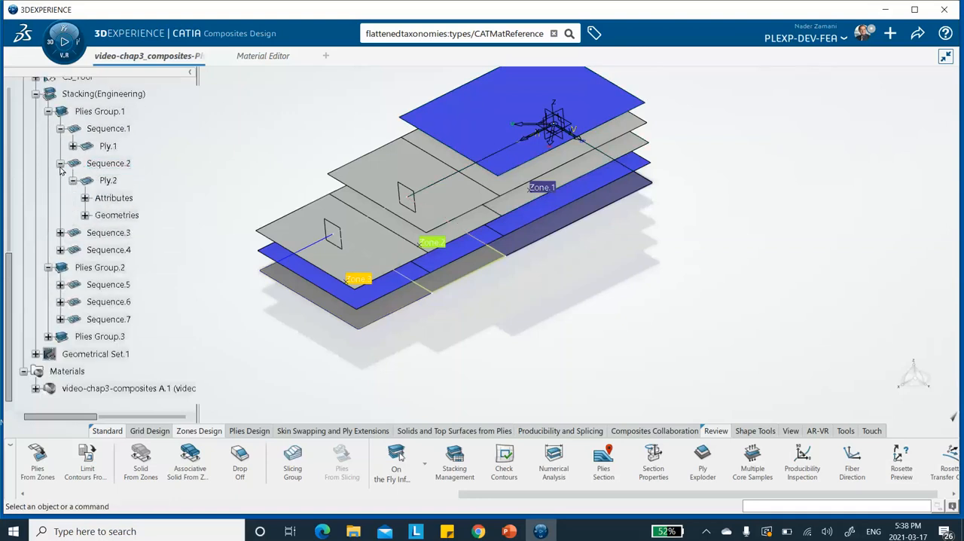
{"action": "left_click", "coordinate": [61, 163]}
{"action": "left_click", "coordinate": [60, 129]}
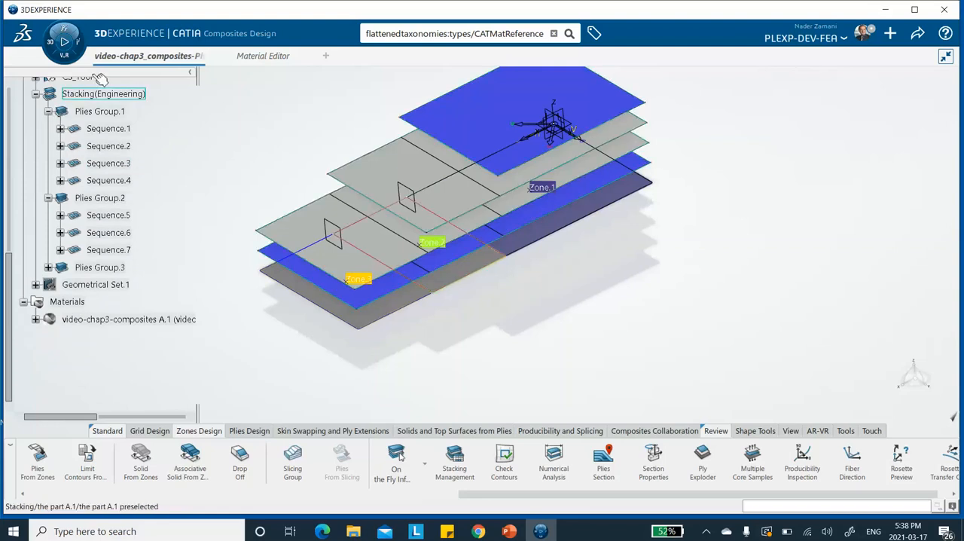
Step: Switch to Structural Model Creation and create a finite element model from the main bodies with automatic initialization
{"action": "left_click", "coordinate": [57, 41]}
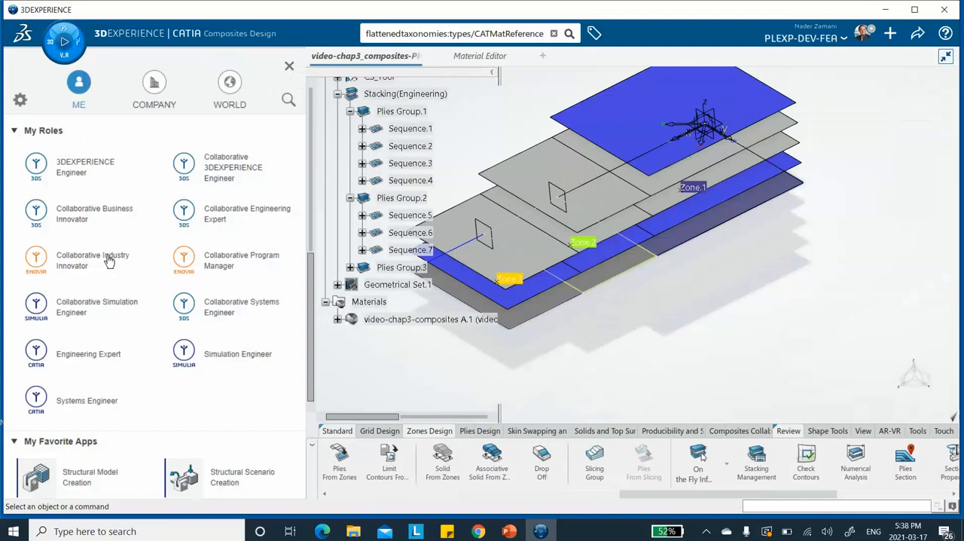
{"action": "scroll", "coordinate": [118, 273], "scroll_direction": "down", "scroll_amount": 4}
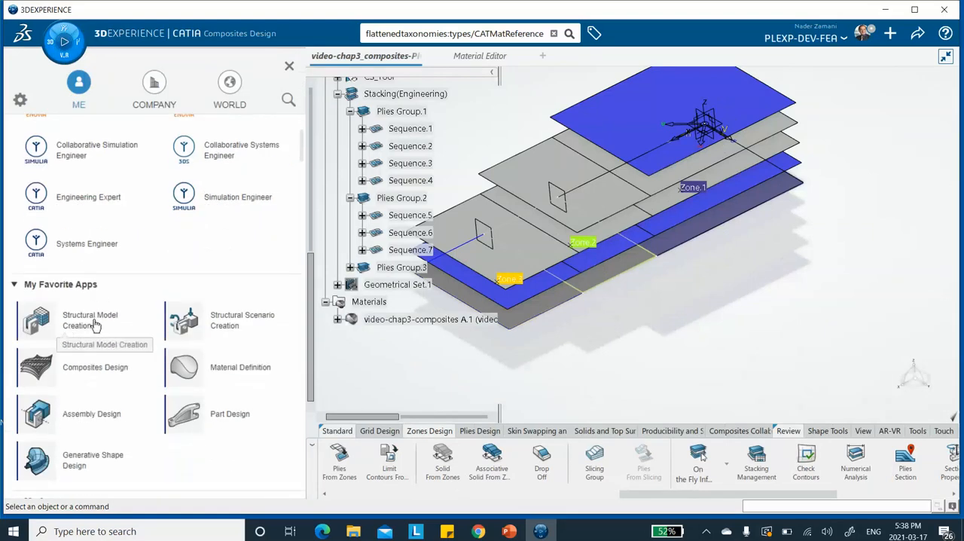
{"action": "left_click", "coordinate": [94, 326]}
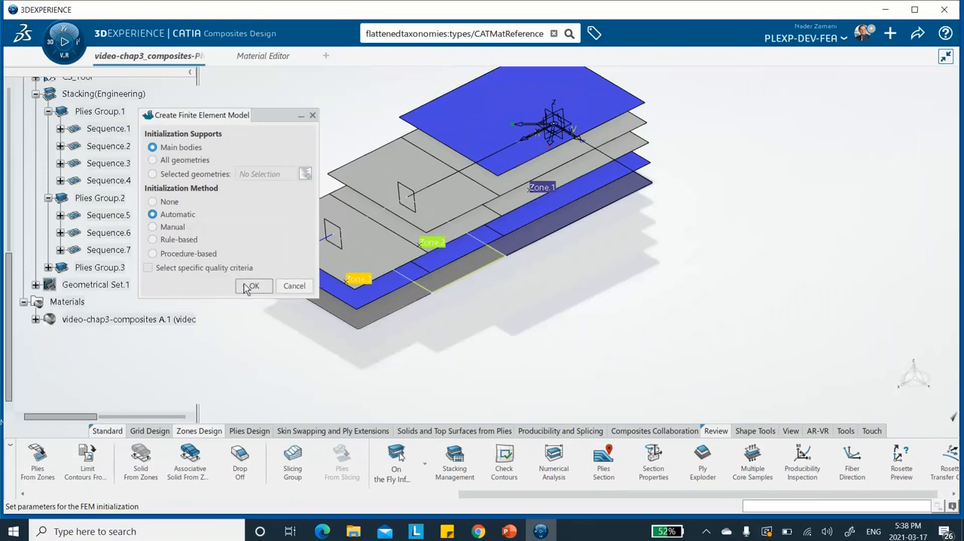
{"action": "left_click", "coordinate": [252, 287]}
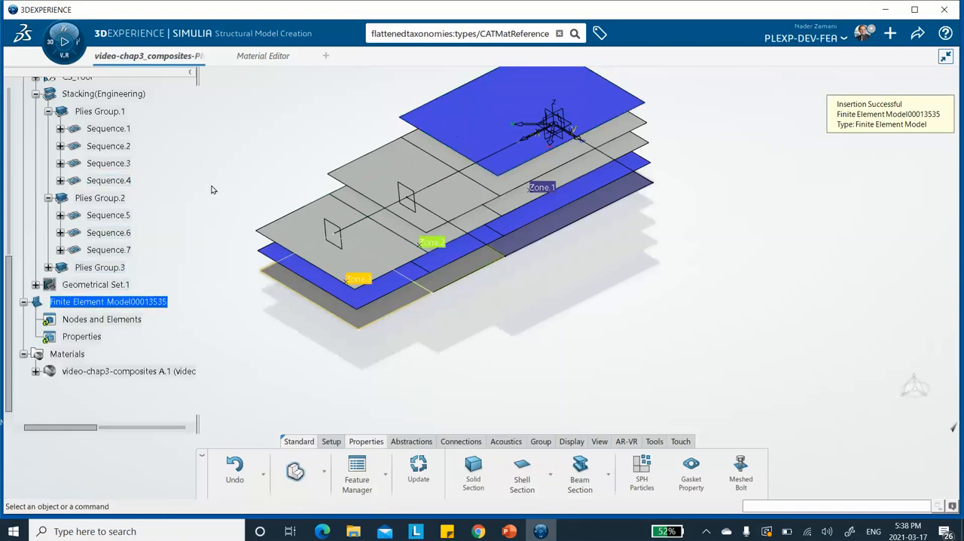
Step: Hide the uppermost exploded ply and the entire Stacking(Engineering) node
{"action": "right_click", "coordinate": [483, 119]}
{"action": "left_click", "coordinate": [498, 145]}
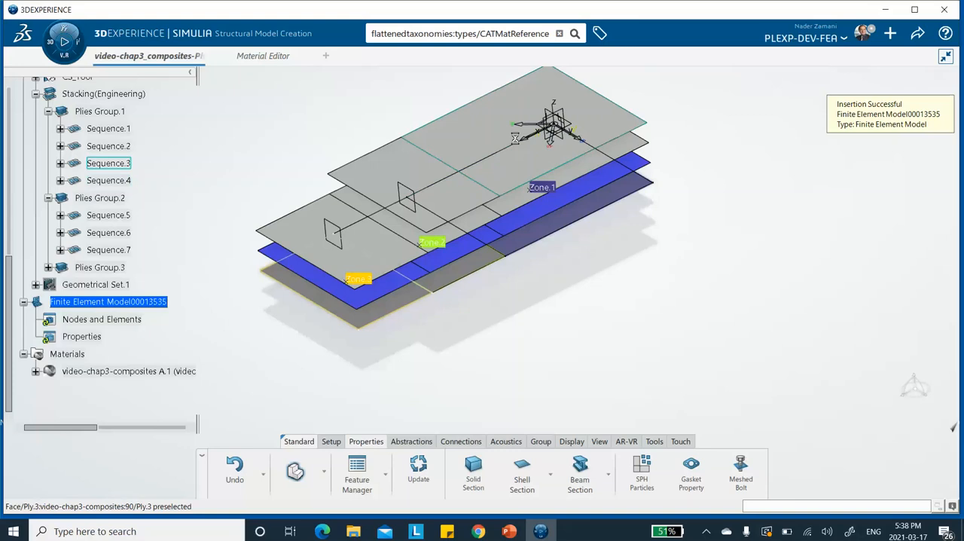
{"action": "right_click", "coordinate": [129, 92]}
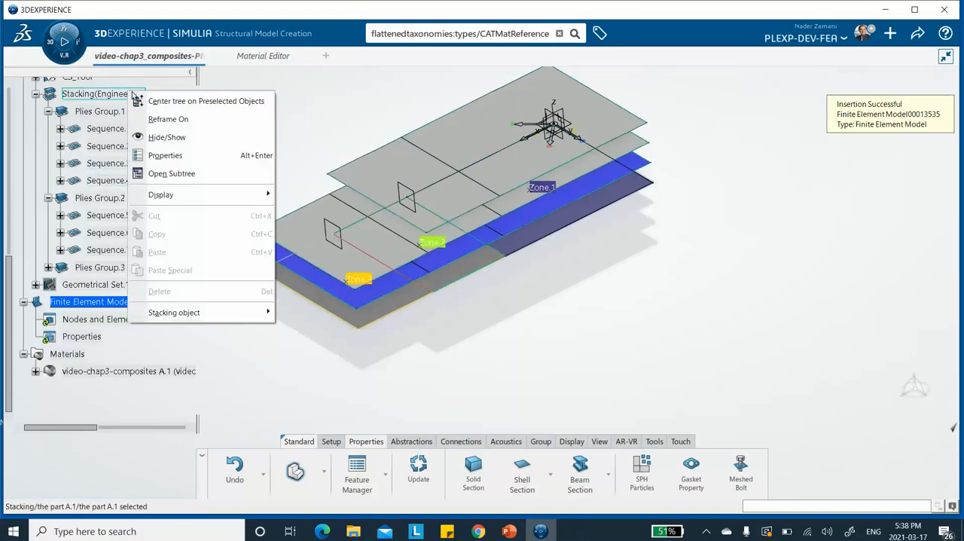
{"action": "left_click", "coordinate": [167, 136]}
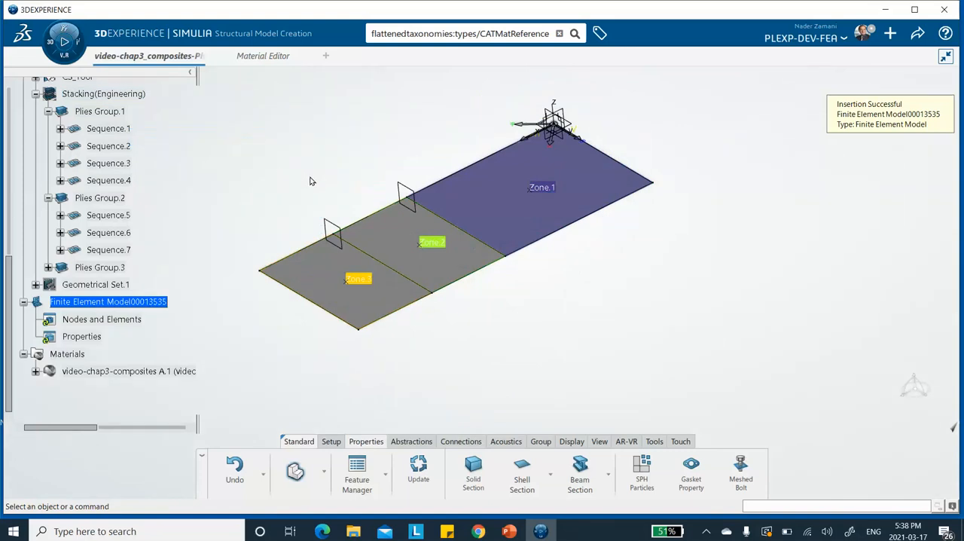
Step: Hide the Composites PD node with its zones, leaving the plain section surfaces in view
{"action": "scroll", "coordinate": [101, 117], "scroll_direction": "up", "scroll_amount": 4}
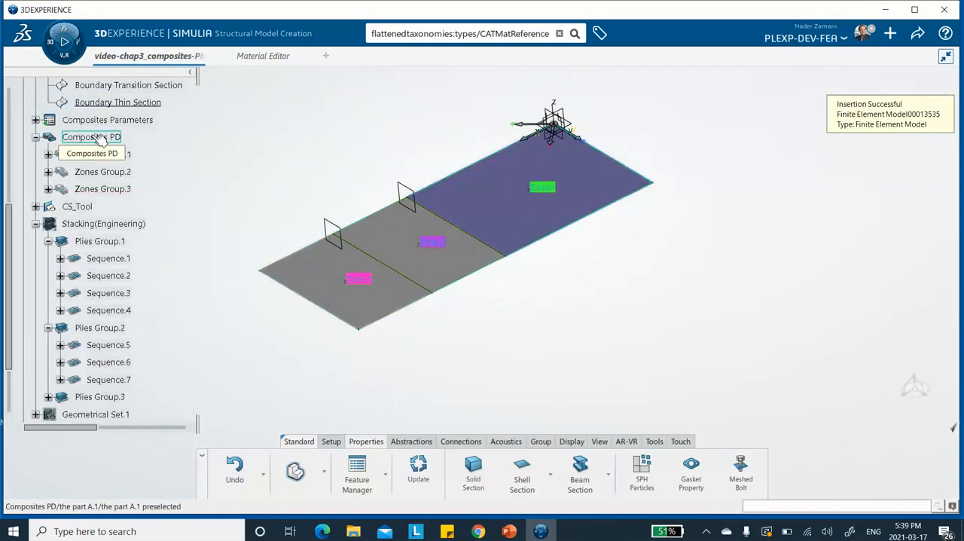
{"action": "right_click", "coordinate": [100, 140]}
{"action": "left_click", "coordinate": [124, 187]}
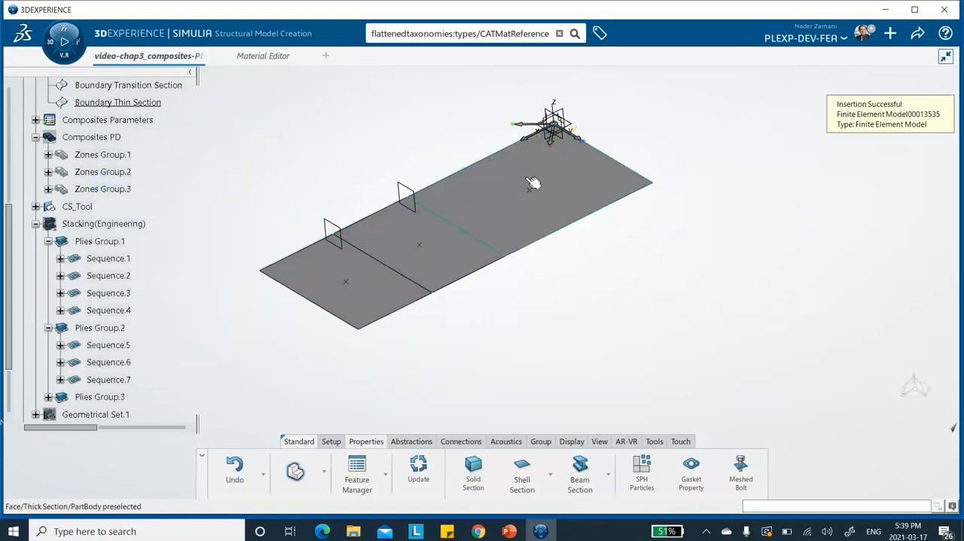
Step: Switch from Structural Model Creation to Mesh Creation for the new finite element model
{"action": "scroll", "coordinate": [167, 219], "scroll_direction": "down", "scroll_amount": 3}
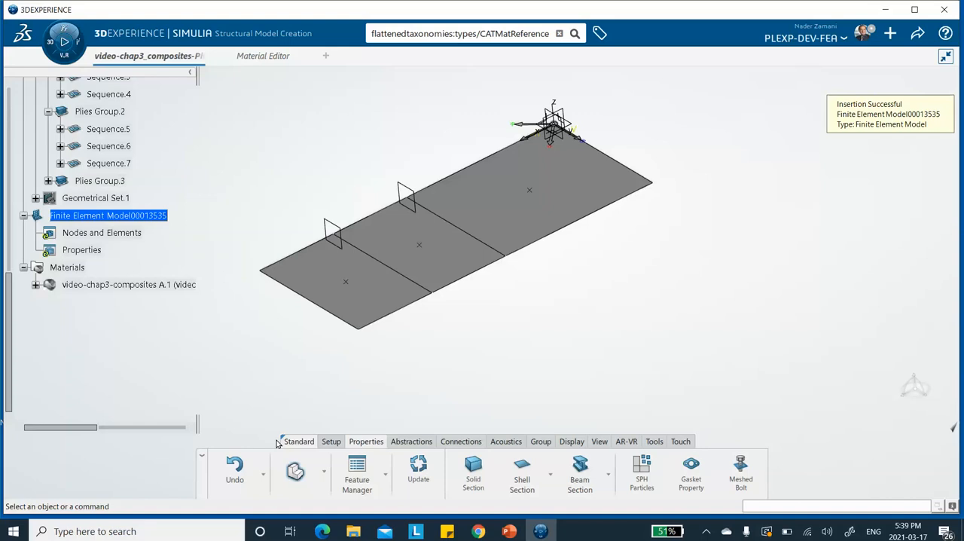
{"action": "left_click", "coordinate": [325, 470]}
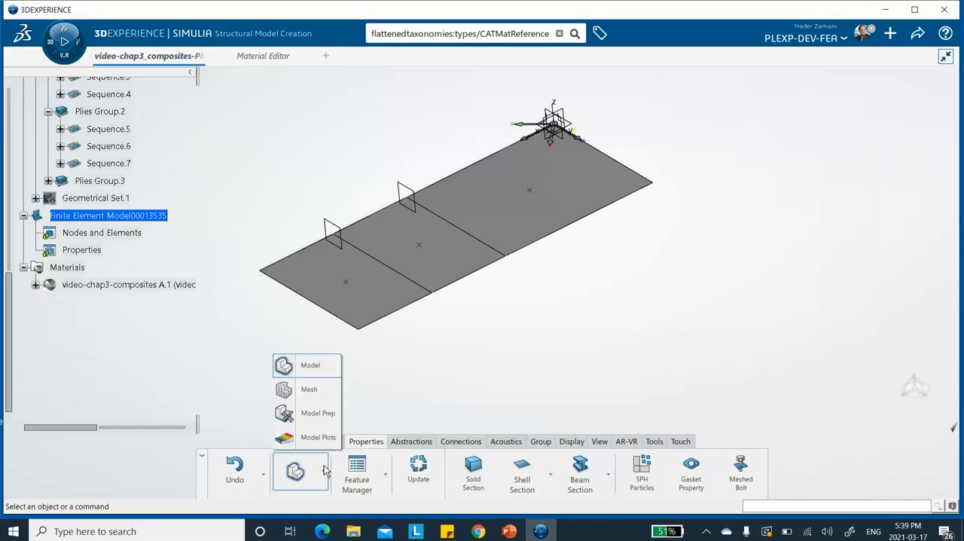
{"action": "left_click", "coordinate": [309, 389]}
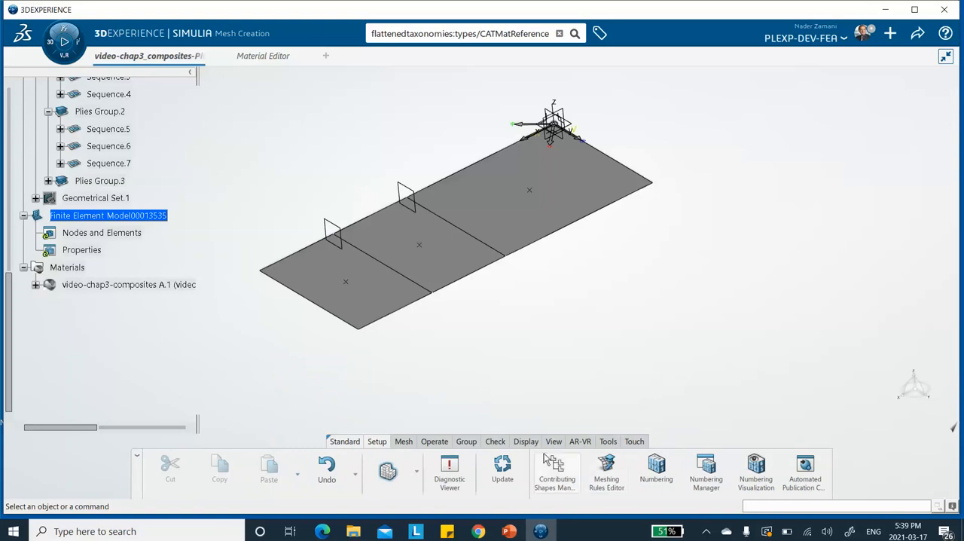
Step: Start a Surface Quad Mesh with the Thick Section surface as its support
{"action": "left_click", "coordinate": [404, 442]}
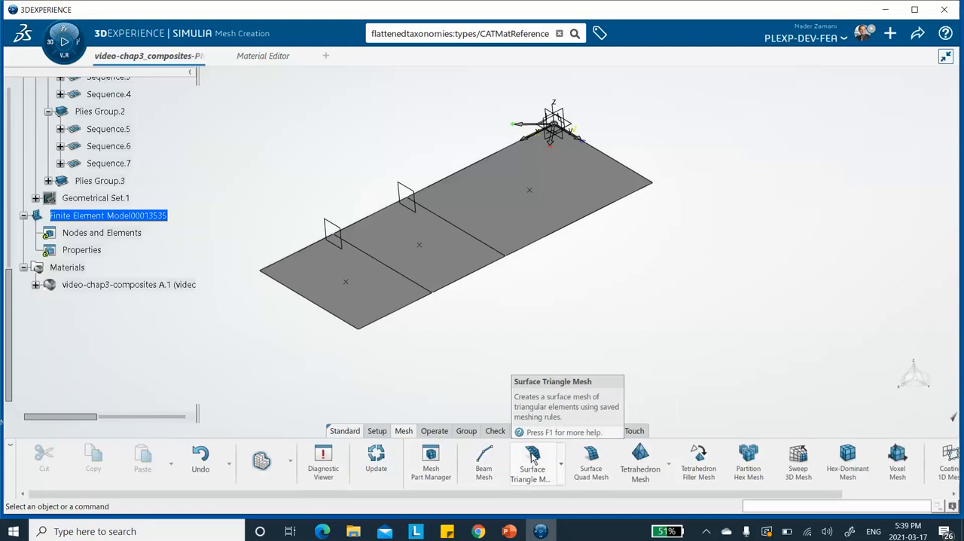
{"action": "left_click", "coordinate": [592, 458]}
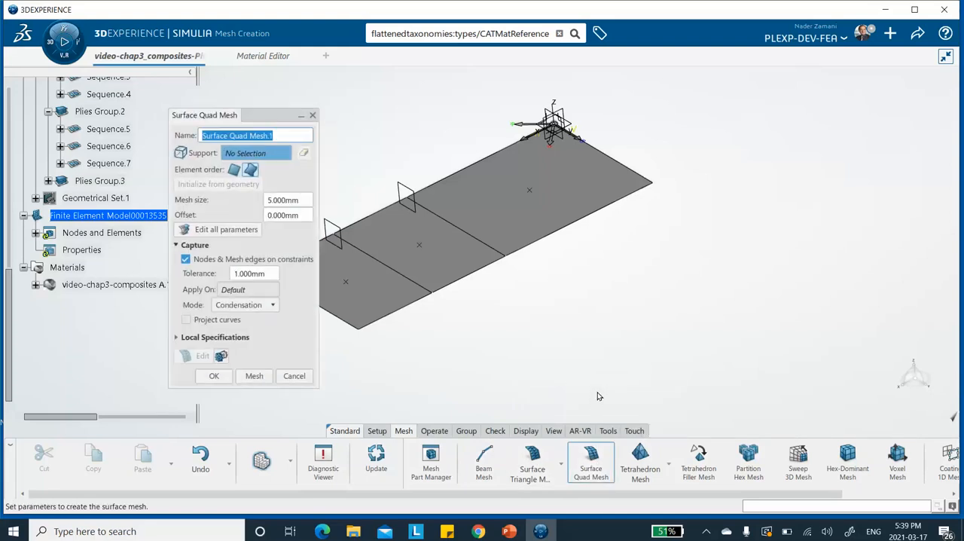
{"action": "left_click", "coordinate": [565, 188]}
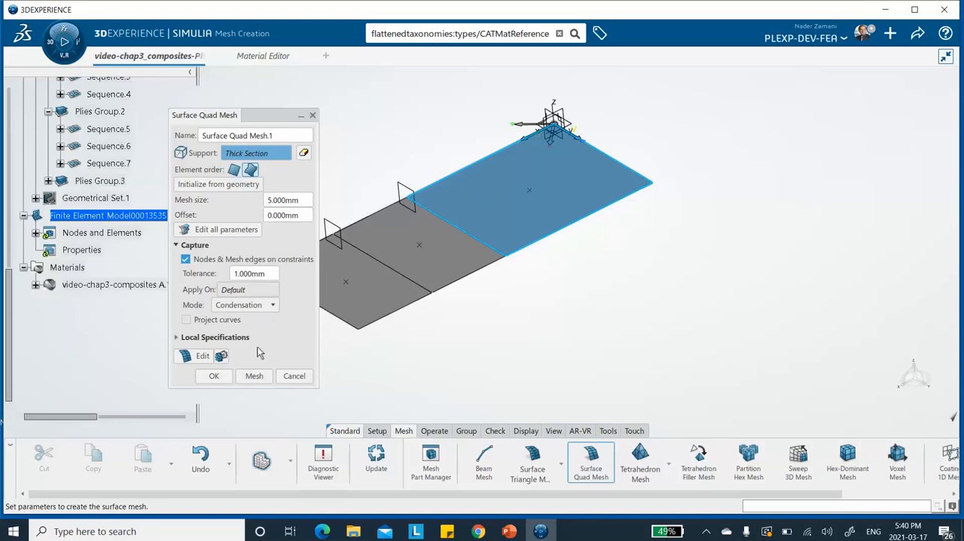
Step: Generate the 5 mm quad mesh on the Thick Section surface, accept it and expand the Nodes and Elements node
{"action": "left_click", "coordinate": [253, 376]}
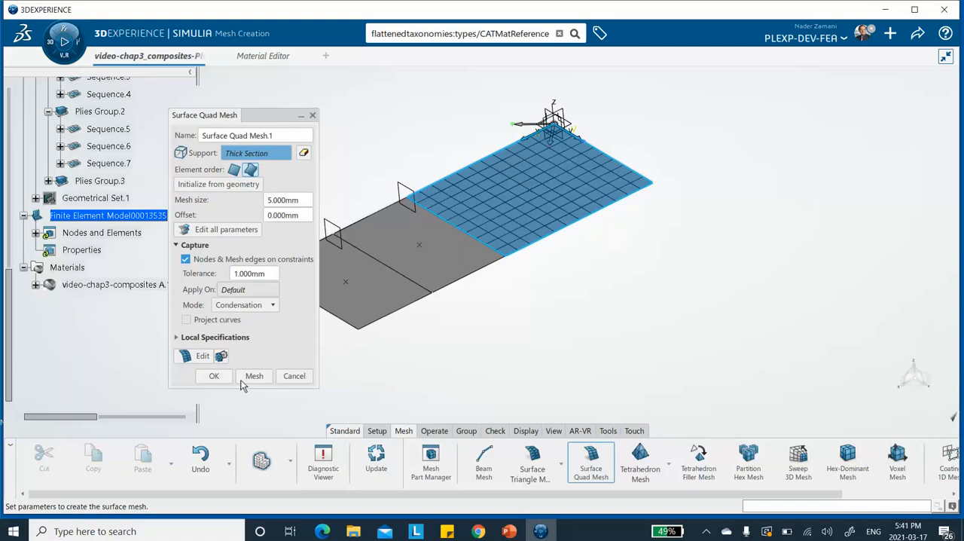
{"action": "left_click", "coordinate": [215, 377]}
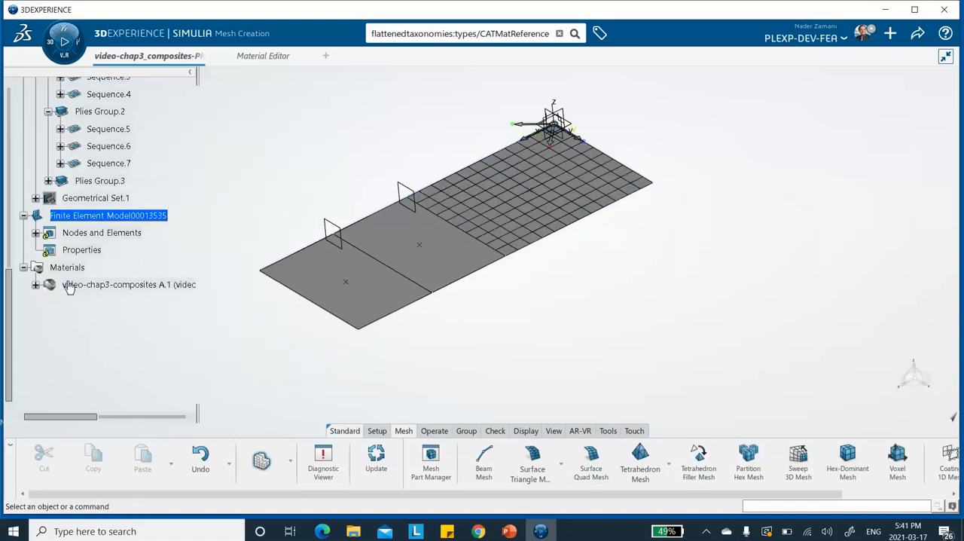
{"action": "left_click", "coordinate": [35, 233]}
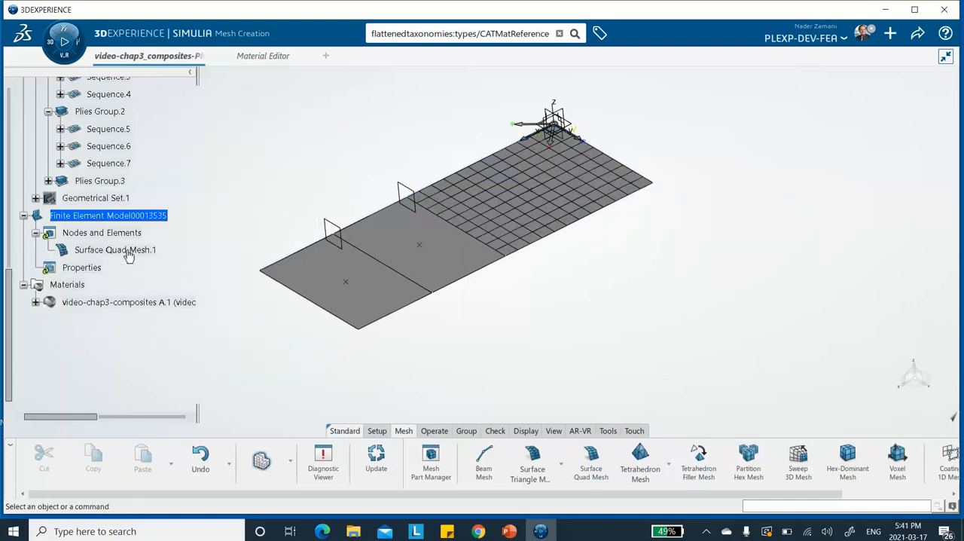
{"action": "left_click", "coordinate": [134, 253]}
{"action": "right_click", "coordinate": [134, 253]}
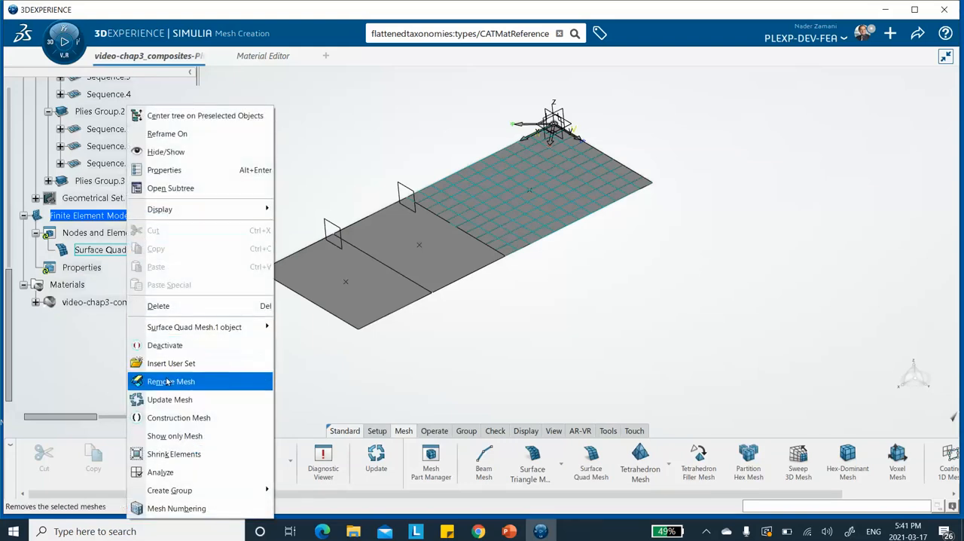
{"action": "left_click", "coordinate": [172, 186]}
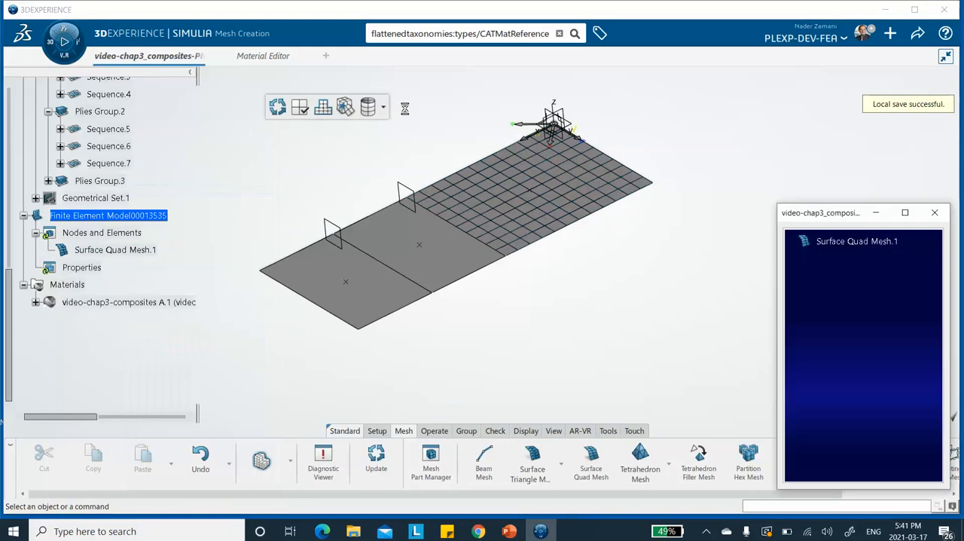
{"action": "left_click", "coordinate": [934, 214]}
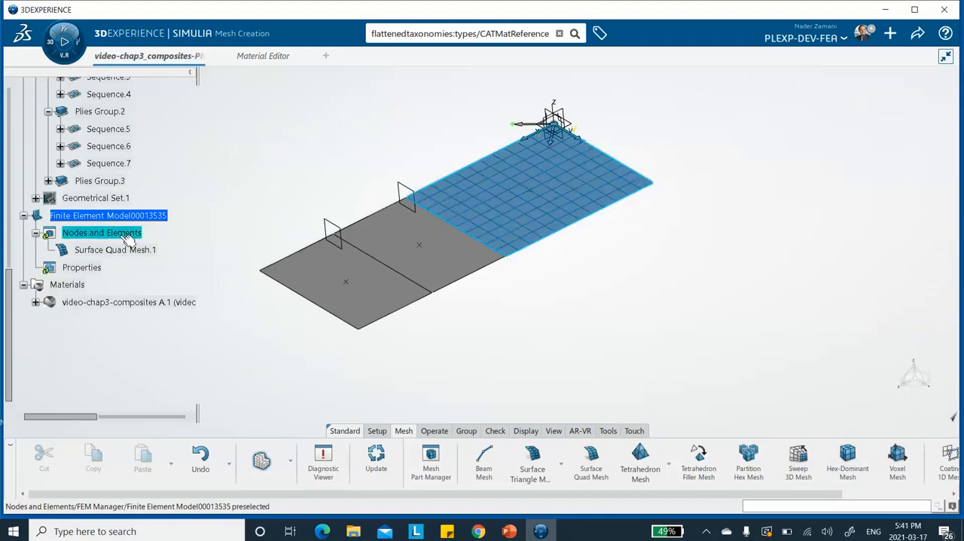
Step: Set the fill color of the Thick Section's surface quad mesh to yellow
{"action": "right_click", "coordinate": [121, 253]}
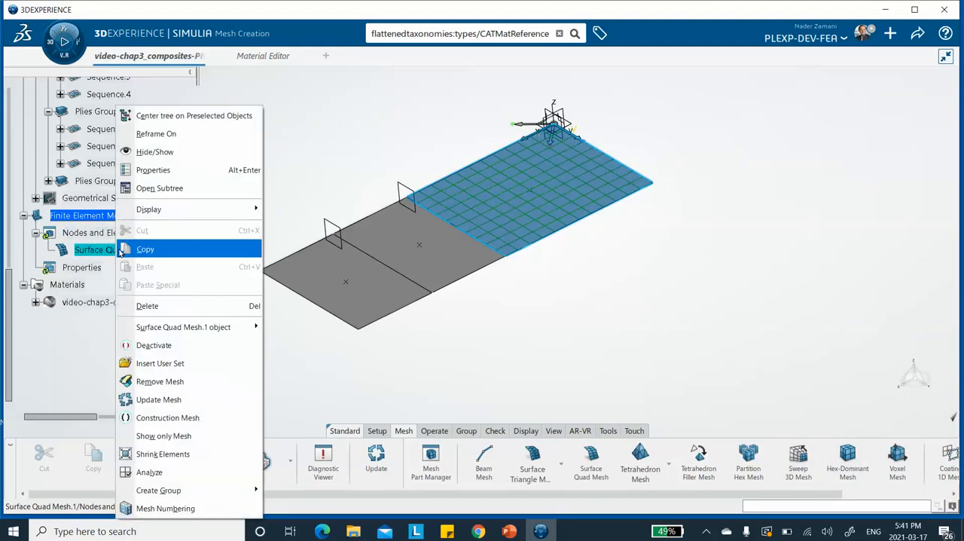
{"action": "left_click", "coordinate": [153, 170]}
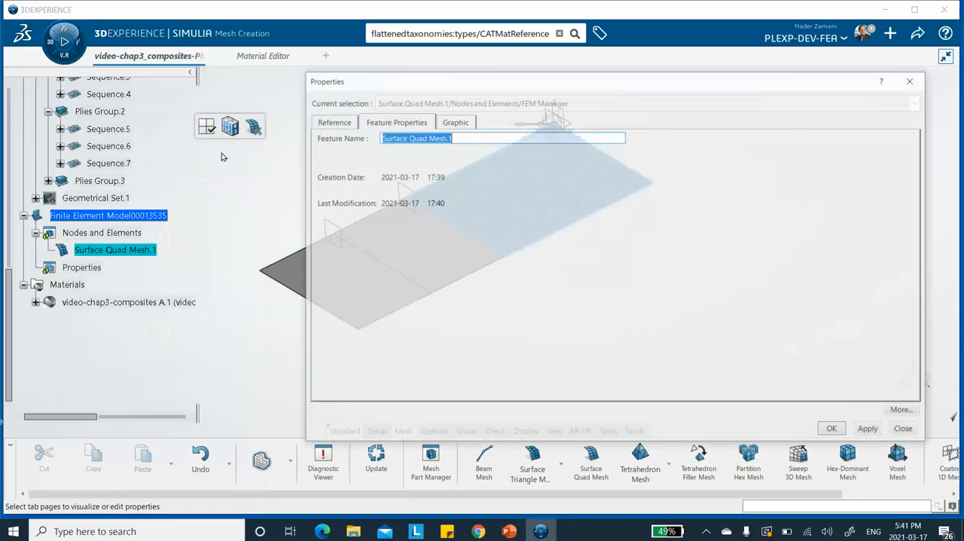
{"action": "left_click", "coordinate": [451, 121]}
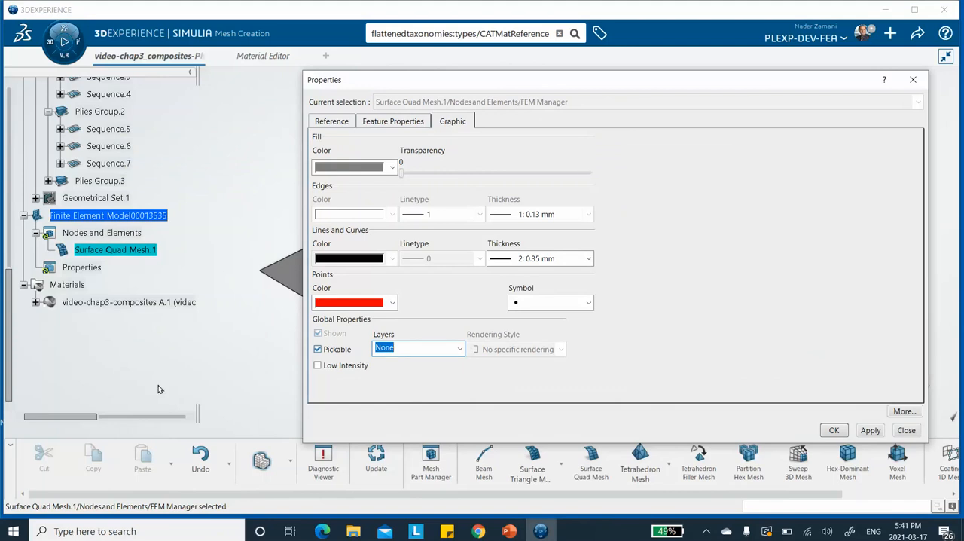
{"action": "left_click", "coordinate": [354, 166]}
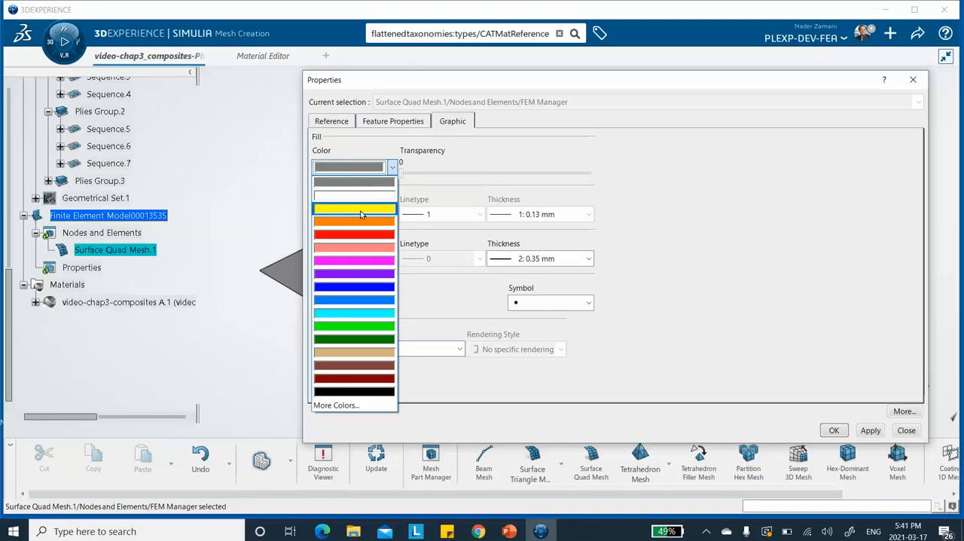
{"action": "left_click", "coordinate": [362, 208]}
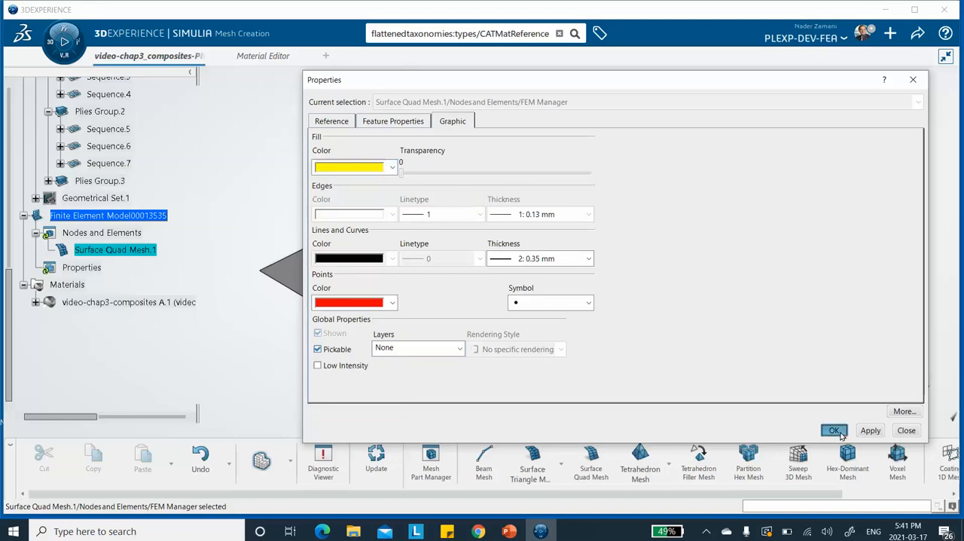
{"action": "left_click", "coordinate": [835, 431]}
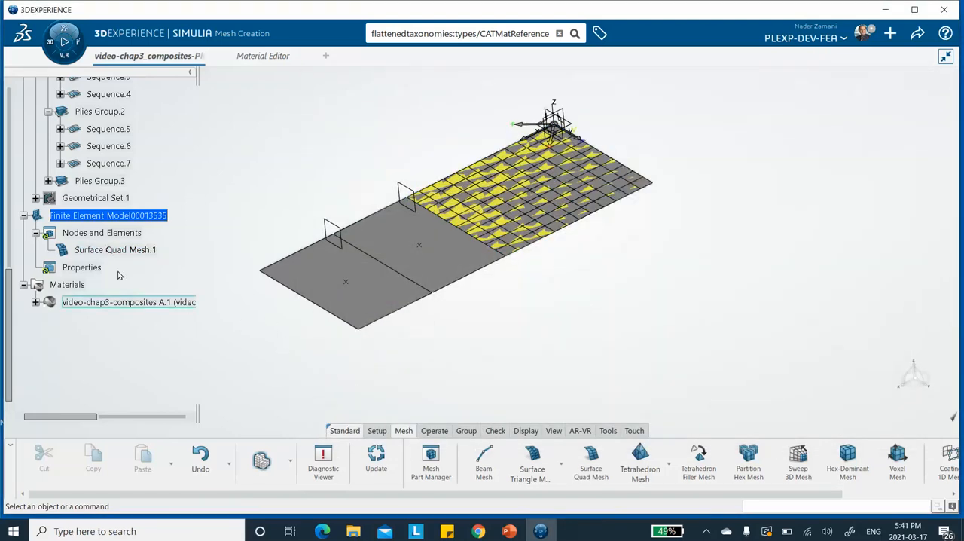
Step: Create and generate a Surface Quad Mesh on the Transition Section surface with a 5 mm mesh size
{"action": "left_click", "coordinate": [591, 457]}
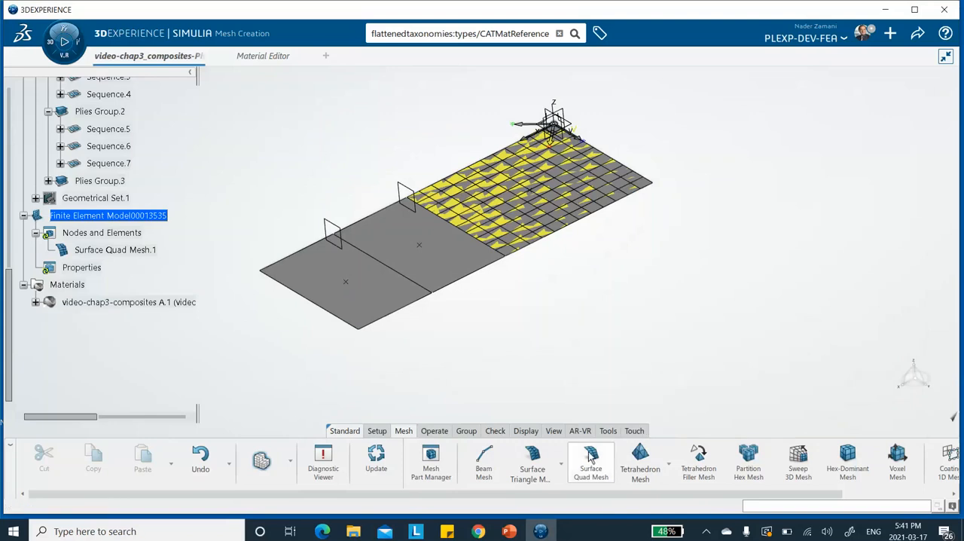
{"action": "left_click", "coordinate": [442, 254]}
{"action": "left_click", "coordinate": [254, 170]}
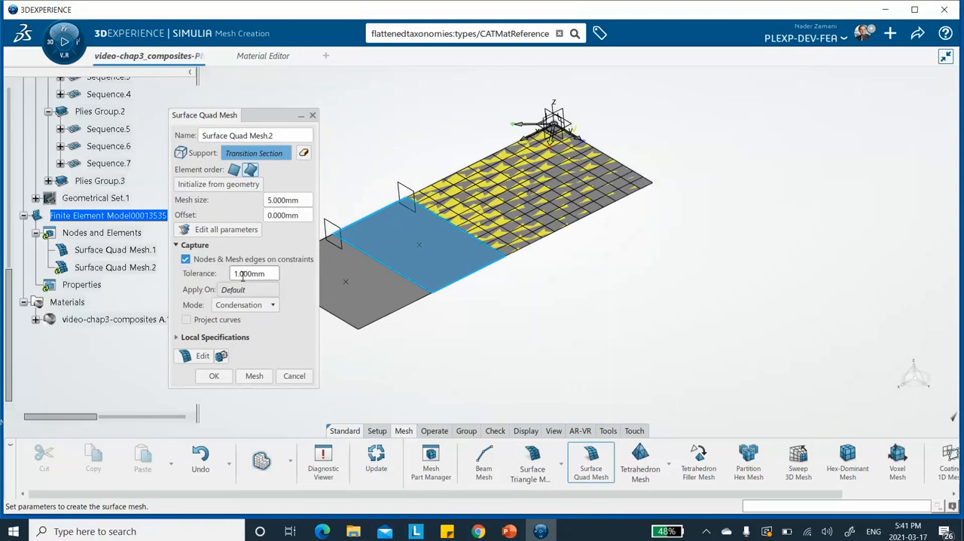
{"action": "left_click", "coordinate": [254, 375]}
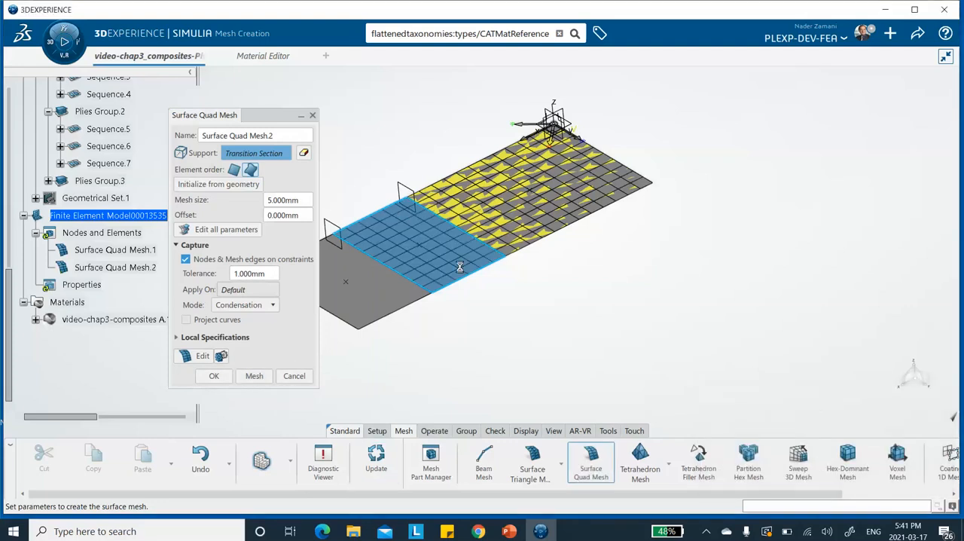
{"action": "left_click", "coordinate": [213, 376]}
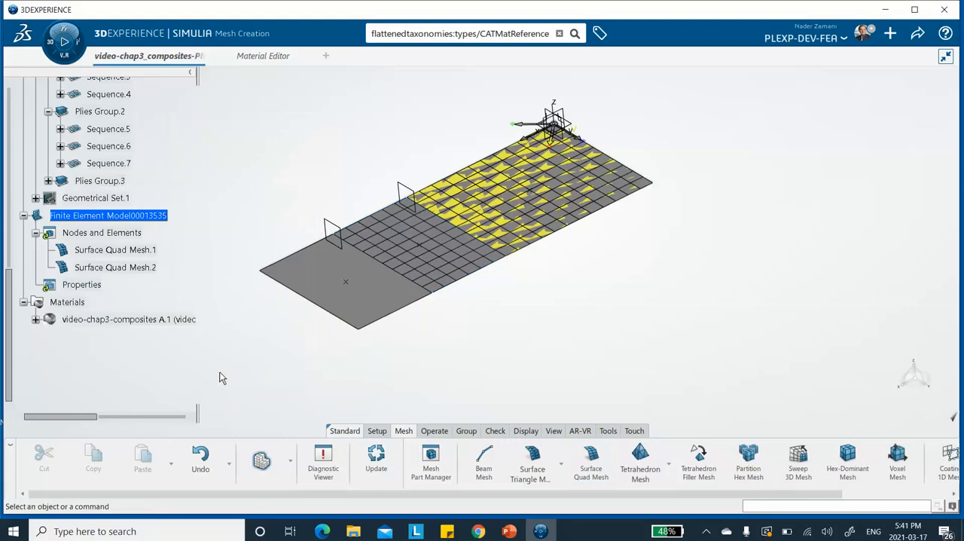
Step: Set the fill color of the Transition Section's surface quad mesh to light red
{"action": "right_click", "coordinate": [140, 268]}
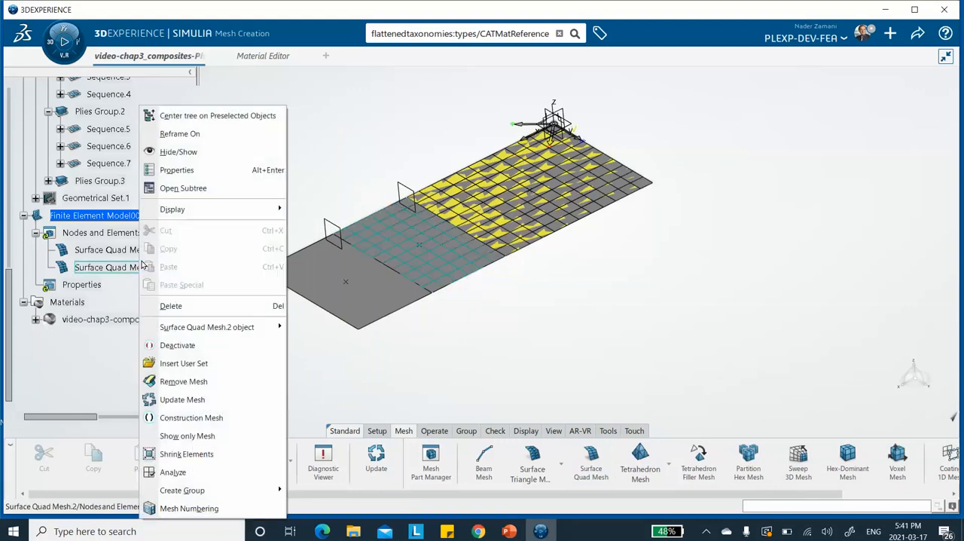
{"action": "left_click", "coordinate": [177, 170]}
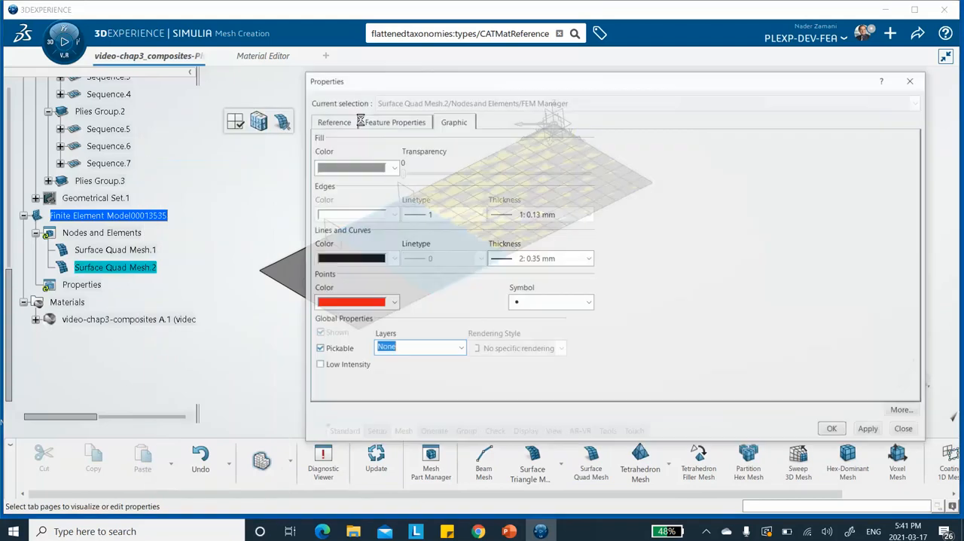
{"action": "left_click", "coordinate": [392, 167]}
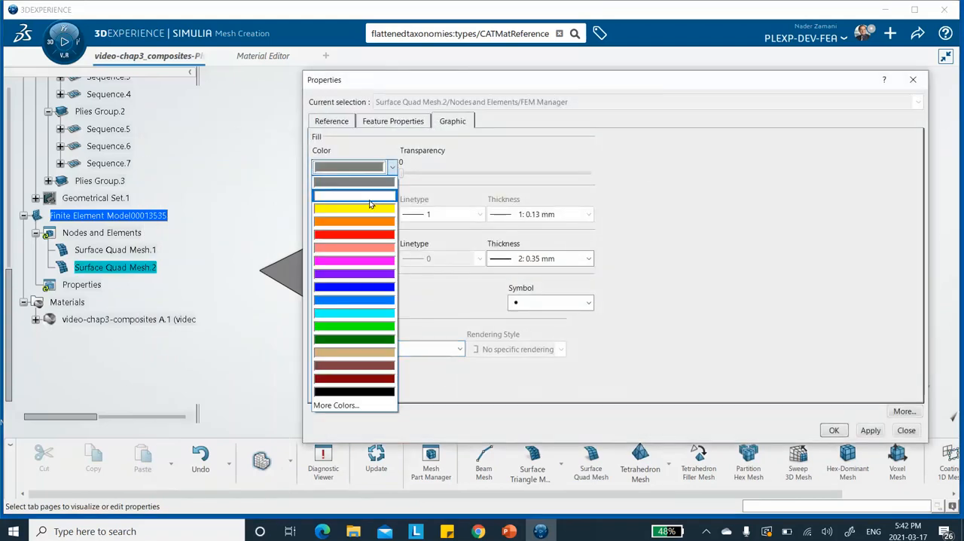
{"action": "left_click", "coordinate": [361, 247]}
{"action": "left_click", "coordinate": [843, 436]}
{"action": "left_click", "coordinate": [685, 331]}
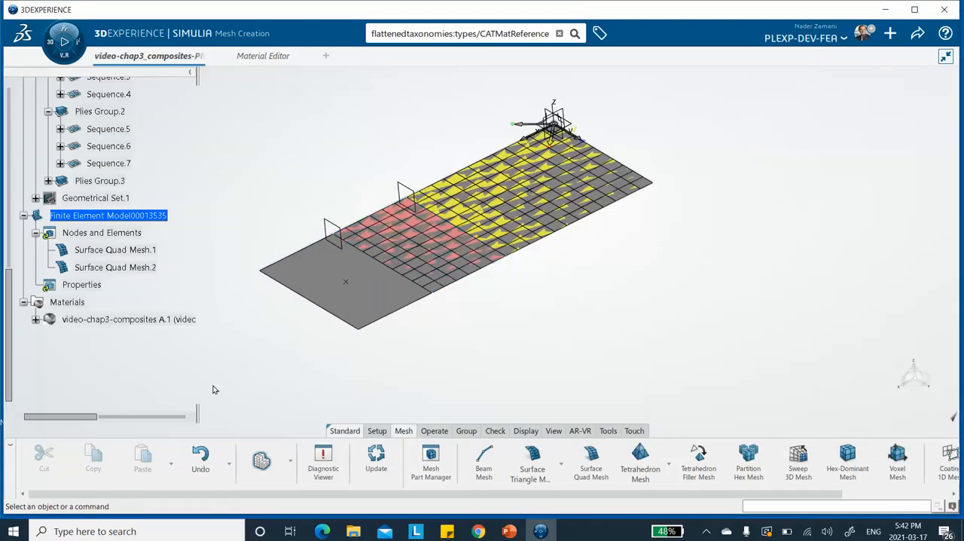
Step: Create and generate a Surface Quad Mesh on the Thin Section surface with a 5 mm mesh size
{"action": "left_click", "coordinate": [589, 460]}
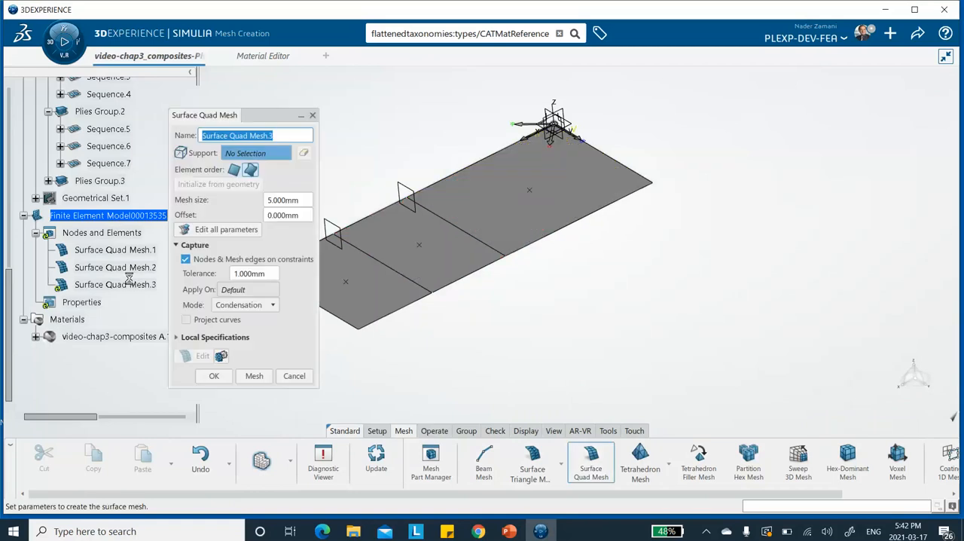
{"action": "left_click", "coordinate": [368, 296]}
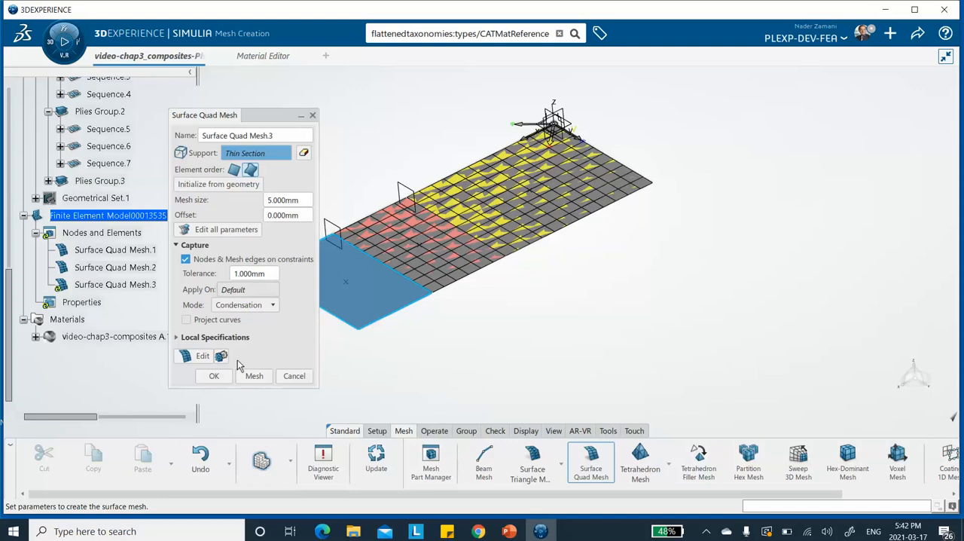
{"action": "left_click", "coordinate": [251, 378]}
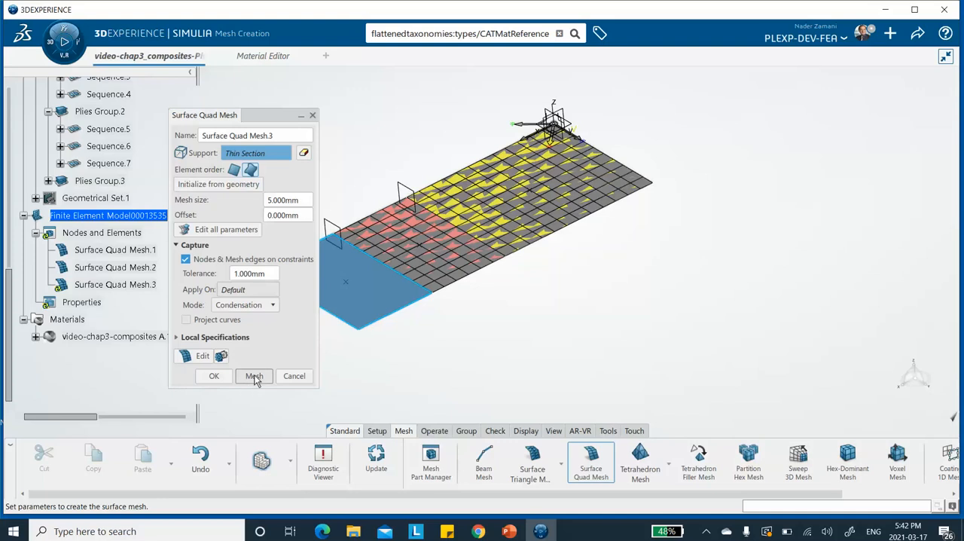
{"action": "left_click", "coordinate": [214, 375]}
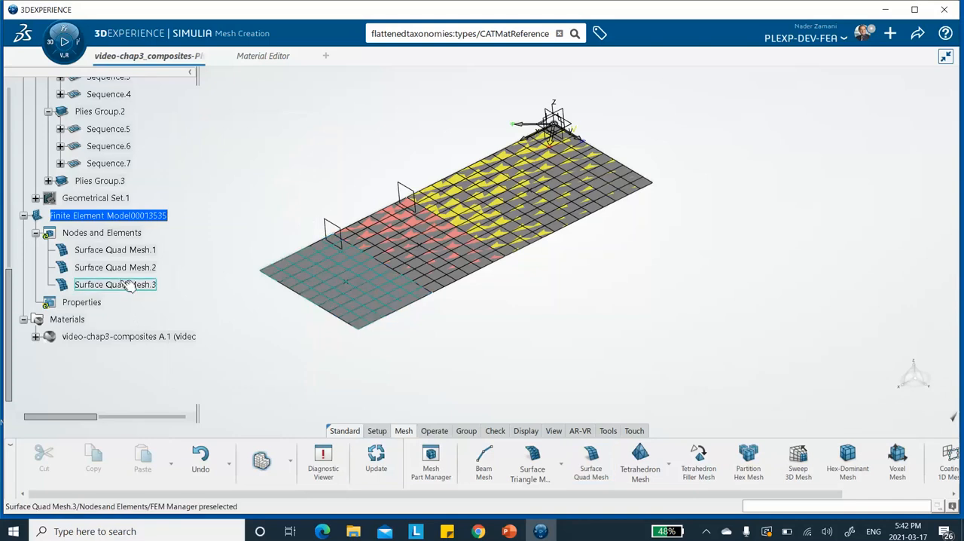
Step: Set the fill color of the Thin Section's surface quad mesh to bright green
{"action": "right_click", "coordinate": [128, 284]}
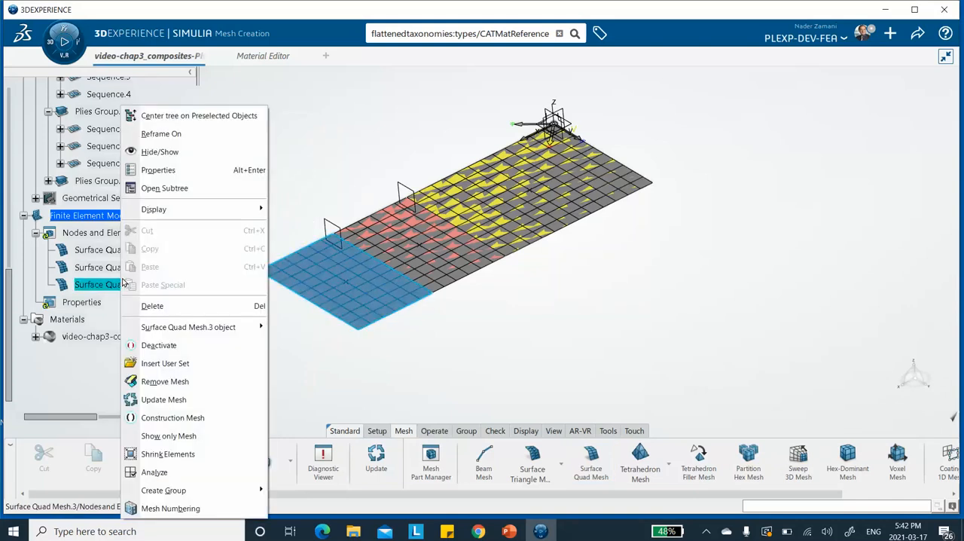
{"action": "left_click", "coordinate": [154, 169]}
{"action": "left_click", "coordinate": [392, 166]}
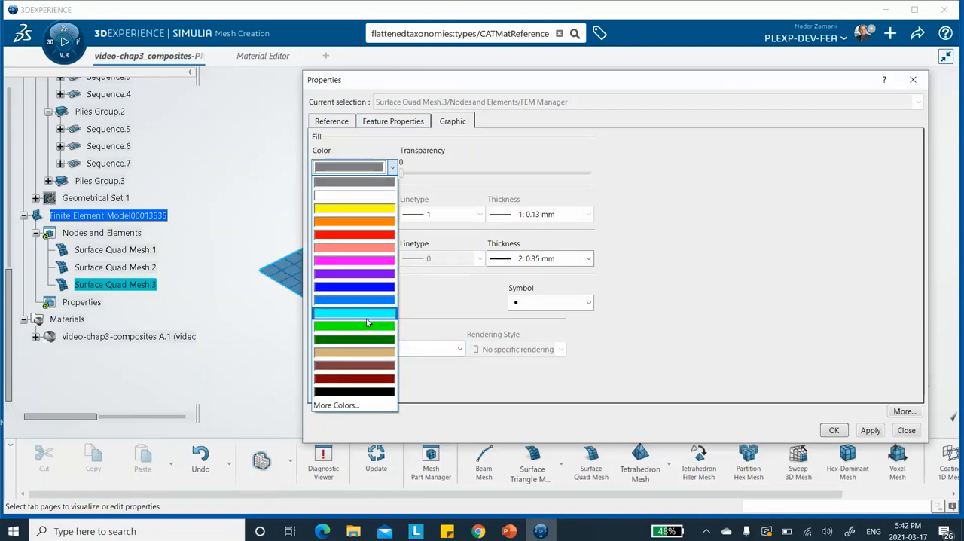
{"action": "left_click", "coordinate": [368, 326]}
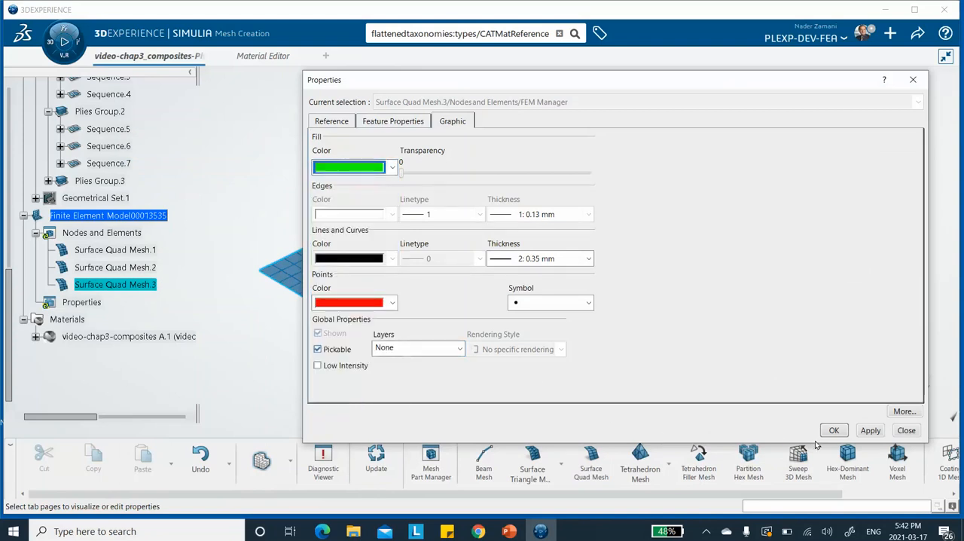
{"action": "left_click", "coordinate": [833, 430]}
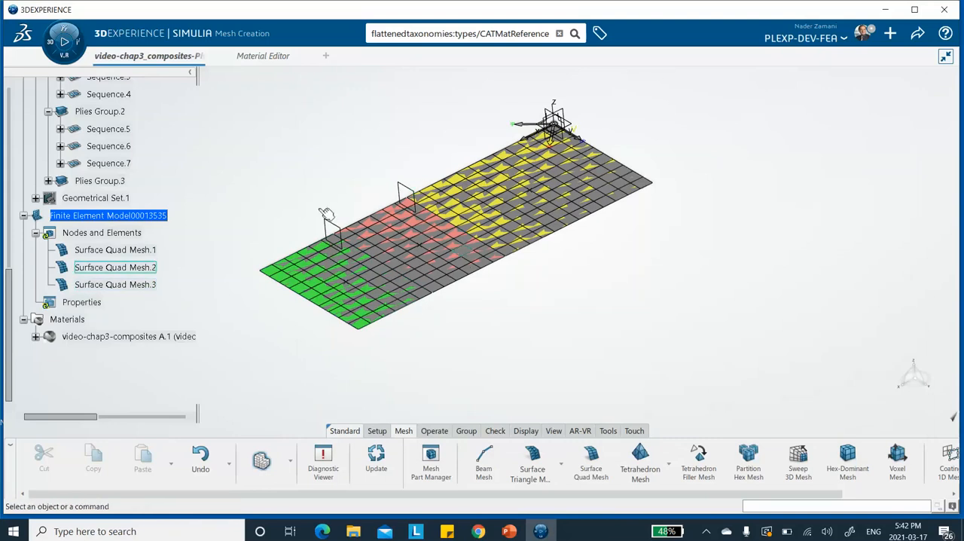
Step: Hide the Nodes and Elements node so that only the plain section surfaces are displayed
{"action": "middle_click_drag", "start_coordinate": [504, 300], "coordinate": [625, 228]}
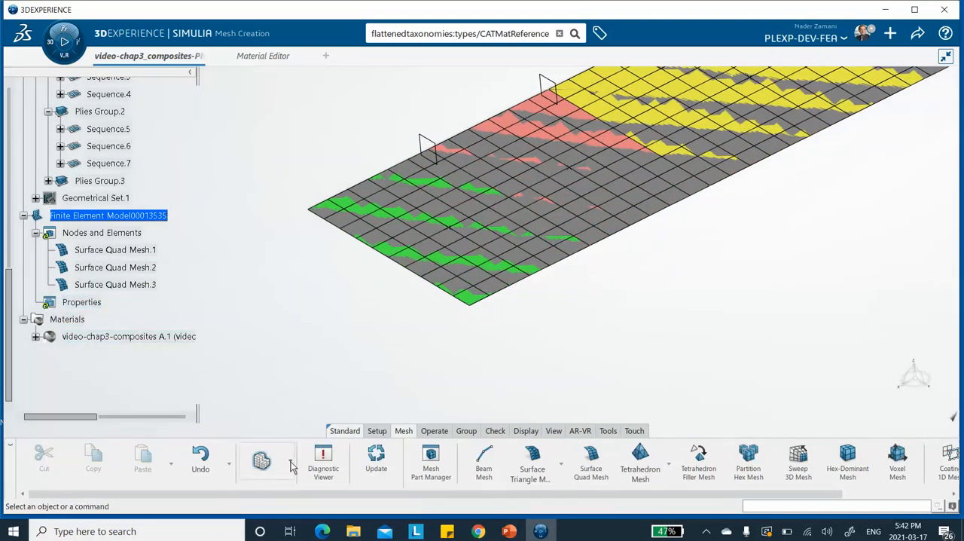
{"action": "right_click", "coordinate": [97, 236]}
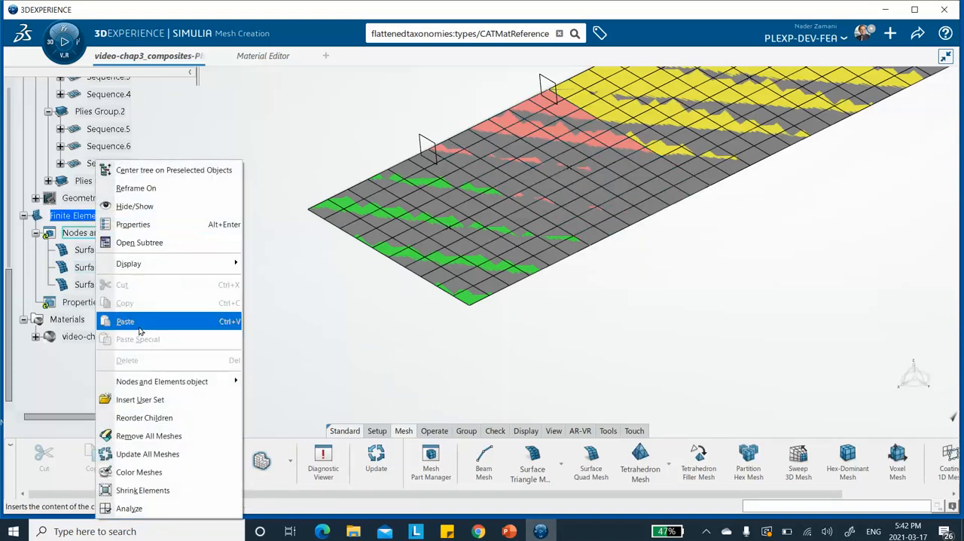
{"action": "left_click", "coordinate": [134, 206]}
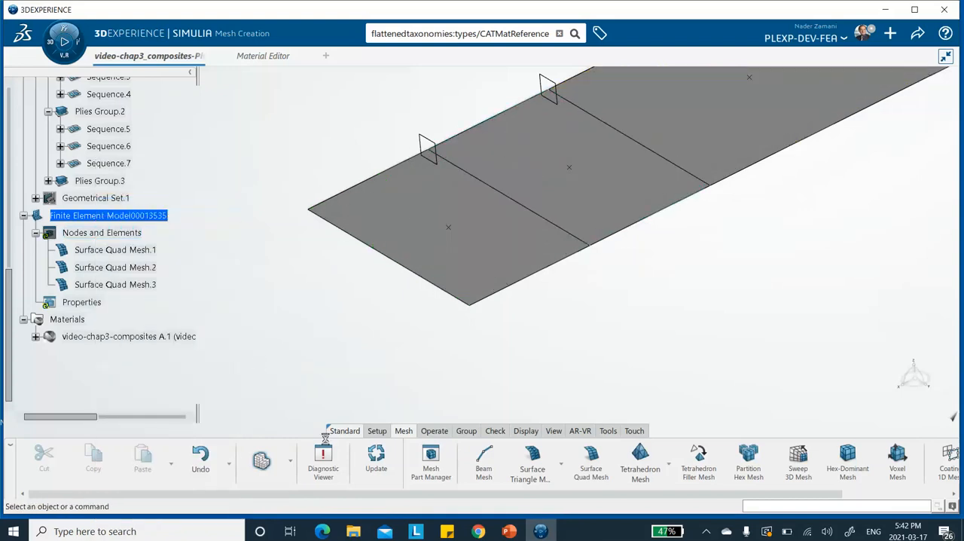
Step: Switch to structural model creation and start a composite shell section supported by the Thick Section surface
{"action": "left_click", "coordinate": [290, 466]}
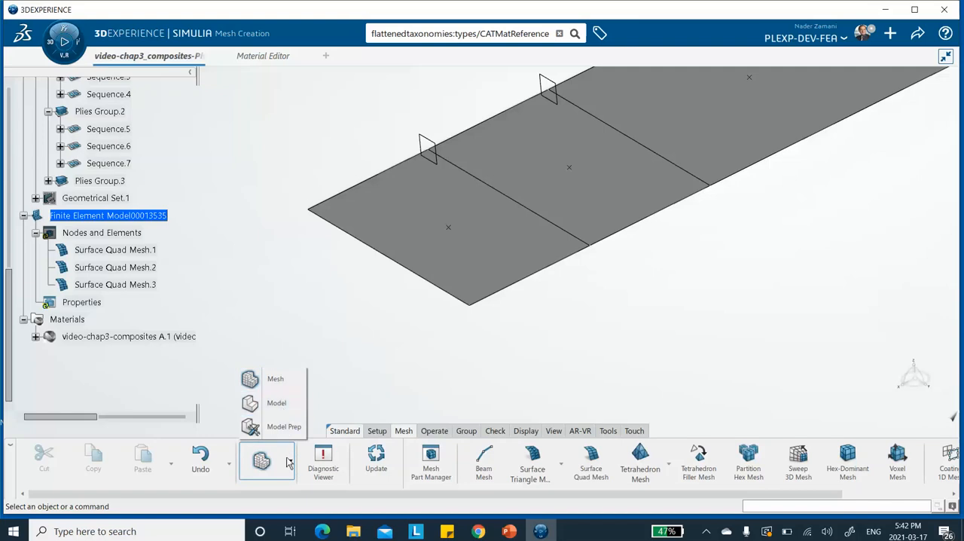
{"action": "left_click", "coordinate": [276, 404]}
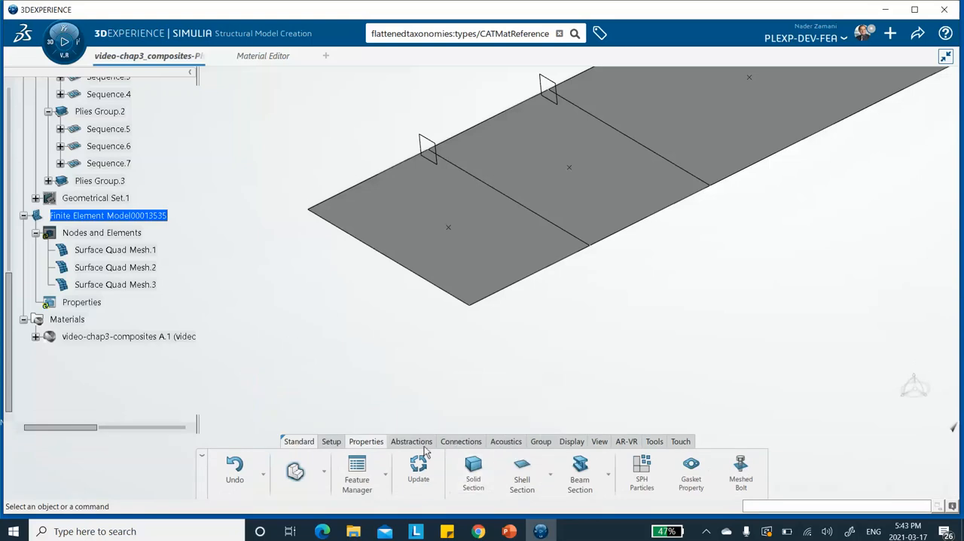
{"action": "left_click", "coordinate": [550, 476]}
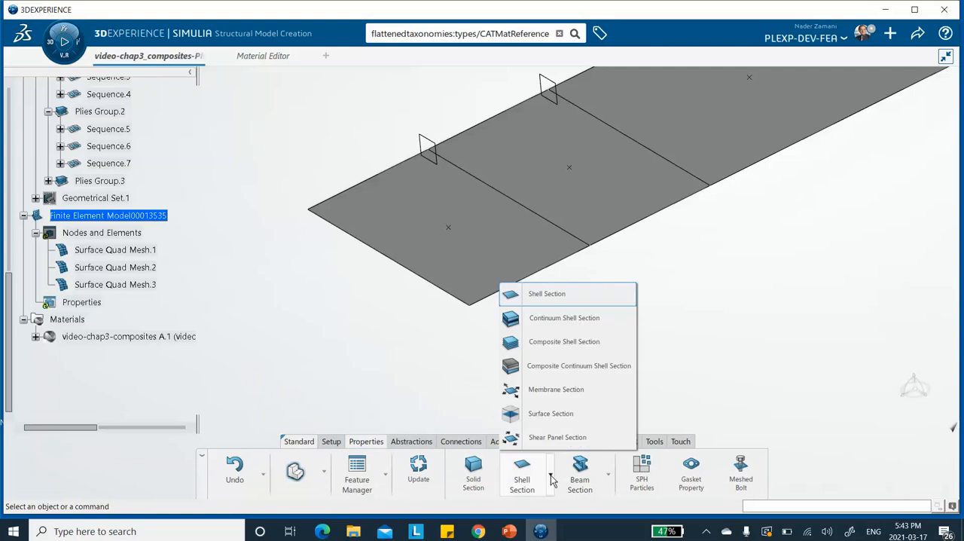
{"action": "left_click", "coordinate": [547, 342]}
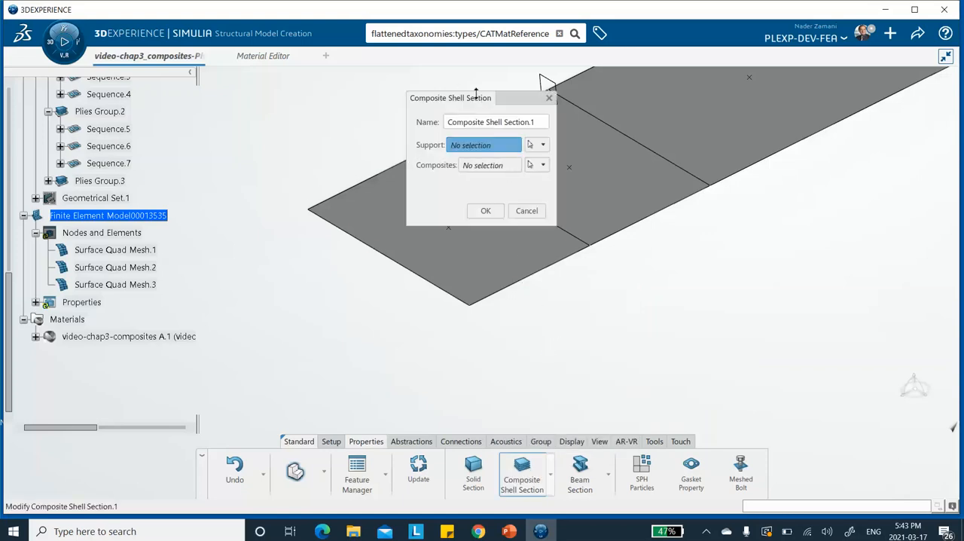
{"action": "left_click_drag", "start_coordinate": [497, 103], "coordinate": [283, 80]}
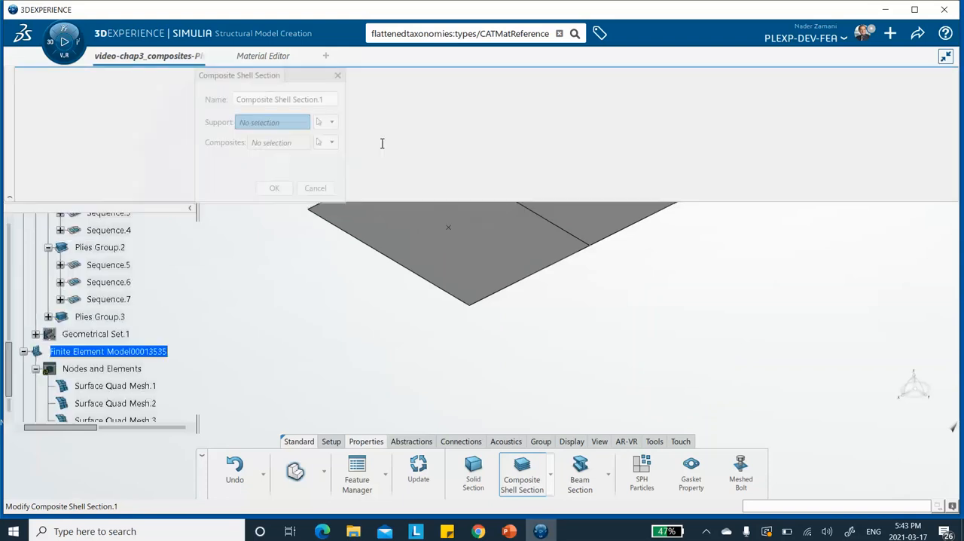
{"action": "middle_click_drag", "start_coordinate": [547, 159], "coordinate": [417, 357]}
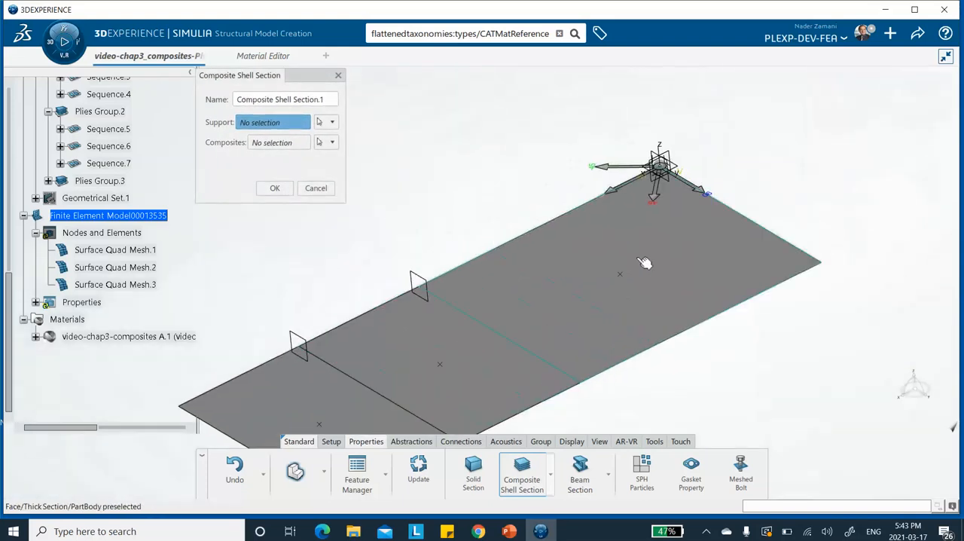
{"action": "left_click", "coordinate": [667, 270]}
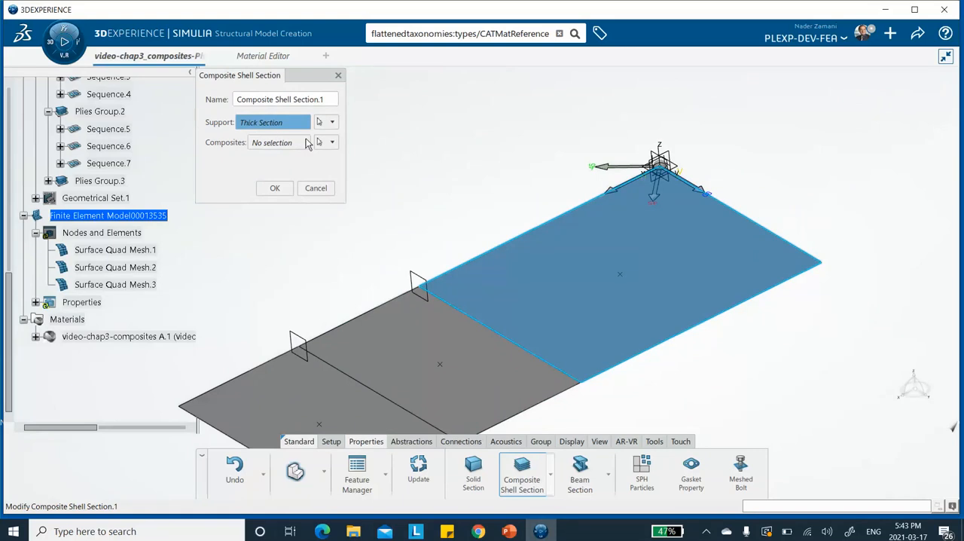
Step: Assign Plies Group.1 by ply selection as the composite of the Thick Section's shell section
{"action": "left_click", "coordinate": [332, 142]}
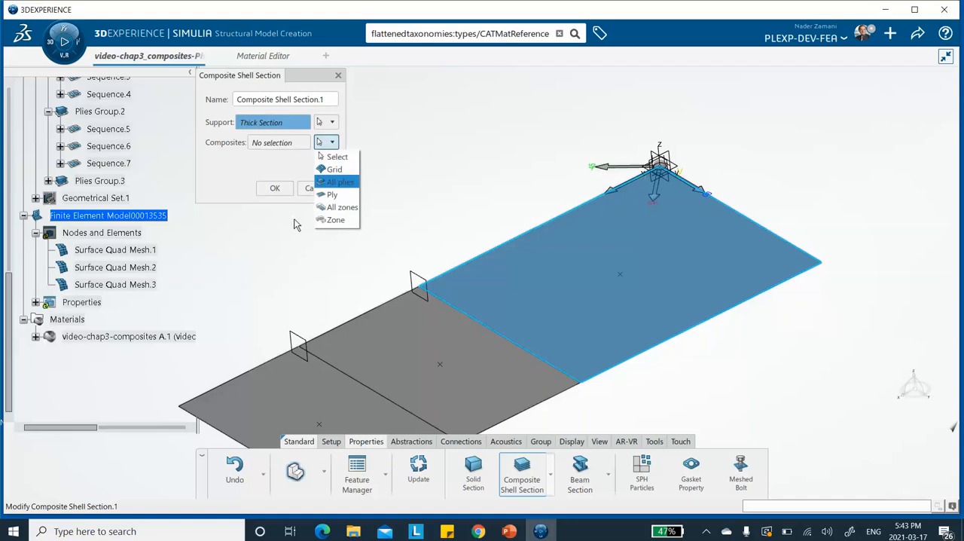
{"action": "left_click", "coordinate": [331, 195]}
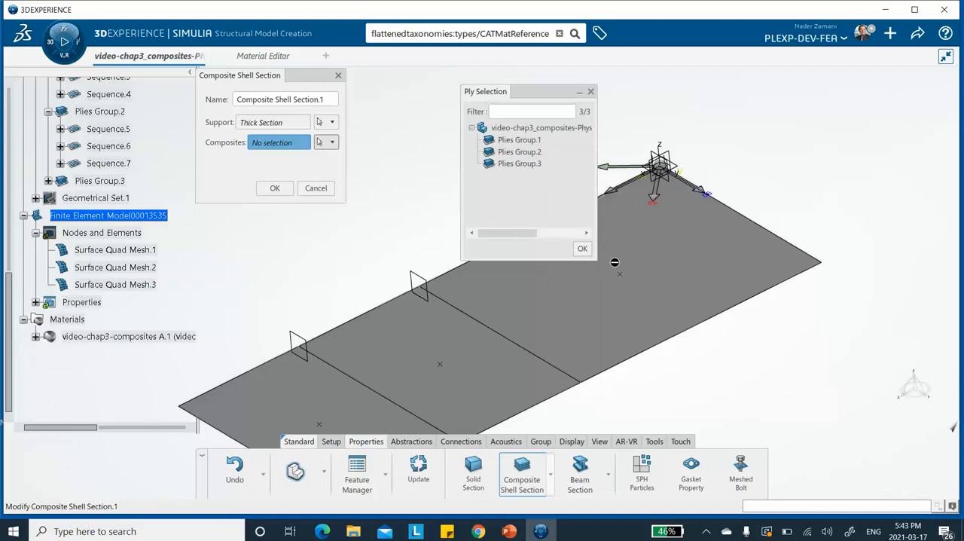
{"action": "left_click", "coordinate": [515, 141]}
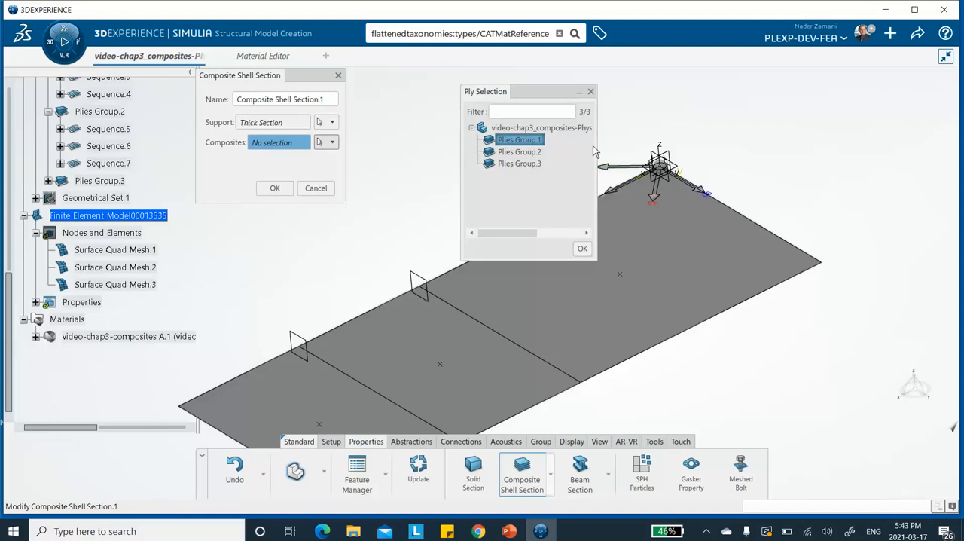
{"action": "double_click", "coordinate": [534, 142]}
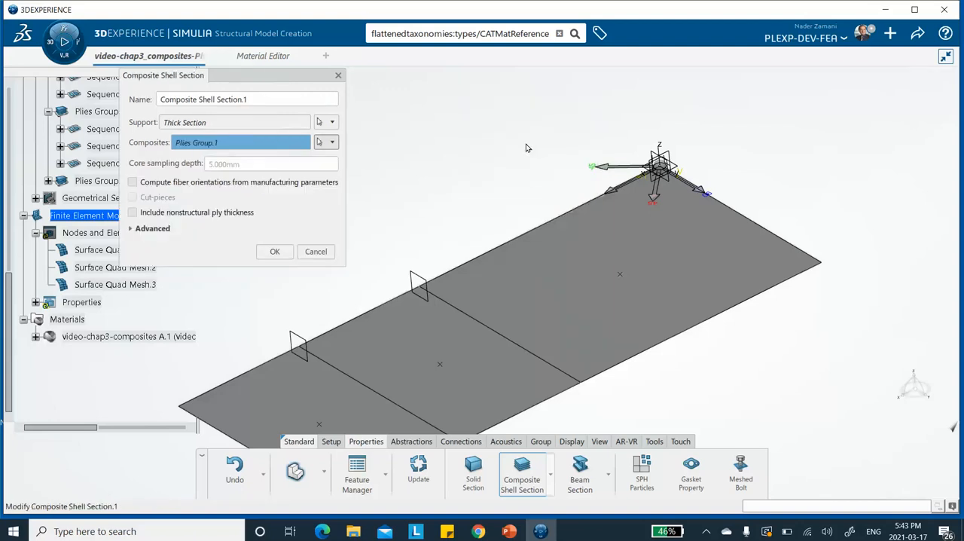
Step: Set the offset definition of the Thick Section's composite shell section to Top surface and create the section
{"action": "left_click", "coordinate": [131, 229]}
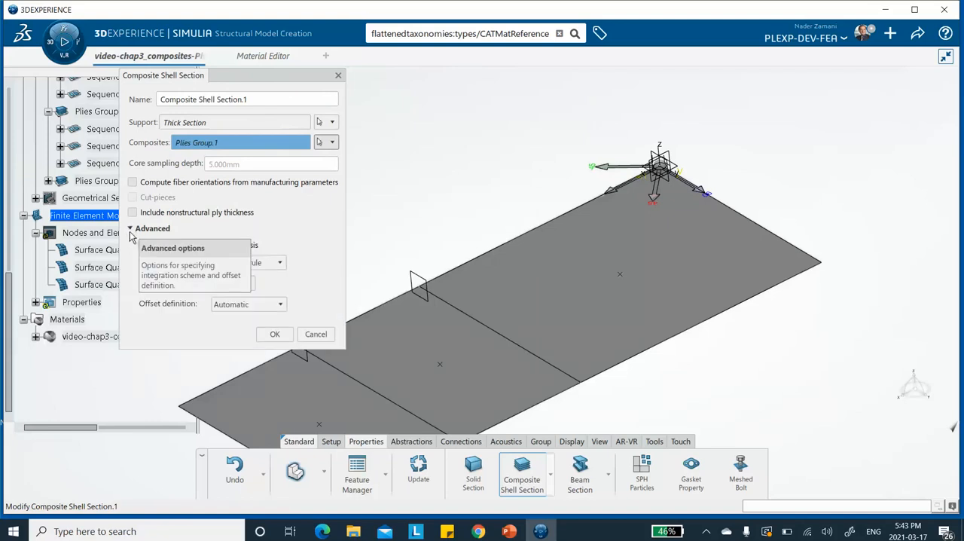
{"action": "left_click", "coordinate": [260, 304]}
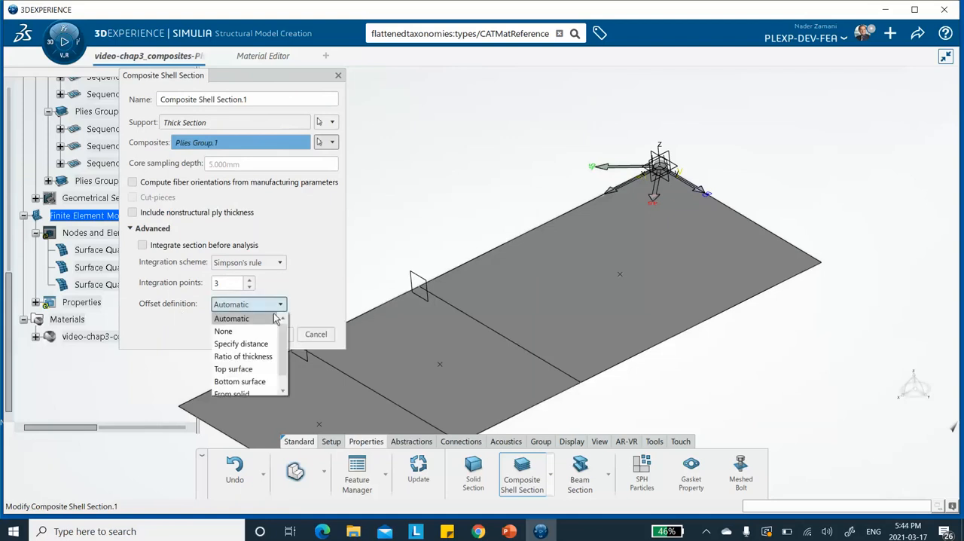
{"action": "left_click", "coordinate": [236, 370]}
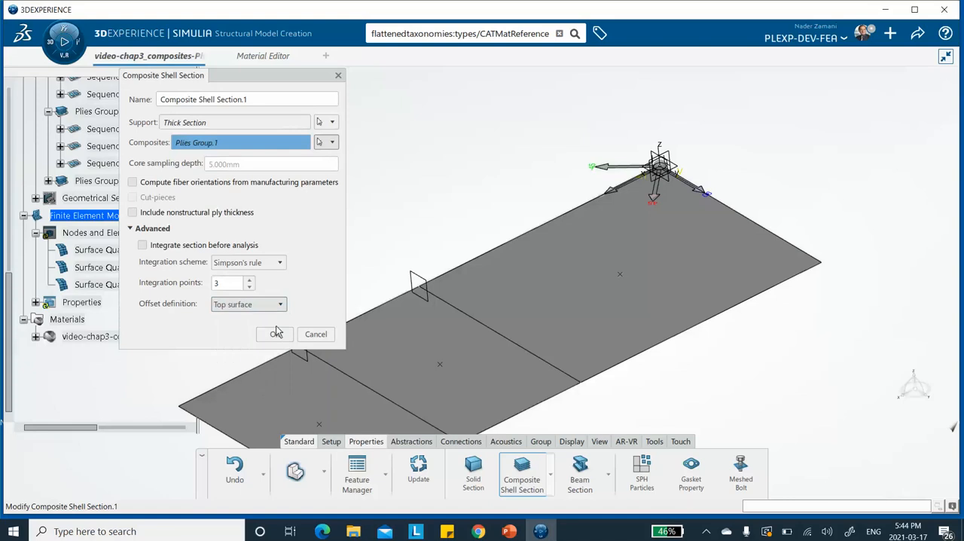
{"action": "left_click", "coordinate": [275, 334]}
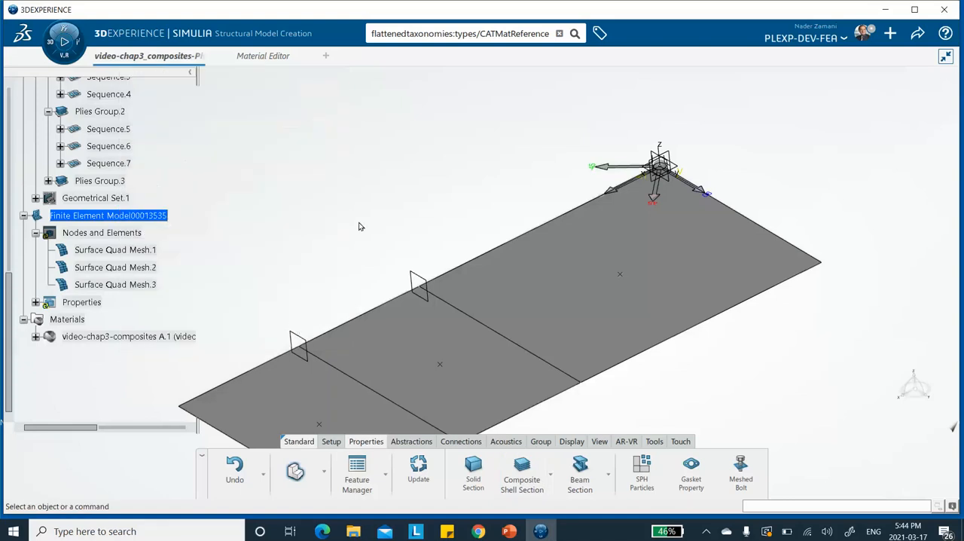
{"action": "left_click", "coordinate": [525, 482]}
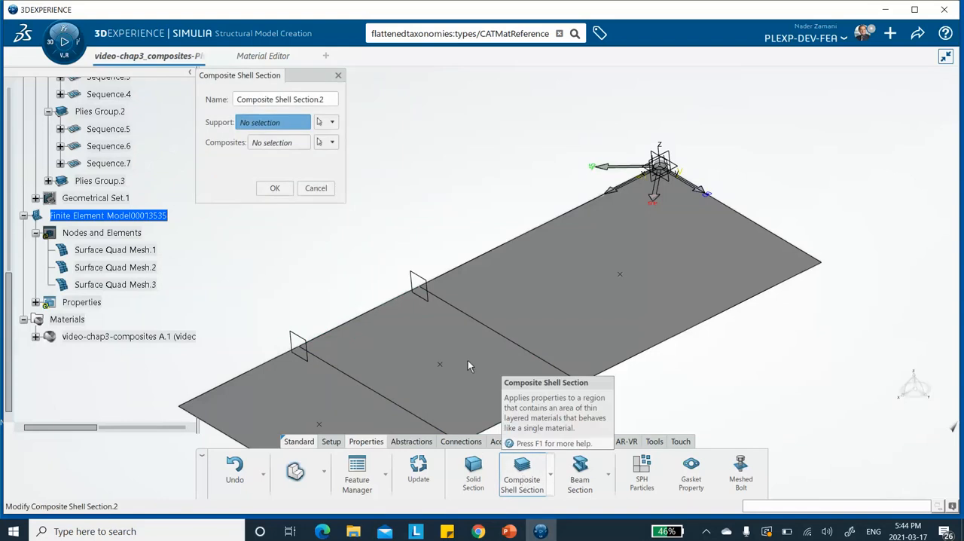
{"action": "left_click", "coordinate": [427, 347]}
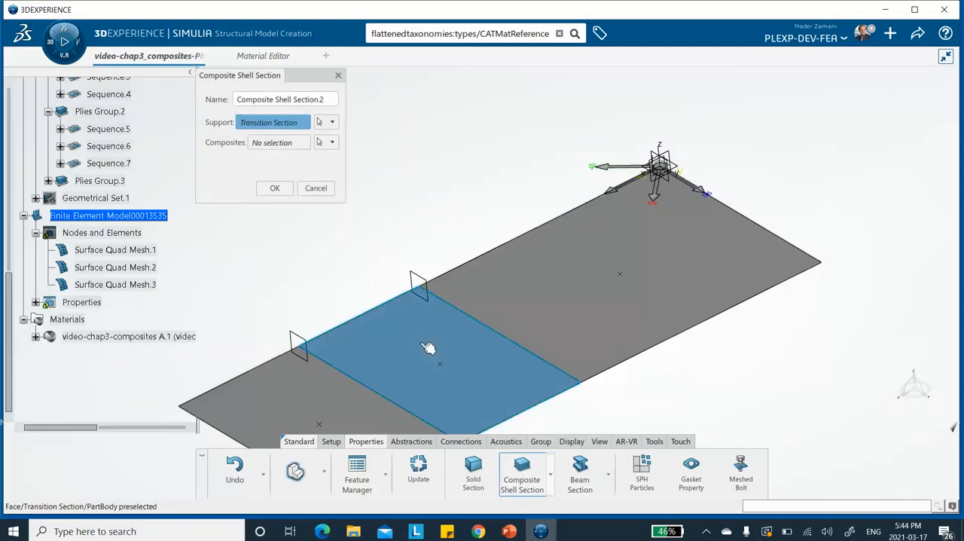
{"action": "left_click", "coordinate": [334, 123]}
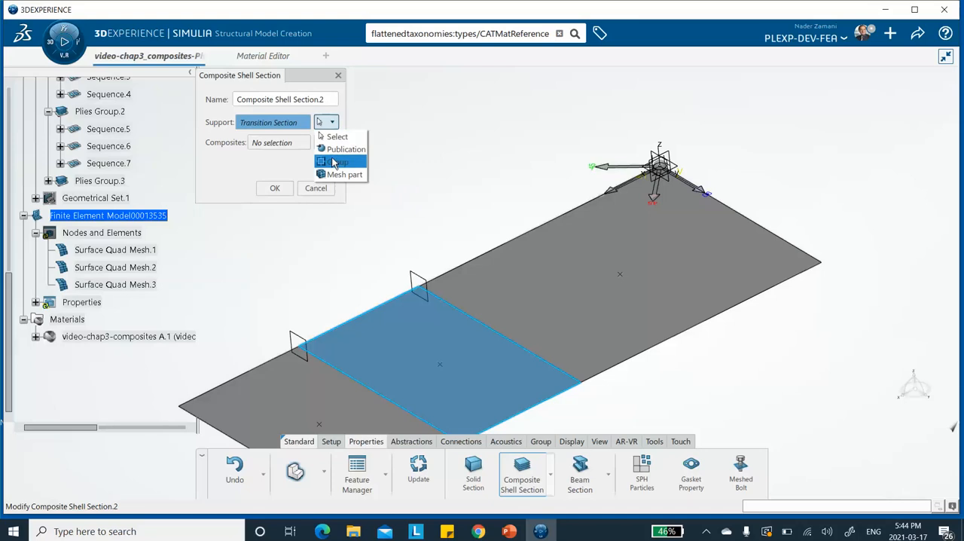
{"action": "left_click", "coordinate": [466, 113]}
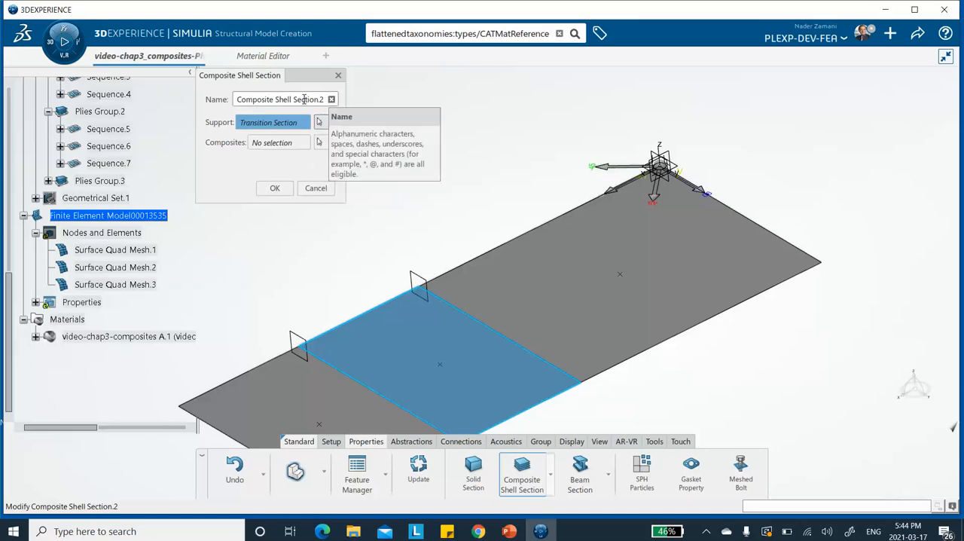
{"action": "left_click", "coordinate": [315, 188]}
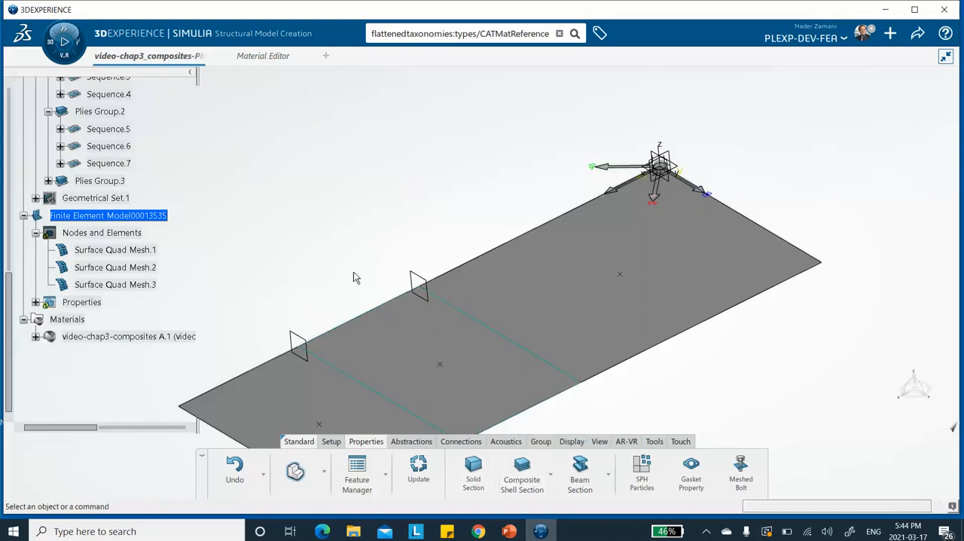
Step: Start a composite shell section on the Transition Section surface and assign it Plies Group.2 by ply selection
{"action": "left_click", "coordinate": [522, 472]}
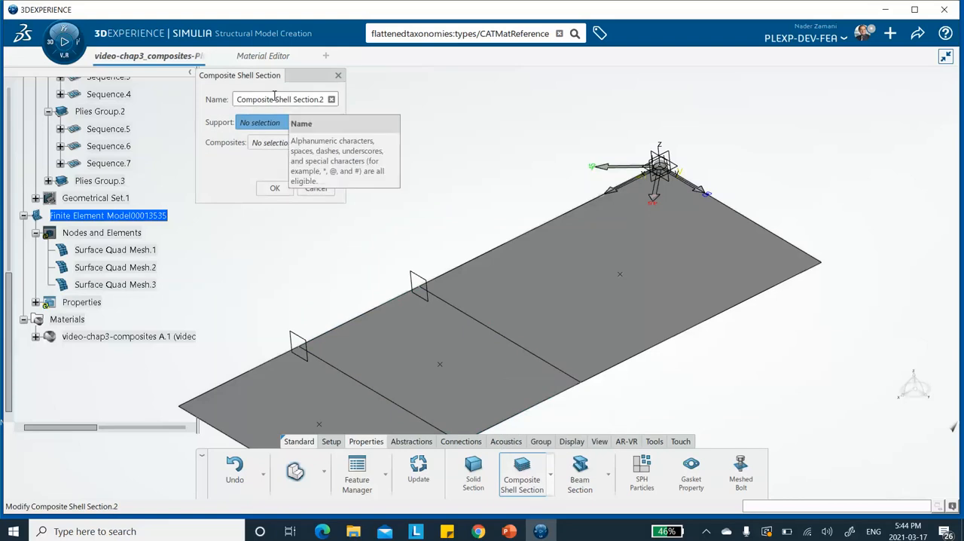
{"action": "left_click", "coordinate": [263, 130]}
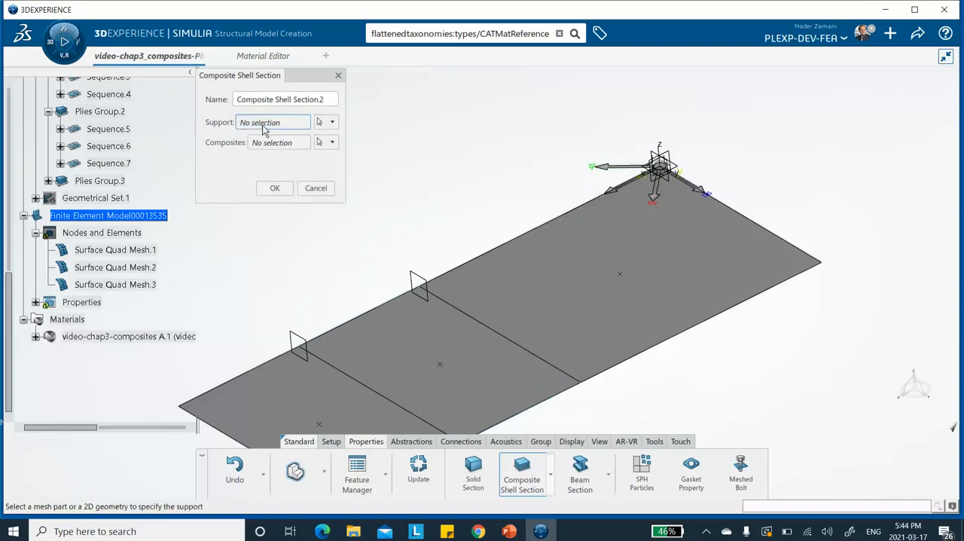
{"action": "left_click", "coordinate": [396, 336]}
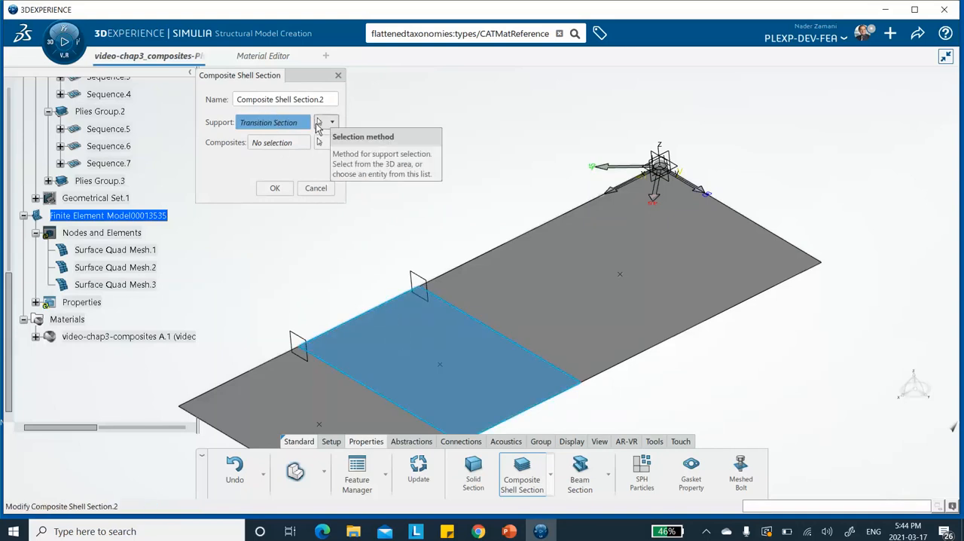
{"action": "left_click", "coordinate": [333, 144]}
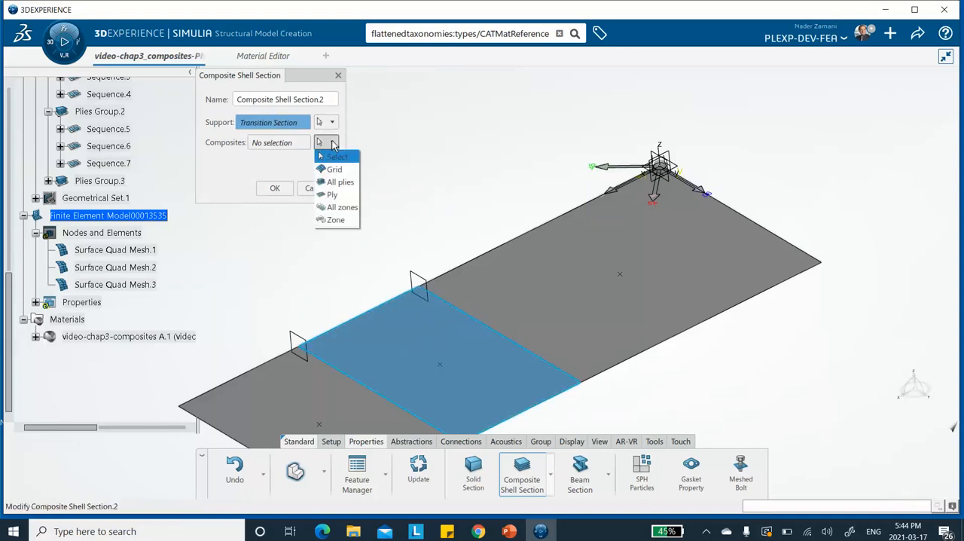
{"action": "left_click", "coordinate": [331, 195]}
{"action": "left_click", "coordinate": [536, 152]}
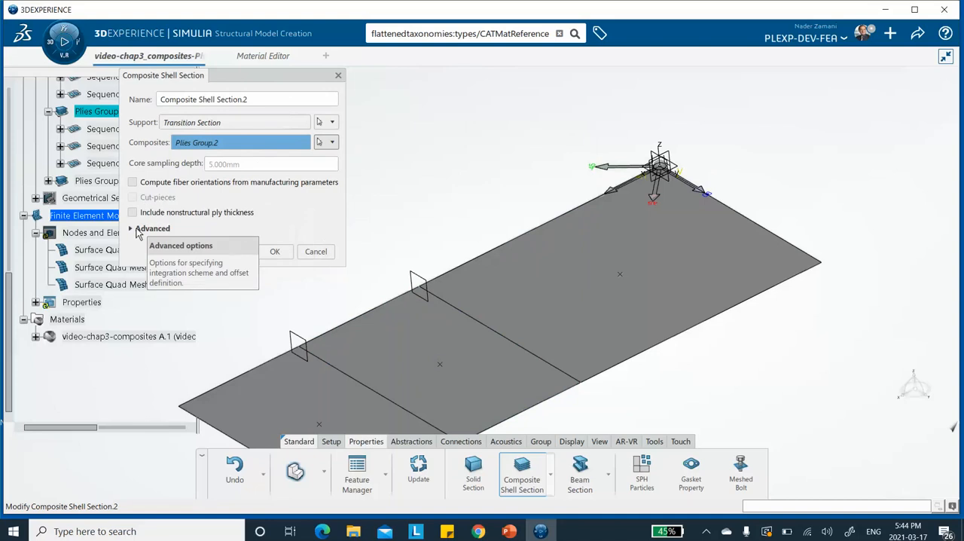
Step: Set the offset definition of the Transition Section's composite shell section to Top surface and create the section
{"action": "left_click", "coordinate": [131, 228]}
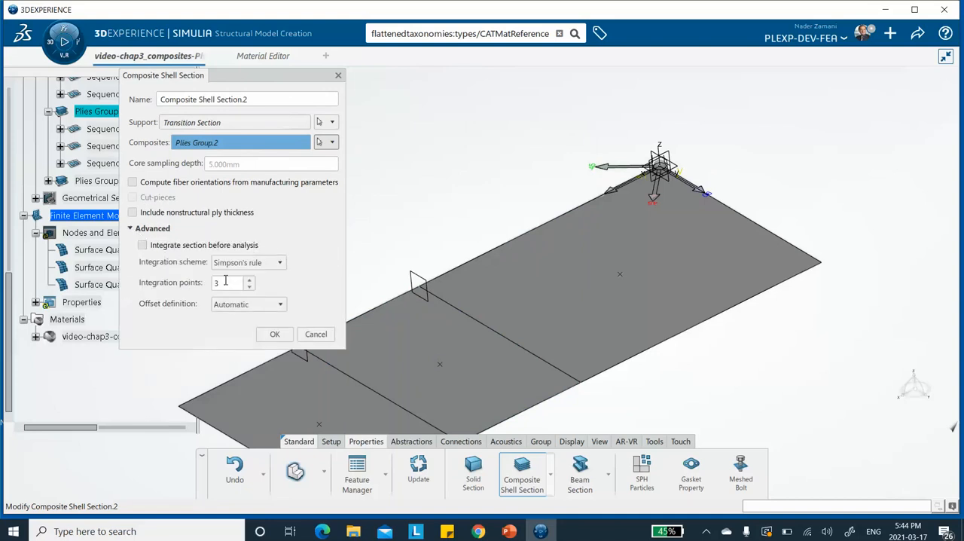
{"action": "left_click", "coordinate": [282, 306]}
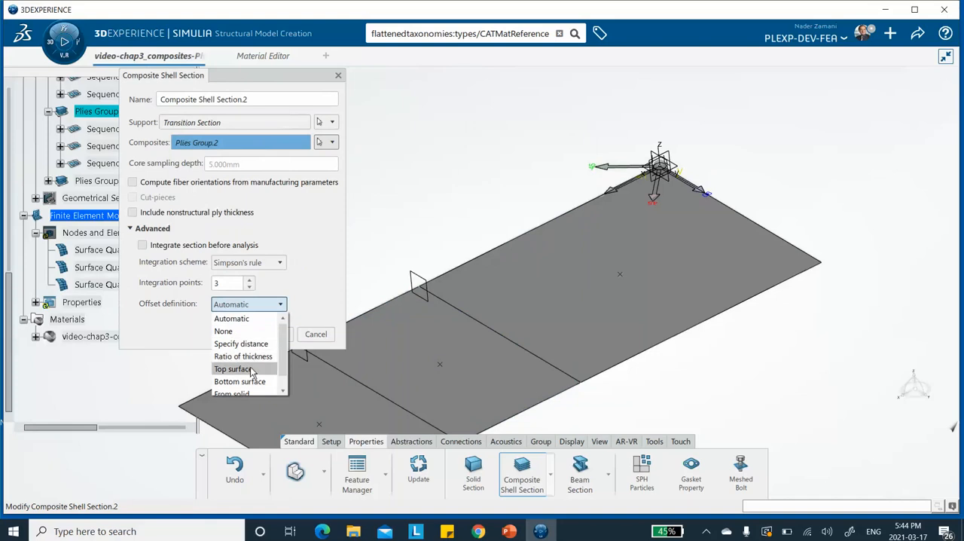
{"action": "left_click", "coordinate": [251, 369]}
{"action": "left_click", "coordinate": [272, 335]}
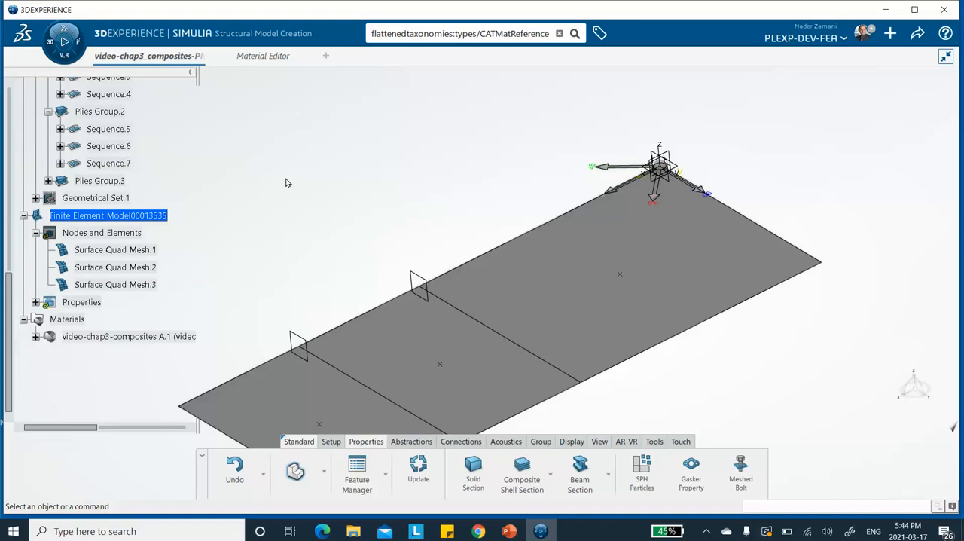
Step: Start a composite shell section on the Thin Section surface and assign it Plies Group.3 by ply selection
{"action": "left_click", "coordinate": [521, 472]}
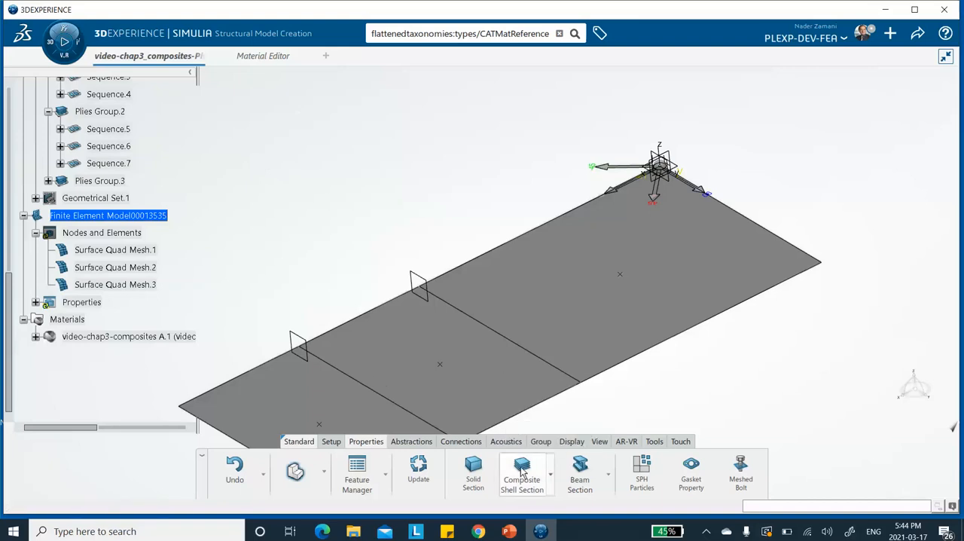
{"action": "left_click", "coordinate": [266, 403]}
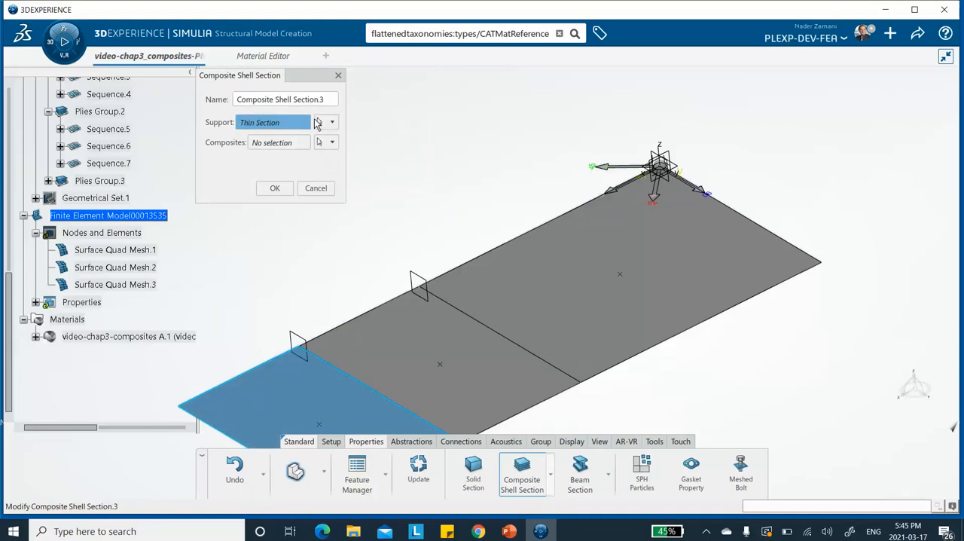
{"action": "left_click", "coordinate": [333, 143]}
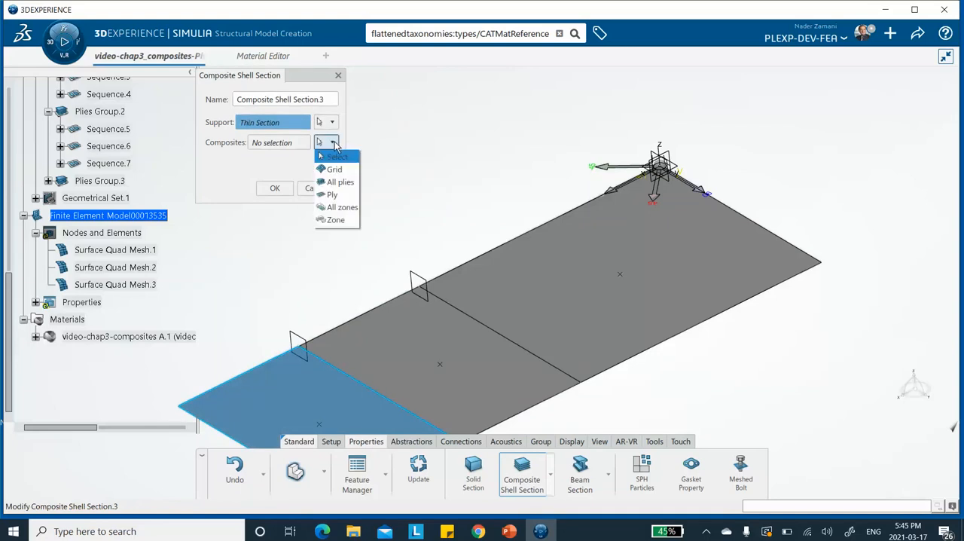
{"action": "left_click", "coordinate": [332, 195]}
{"action": "left_click", "coordinate": [518, 163]}
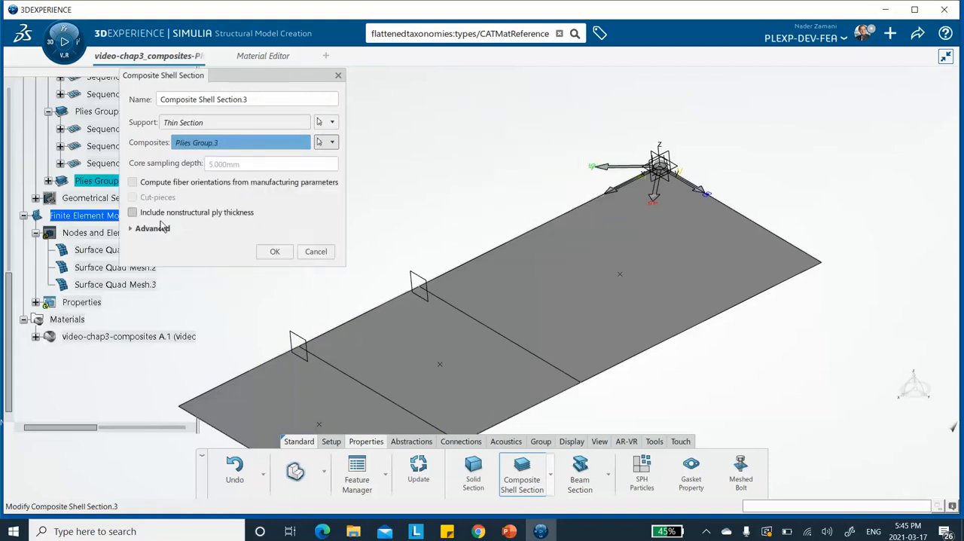
Step: Set the offset definition of the Thin Section's composite shell section to Top surface and create the section
{"action": "left_click", "coordinate": [132, 229]}
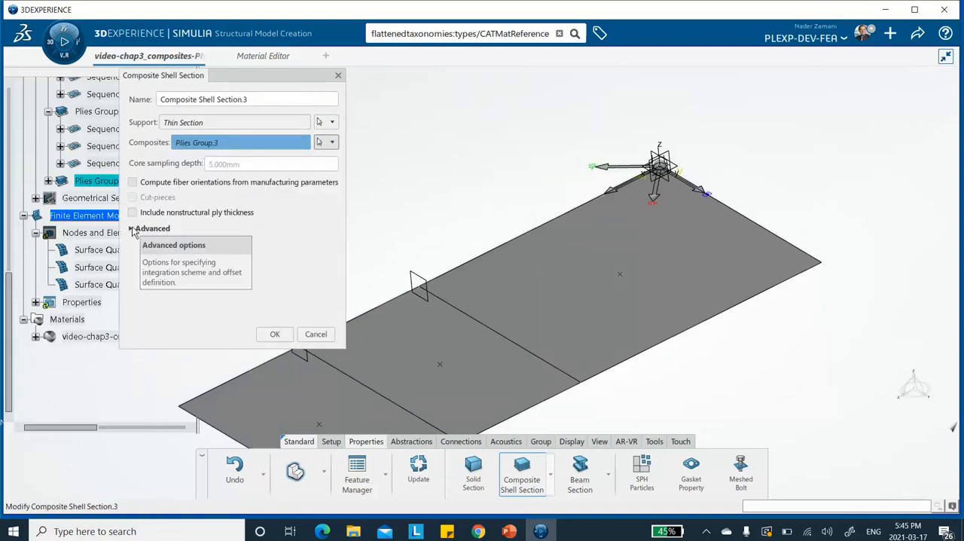
{"action": "left_click", "coordinate": [132, 229]}
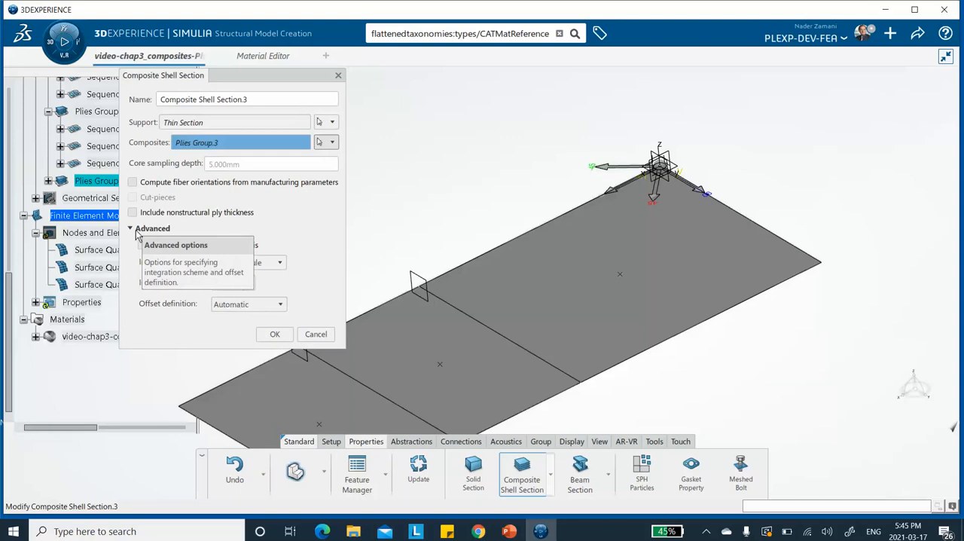
{"action": "left_click", "coordinate": [255, 304]}
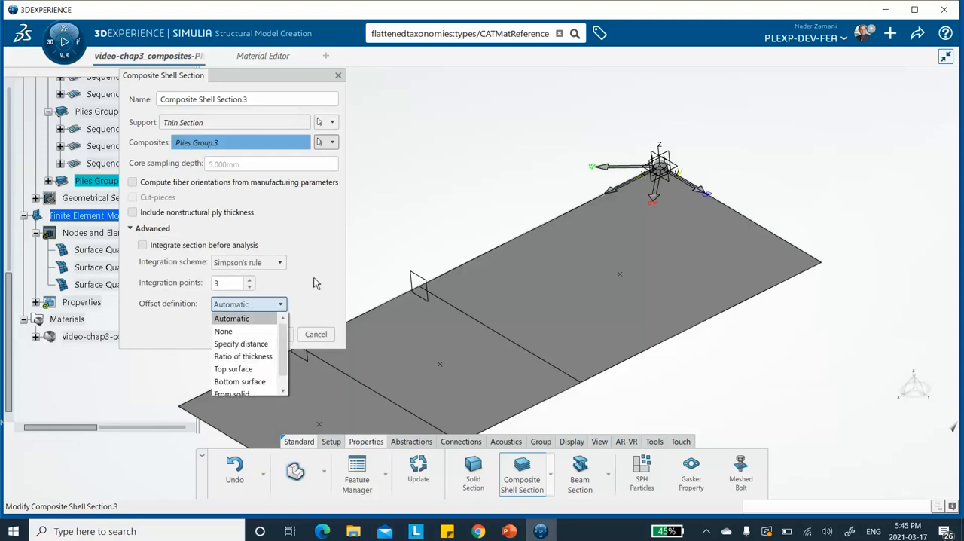
{"action": "left_click", "coordinate": [252, 317]}
{"action": "left_click", "coordinate": [282, 307]}
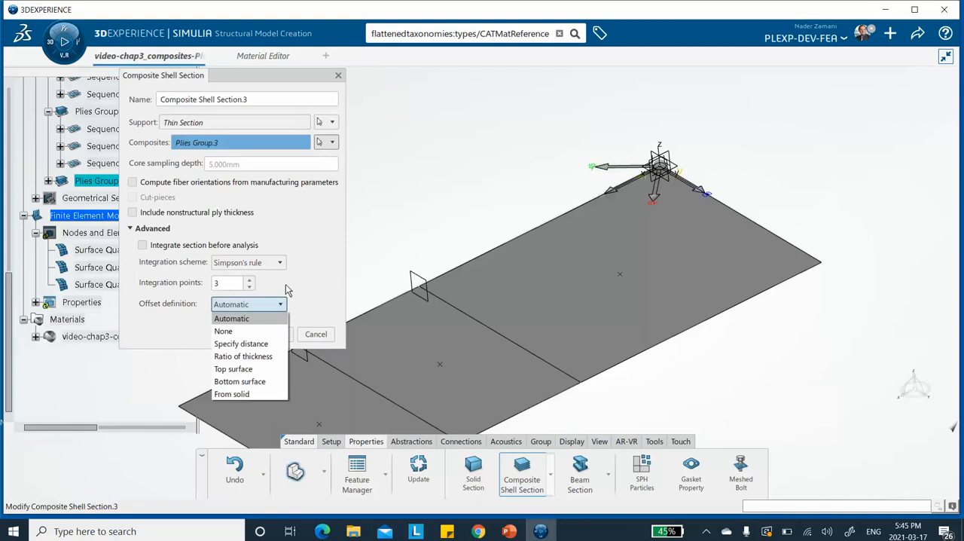
{"action": "left_click", "coordinate": [328, 269]}
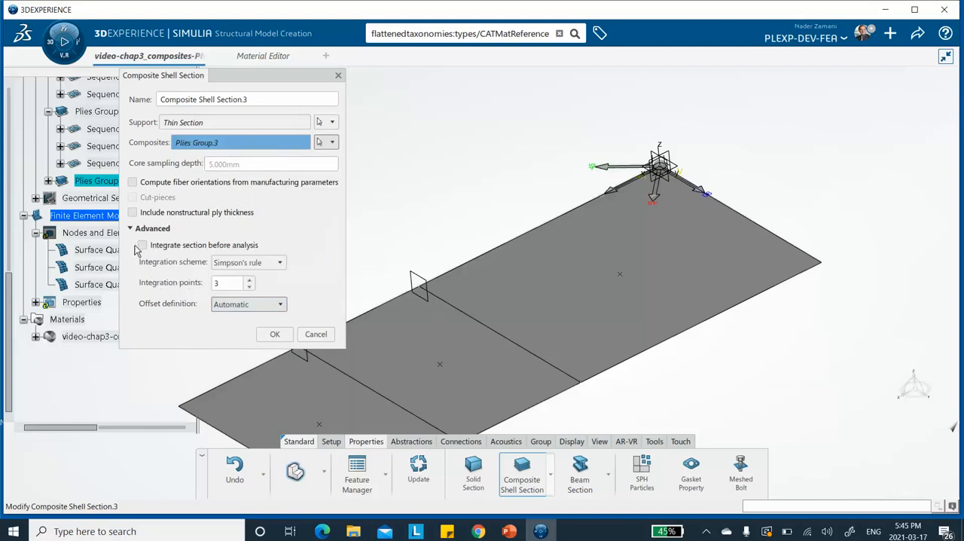
{"action": "left_click", "coordinate": [281, 304]}
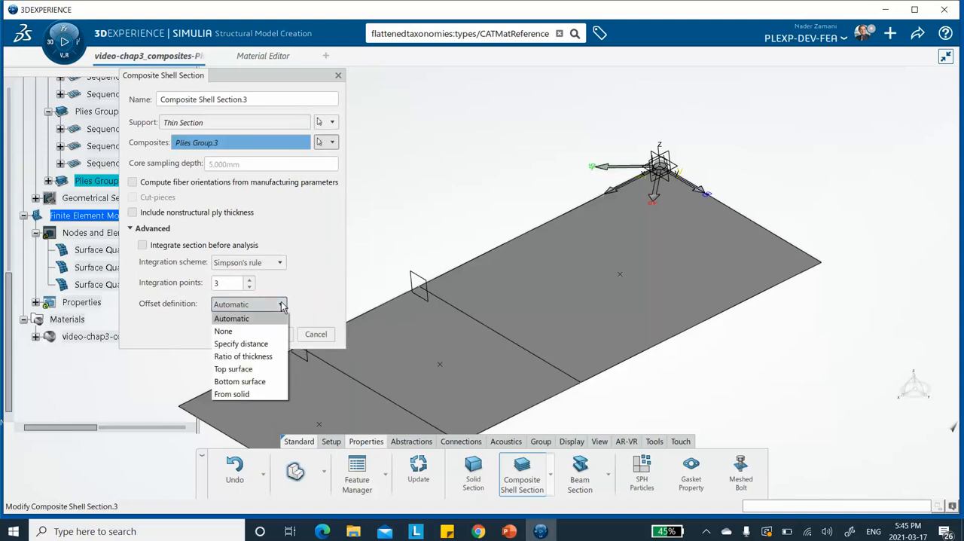
{"action": "left_click", "coordinate": [231, 369]}
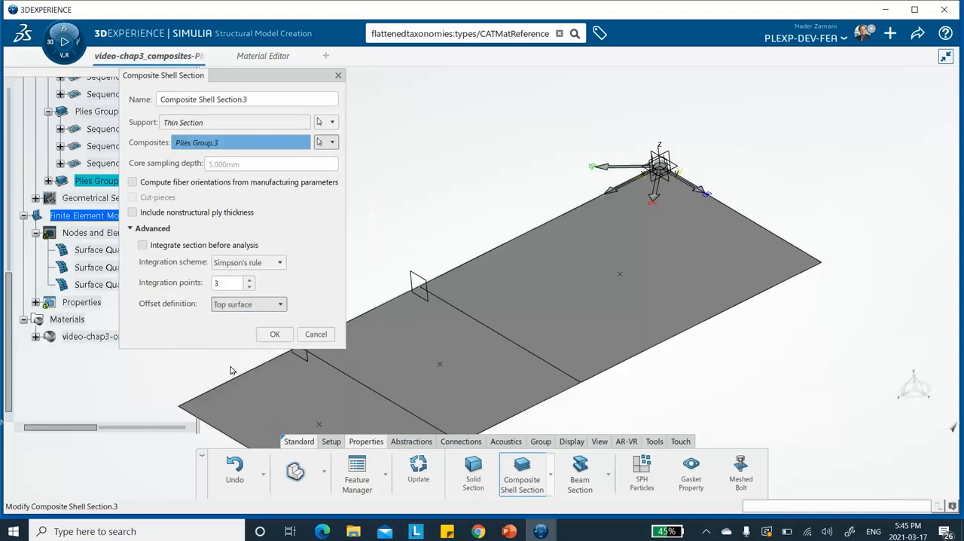
{"action": "left_click", "coordinate": [276, 335]}
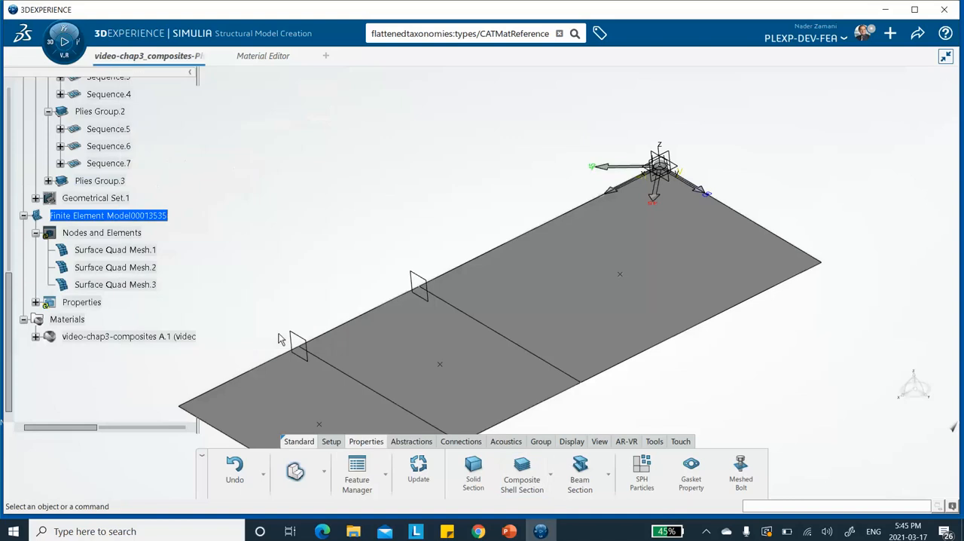
Step: Expand the finite element model's Properties to list the composite shell sections, and save the model
{"action": "left_click", "coordinate": [36, 302]}
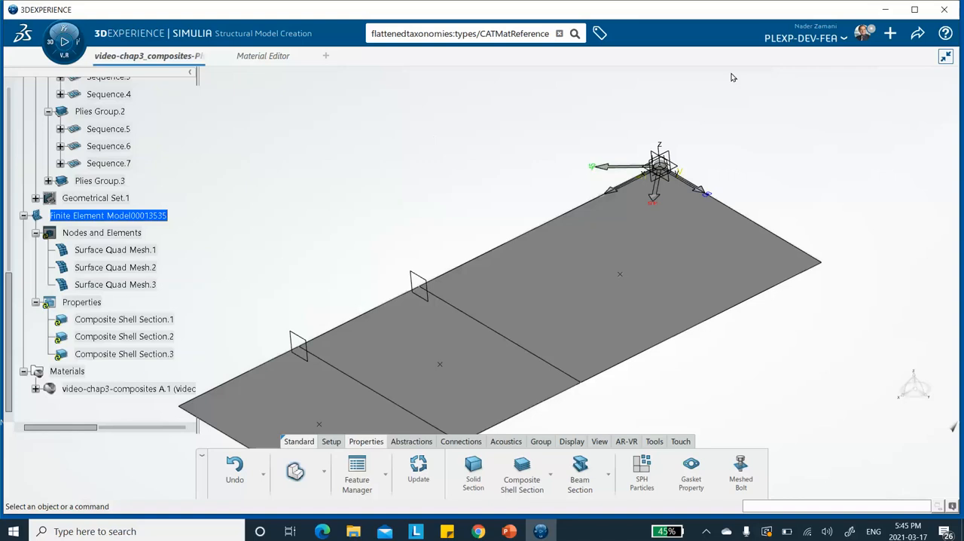
{"action": "left_click", "coordinate": [917, 34]}
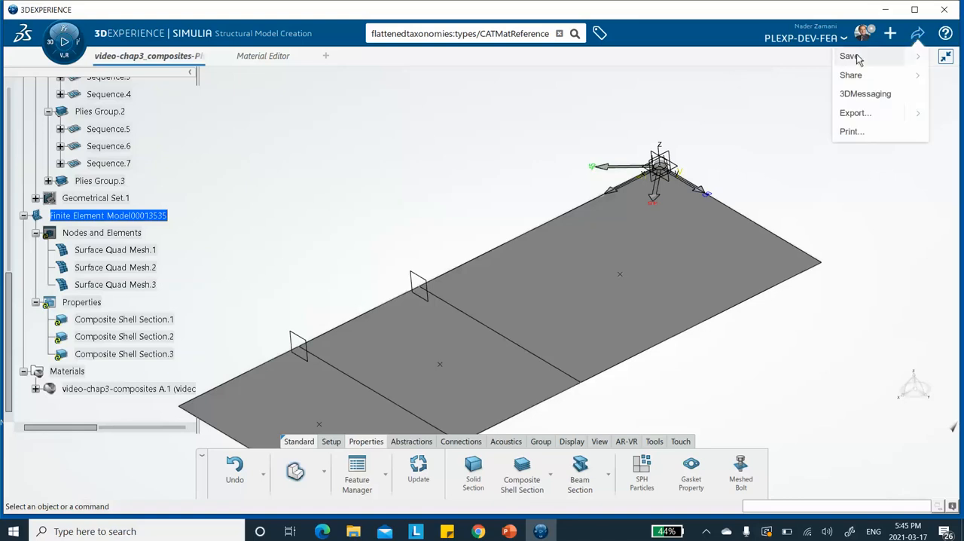
{"action": "left_click", "coordinate": [850, 57]}
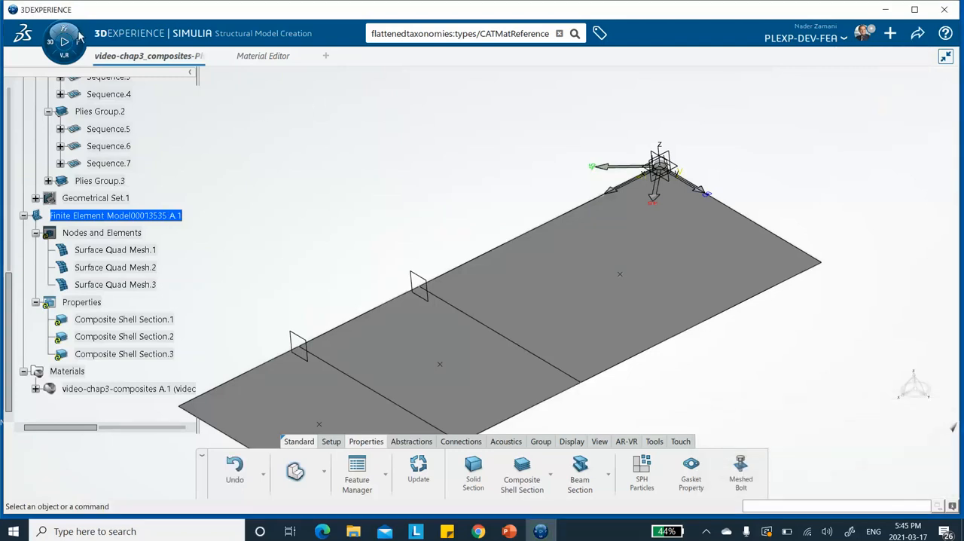
Step: Switch to Structural Scenario Creation and initialize a new physics simulation with a Structural analysis case
{"action": "left_click", "coordinate": [51, 46]}
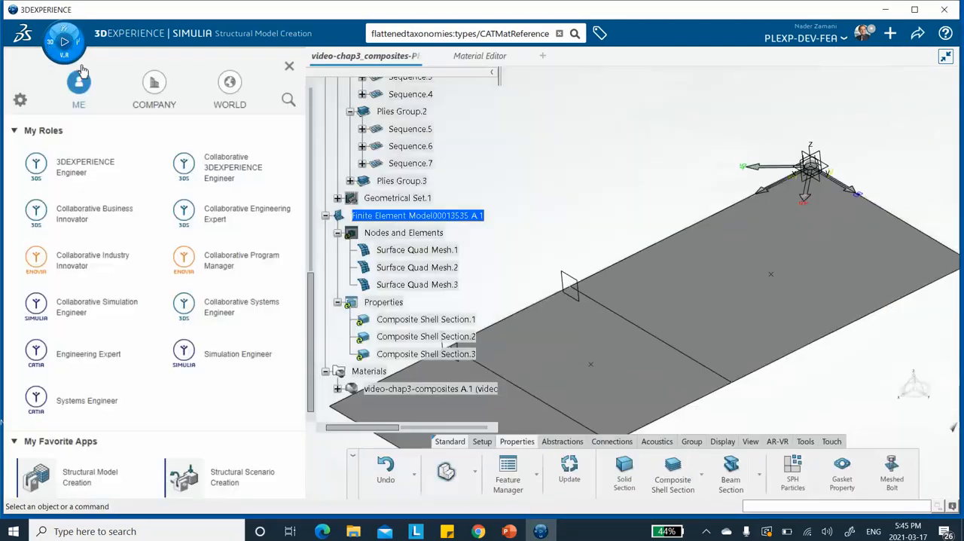
{"action": "scroll", "coordinate": [151, 201], "scroll_direction": "down", "scroll_amount": 5}
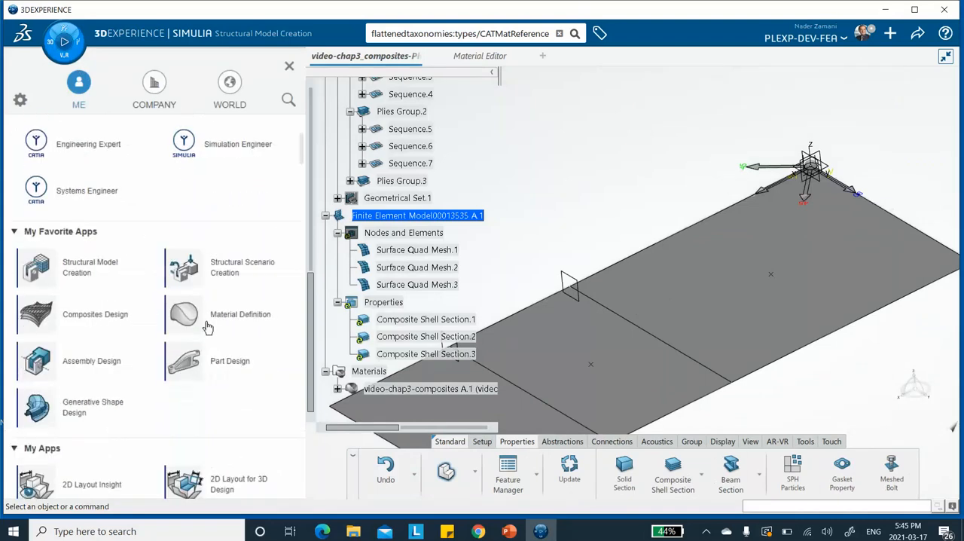
{"action": "left_click", "coordinate": [236, 273]}
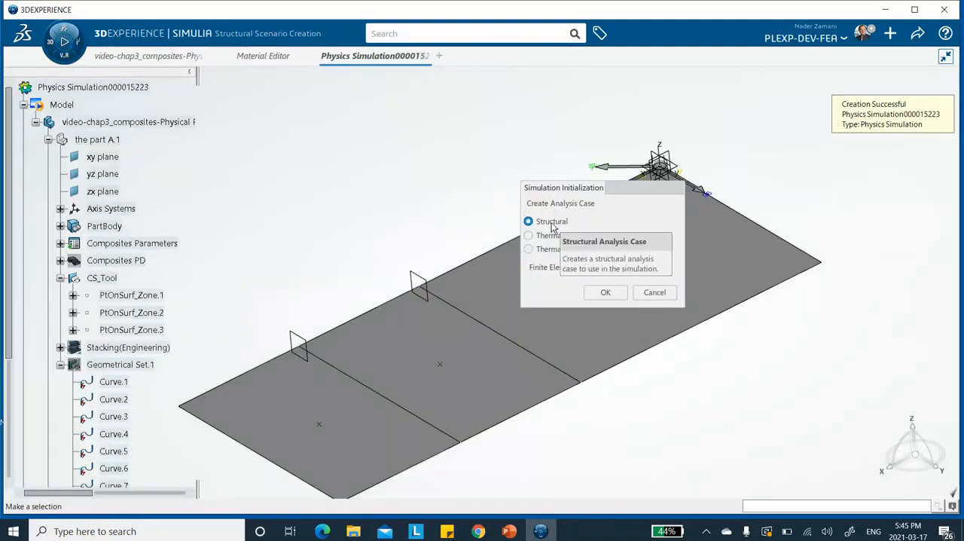
{"action": "left_click", "coordinate": [605, 294]}
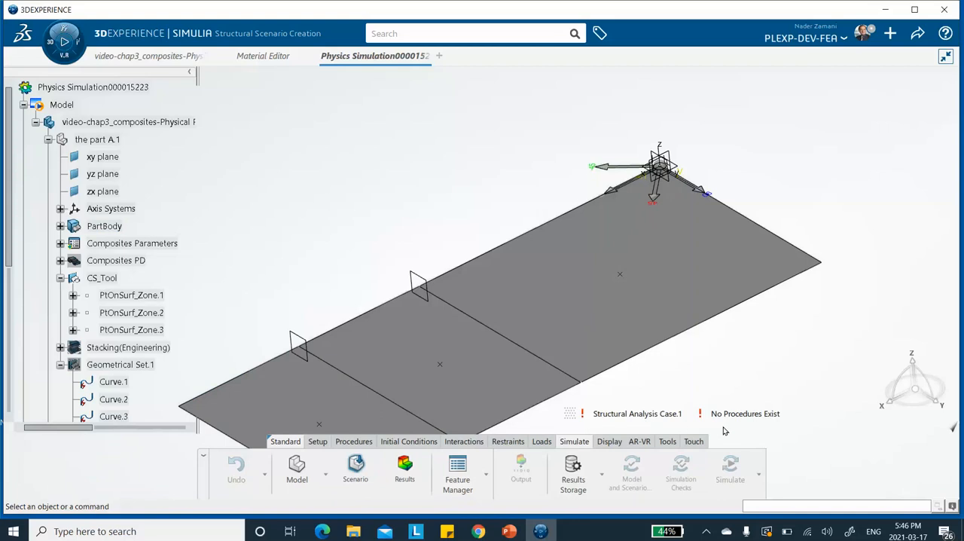
Step: Assign the existing 3D finite element model to the structural analysis case
{"action": "left_click", "coordinate": [317, 443]}
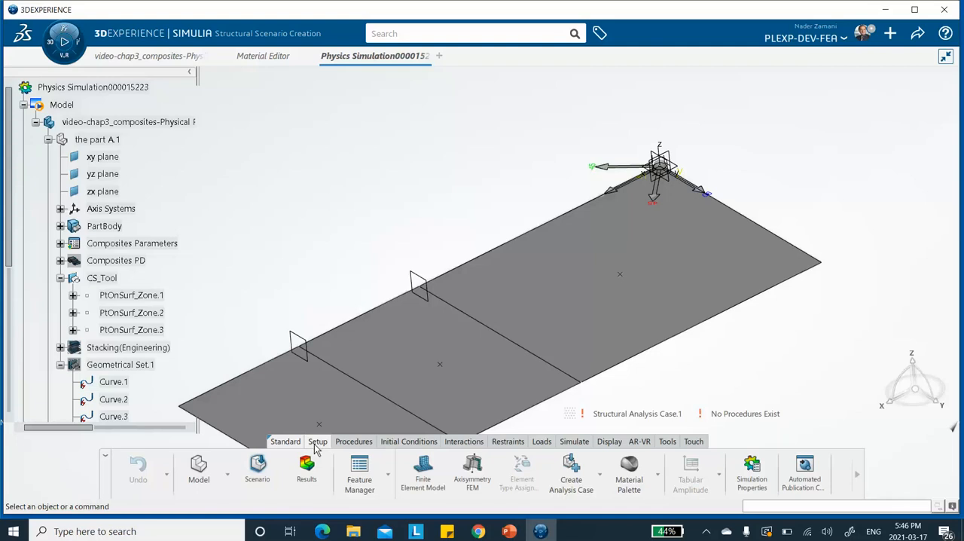
{"action": "left_click", "coordinate": [418, 479]}
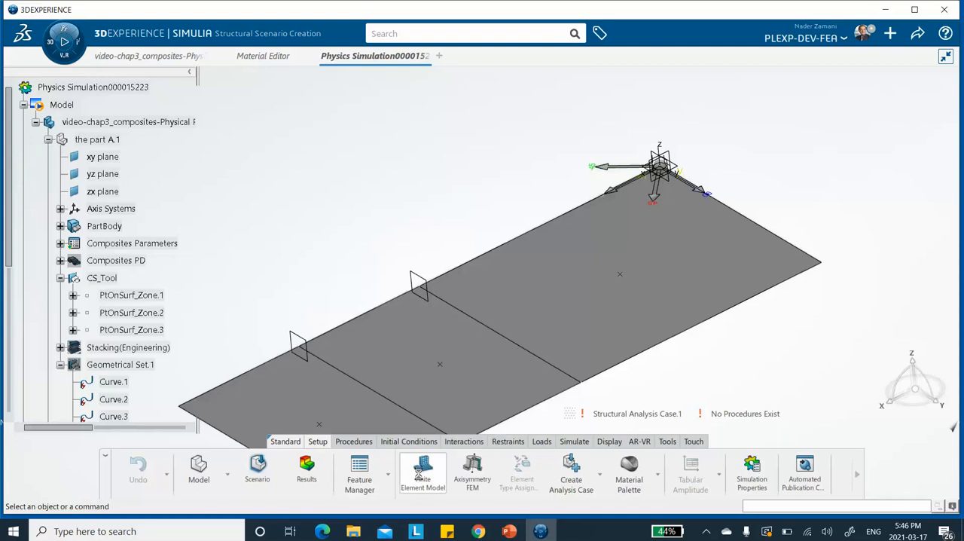
{"action": "left_click", "coordinate": [260, 156]}
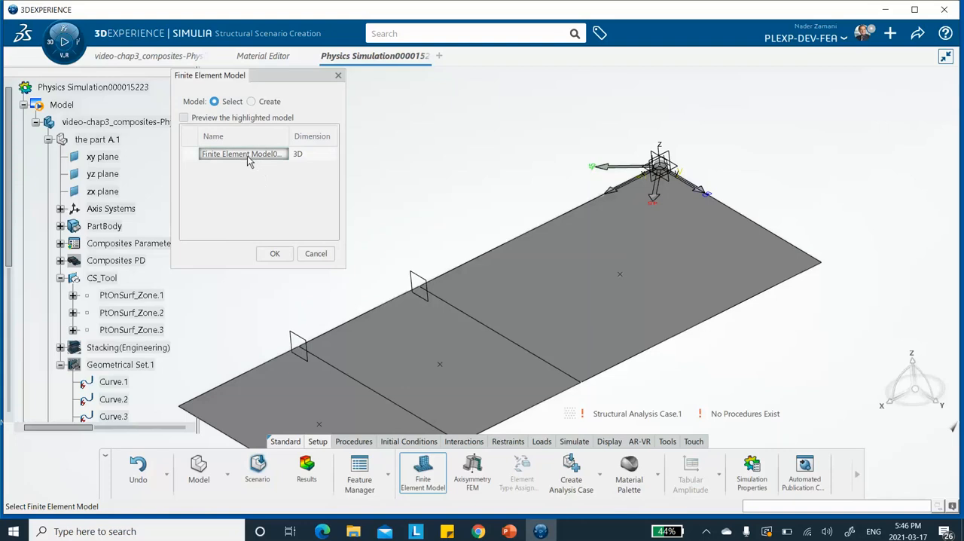
{"action": "left_click", "coordinate": [254, 155]}
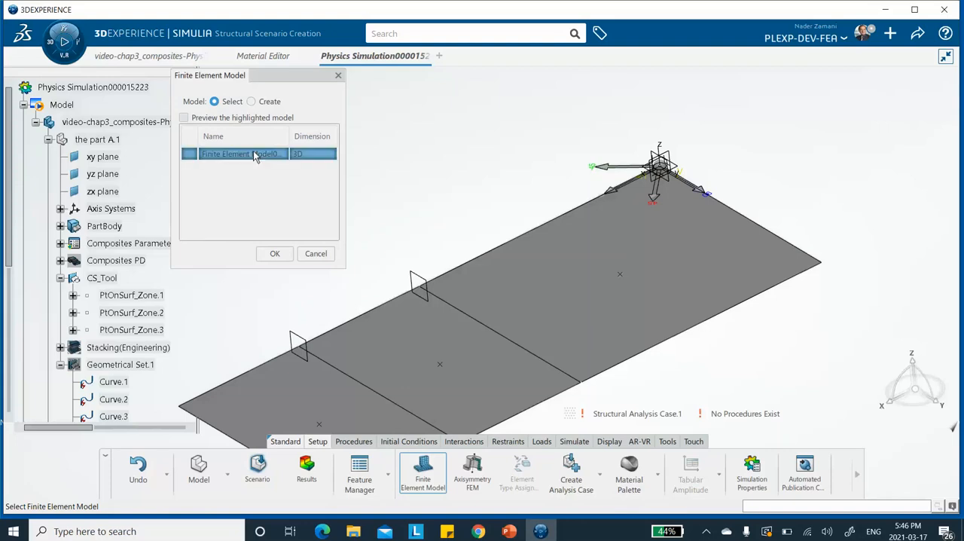
{"action": "left_click", "coordinate": [276, 253]}
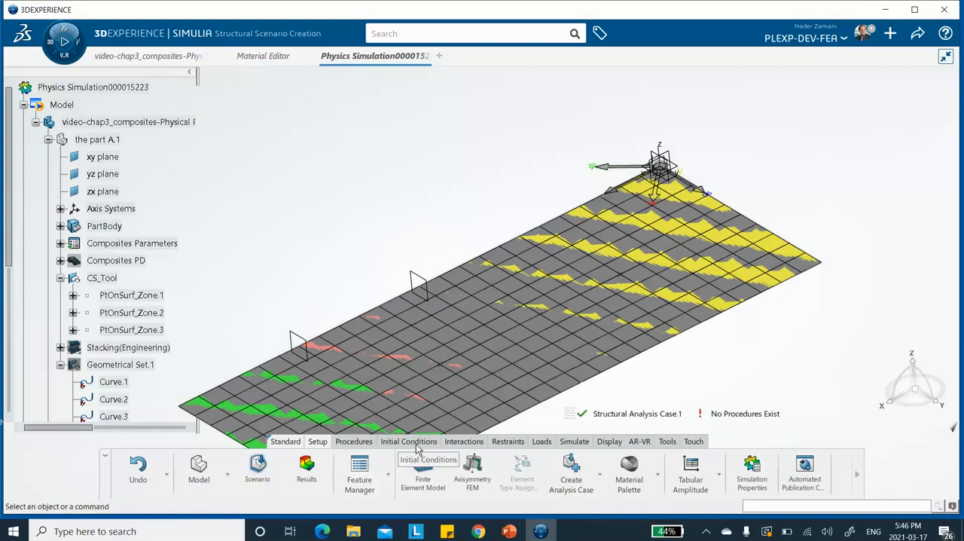
Step: Create a static step with a 1 s step time and default incrementation, leaving geometric nonlinearity excluded
{"action": "left_click", "coordinate": [358, 444]}
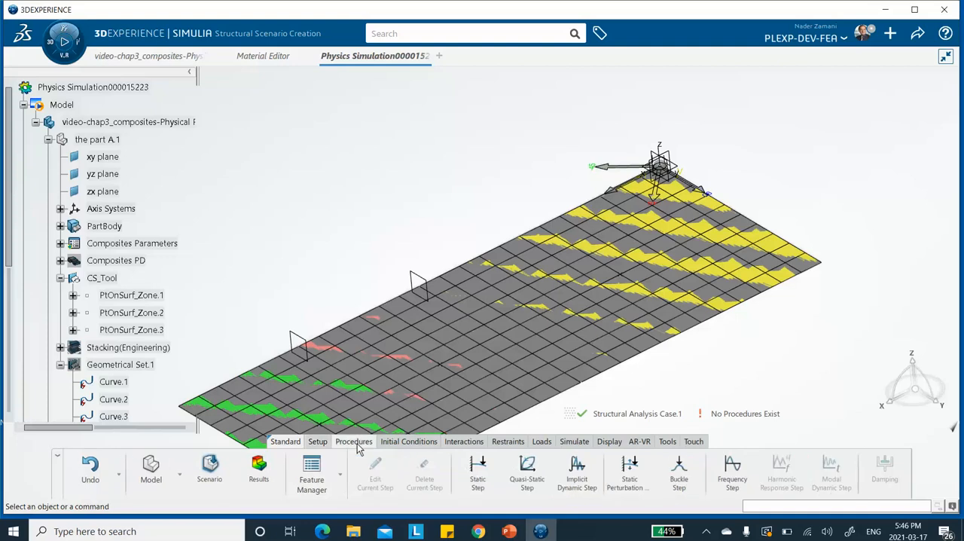
{"action": "left_click", "coordinate": [479, 473]}
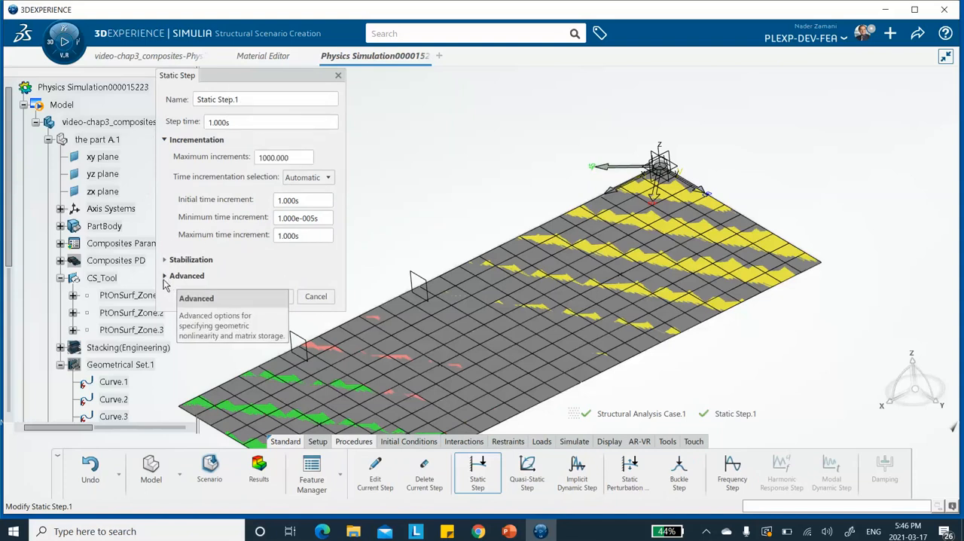
{"action": "left_click", "coordinate": [166, 276]}
{"action": "left_click", "coordinate": [177, 292]}
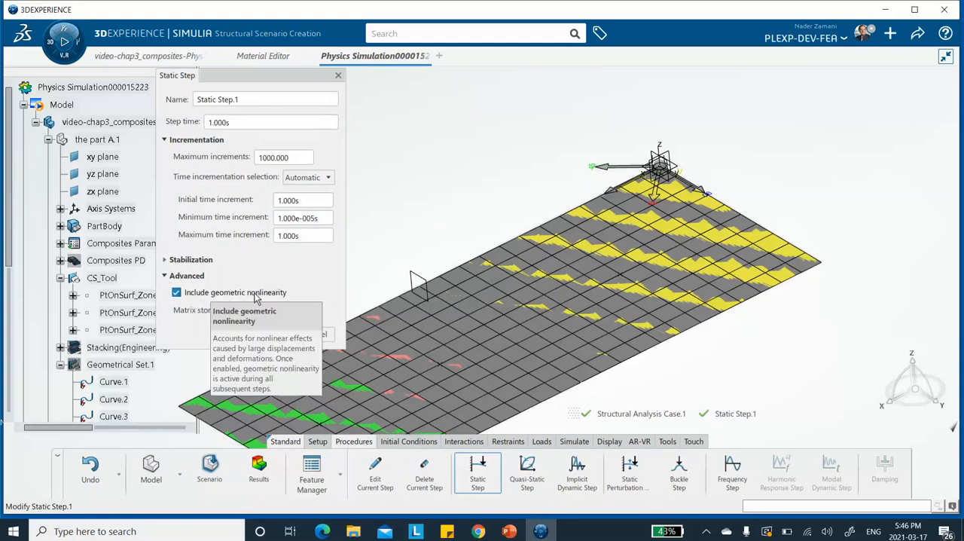
{"action": "left_click", "coordinate": [186, 297]}
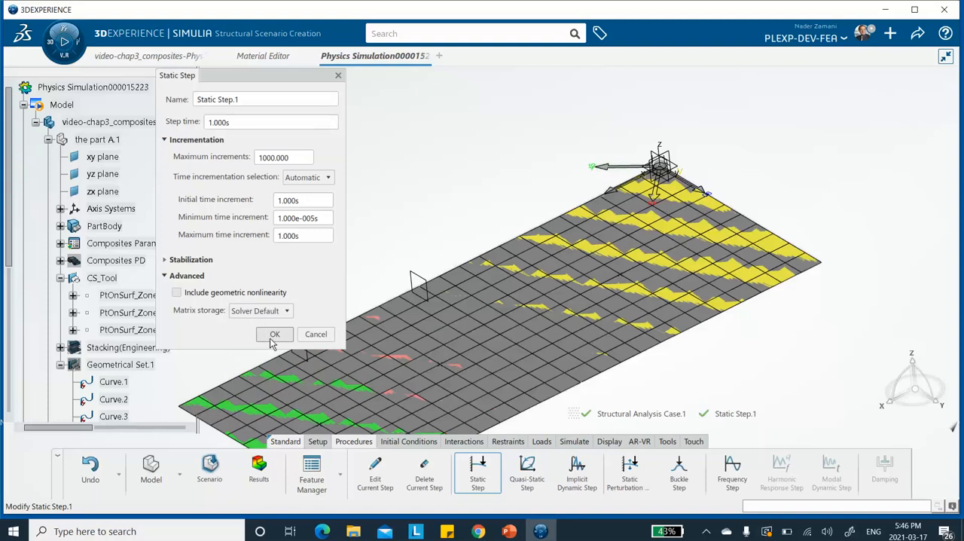
{"action": "left_click", "coordinate": [273, 335]}
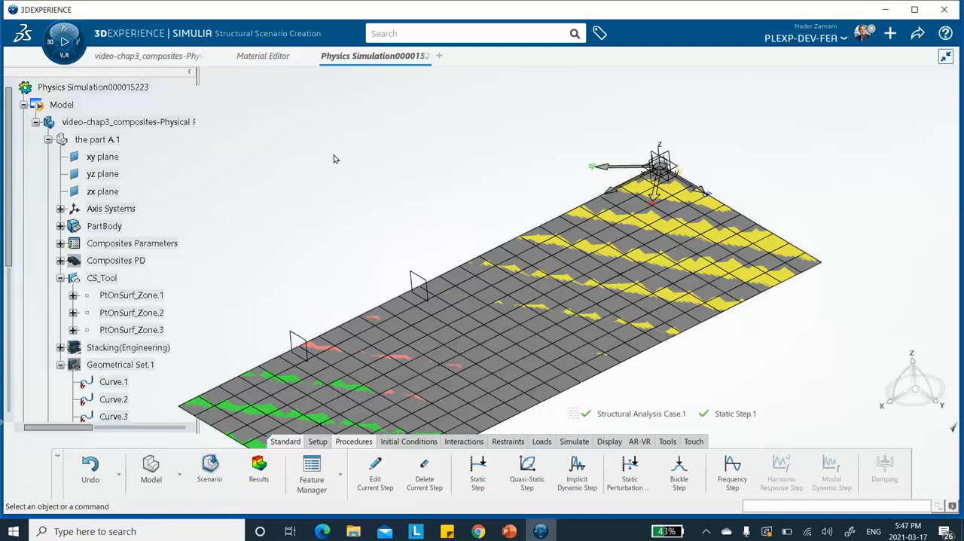
Step: Hide the FE model display through Visualization Management and move that dialog clear of the plate
{"action": "middle_click_drag", "start_coordinate": [311, 160], "coordinate": [398, 117]}
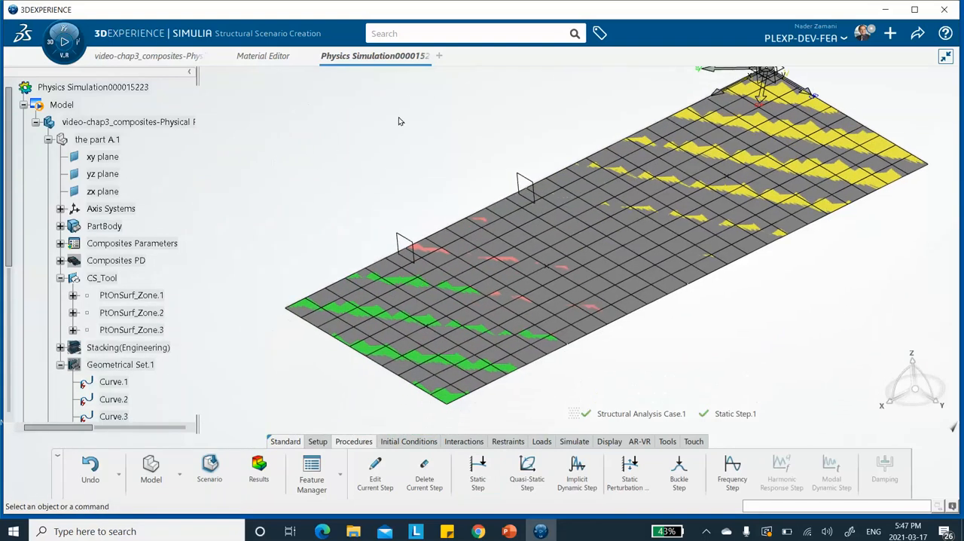
{"action": "right_click", "coordinate": [279, 125]}
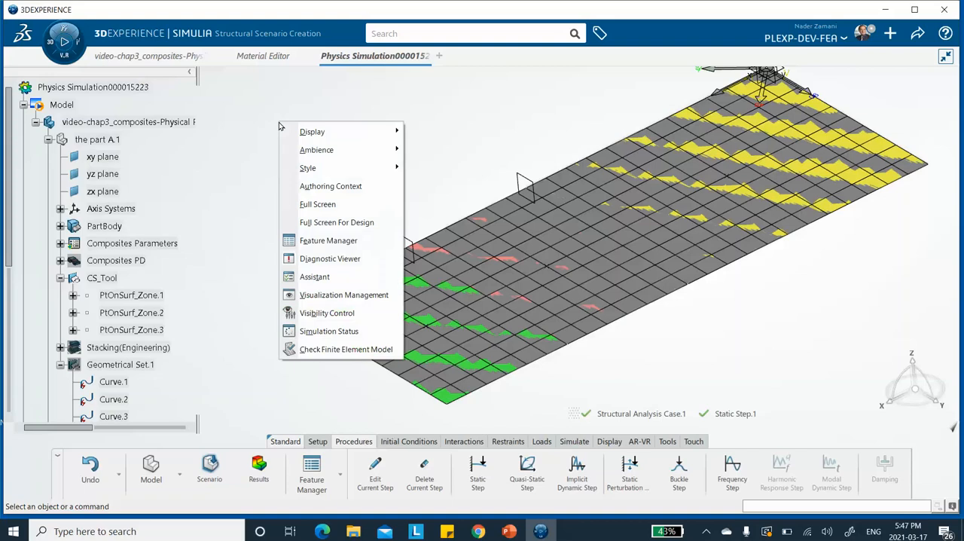
{"action": "left_click", "coordinate": [317, 295]}
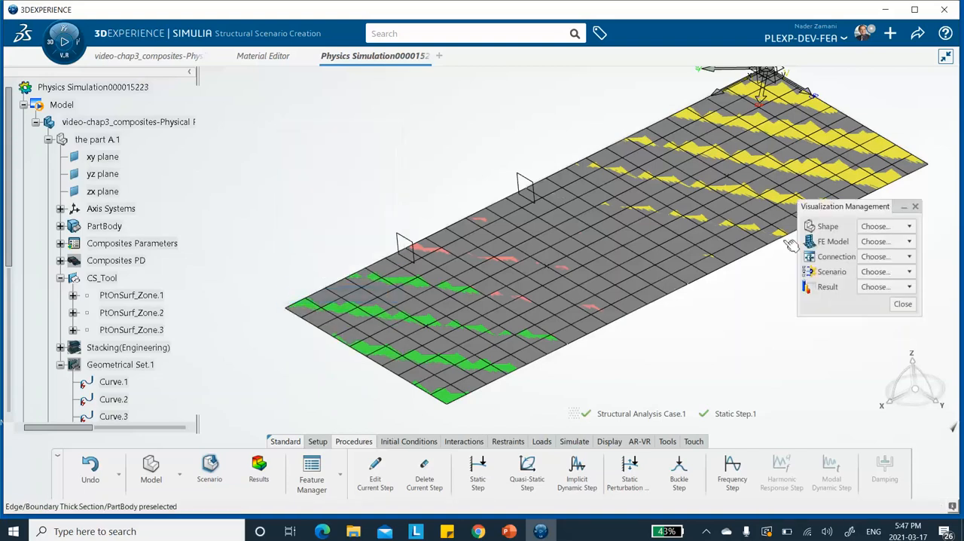
{"action": "left_click", "coordinate": [909, 242]}
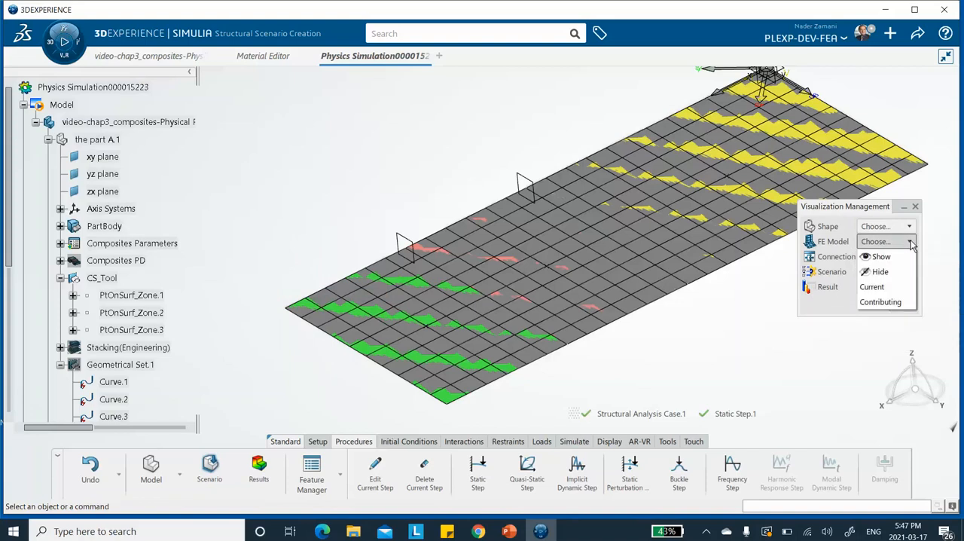
{"action": "left_click", "coordinate": [880, 272]}
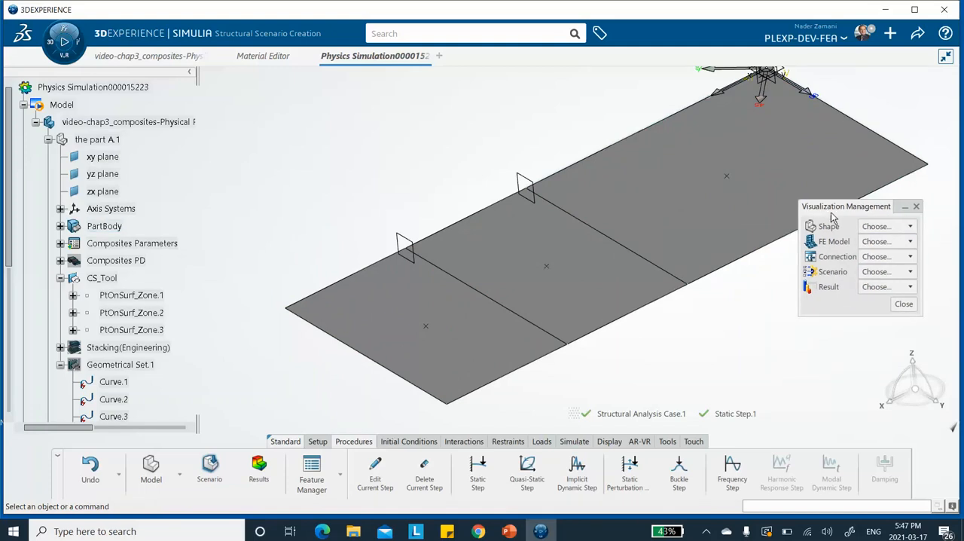
{"action": "left_click_drag", "start_coordinate": [828, 206], "coordinate": [863, 242]}
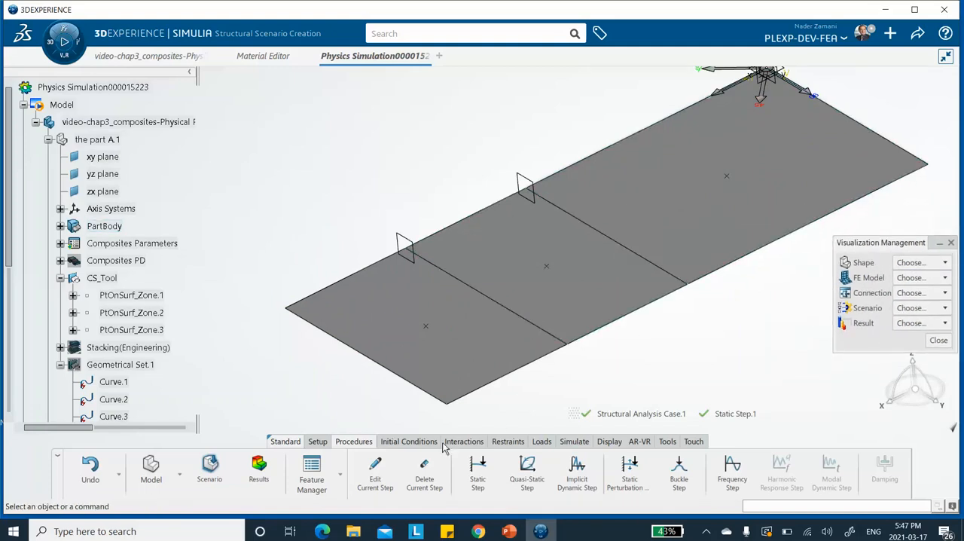
Step: Start a new Shell Edge Load definition for the static step
{"action": "left_click", "coordinate": [540, 442]}
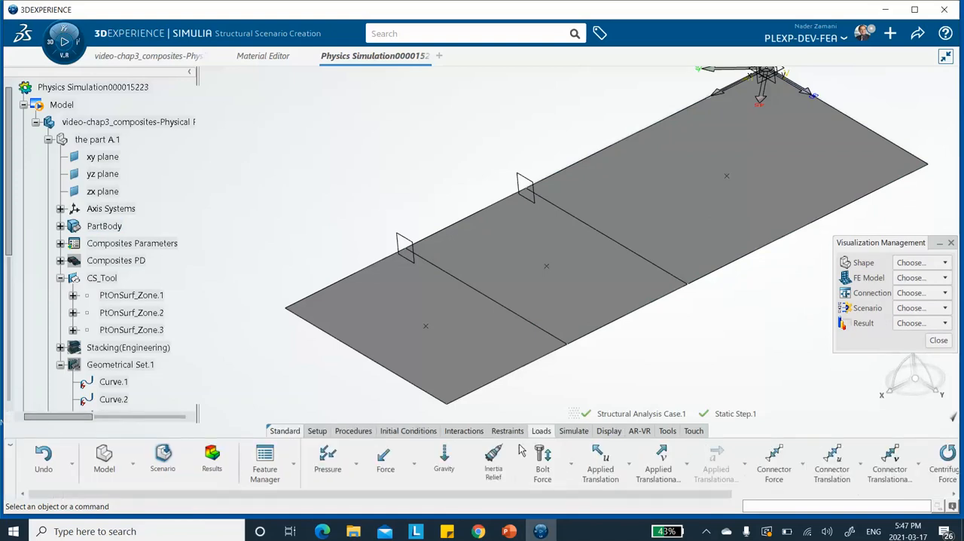
{"action": "left_click", "coordinate": [413, 464]}
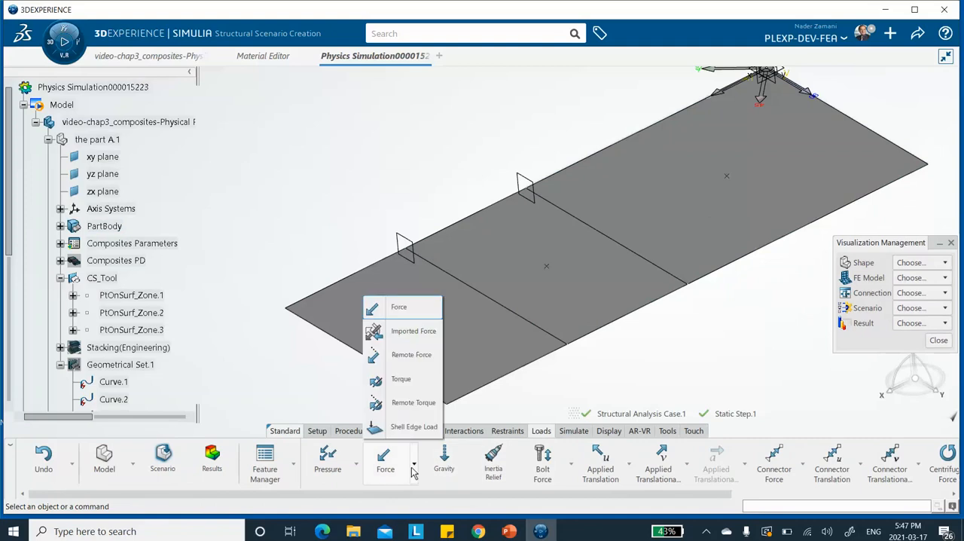
{"action": "left_click", "coordinate": [406, 427]}
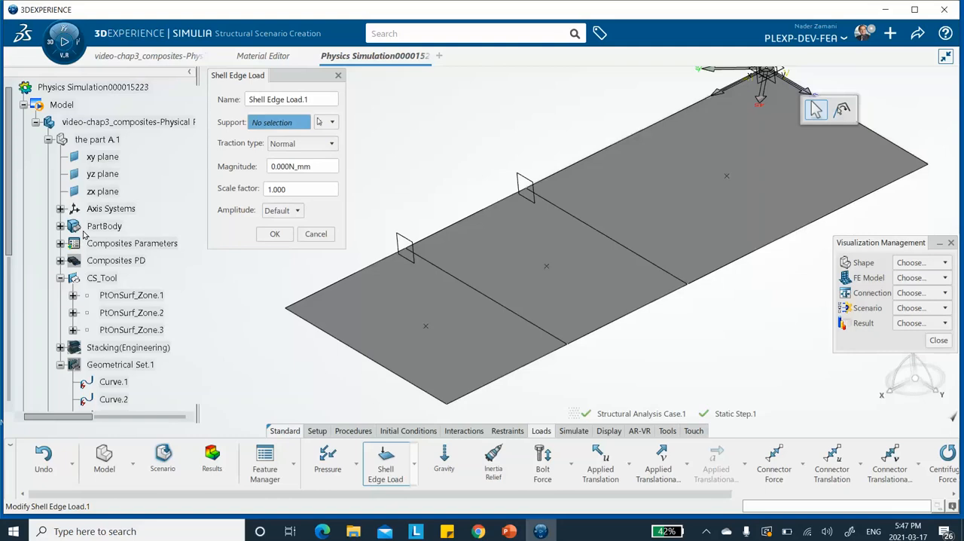
Step: Expand PartBody in the model tree and hide Sketch.1 so the plate's edges can be selected
{"action": "scroll", "coordinate": [165, 293], "scroll_direction": "down", "scroll_amount": 1}
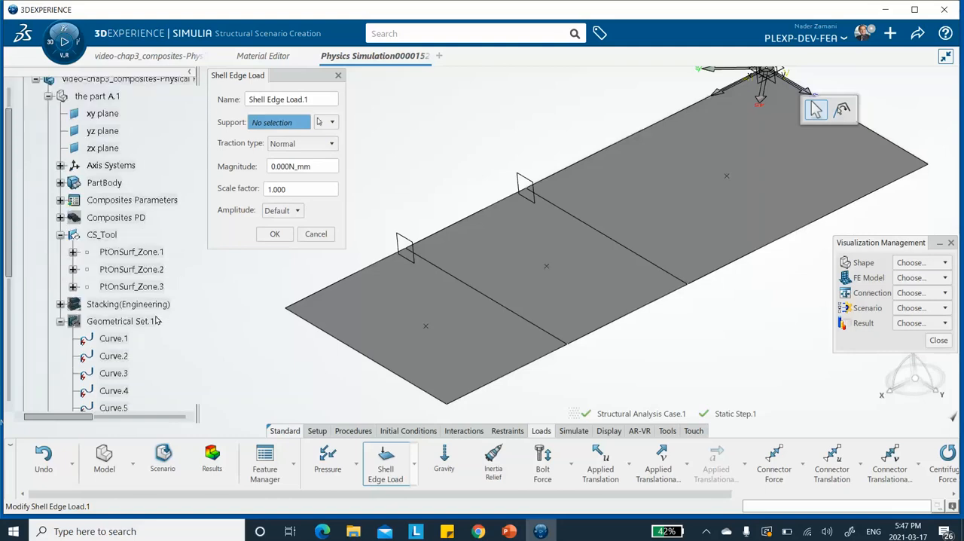
{"action": "scroll", "coordinate": [128, 286], "scroll_direction": "down", "scroll_amount": 2}
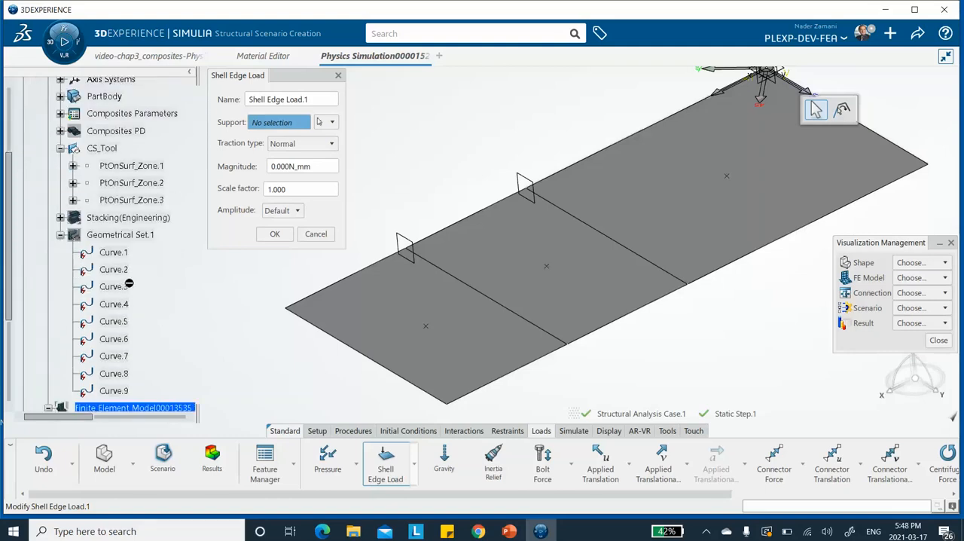
{"action": "scroll", "coordinate": [129, 283], "scroll_direction": "down", "scroll_amount": 2}
{"action": "scroll", "coordinate": [129, 281], "scroll_direction": "down", "scroll_amount": 1}
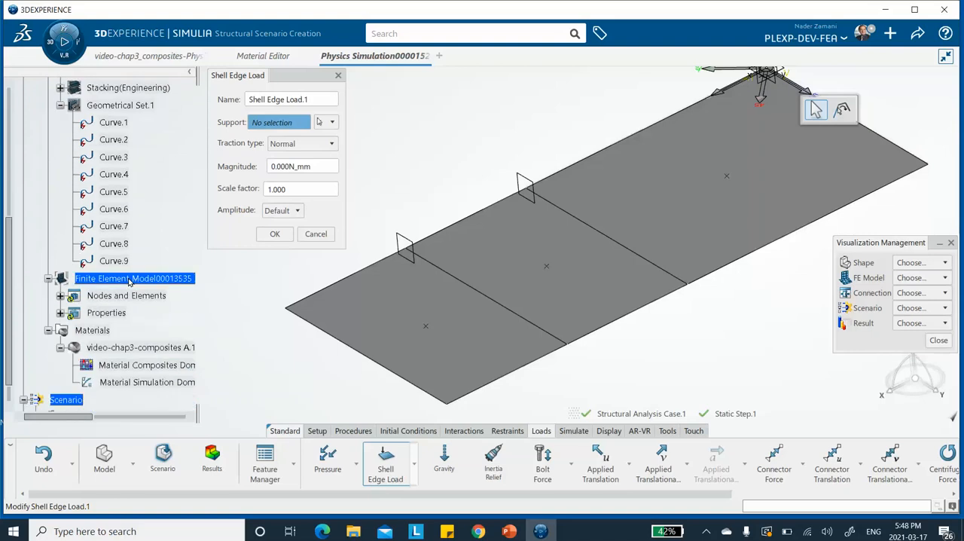
{"action": "scroll", "coordinate": [128, 281], "scroll_direction": "up", "scroll_amount": 3}
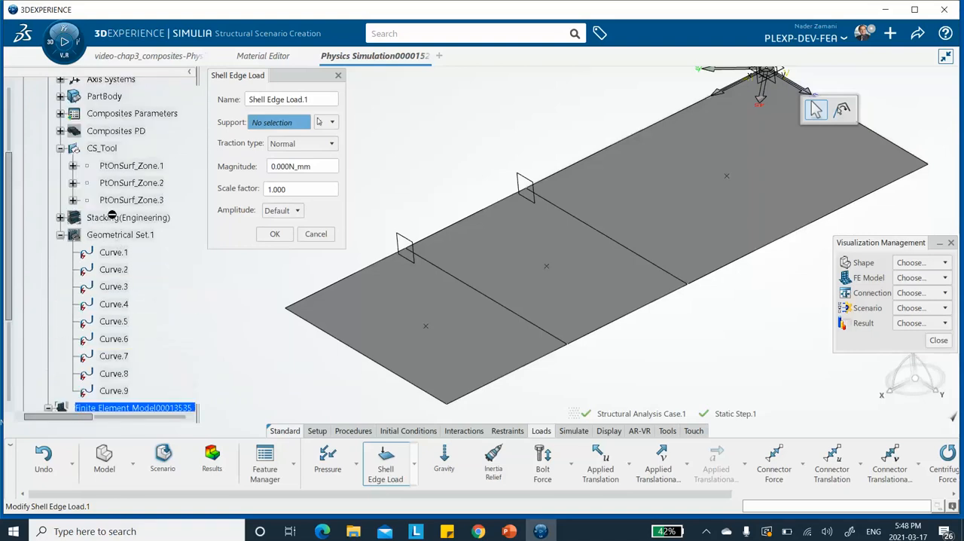
{"action": "scroll", "coordinate": [125, 173], "scroll_direction": "up", "scroll_amount": 1}
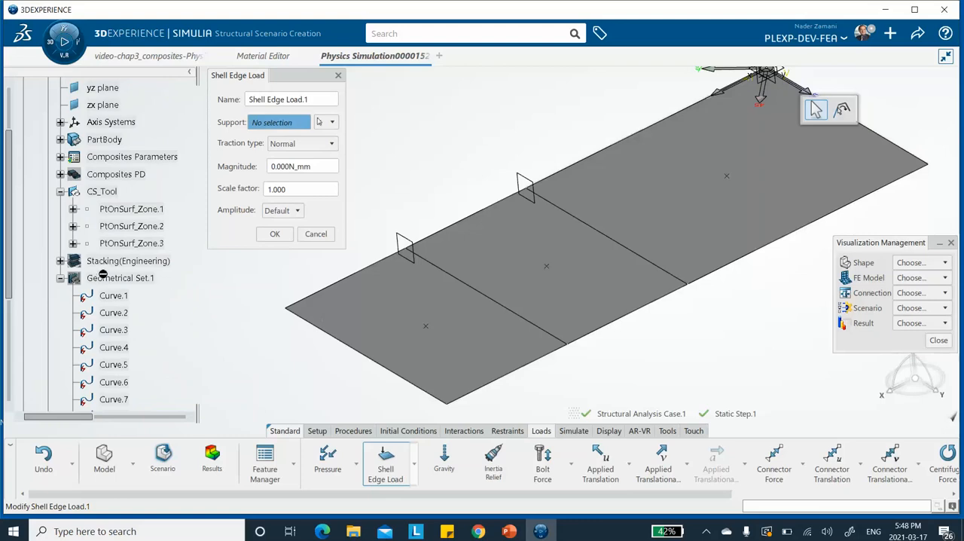
{"action": "left_click", "coordinate": [62, 140]}
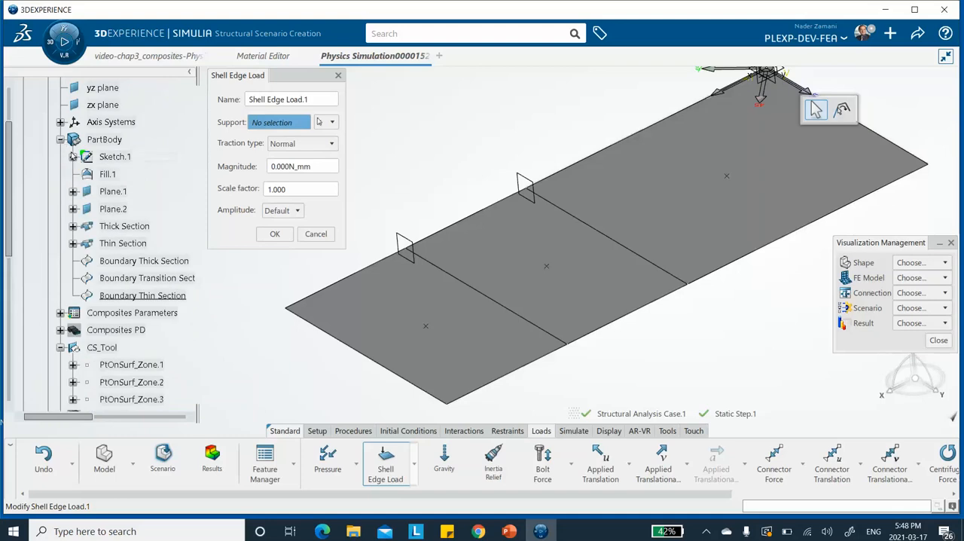
{"action": "right_click", "coordinate": [123, 156]}
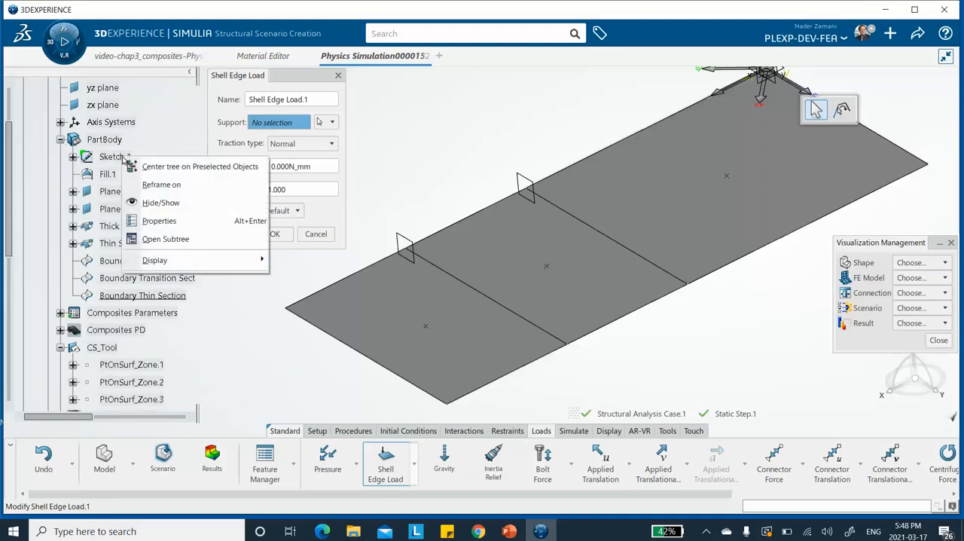
{"action": "left_click", "coordinate": [148, 201]}
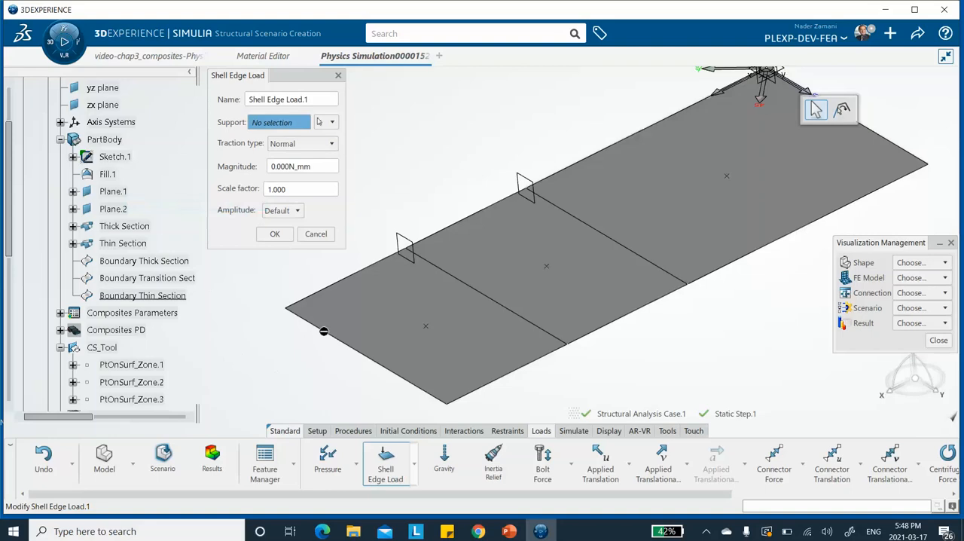
Step: Hide the Boundary Thick Section, Boundary Transition Section and Boundary Thin Section curves under PartBody
{"action": "scroll", "coordinate": [113, 226], "scroll_direction": "down", "scroll_amount": 2}
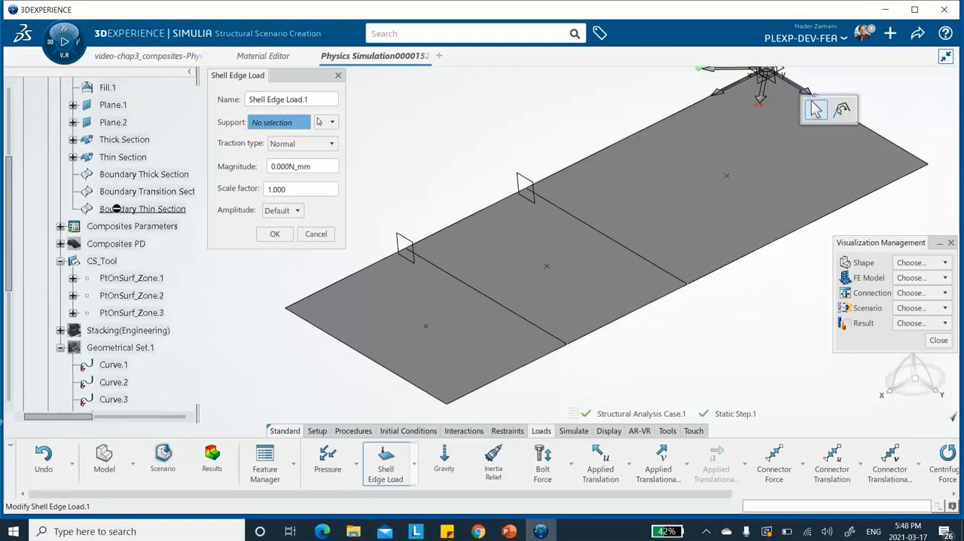
{"action": "scroll", "coordinate": [123, 183], "scroll_direction": "up", "scroll_amount": 1}
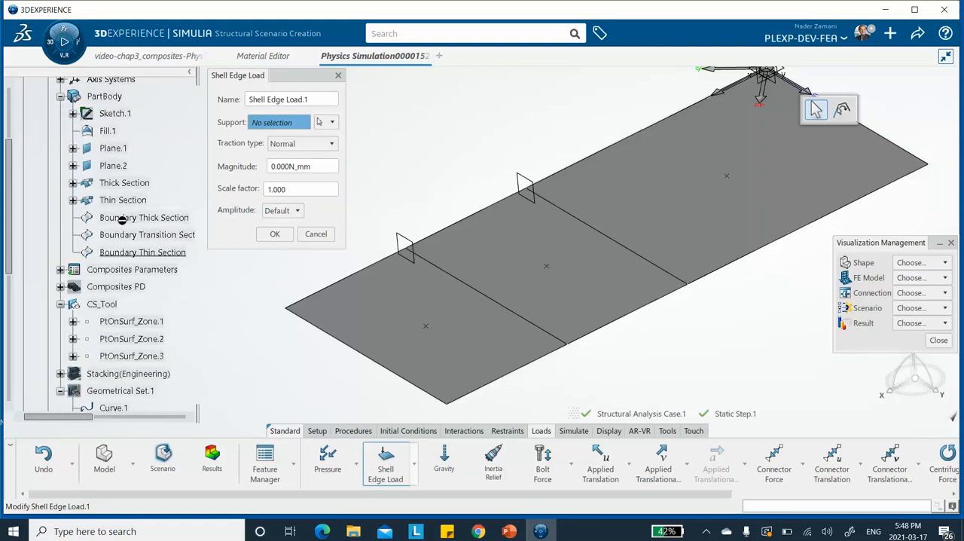
{"action": "right_click", "coordinate": [122, 220]}
{"action": "left_click", "coordinate": [149, 258]}
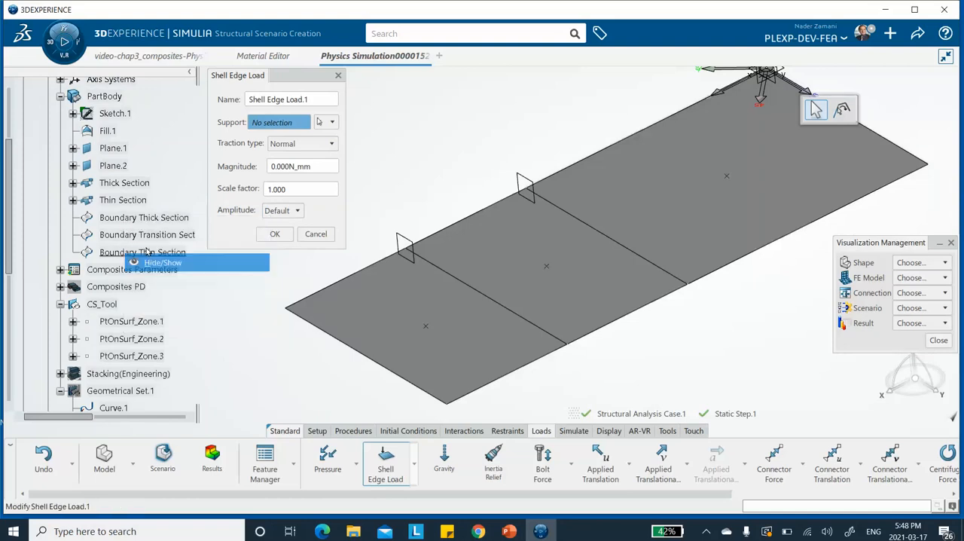
{"action": "right_click", "coordinate": [134, 234]}
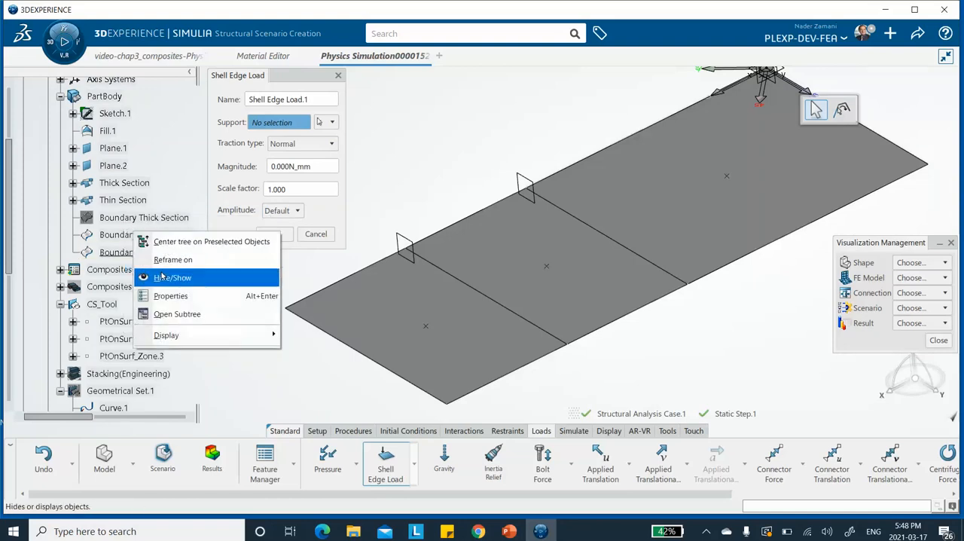
{"action": "left_click", "coordinate": [161, 277]}
{"action": "right_click", "coordinate": [142, 251]}
{"action": "left_click", "coordinate": [180, 304]}
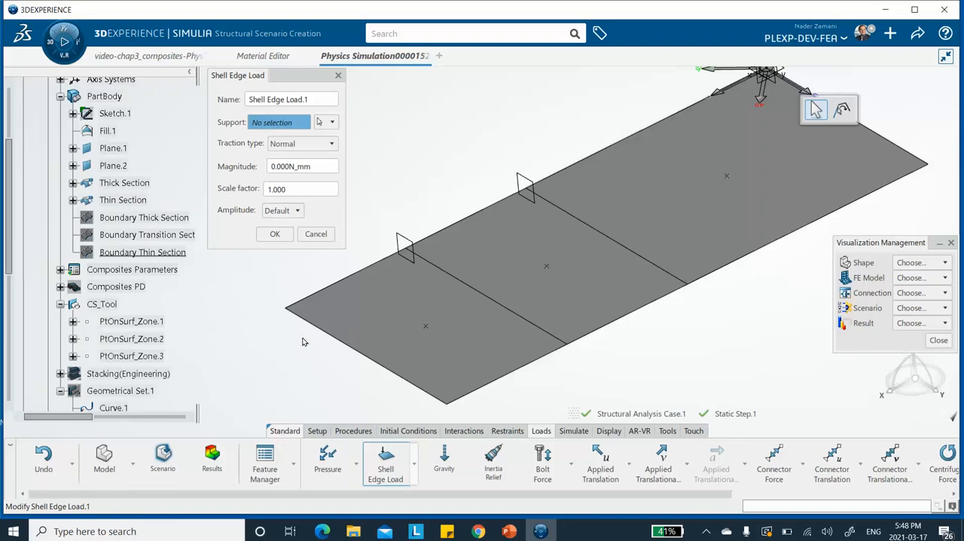
Step: Apply the shell edge load to the thin section's short end edge with Normal traction and a magnitude of -10 N_mm
{"action": "left_click", "coordinate": [338, 339]}
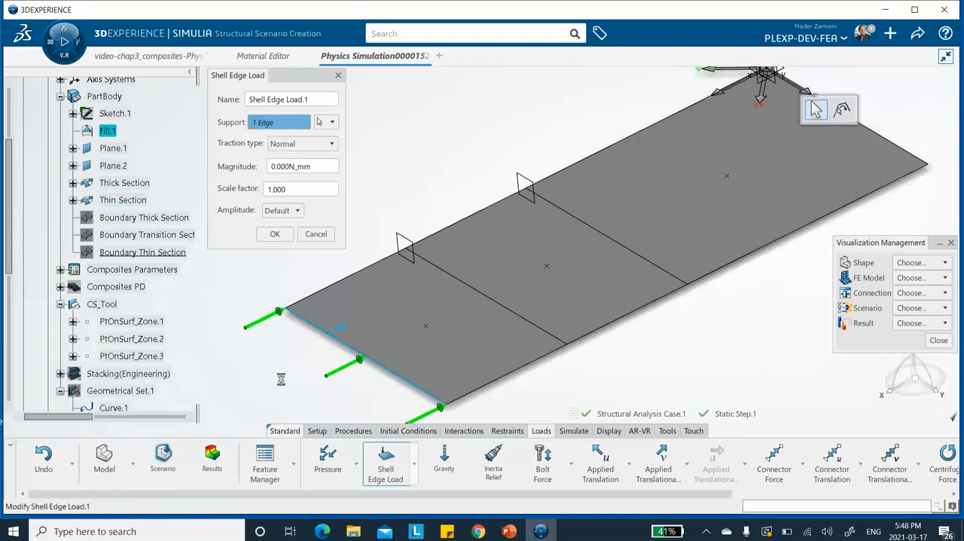
{"action": "double_click", "coordinate": [313, 166]}
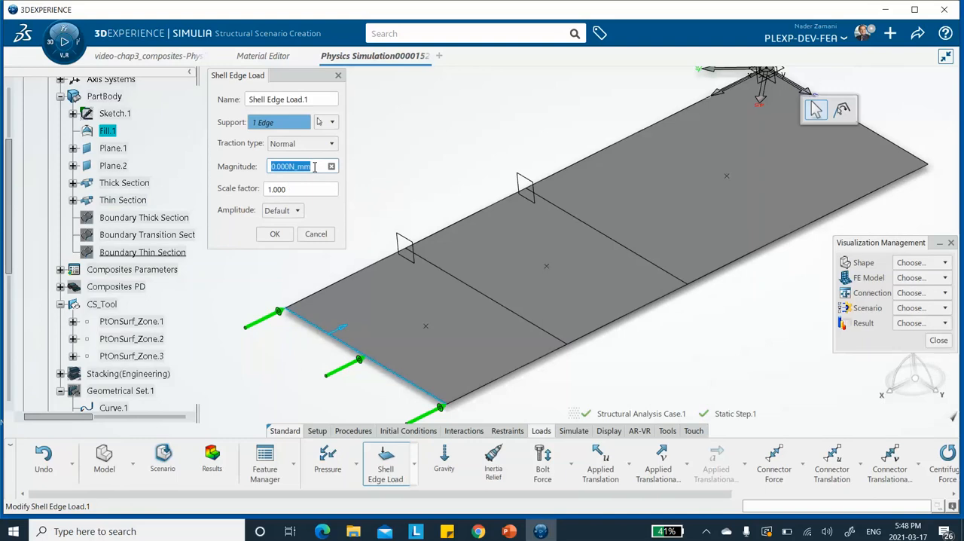
{"action": "left_click", "coordinate": [290, 166]}
{"action": "key", "text": "BackSpace"}
{"action": "key", "text": "BackSpace"}
{"action": "key", "text": "BackSpace"}
{"action": "key", "text": "BackSpace"}
{"action": "key", "text": "BackSpace"}
{"action": "type", "text": "-10"}
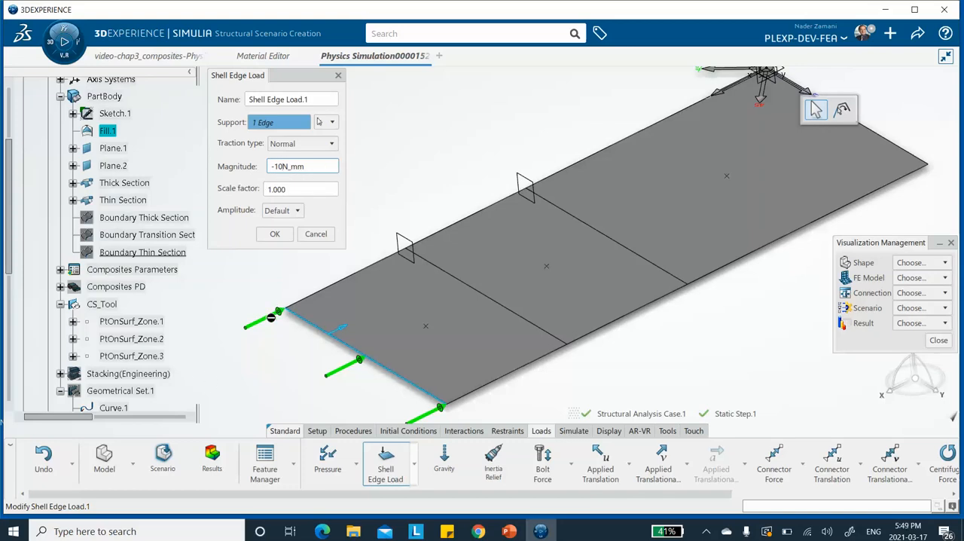
{"action": "left_click", "coordinate": [307, 190]}
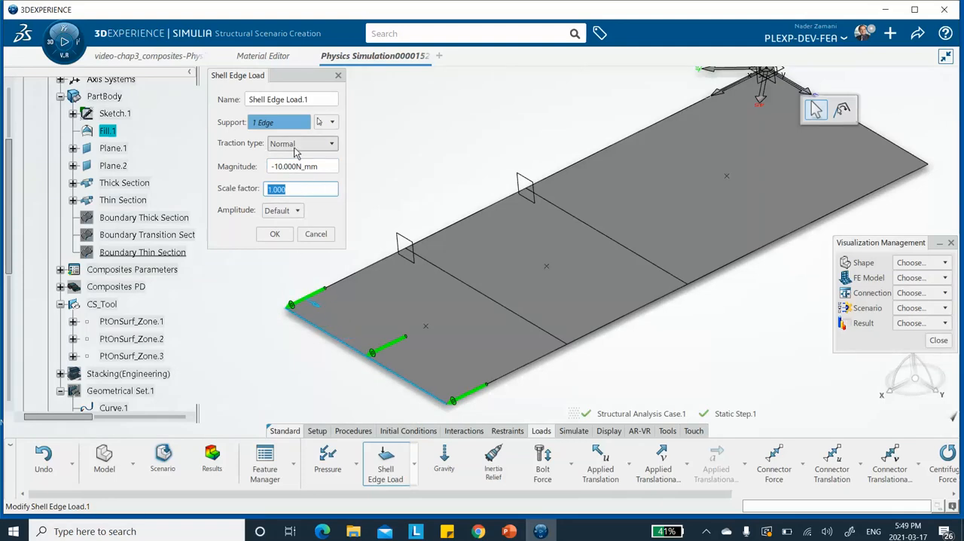
{"action": "left_click", "coordinate": [272, 235]}
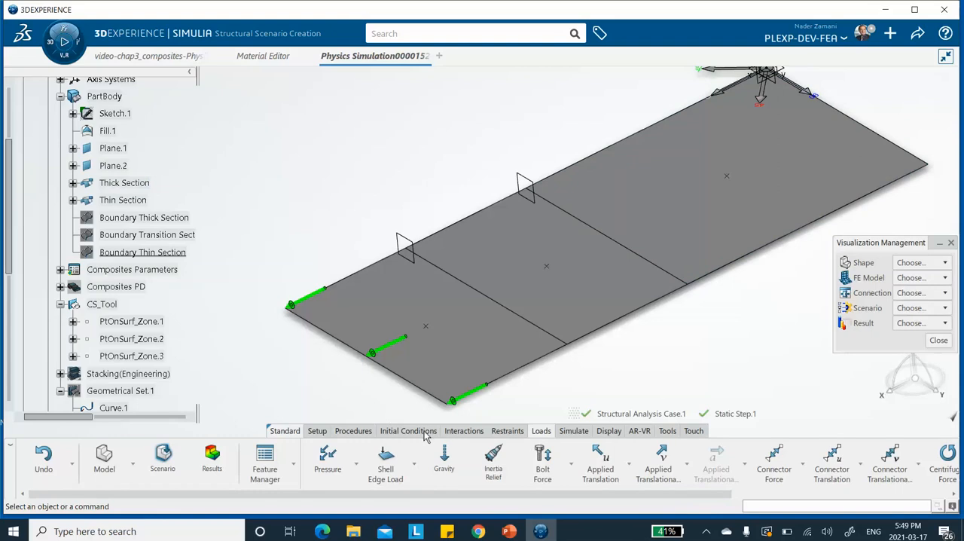
Step: Clamp the short end edge of the thick section, opposite the loaded edge
{"action": "left_click", "coordinate": [501, 430]}
{"action": "left_click", "coordinate": [455, 471]}
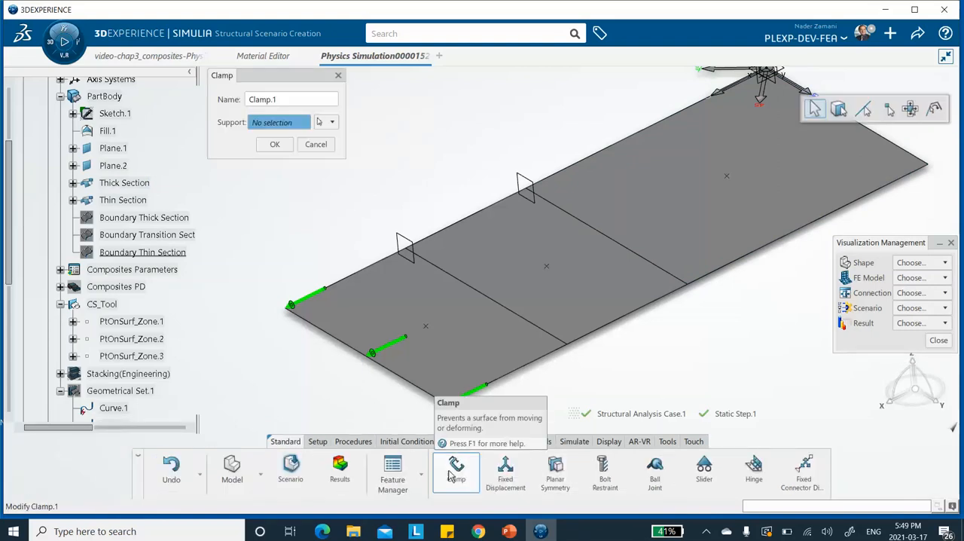
{"action": "left_click", "coordinate": [906, 150]}
{"action": "middle_click_drag", "start_coordinate": [766, 165], "coordinate": [668, 220]}
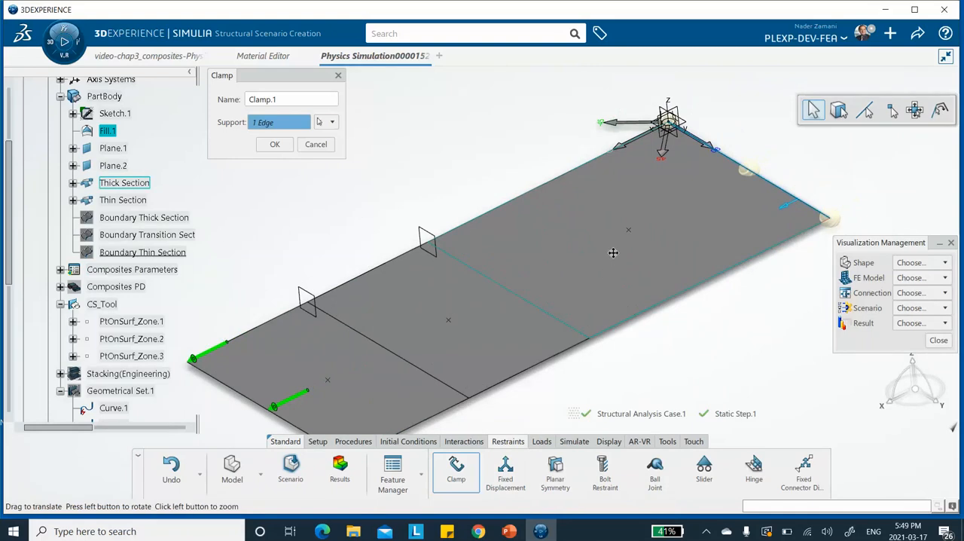
{"action": "middle_click_drag", "start_coordinate": [610, 264], "coordinate": [685, 202]}
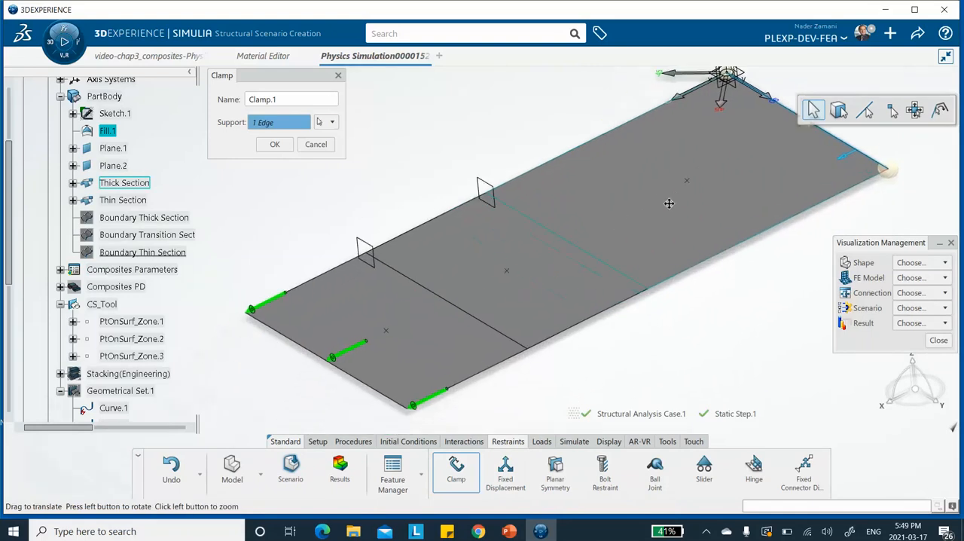
{"action": "left_click", "coordinate": [273, 146]}
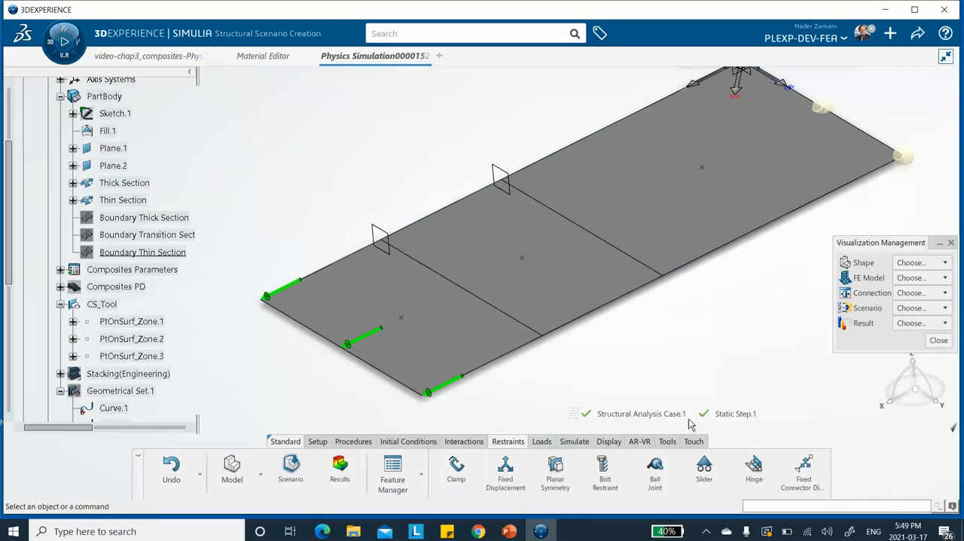
Step: Add a fixed displacement on the three long-side edges beside the section planes, restraining Y translation and X and Z rotation in Global axes
{"action": "left_click", "coordinate": [505, 469]}
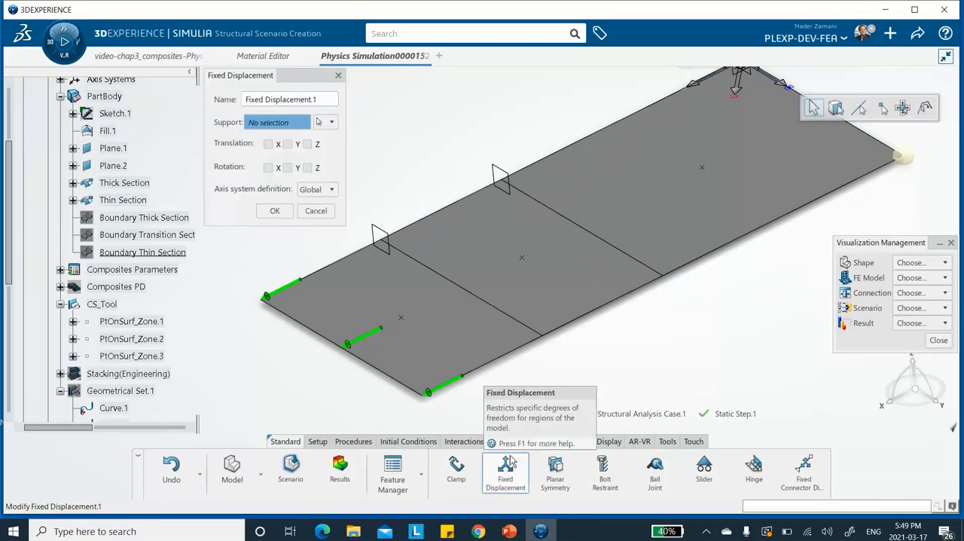
{"action": "left_click", "coordinate": [616, 131]}
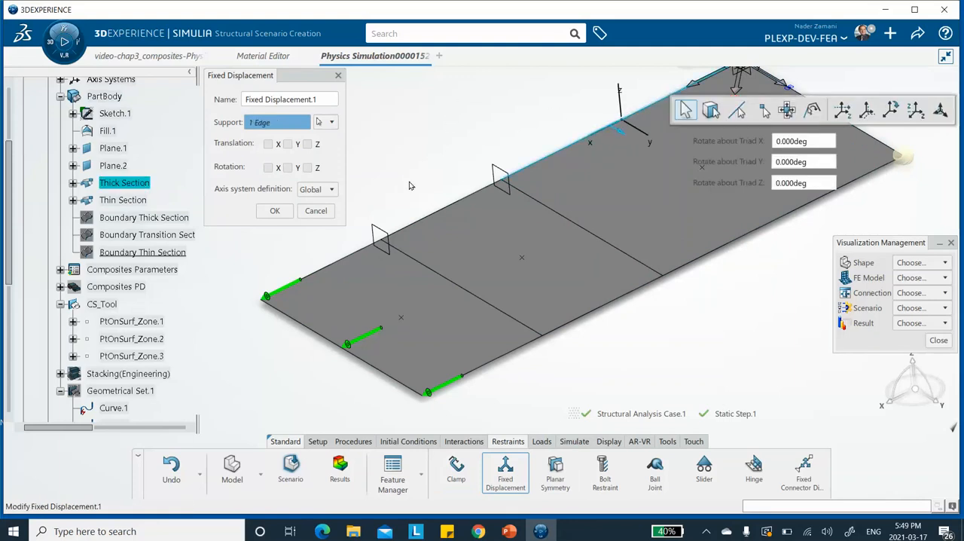
{"action": "left_click", "coordinate": [456, 207]}
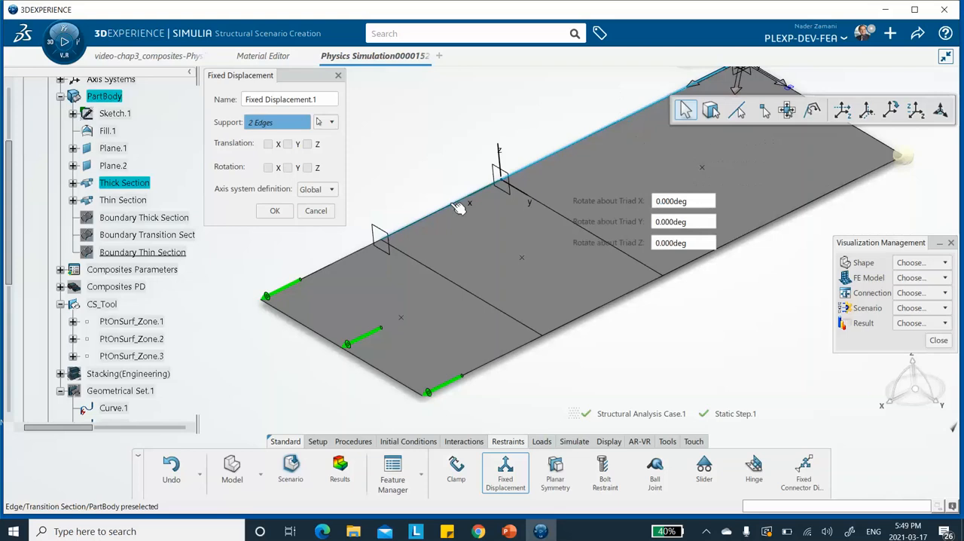
{"action": "left_click", "coordinate": [341, 266]}
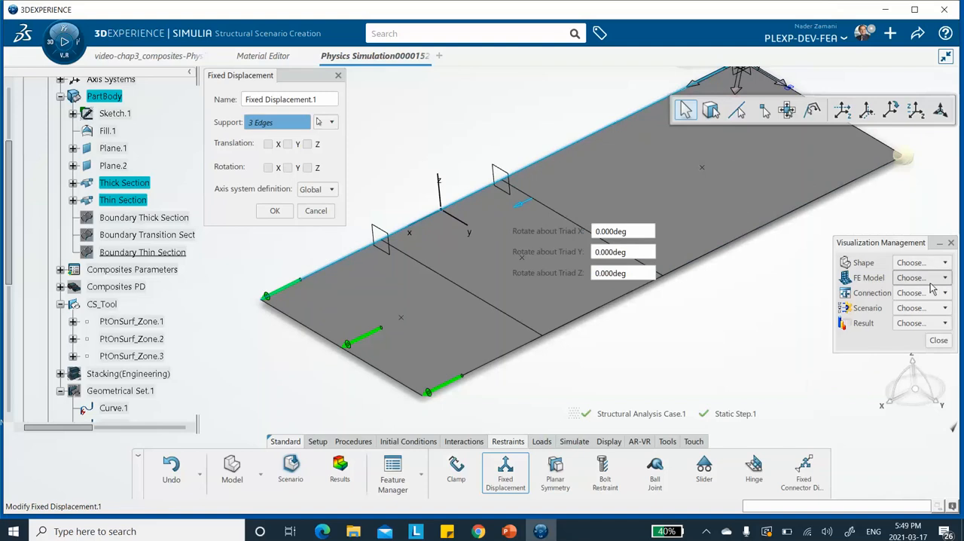
{"action": "left_click", "coordinate": [287, 144]}
{"action": "left_click", "coordinate": [268, 168]}
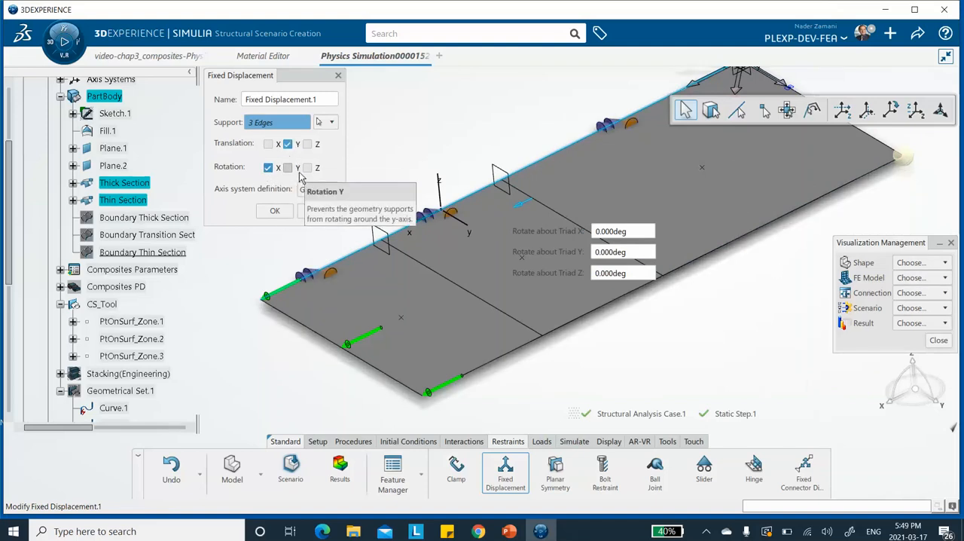
{"action": "left_click", "coordinate": [307, 168]}
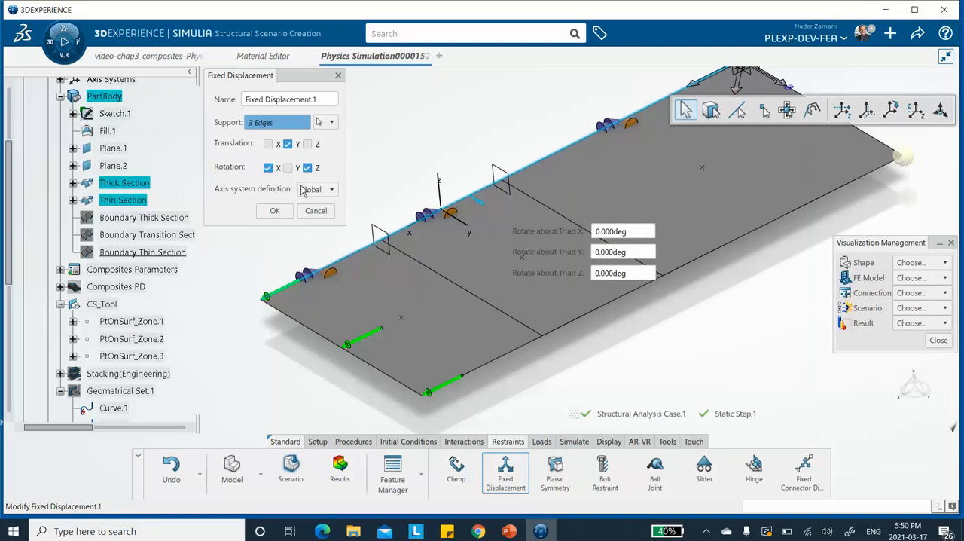
{"action": "left_click", "coordinate": [275, 211]}
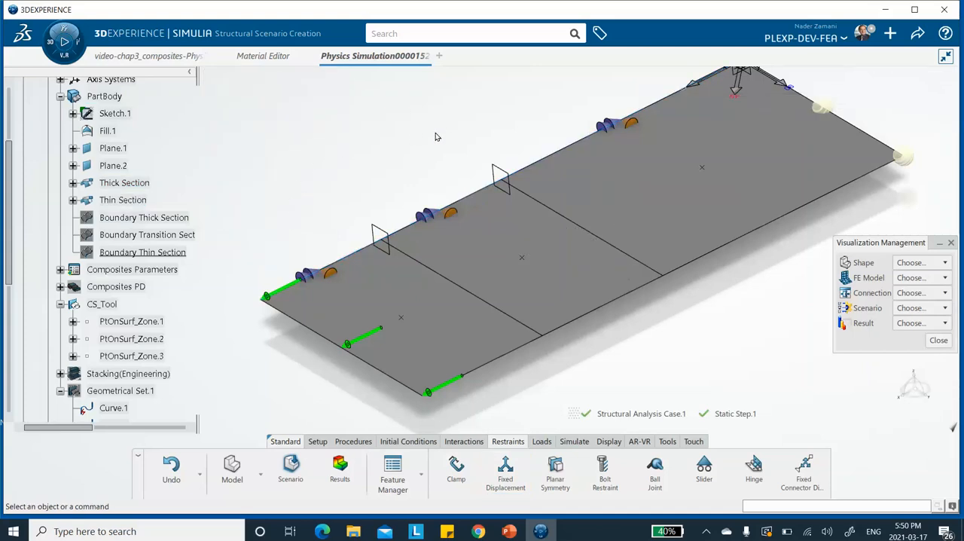
Step: Save the physics simulation with its load and restraints
{"action": "left_click", "coordinate": [918, 37]}
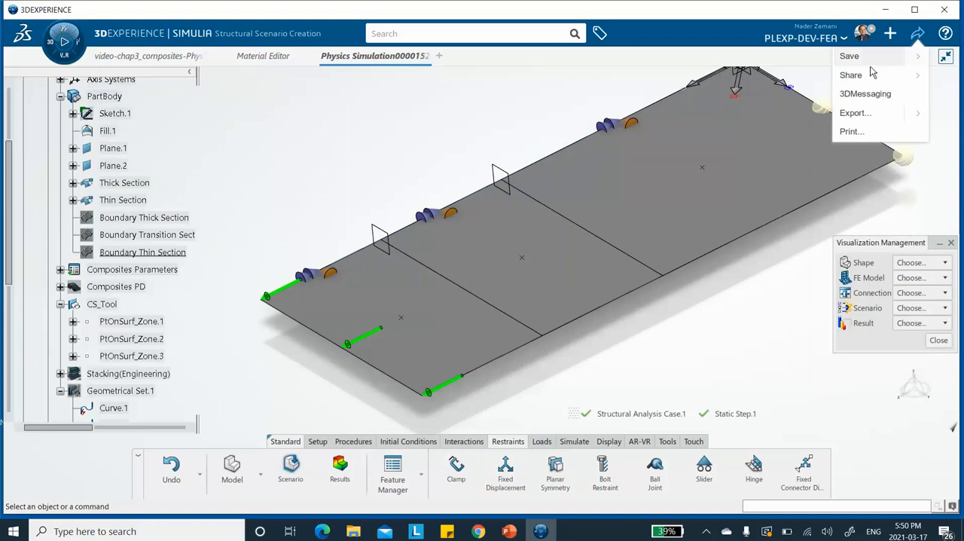
{"action": "left_click", "coordinate": [857, 58]}
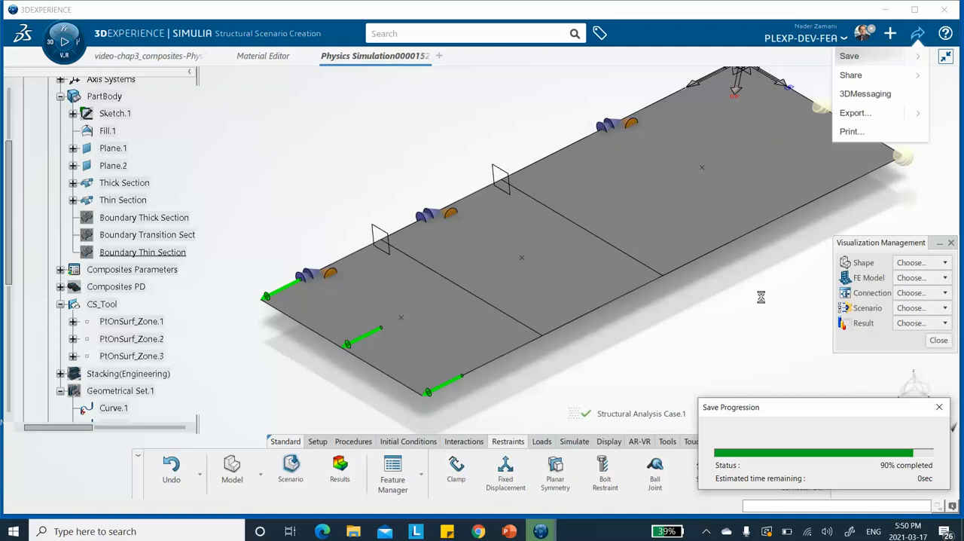
{"action": "middle_click_drag", "start_coordinate": [745, 313], "coordinate": [706, 330]}
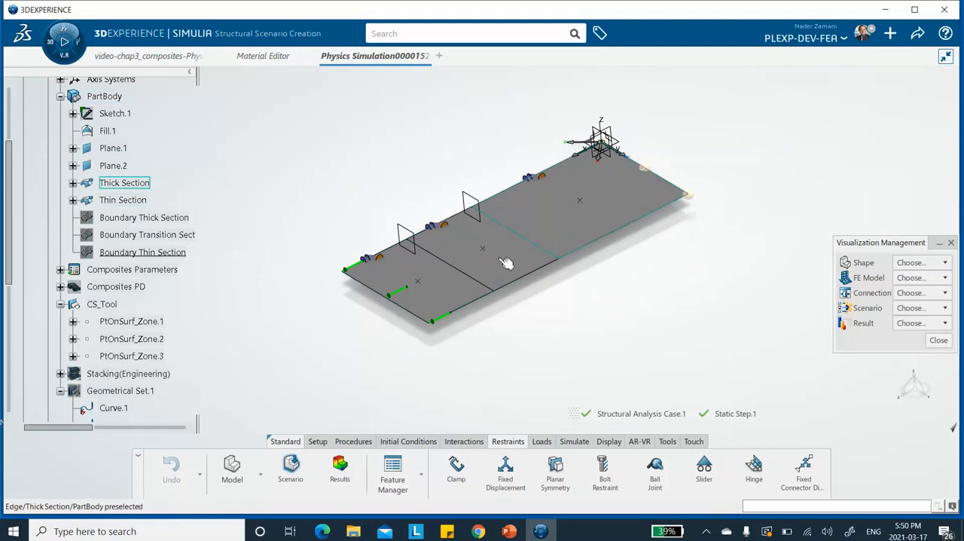
Step: Start an output request for the whole model and include only S, Stress components from the stress outputs
{"action": "middle_click_drag", "start_coordinate": [550, 230], "coordinate": [548, 221]}
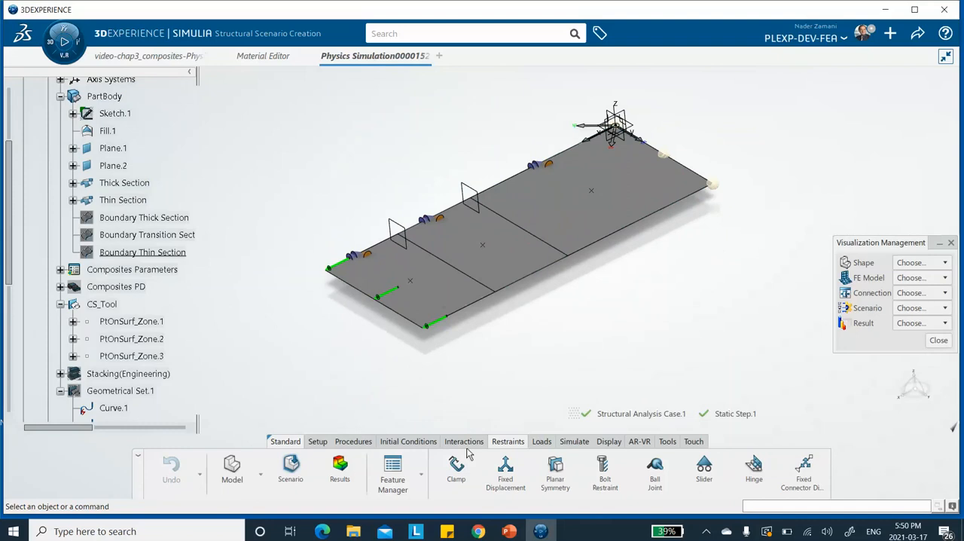
{"action": "left_click", "coordinate": [573, 441]}
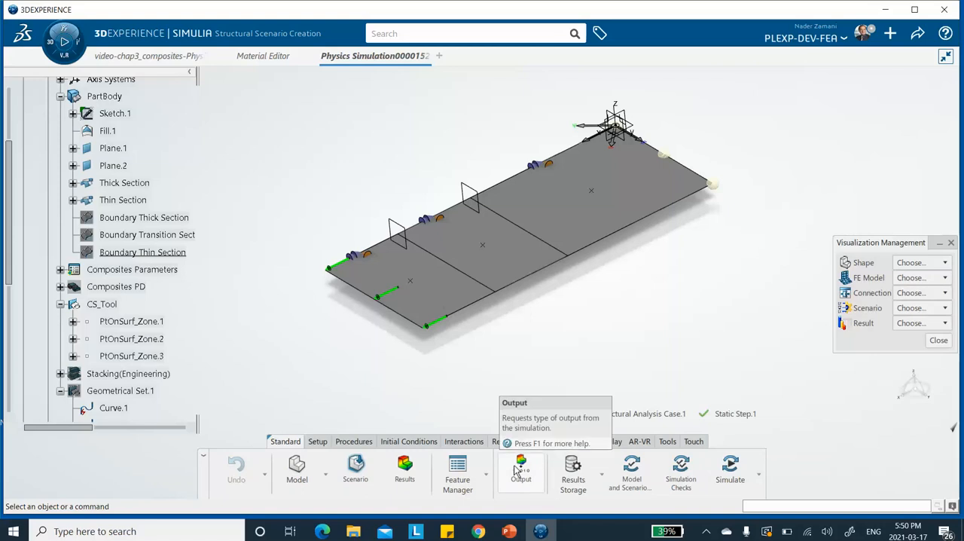
{"action": "mouse_move", "coordinate": [567, 282]}
{"action": "middle_mouse_down"}
{"action": "mouse_move", "coordinate": [559, 301]}
{"action": "mouse_move", "coordinate": [559, 284]}
{"action": "middle_mouse_up"}
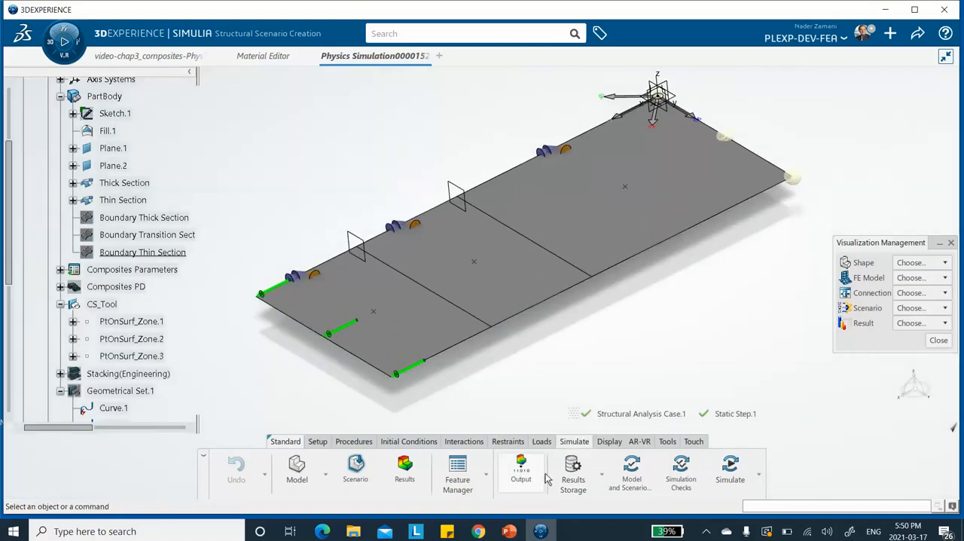
{"action": "left_click", "coordinate": [518, 473]}
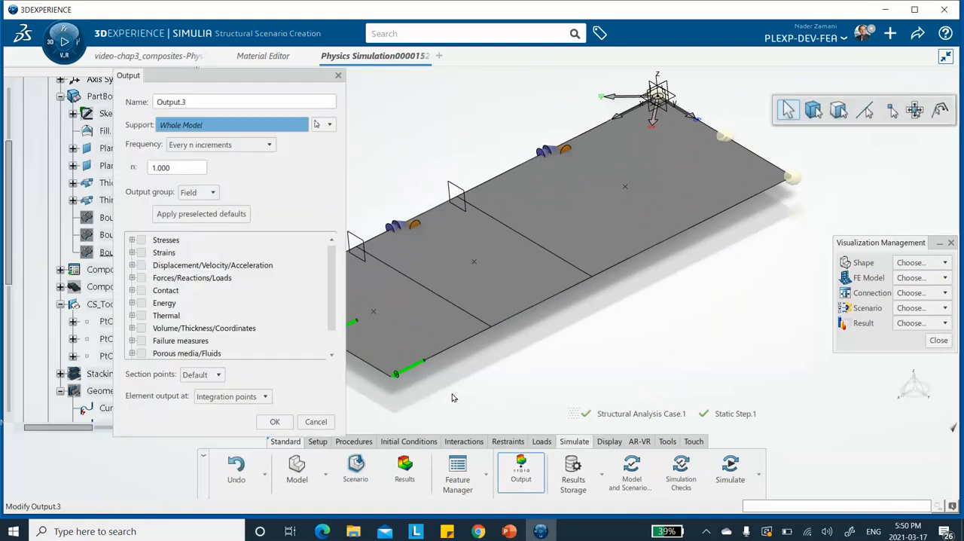
{"action": "left_click", "coordinate": [132, 240]}
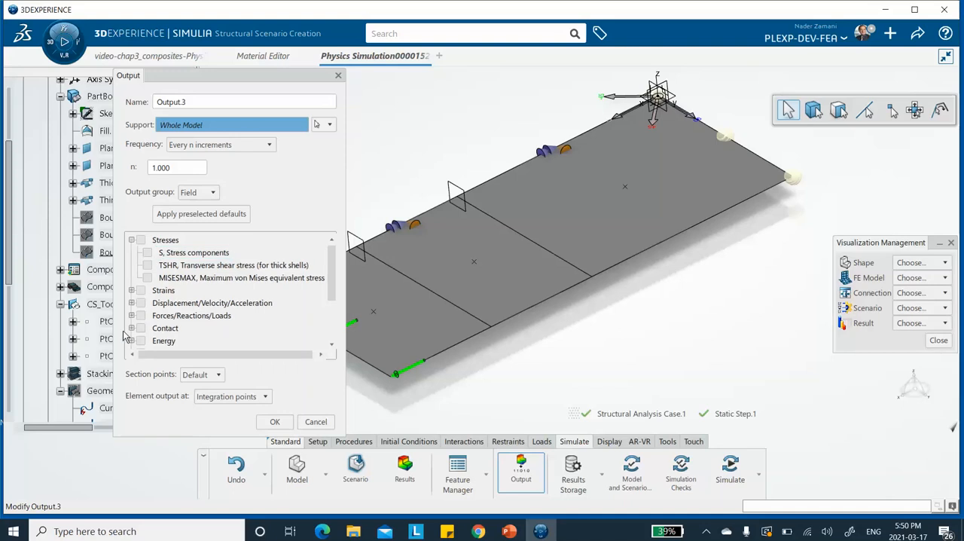
{"action": "left_click", "coordinate": [147, 252]}
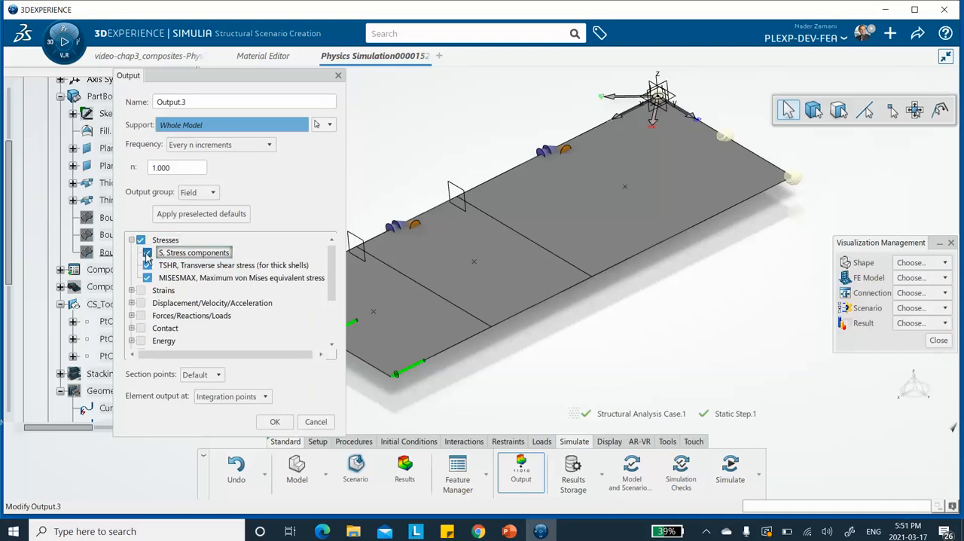
{"action": "left_click", "coordinate": [147, 278]}
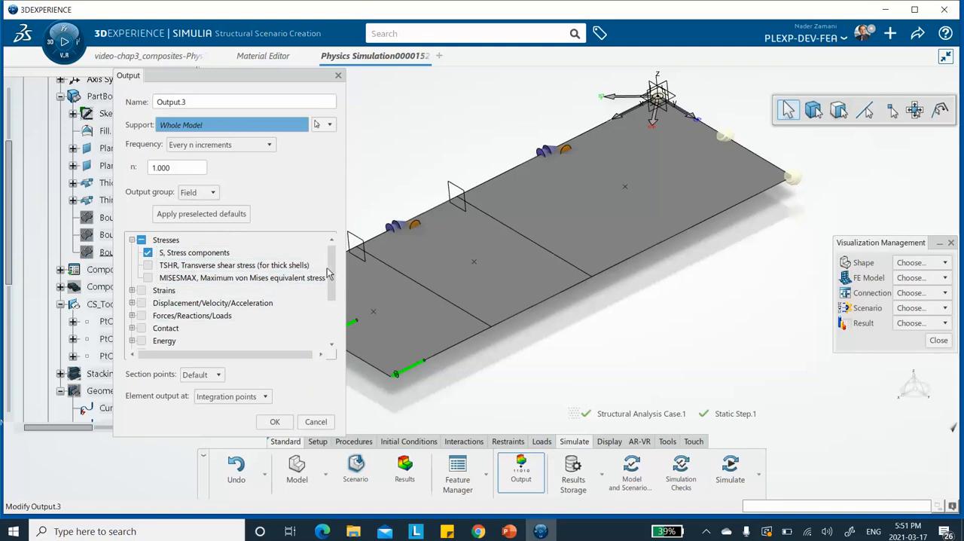
Step: Add TSAIW, the Tsai-Wu composite failure measure, to the requested output variables
{"action": "left_click_drag", "start_coordinate": [332, 259], "coordinate": [335, 284]}
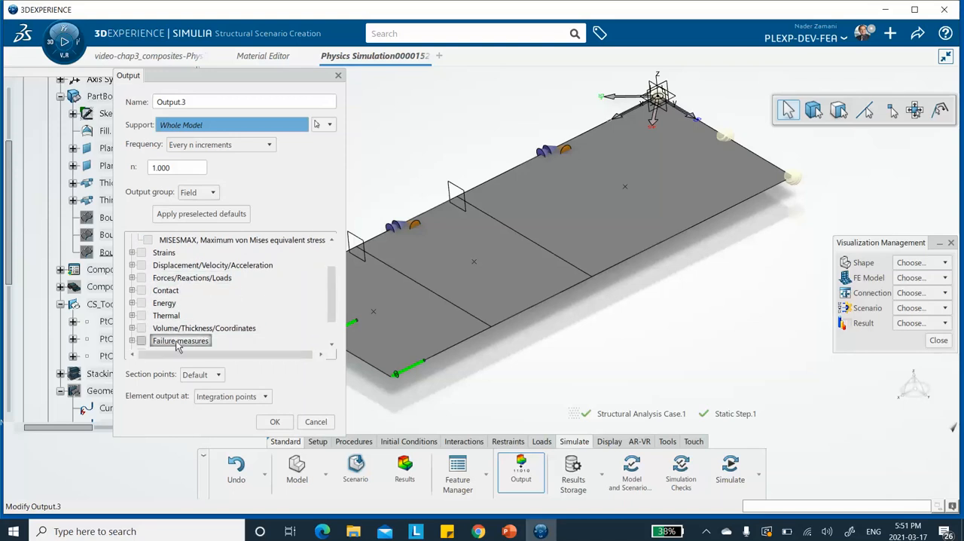
{"action": "left_click_drag", "start_coordinate": [333, 287], "coordinate": [333, 299]}
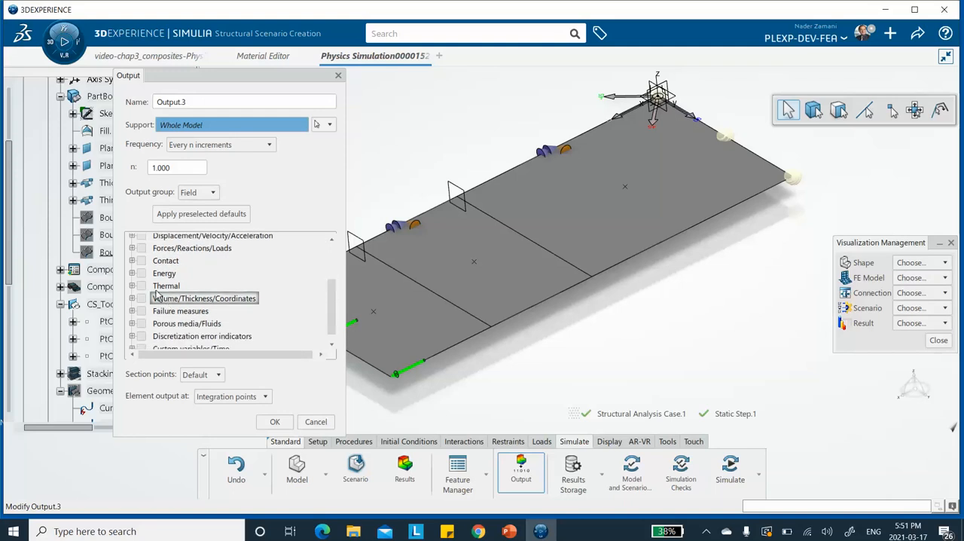
{"action": "left_click", "coordinate": [132, 311]}
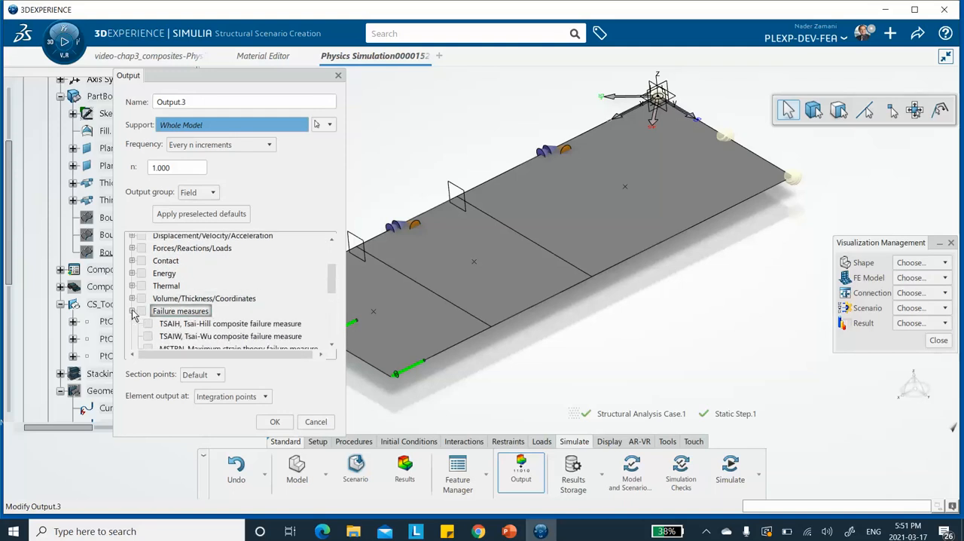
{"action": "left_click_drag", "start_coordinate": [332, 271], "coordinate": [333, 286]}
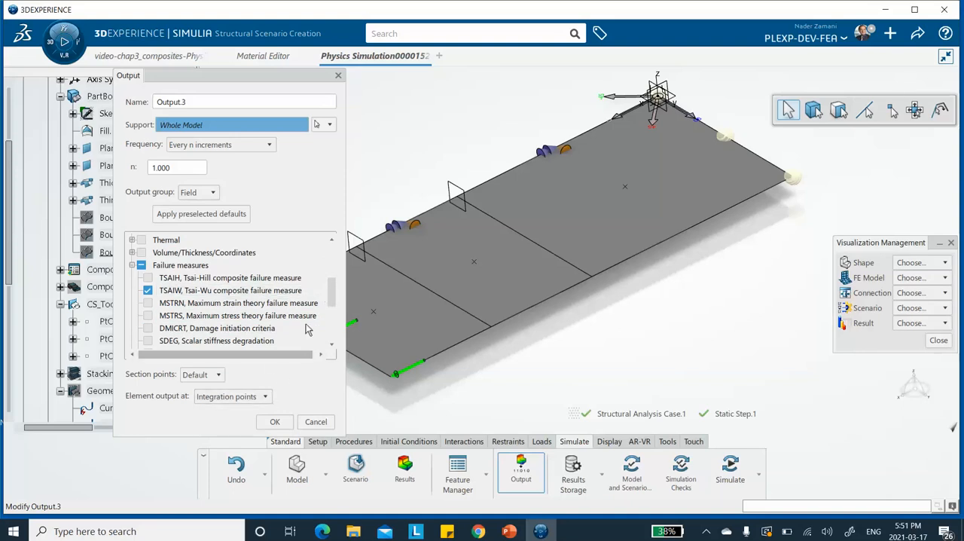
{"action": "left_click_drag", "start_coordinate": [334, 298], "coordinate": [334, 311]}
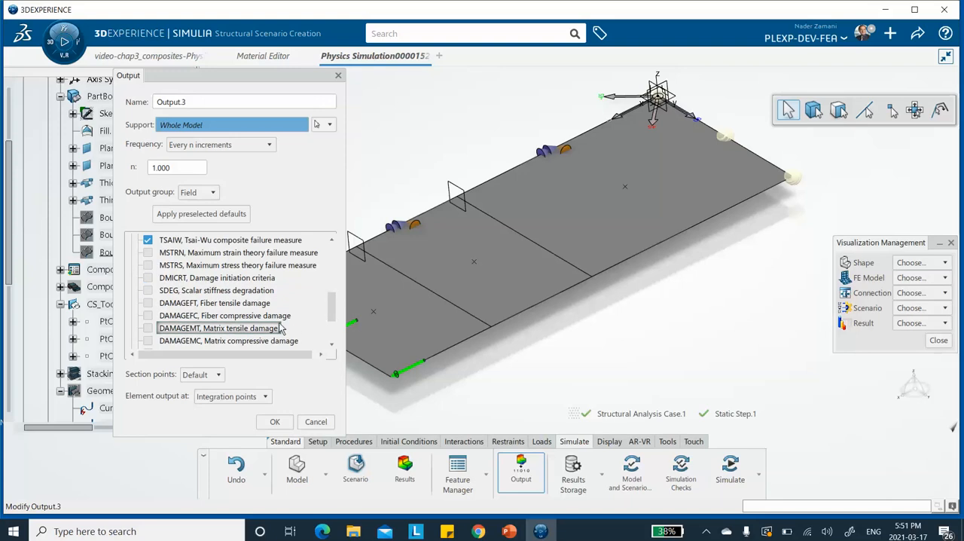
Step: Set the output's section points to By Layer with Top, Middle and Bottom included, and confirm the output request
{"action": "left_click", "coordinate": [265, 397]}
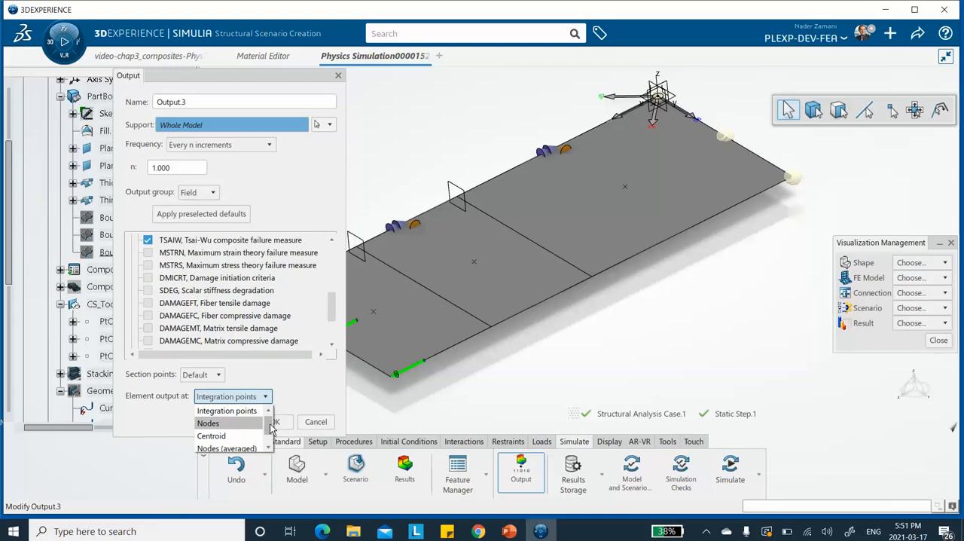
{"action": "left_click", "coordinate": [332, 391]}
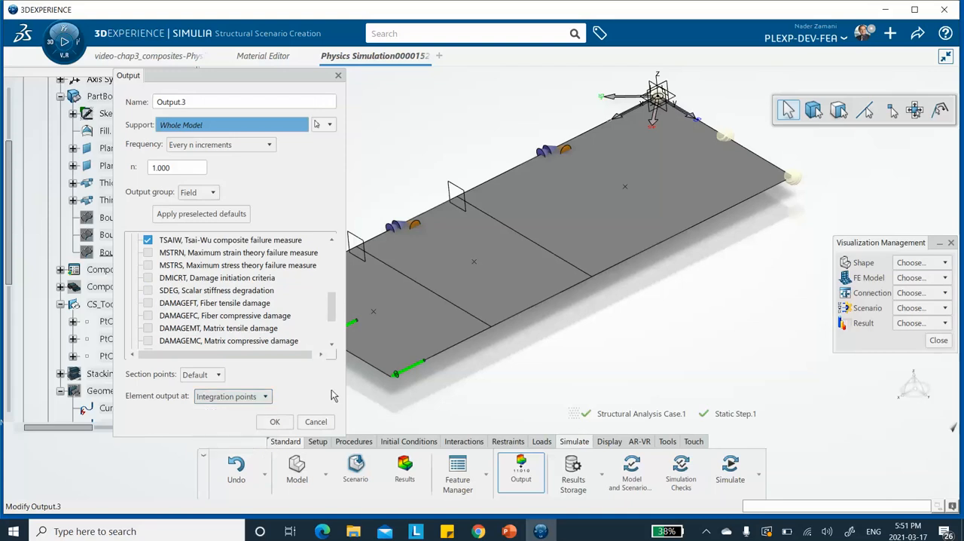
{"action": "left_click", "coordinate": [218, 375]}
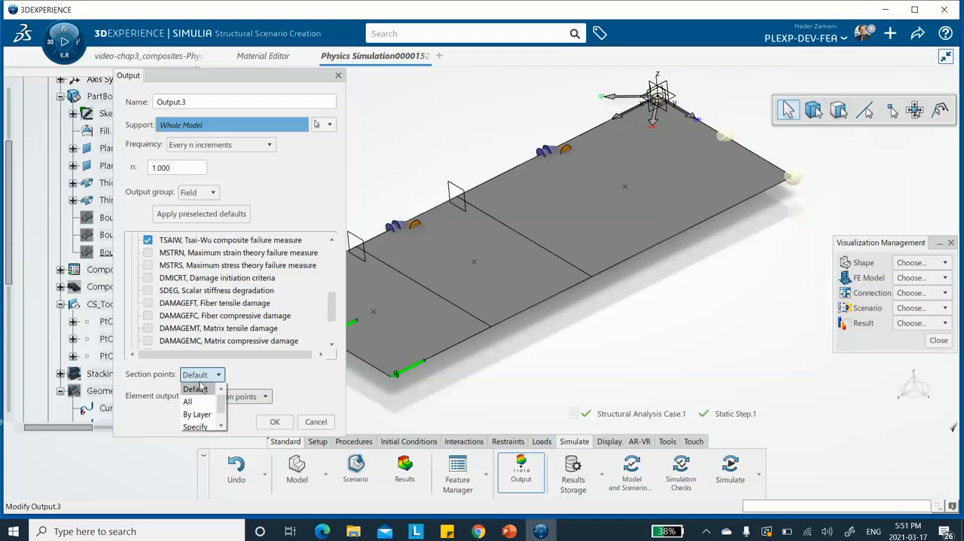
{"action": "left_click", "coordinate": [204, 414]}
{"action": "left_click", "coordinate": [239, 373]}
{"action": "left_click", "coordinate": [265, 373]}
{"action": "left_click", "coordinate": [303, 374]}
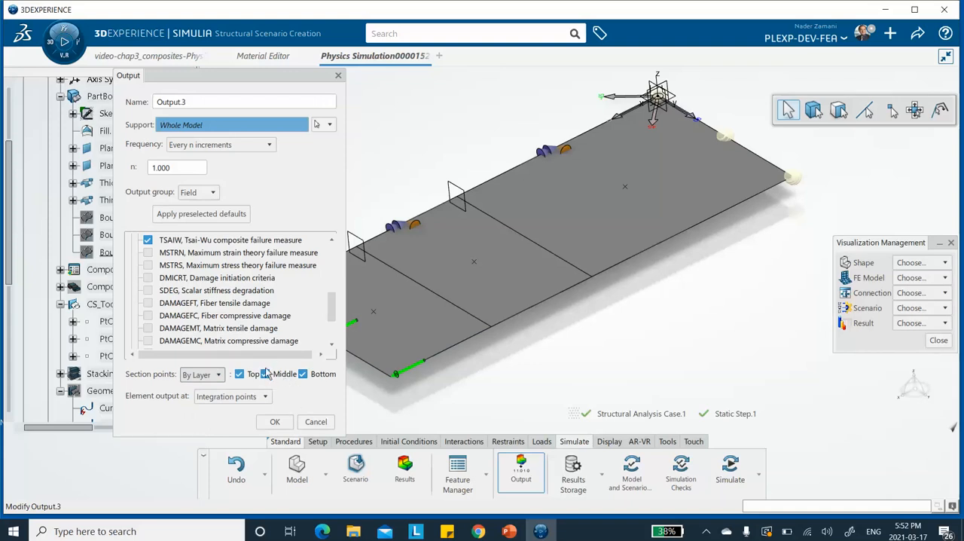
{"action": "left_click", "coordinate": [275, 422]}
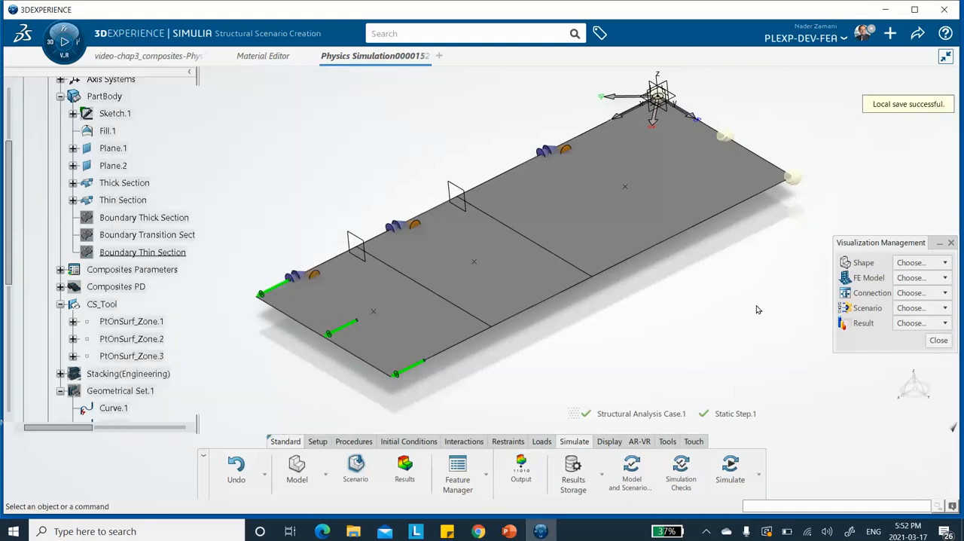
Step: Run the model and scenario checks, followed by the simulation checks with Local interactive on 4 cores
{"action": "left_click", "coordinate": [633, 477]}
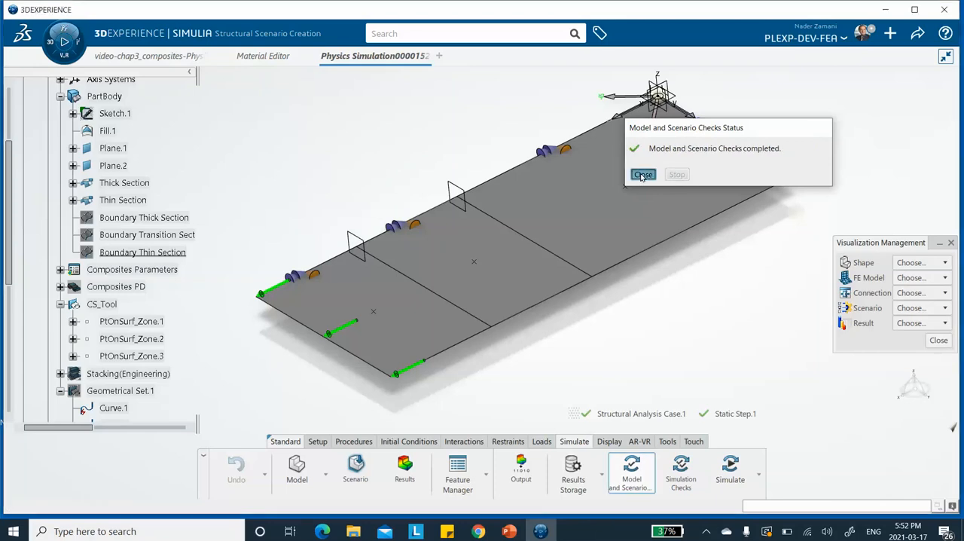
{"action": "left_click", "coordinate": [642, 175]}
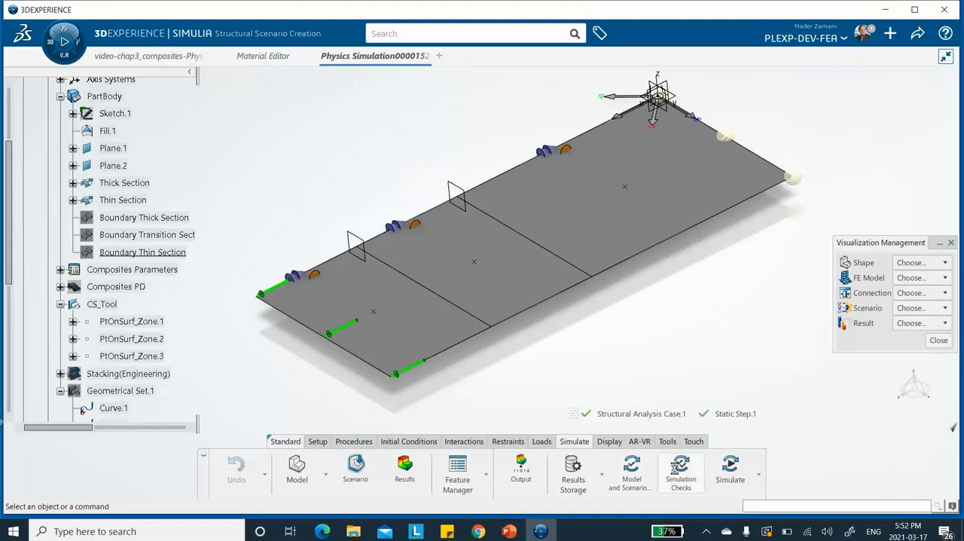
{"action": "left_click", "coordinate": [682, 466]}
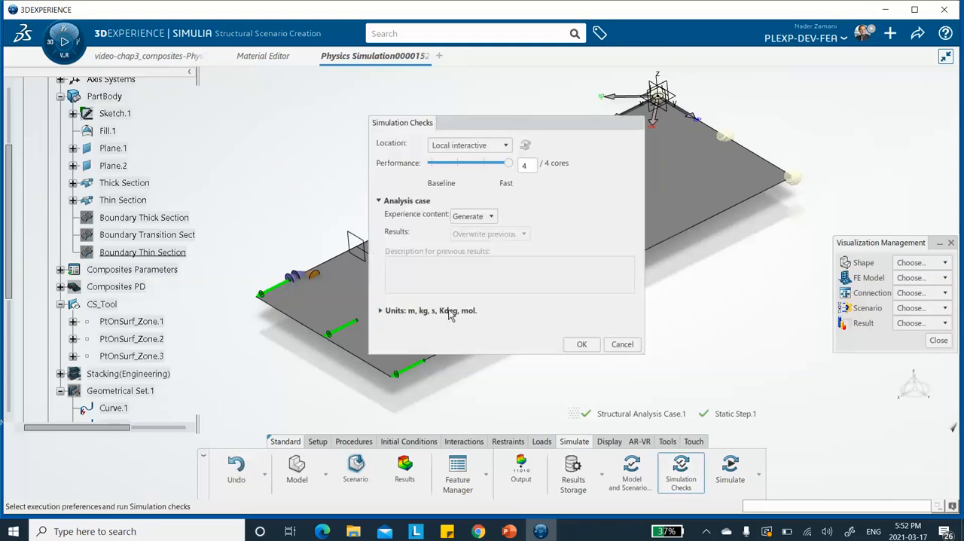
{"action": "left_click", "coordinate": [587, 349]}
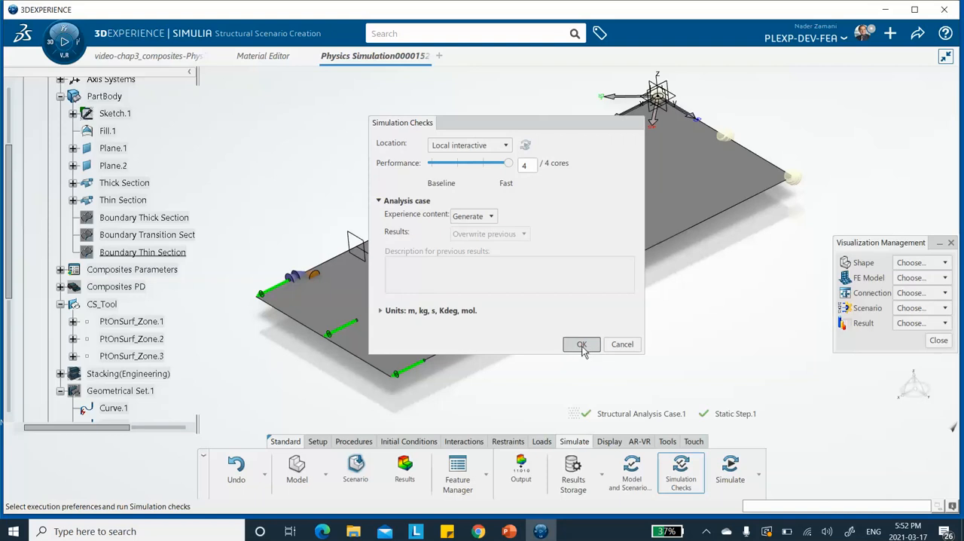
{"action": "left_click", "coordinate": [582, 345]}
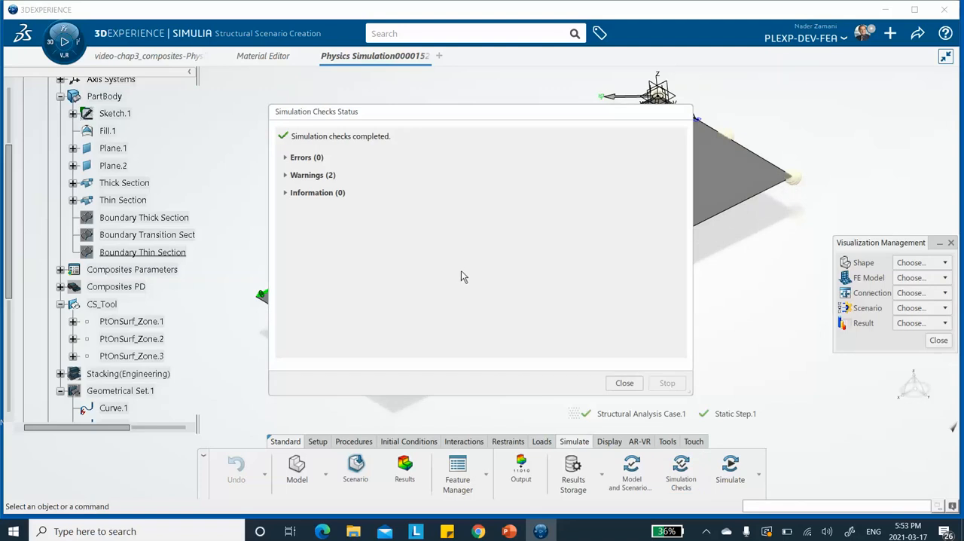
{"action": "left_click", "coordinate": [624, 383]}
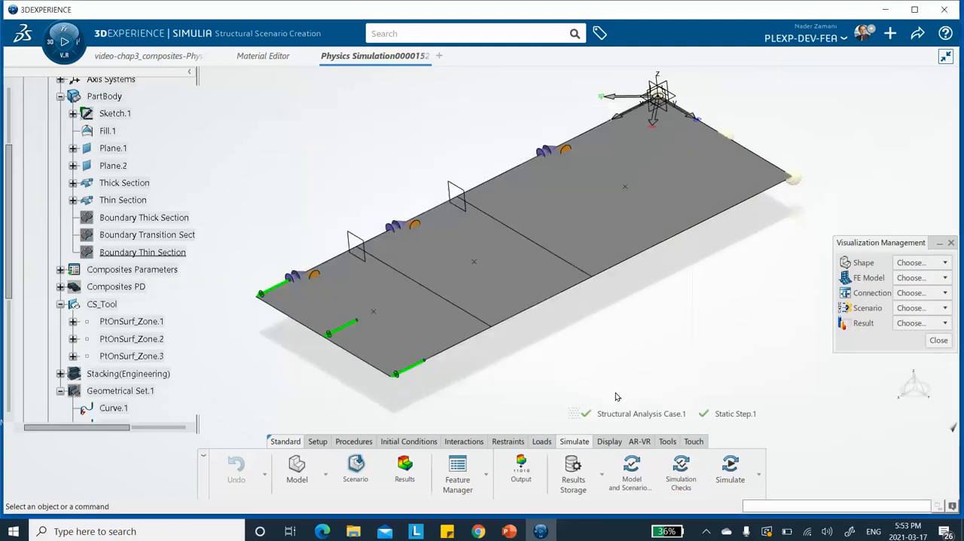
Step: Run the simulation with Local interactive on 4 cores and review its licensing messages and solution progress until it finishes
{"action": "left_click", "coordinate": [727, 472]}
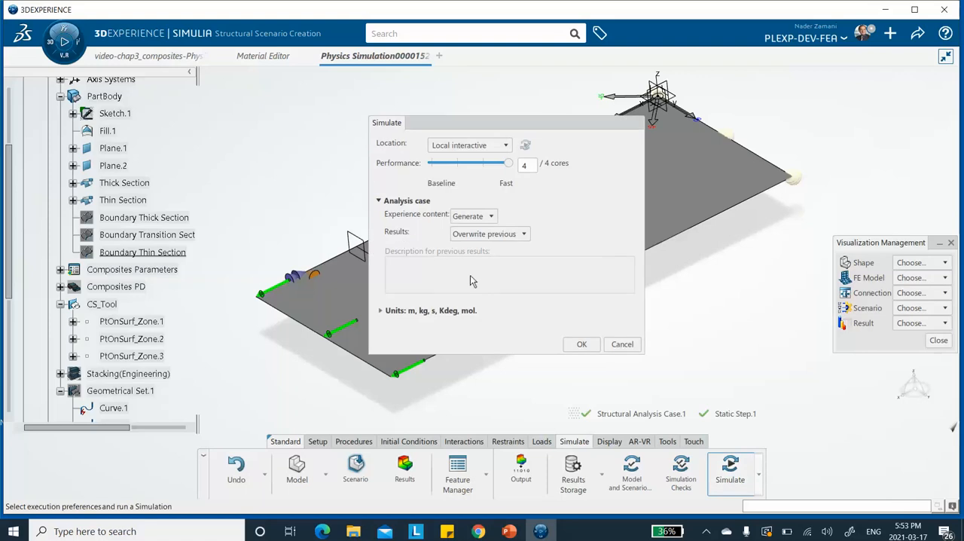
{"action": "left_click", "coordinate": [580, 345]}
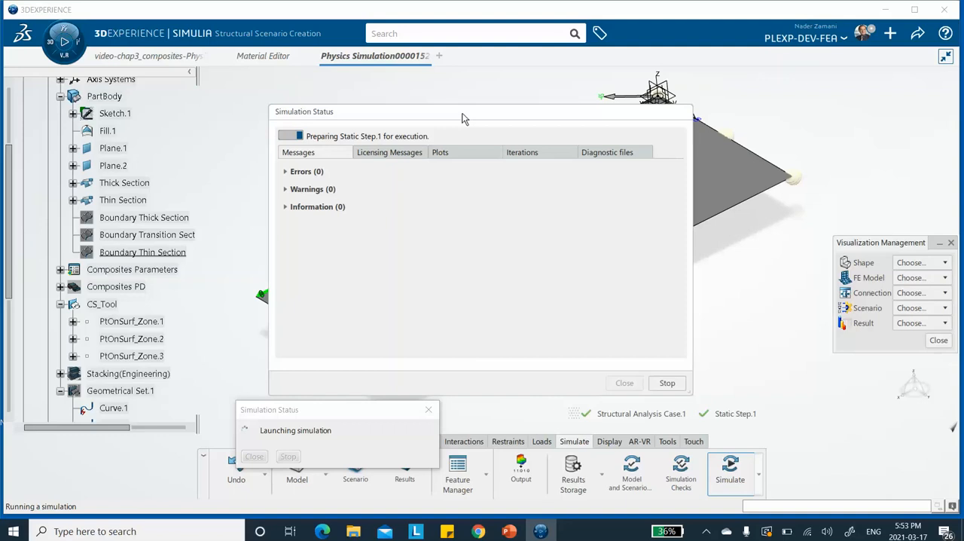
{"action": "left_click_drag", "start_coordinate": [463, 118], "coordinate": [432, 106]}
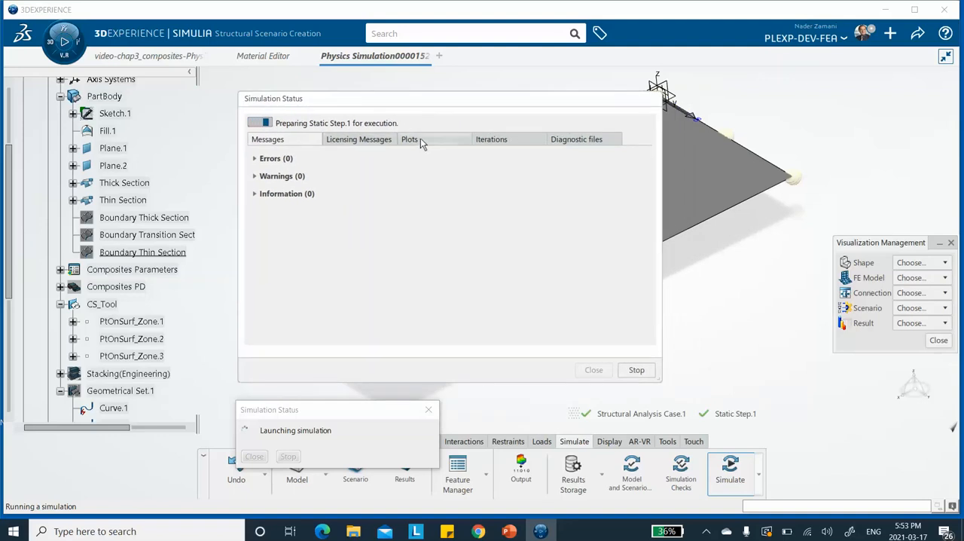
{"action": "left_click", "coordinate": [359, 140]}
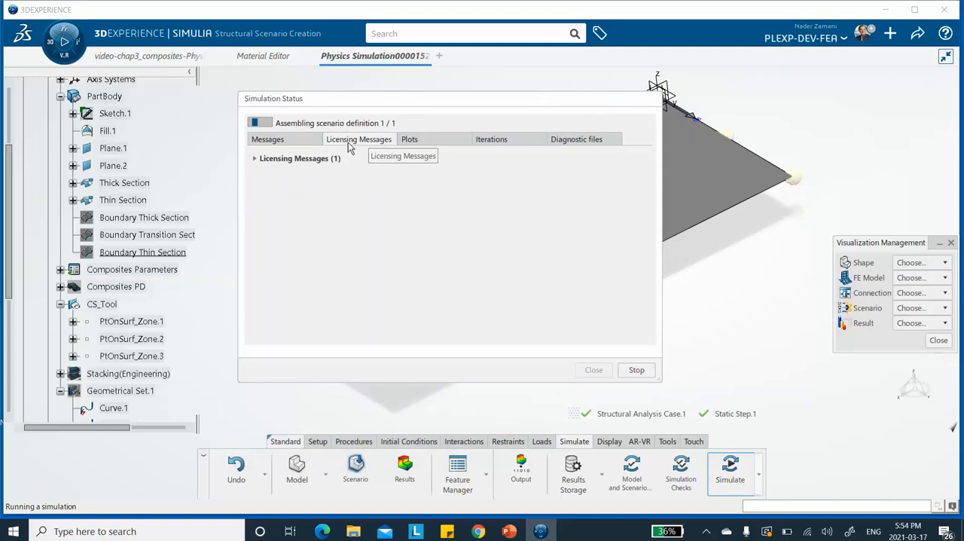
{"action": "left_click", "coordinate": [254, 159]}
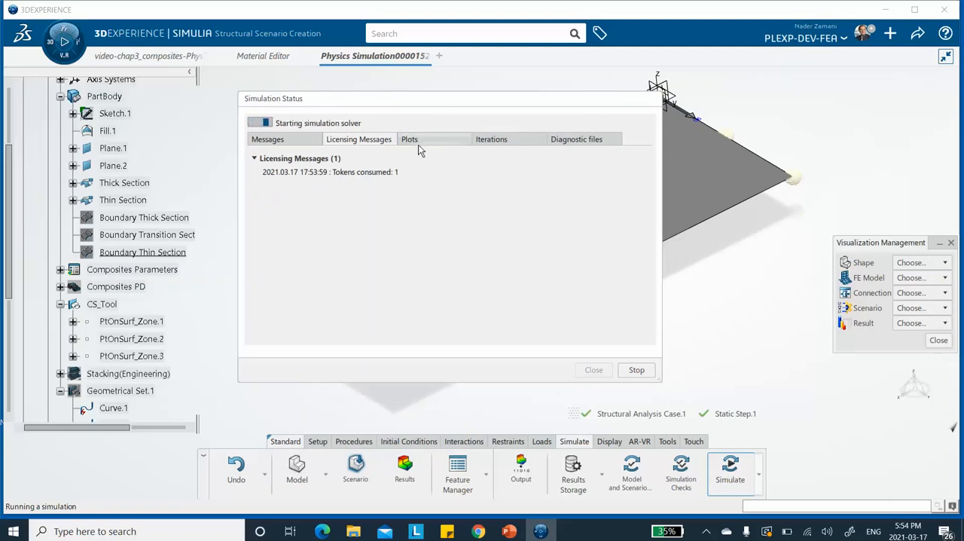
{"action": "left_click", "coordinate": [504, 142]}
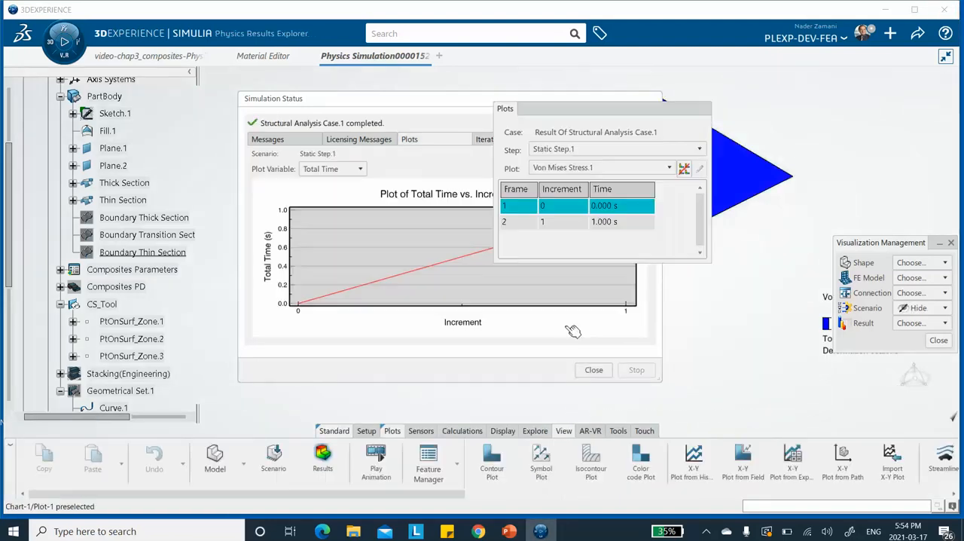
{"action": "left_click", "coordinate": [393, 105]}
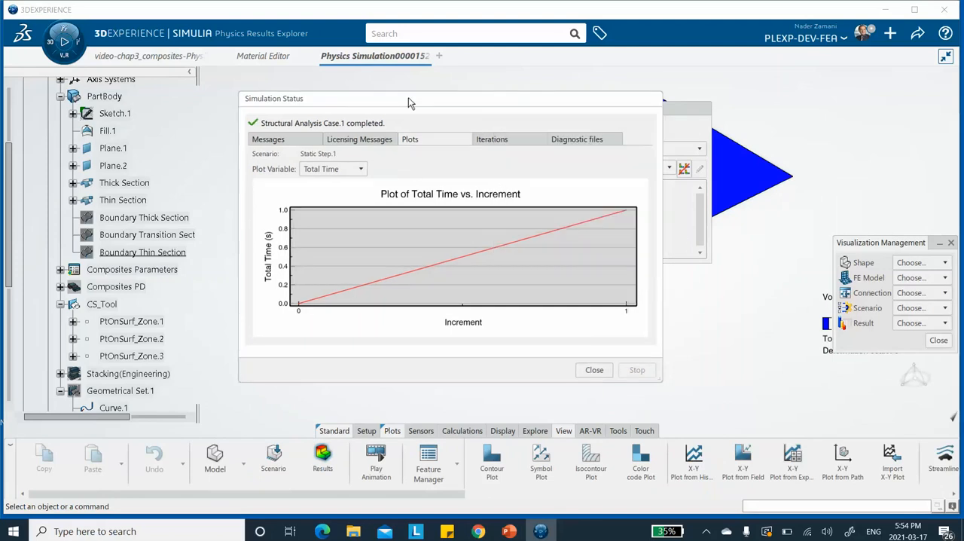
{"action": "left_click", "coordinate": [593, 370]}
Step: Show the Von Mises stress plot for frame 2 at 1.000 s without Visualization Management open, and examine the deformed plate from several angles
{"action": "middle_click_drag", "start_coordinate": [433, 157], "coordinate": [371, 130]}
{"action": "left_click", "coordinate": [950, 242]}
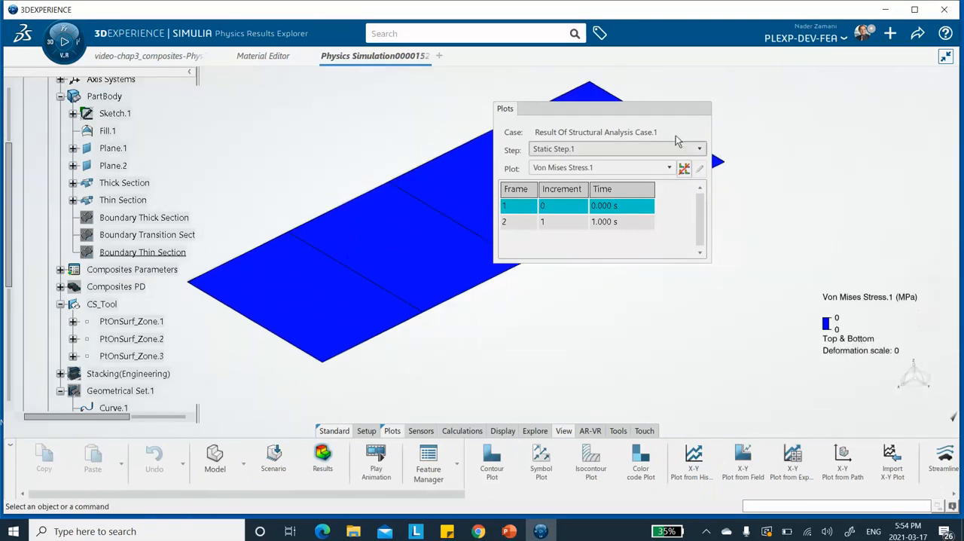
{"action": "left_click_drag", "start_coordinate": [625, 111], "coordinate": [807, 100]}
{"action": "middle_click_drag", "start_coordinate": [505, 163], "coordinate": [511, 192]}
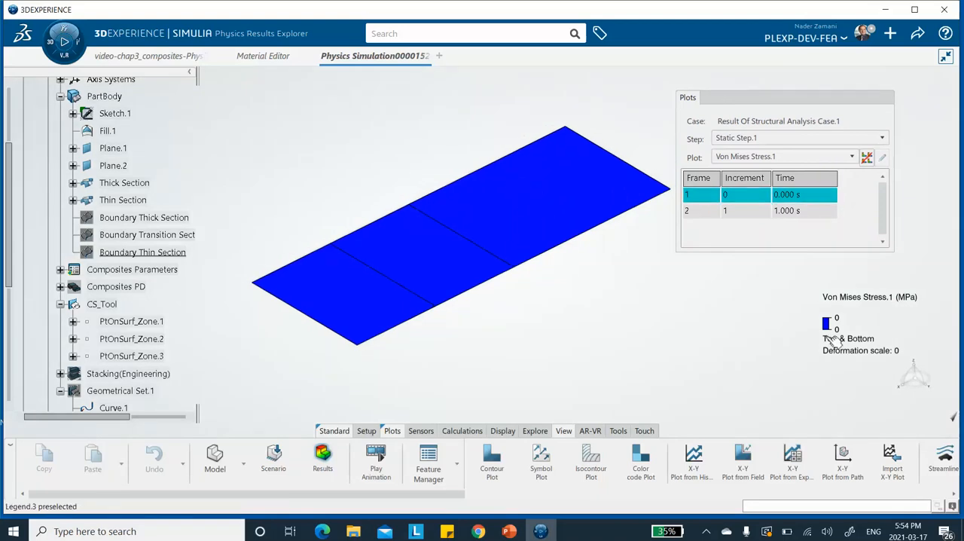
{"action": "left_click", "coordinate": [754, 211]}
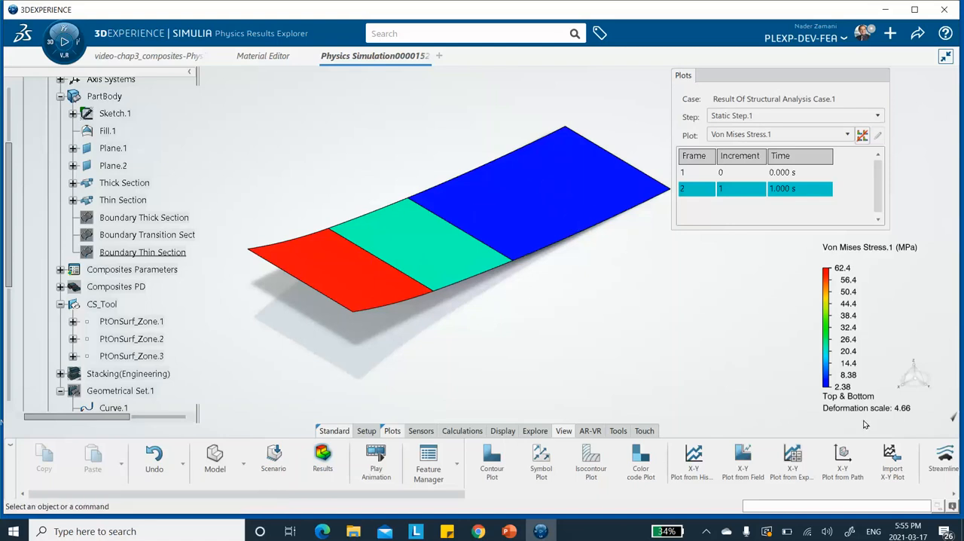
{"action": "middle_click_drag", "start_coordinate": [357, 357], "coordinate": [678, 286]}
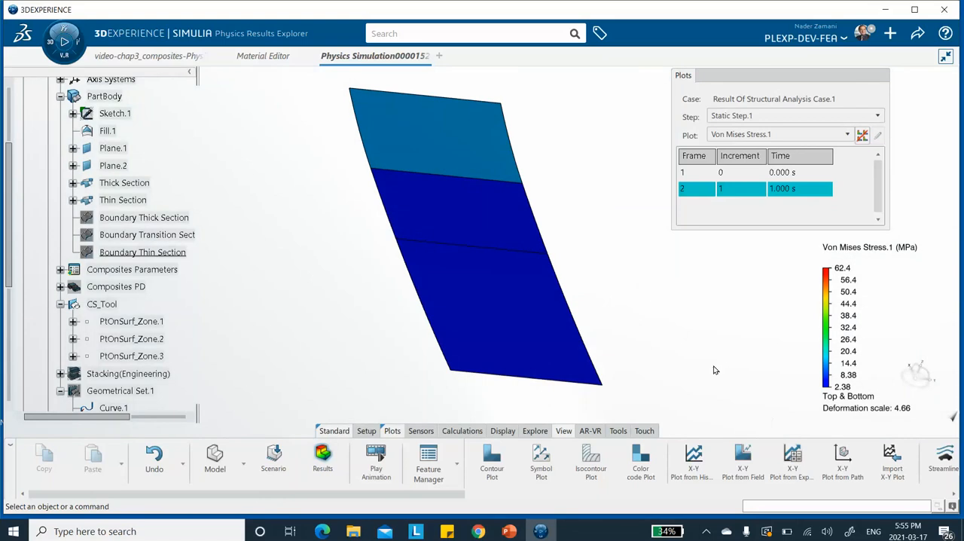
{"action": "middle_click_drag", "start_coordinate": [523, 149], "coordinate": [489, 318]}
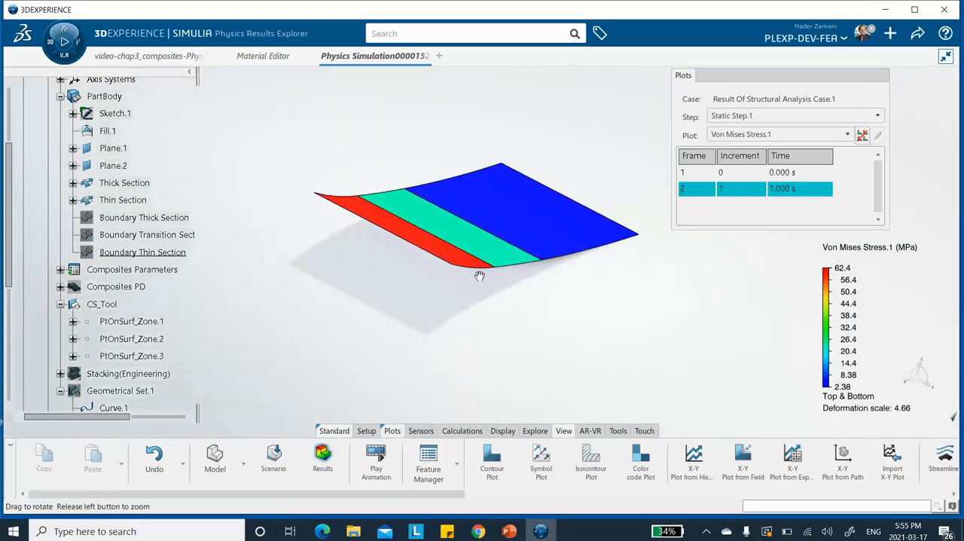
Step: Show the Displacement.1 plot for Static Step.1 in place of the Von Mises plot and examine the deformed plate from several angles
{"action": "middle_click_drag", "start_coordinate": [411, 158], "coordinate": [288, 329]}
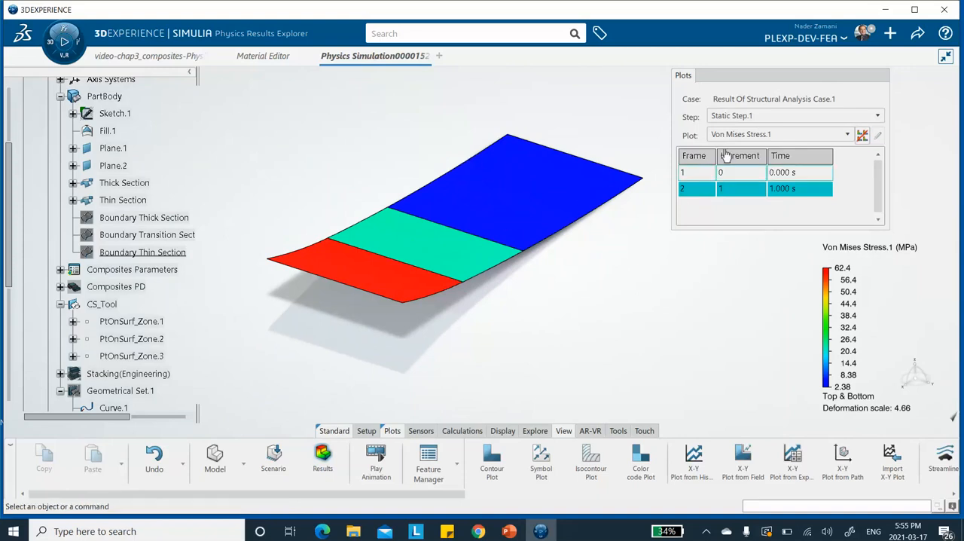
{"action": "left_click", "coordinate": [742, 135]}
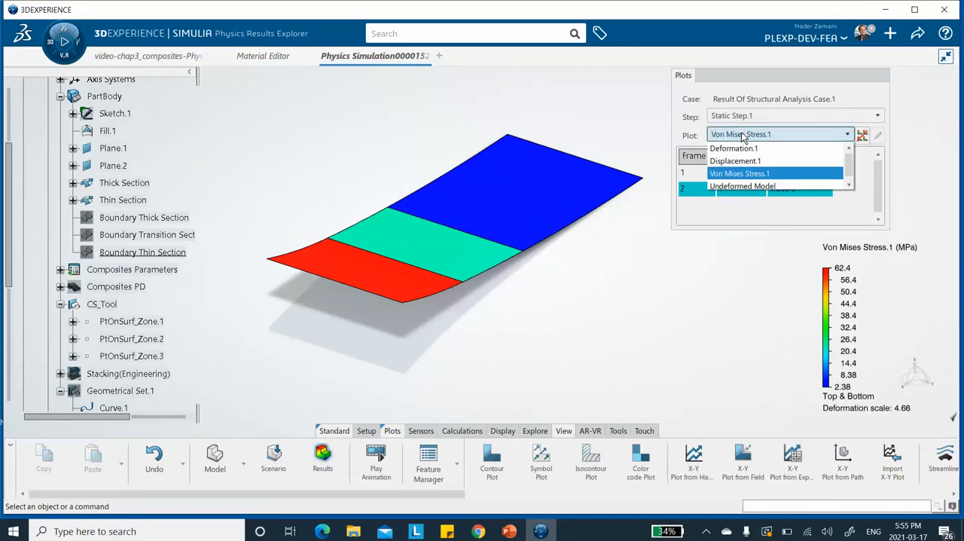
{"action": "left_click", "coordinate": [632, 277]}
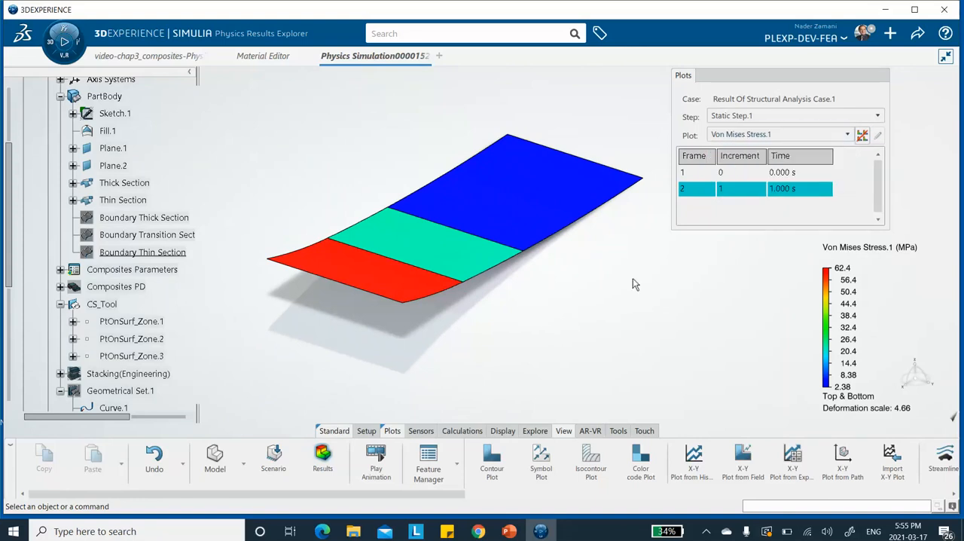
{"action": "left_click", "coordinate": [745, 135]}
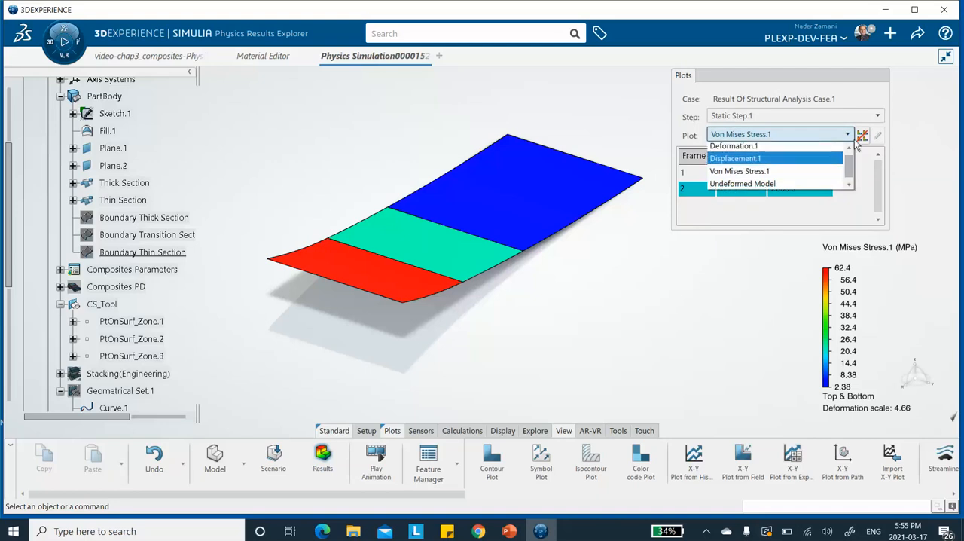
{"action": "left_click", "coordinate": [600, 147]}
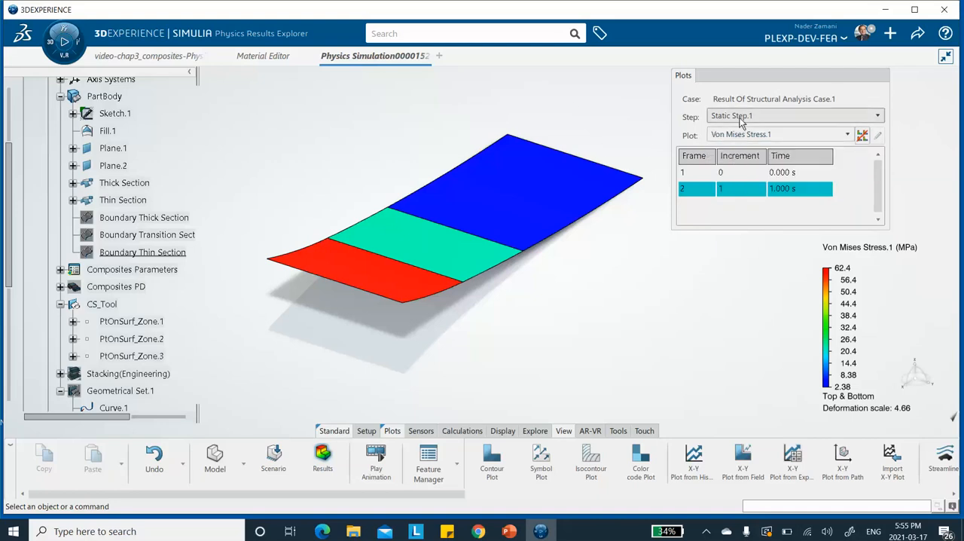
{"action": "left_click", "coordinate": [734, 137]}
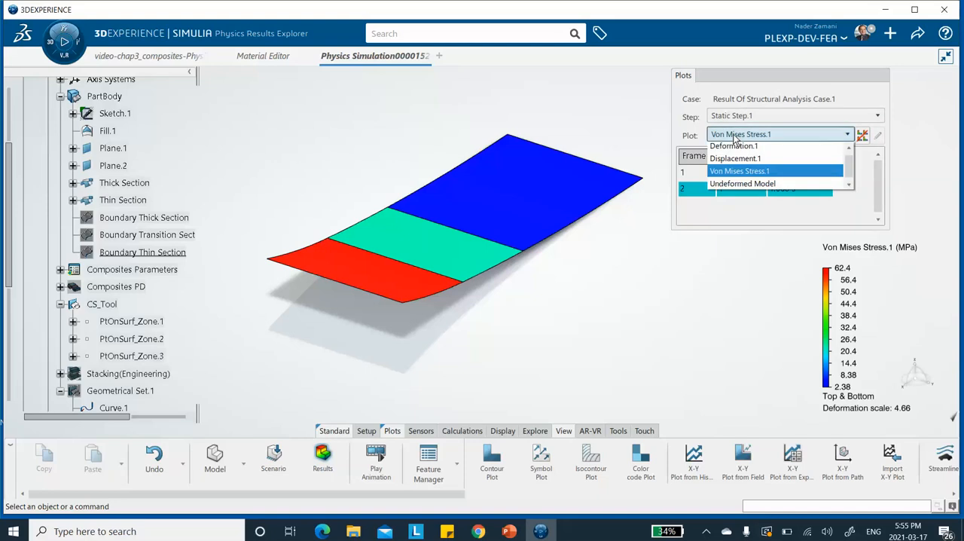
{"action": "left_click", "coordinate": [724, 161]}
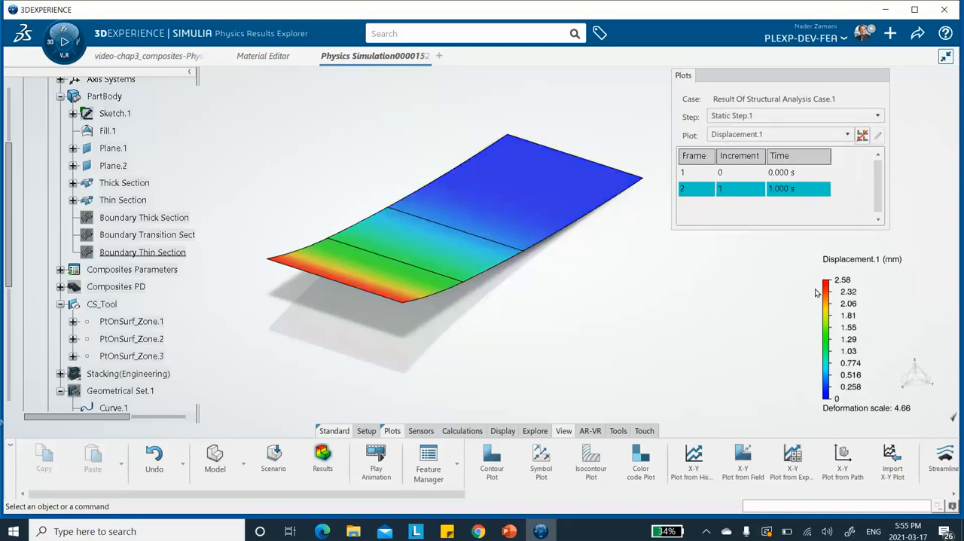
{"action": "middle_click_drag", "start_coordinate": [526, 281], "coordinate": [482, 260]}
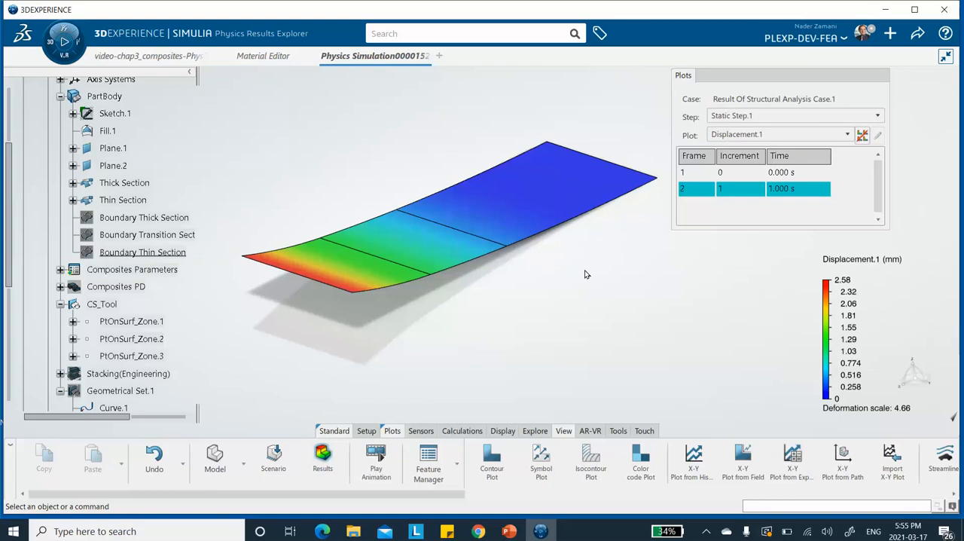
{"action": "middle_click_drag", "start_coordinate": [505, 198], "coordinate": [424, 198]}
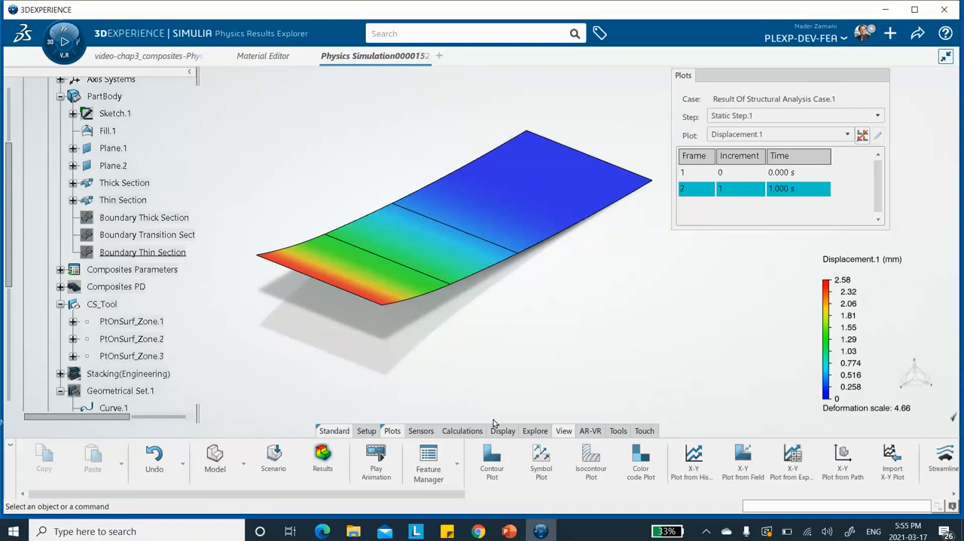
Step: Create a contour plot of the Mises Equivalent stress for Ply.1/Sequence.1 of Plies Group.1 at the Middle location
{"action": "left_click", "coordinate": [486, 467]}
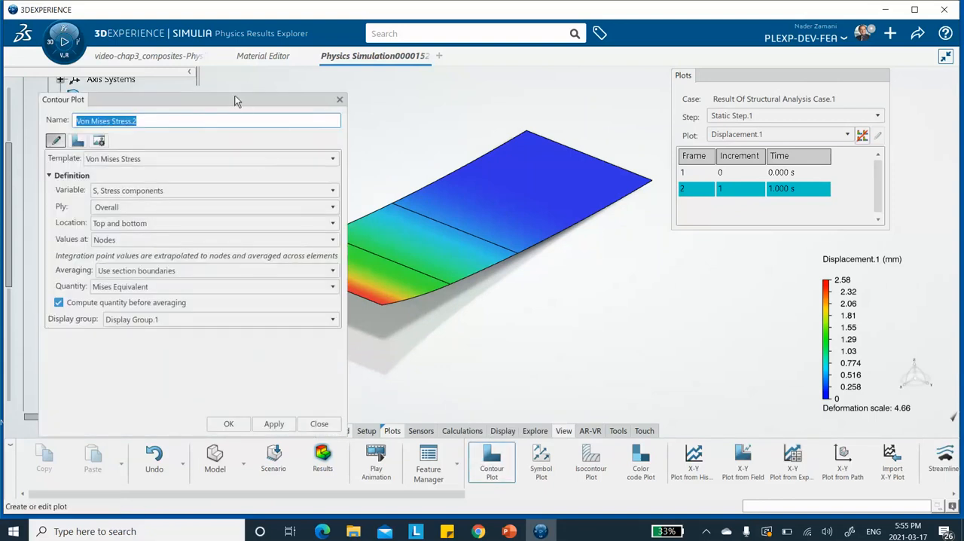
{"action": "left_click_drag", "start_coordinate": [235, 103], "coordinate": [332, 89]}
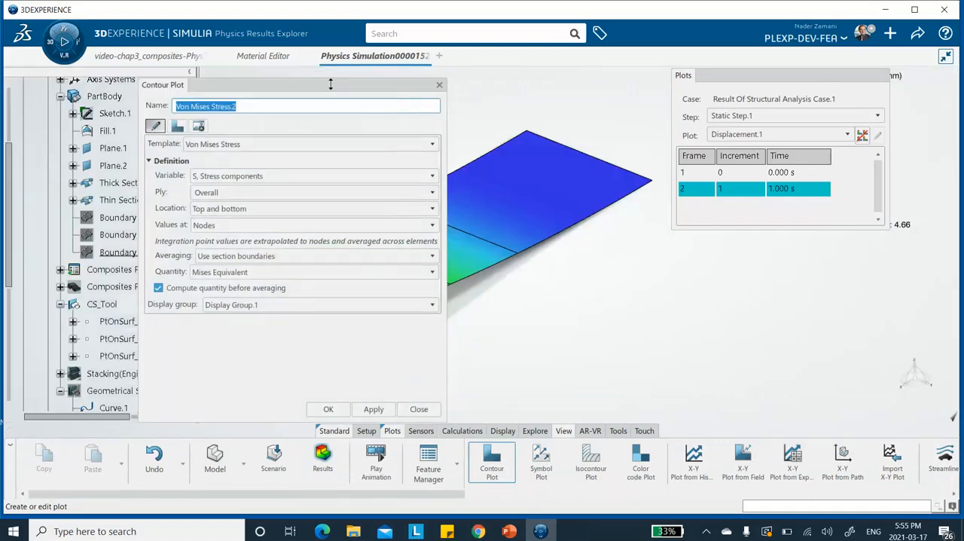
{"action": "left_click", "coordinate": [209, 195]}
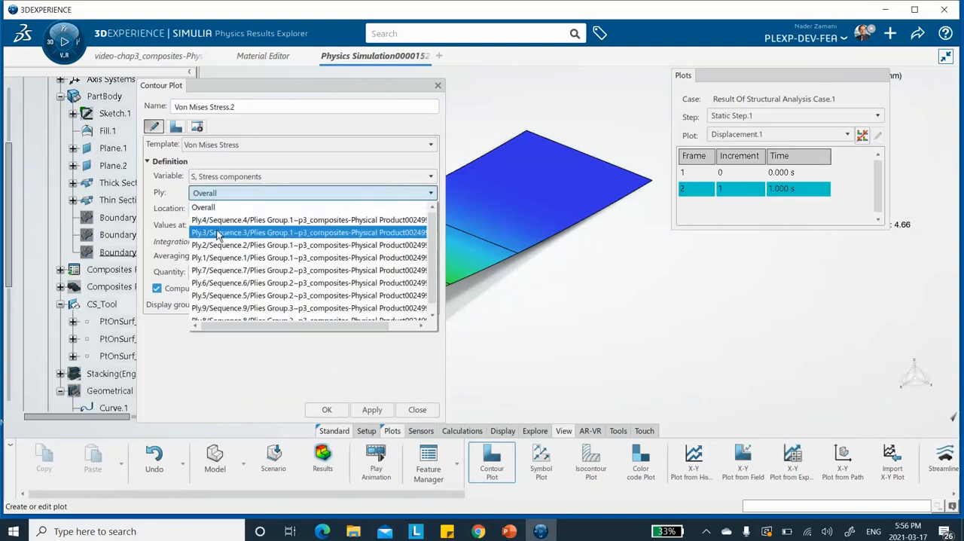
{"action": "left_click_drag", "start_coordinate": [433, 228], "coordinate": [432, 278]}
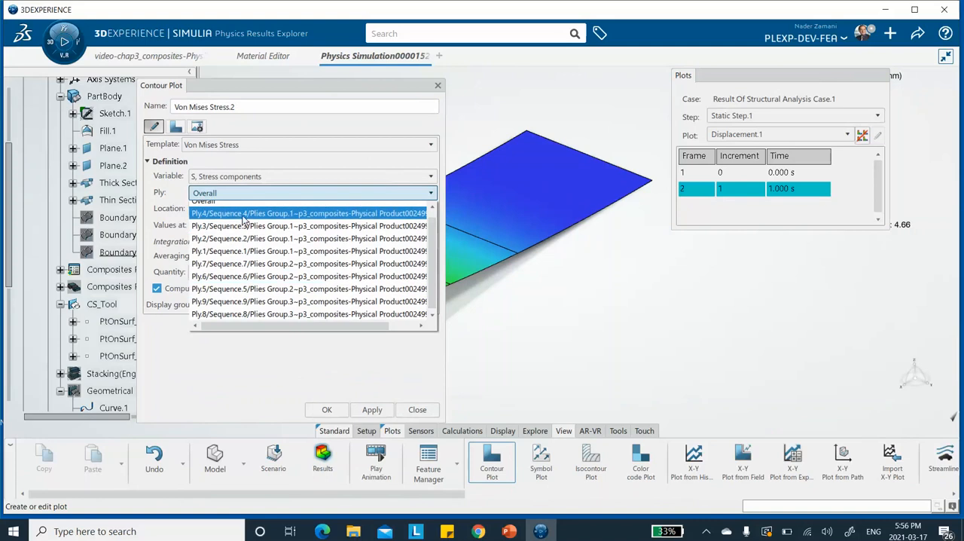
{"action": "left_click", "coordinate": [226, 256]}
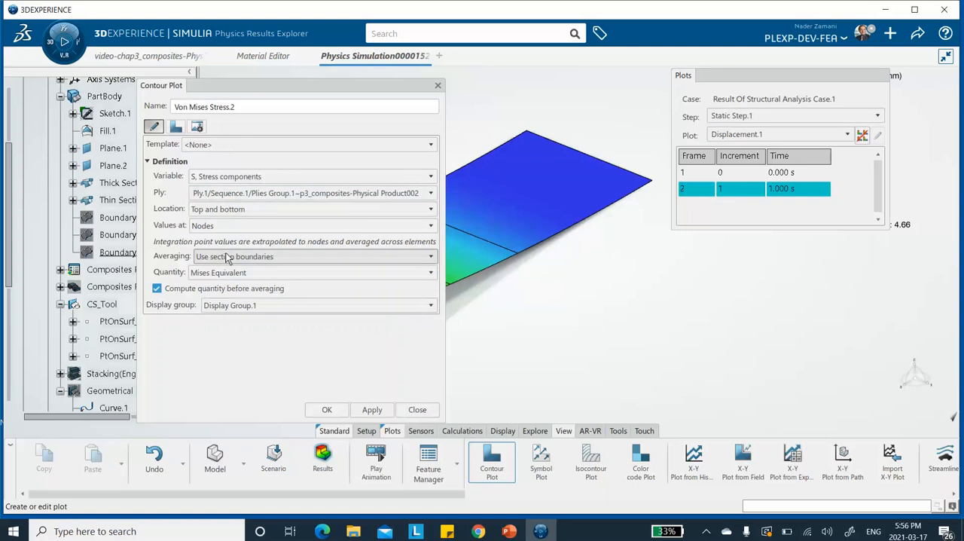
{"action": "left_click", "coordinate": [209, 213]}
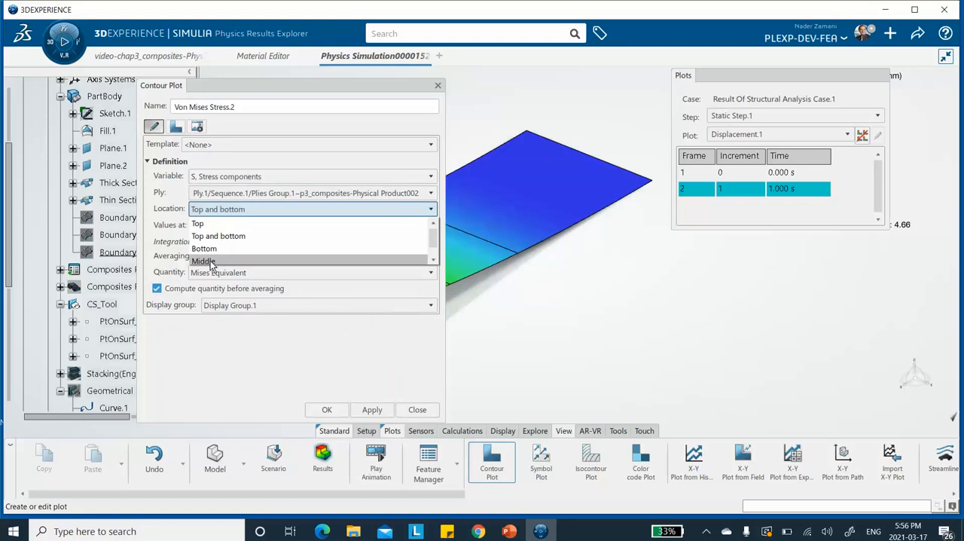
{"action": "left_click", "coordinate": [211, 262]}
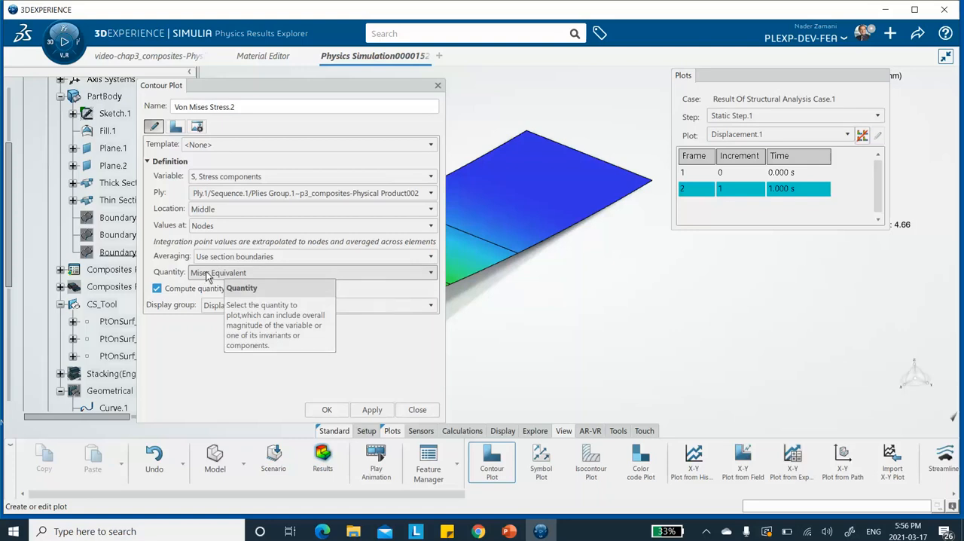
{"action": "left_click", "coordinate": [373, 413]}
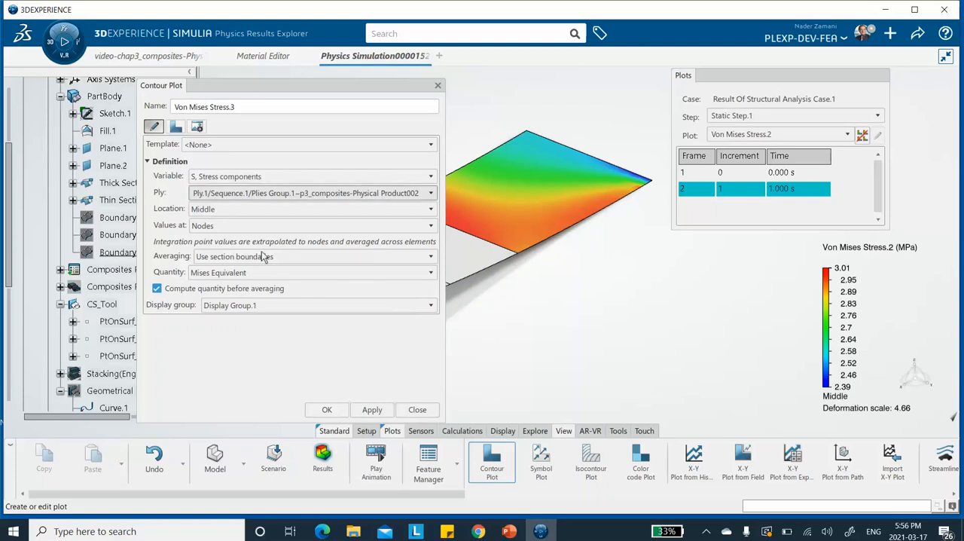
Step: Set the next stress contour plot to Ply.5/Sequence.5 of Plies Group.2 at the Top location, keeping S, Stress components as its variable
{"action": "left_click", "coordinate": [218, 197]}
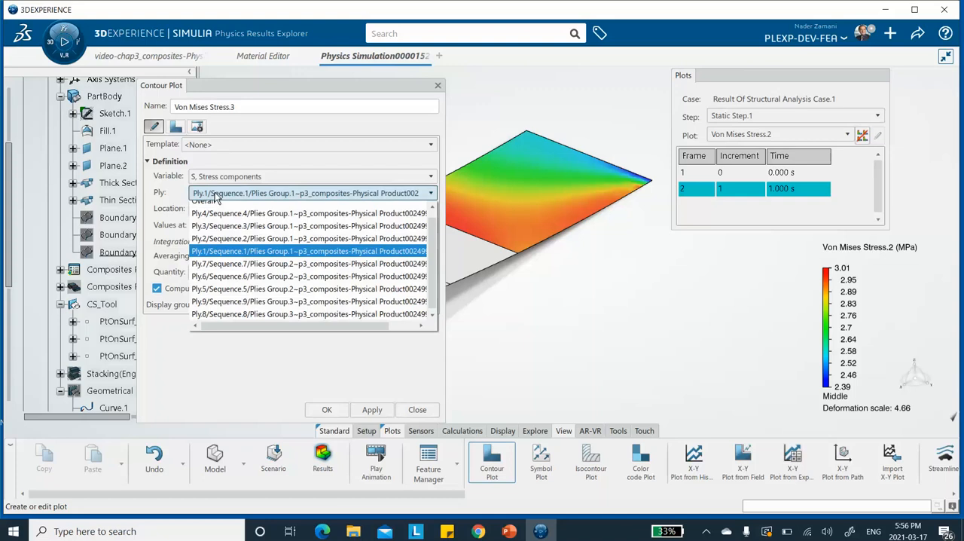
{"action": "left_click", "coordinate": [235, 290]}
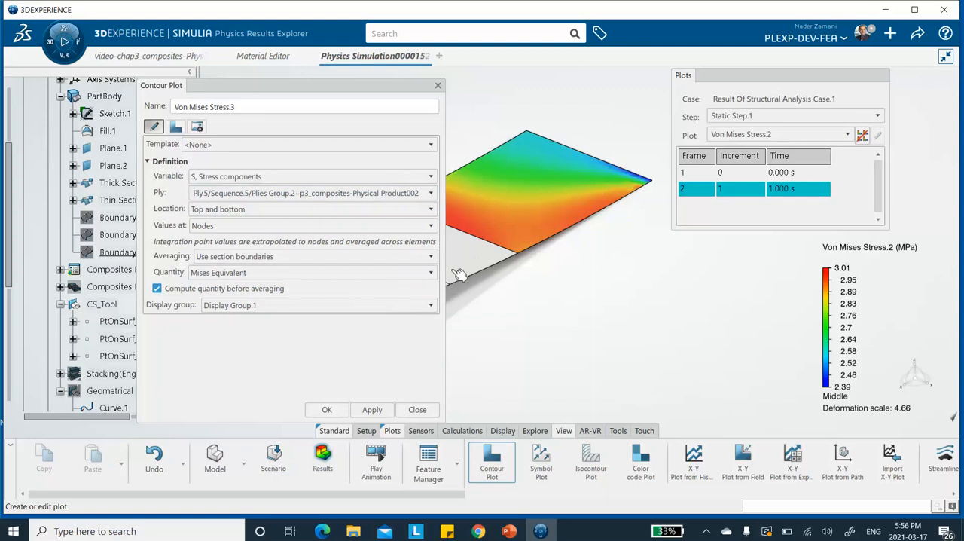
{"action": "left_click", "coordinate": [208, 180]}
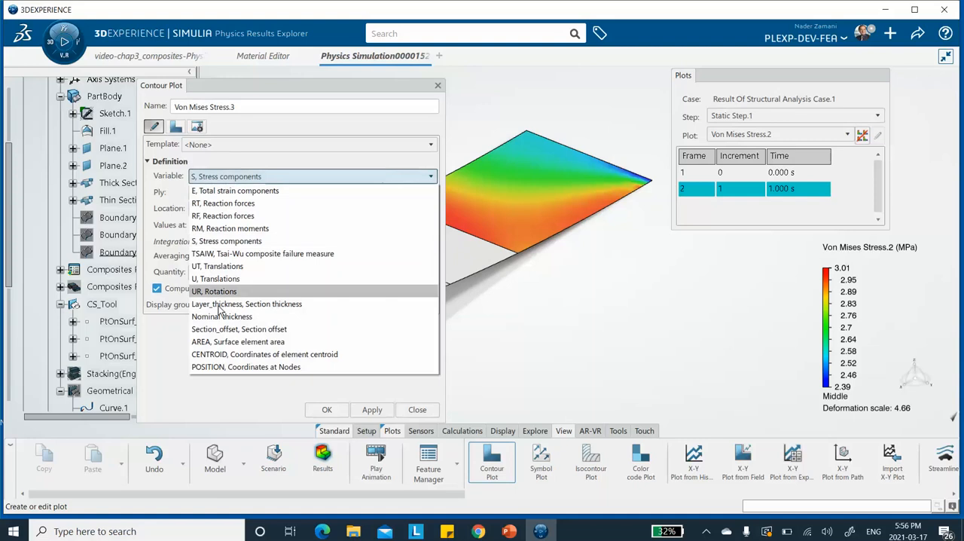
{"action": "left_click", "coordinate": [441, 141]}
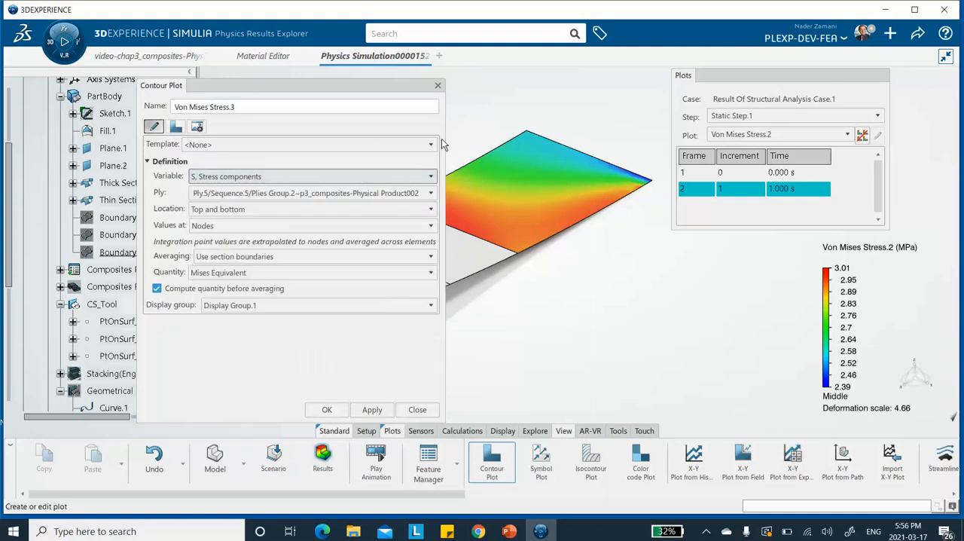
{"action": "left_click", "coordinate": [226, 214]}
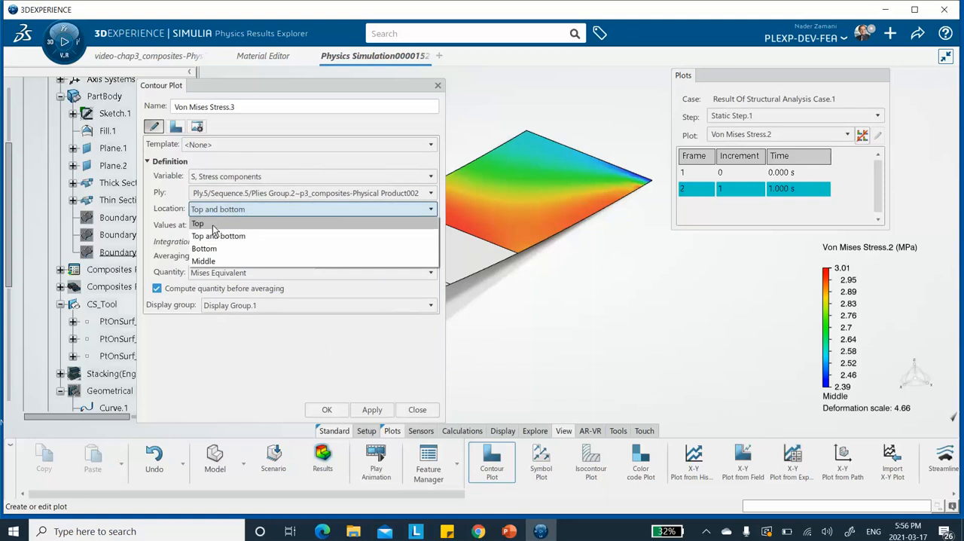
{"action": "left_click", "coordinate": [213, 225]}
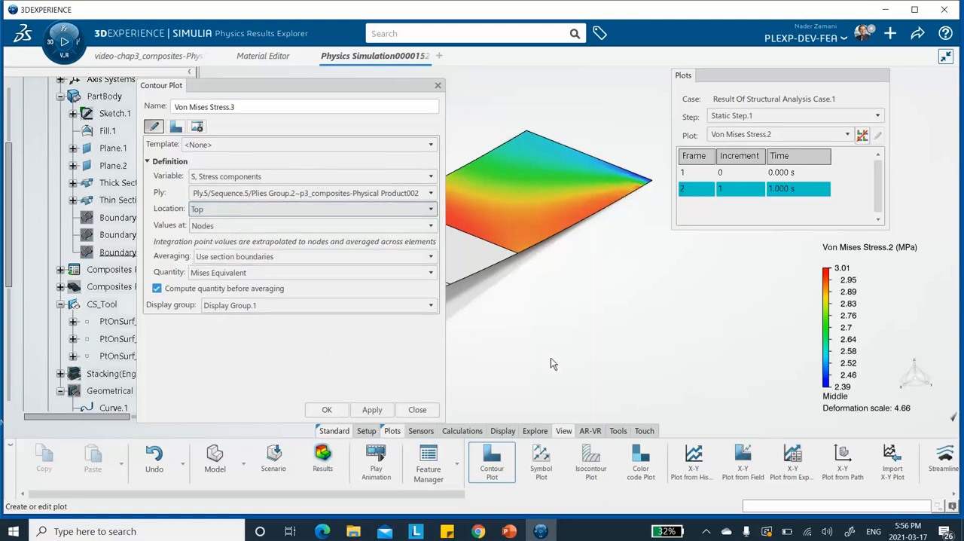
Step: Set the contour quantity to Tensor Component 12, generate the plot, and confirm the contour plot definition
{"action": "left_click", "coordinate": [245, 273]}
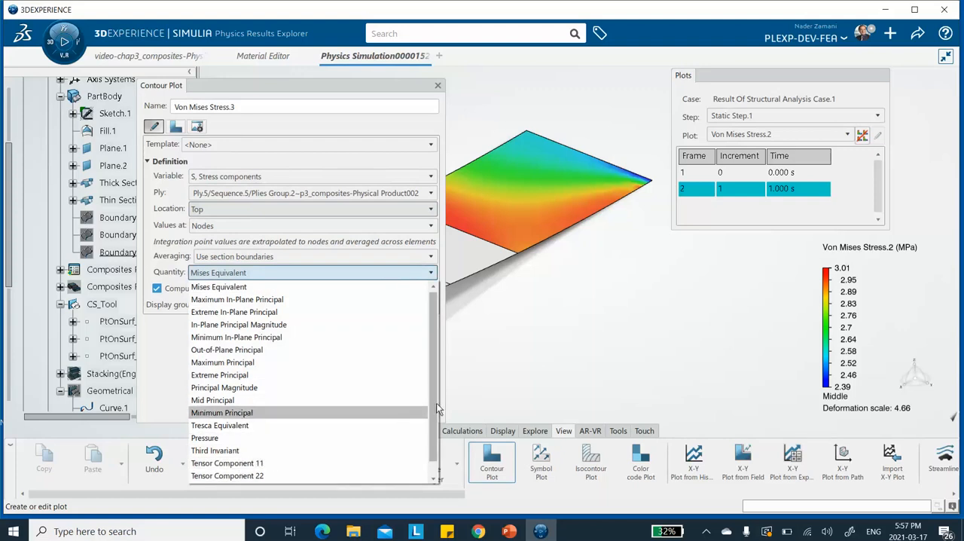
{"action": "left_click", "coordinate": [256, 462]}
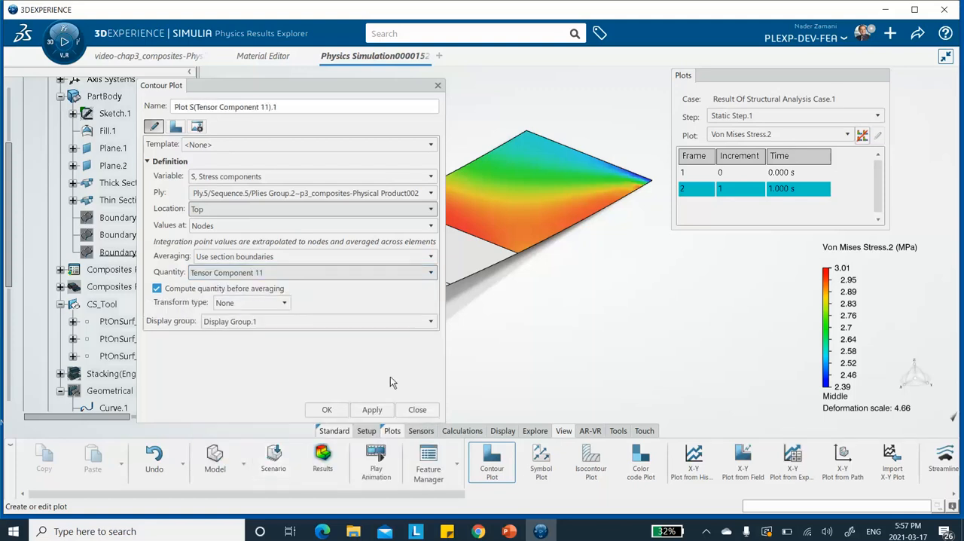
{"action": "left_click", "coordinate": [408, 277]}
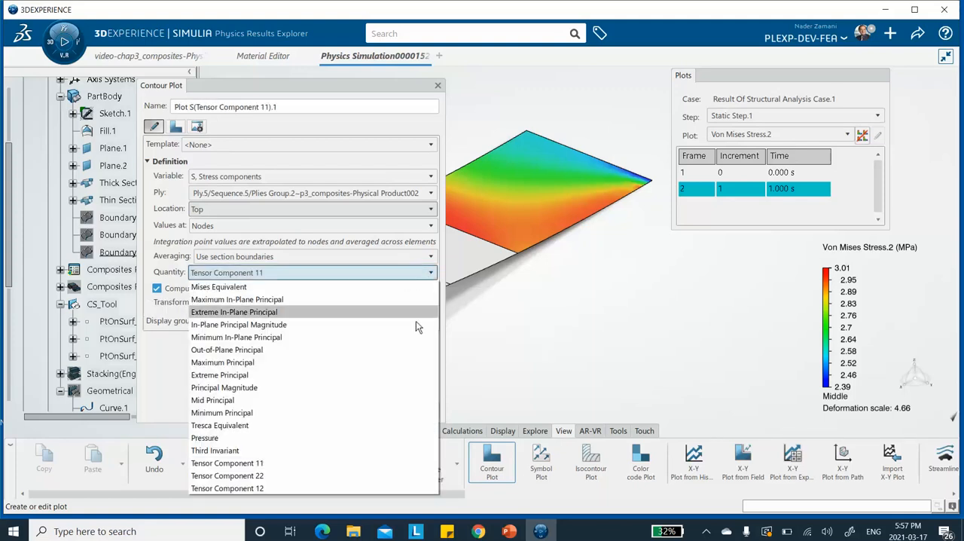
{"action": "left_click", "coordinate": [265, 487]}
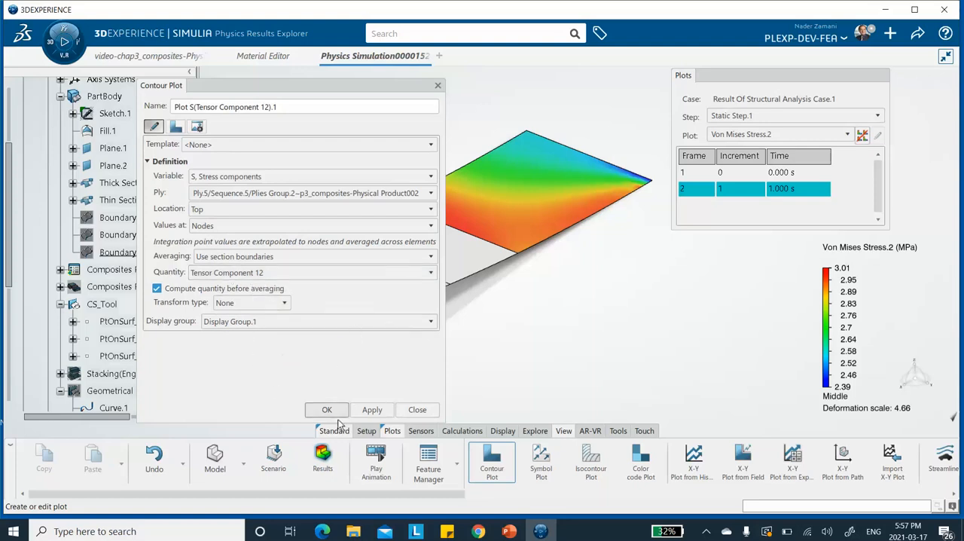
{"action": "left_click", "coordinate": [376, 414]}
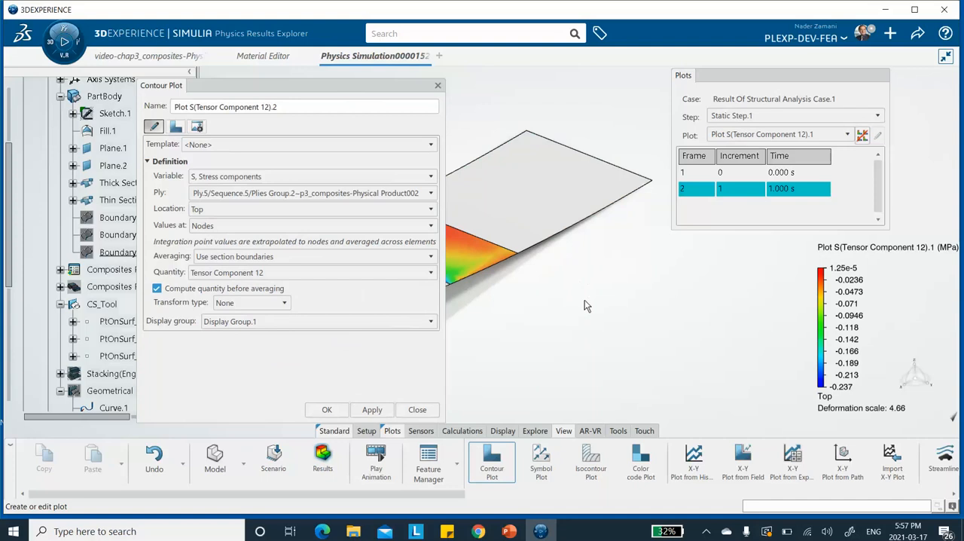
{"action": "left_click", "coordinate": [327, 411]}
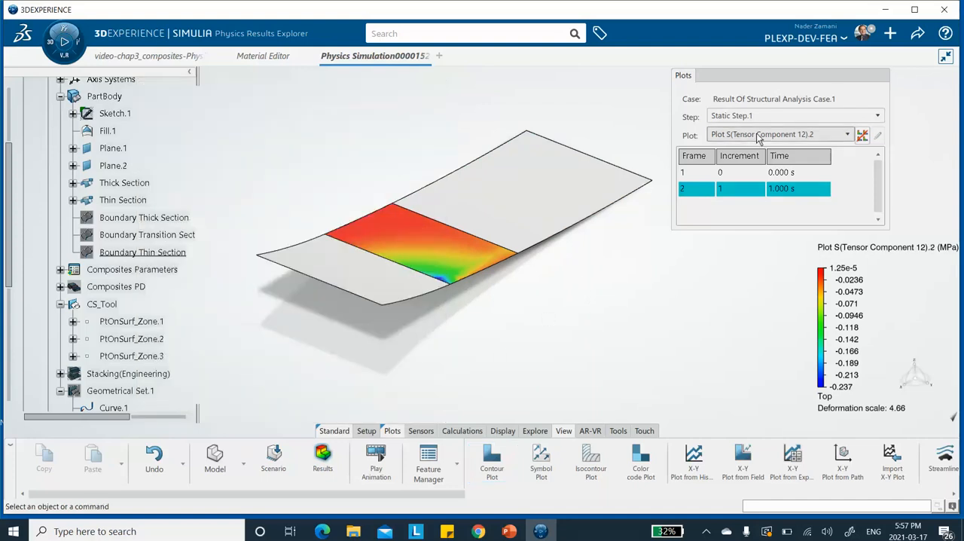
Step: View the Von Mises Stress.2 plot for Static Step.1 and return to Plot S(Tensor Component 12).2
{"action": "left_click", "coordinate": [758, 135]}
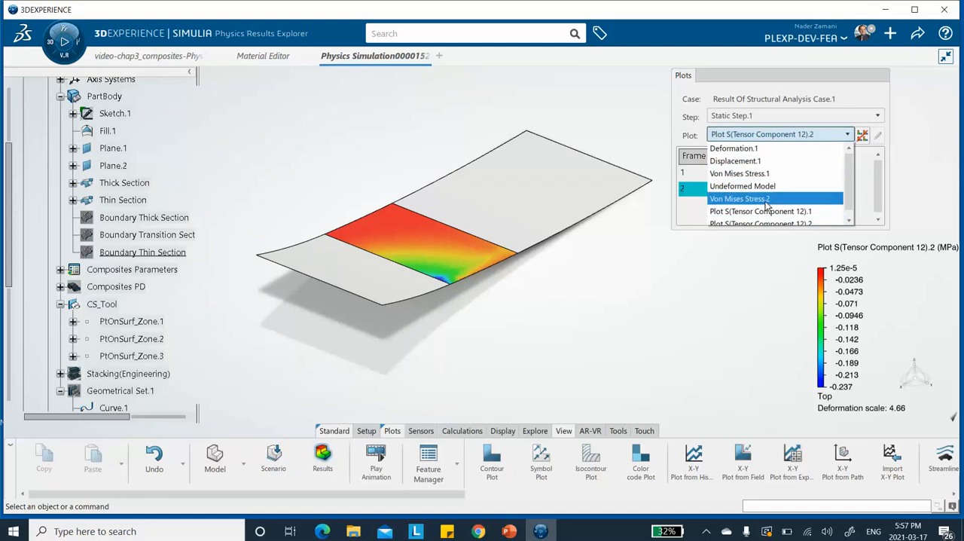
{"action": "left_click_drag", "start_coordinate": [850, 161], "coordinate": [848, 177]}
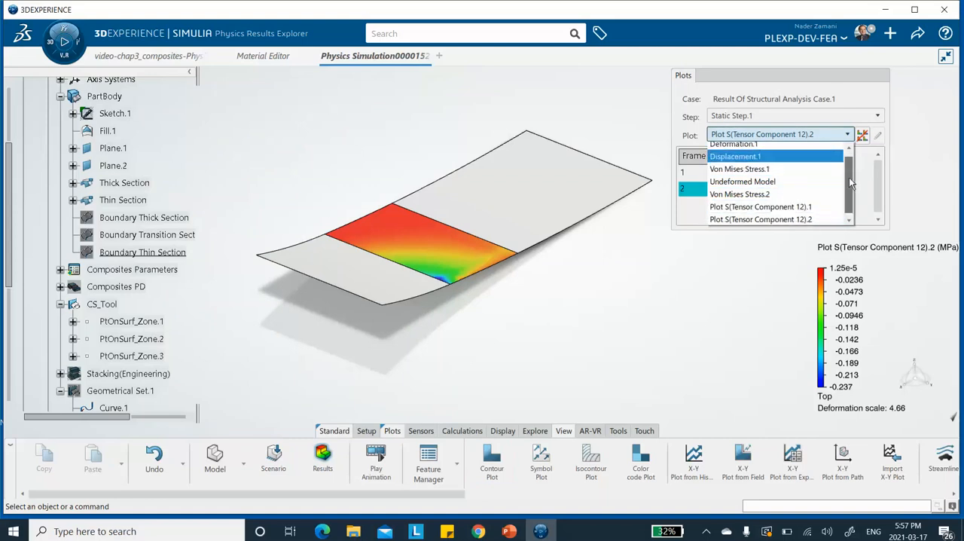
{"action": "left_click", "coordinate": [742, 195]}
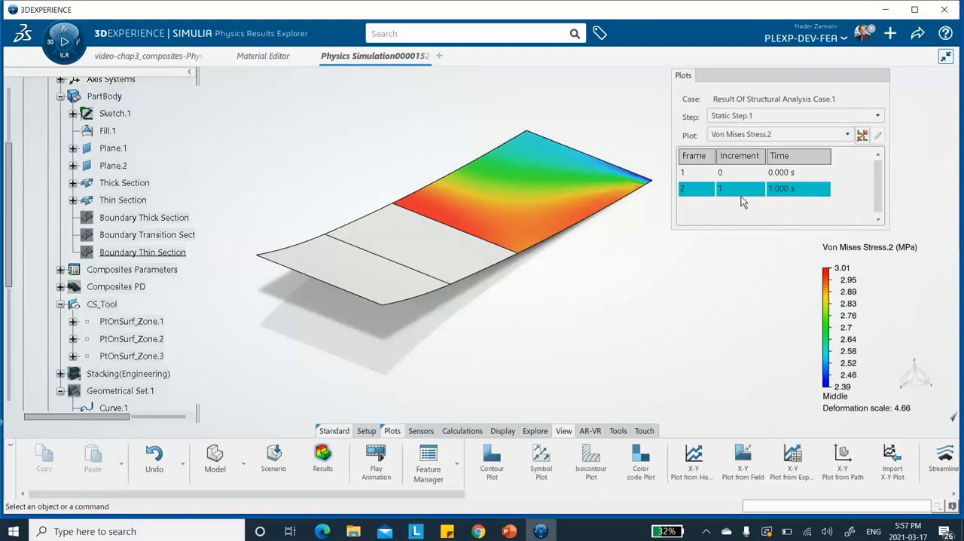
{"action": "left_click", "coordinate": [757, 136]}
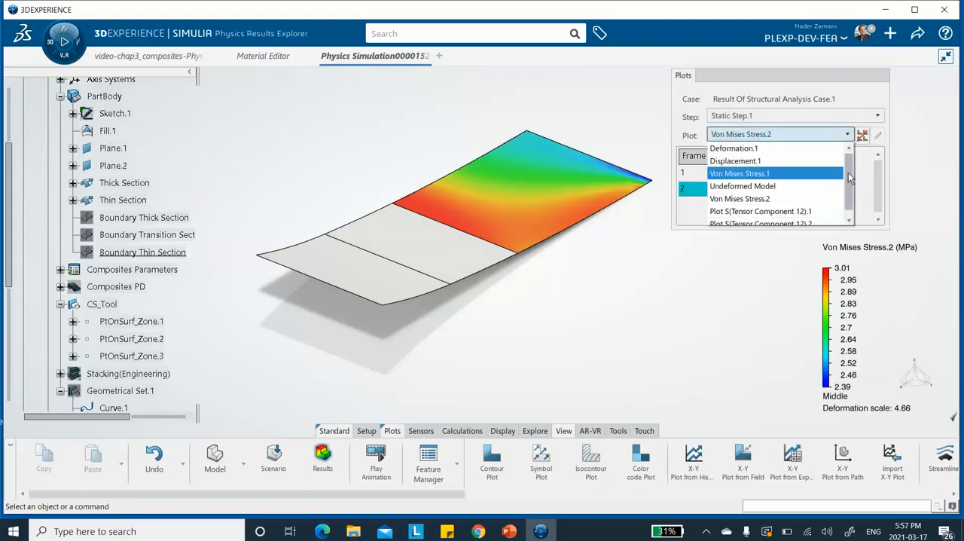
{"action": "left_click", "coordinate": [783, 219]}
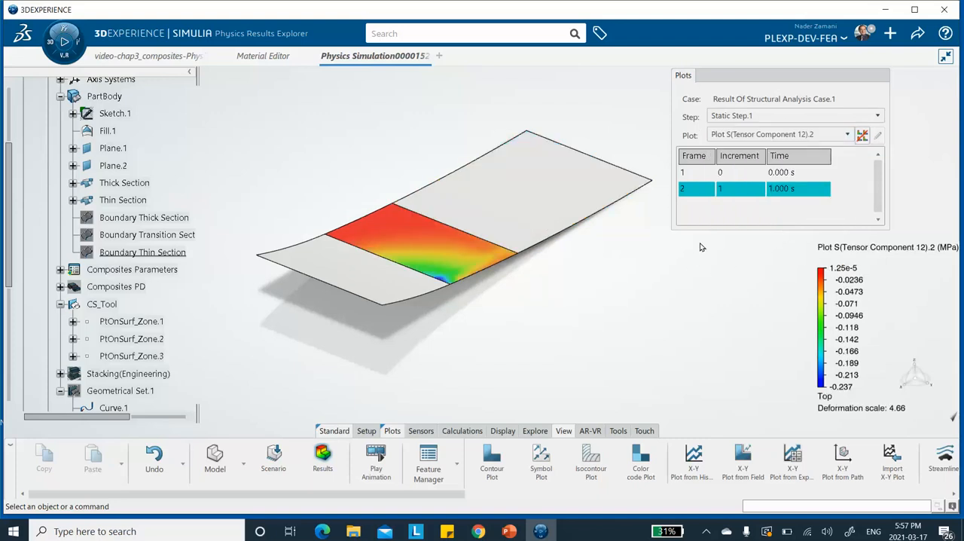
{"action": "left_click", "coordinate": [847, 135]}
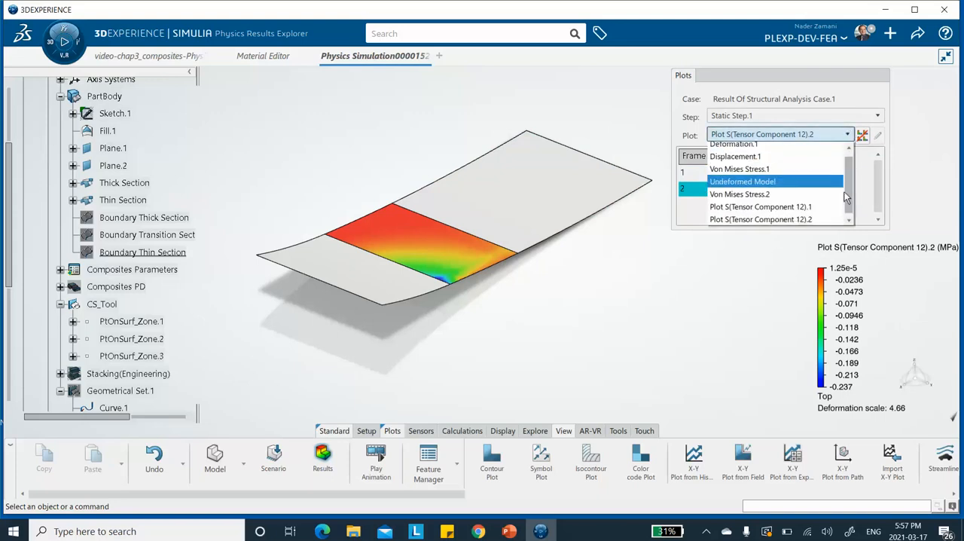
{"action": "left_click", "coordinate": [768, 223]}
Step: Compare the two Tensor Component 12 stress plots by displaying Plot S(Tensor Component 12).1 and switching back to Plot S(Tensor Component 12).2
{"action": "left_click", "coordinate": [804, 137]}
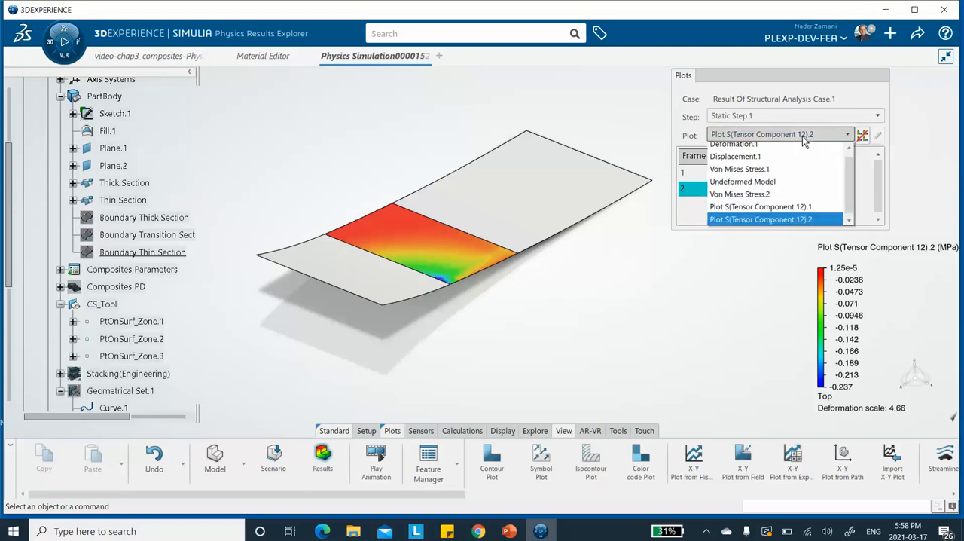
{"action": "left_click", "coordinate": [803, 207]}
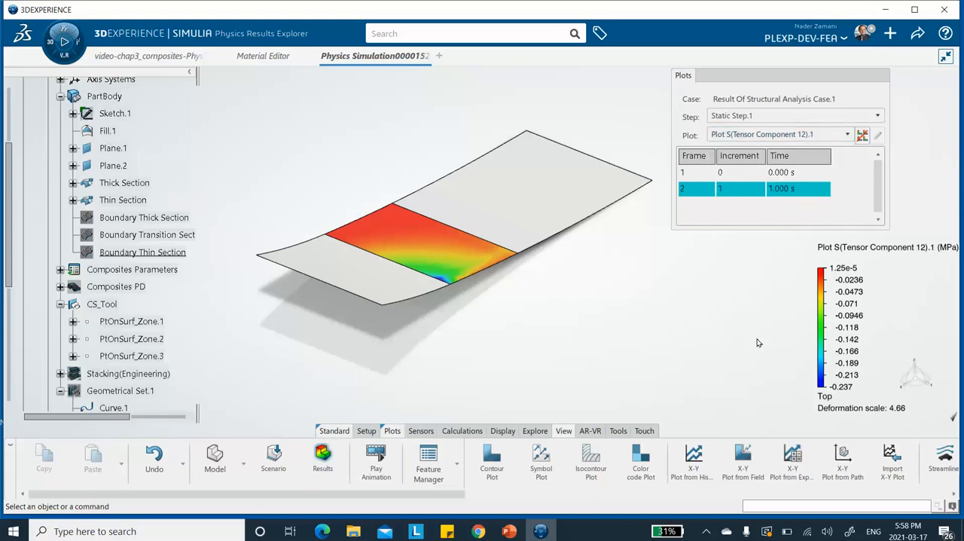
{"action": "left_click", "coordinate": [757, 136]}
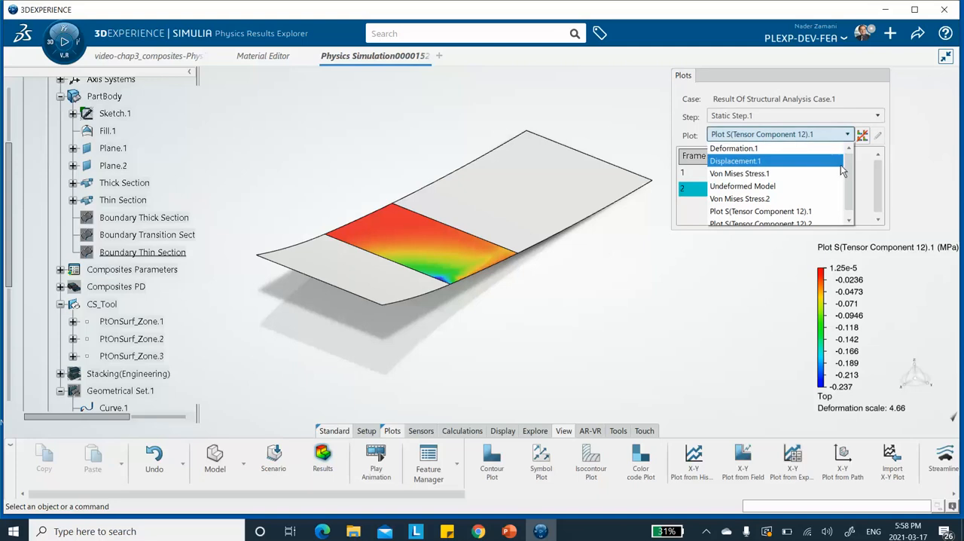
{"action": "scroll", "coordinate": [849, 167], "scroll_direction": "down", "scroll_amount": 1}
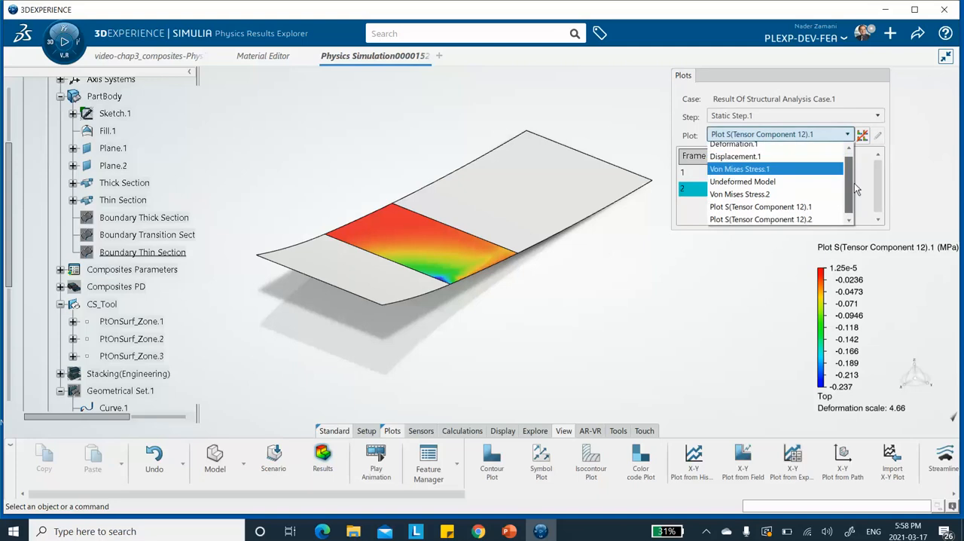
{"action": "left_click", "coordinate": [813, 215]}
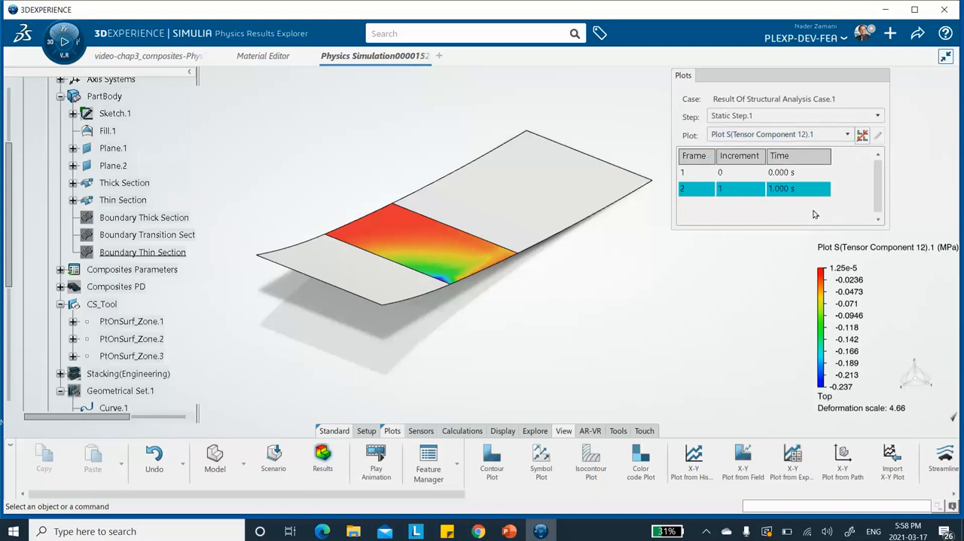
{"action": "left_click", "coordinate": [847, 136]}
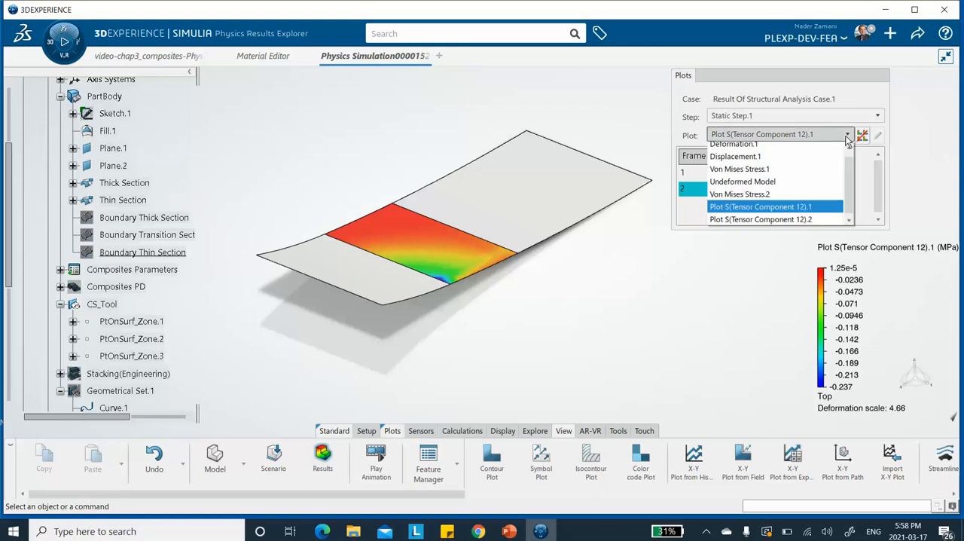
{"action": "left_click", "coordinate": [802, 224]}
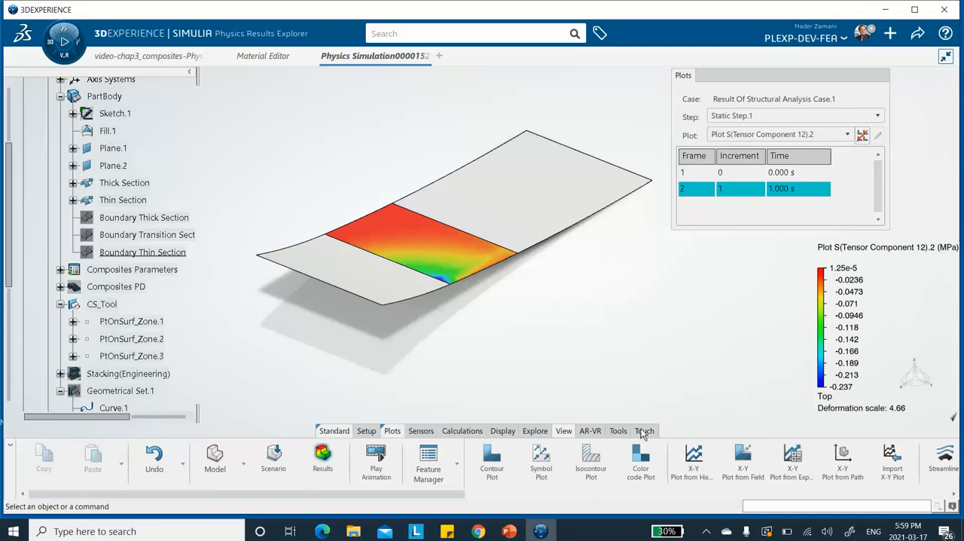
{"action": "left_click", "coordinate": [705, 532]}
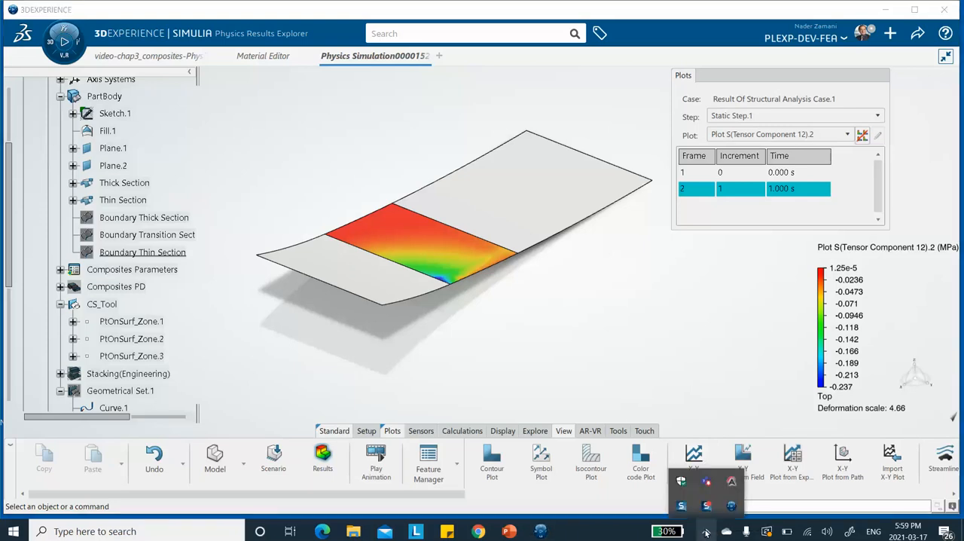